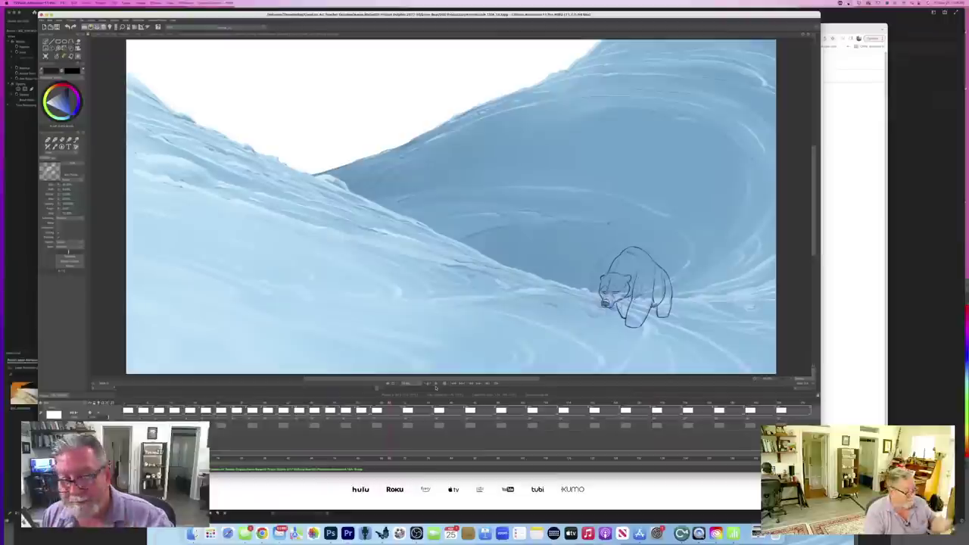
- Enlarge the project window to cover most of the screen and play back the bear walk animation
left_click(437, 384)
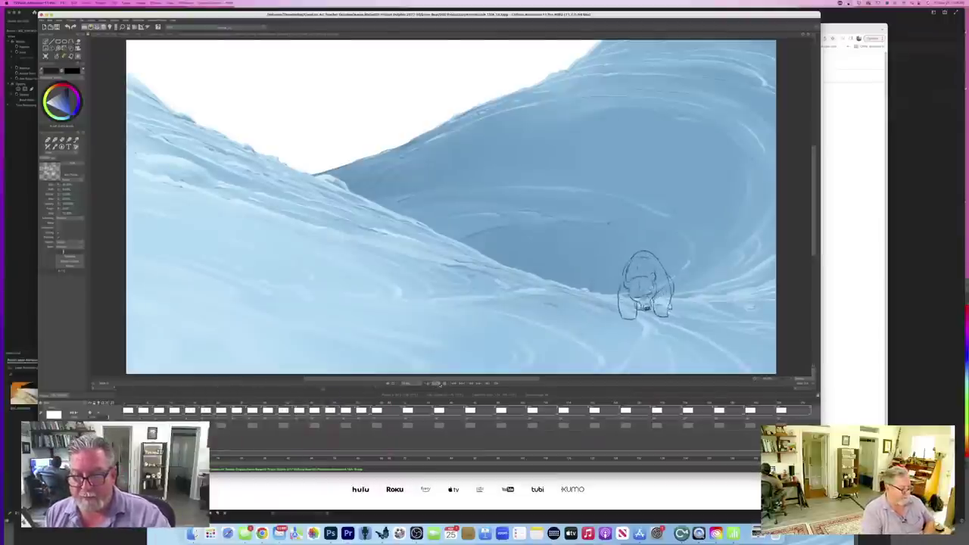
left_click_drag(230, 14, 207, 11)
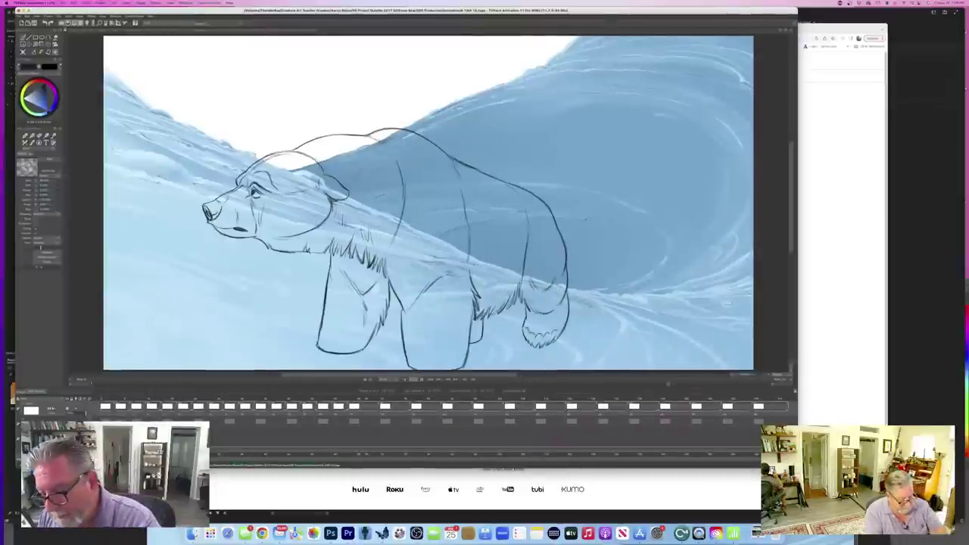
left_click_drag(798, 469, 890, 514)
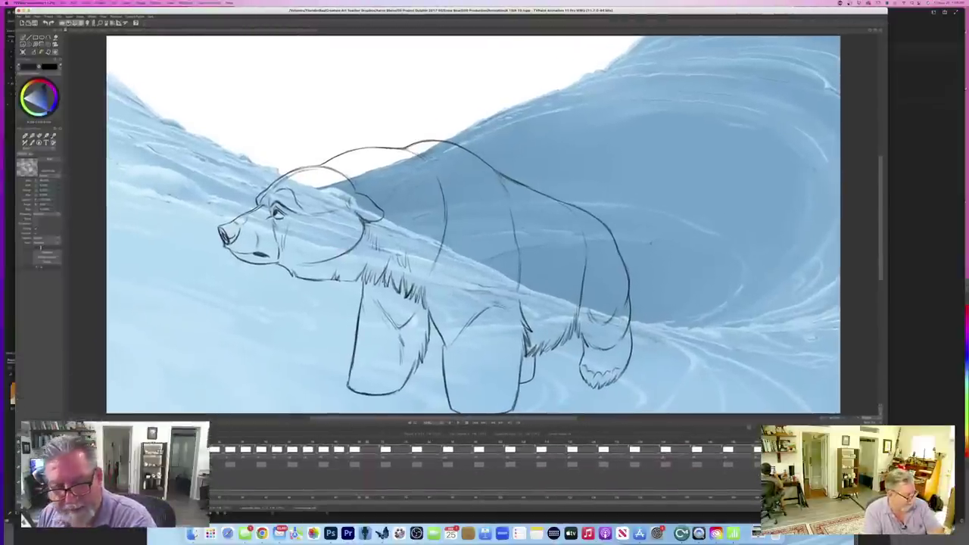
left_click(459, 425)
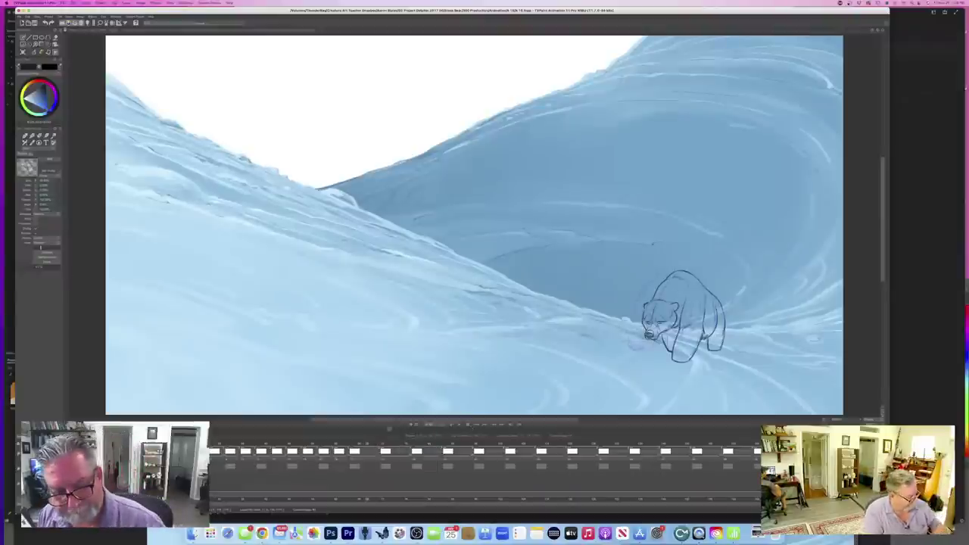
- Set up a blank in-between drawing beside the last small bear pose and flip between adjacent frames to compare the ghosted poses
key("BackSpace")
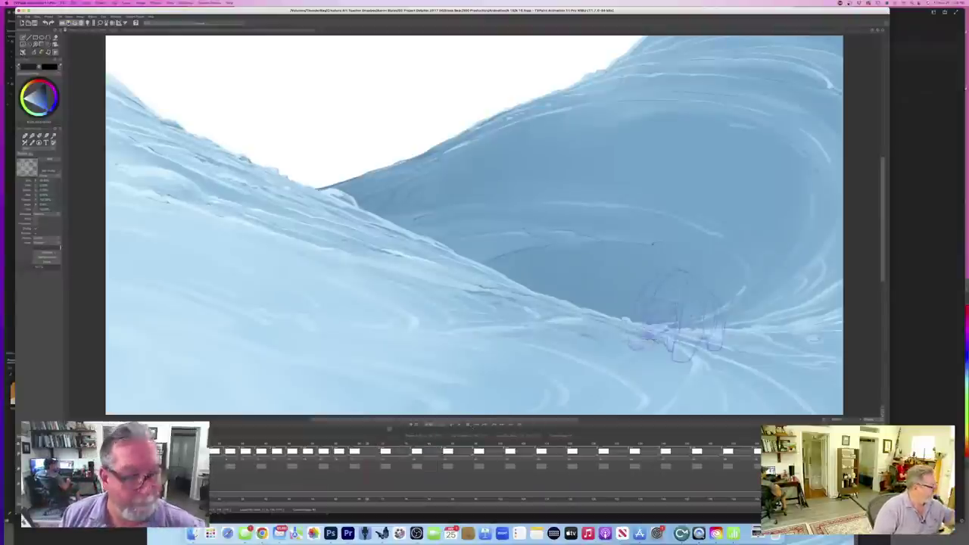
left_click_drag(393, 421, 454, 421)
left_click_drag(883, 281, 882, 298)
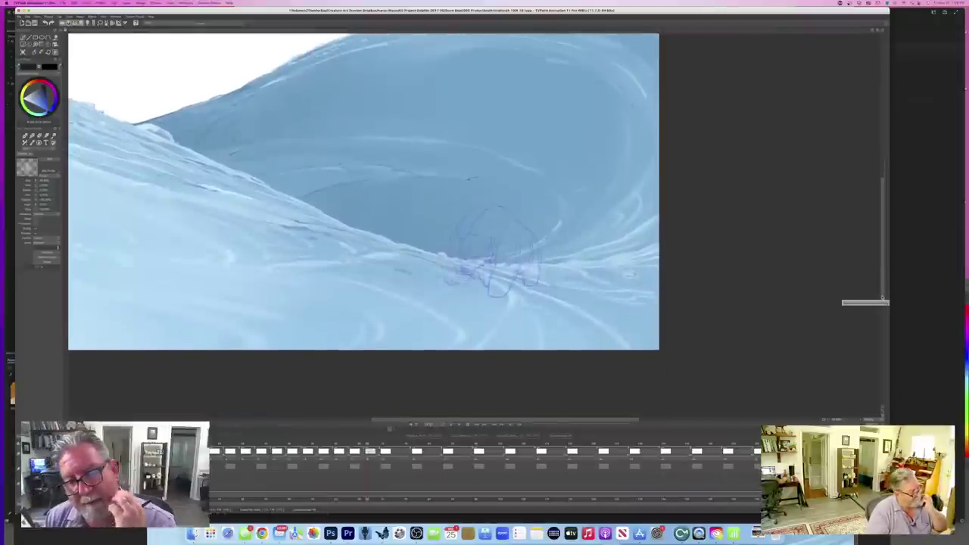
left_click_drag(850, 420, 870, 420)
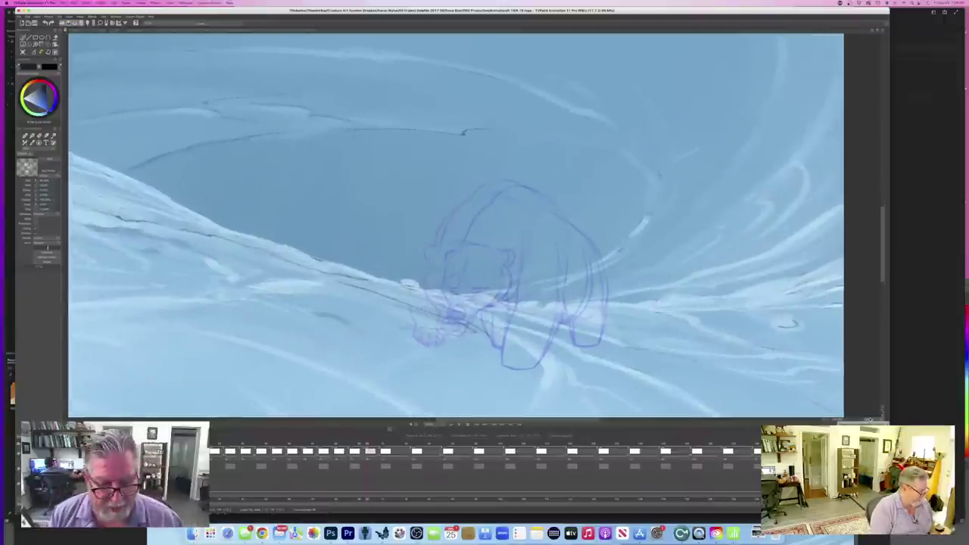
key("Left")
key("Right")
key("Left")
key("Right")
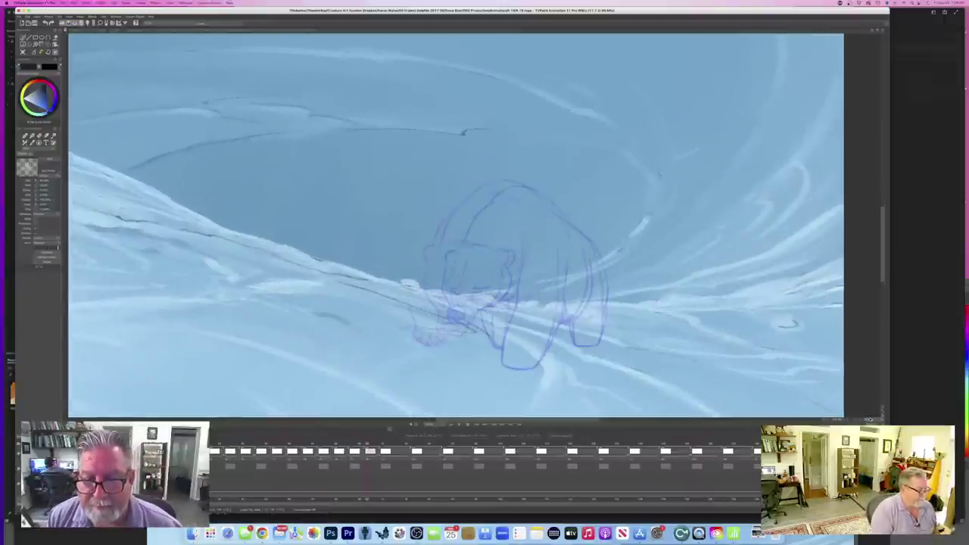
key("Left")
key("Right")
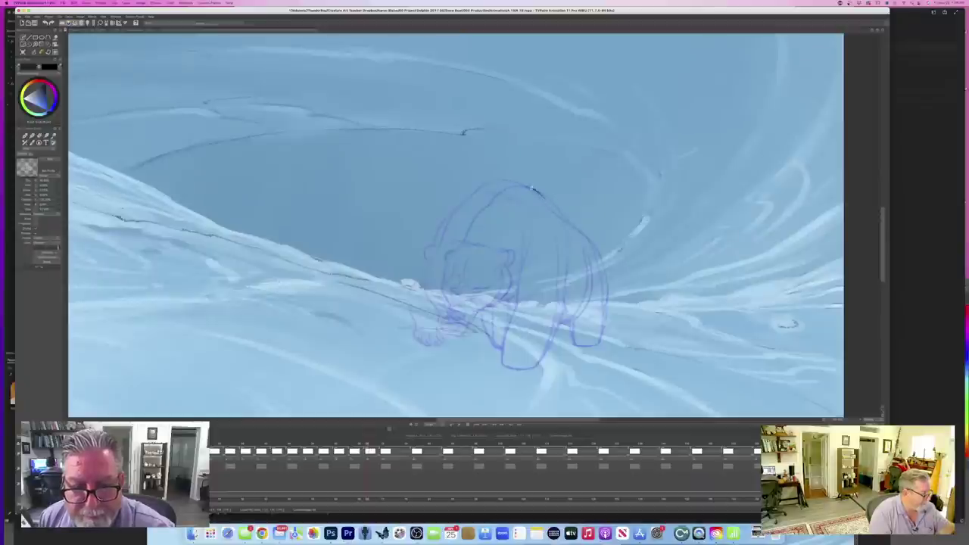
left_click_drag(532, 188, 515, 183)
key("Left")
key("Right")
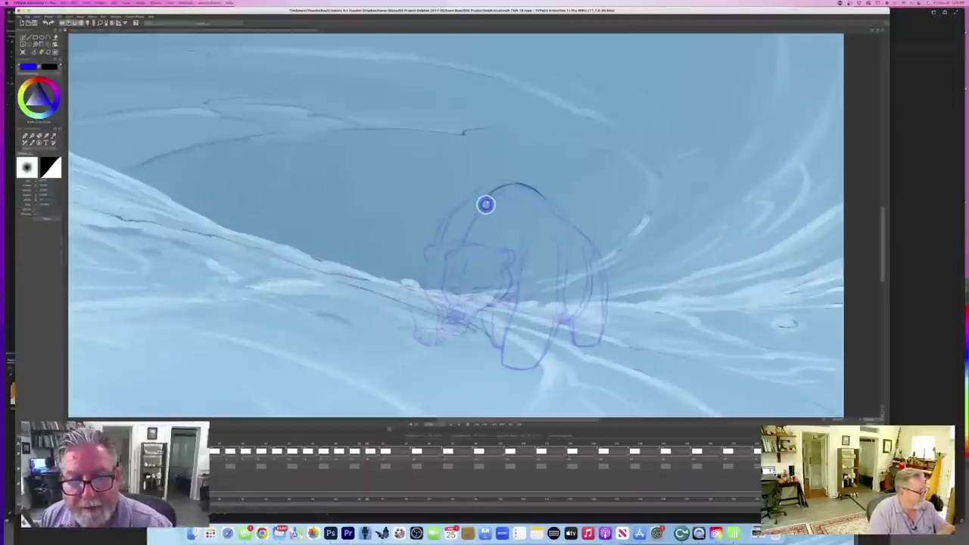
key("super+z")
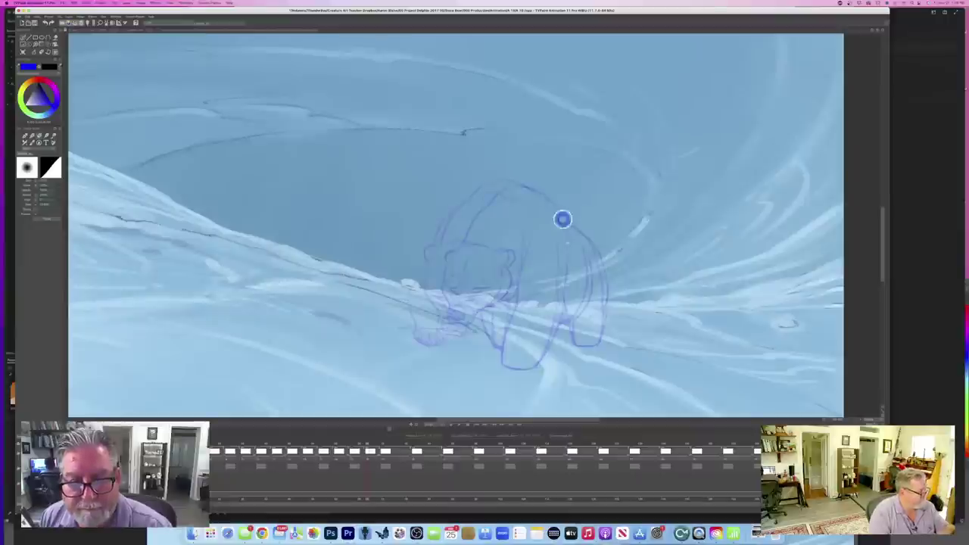
- Draw the top arc of the bear's back and the short shoulder line beneath it with the dark pencil brush
key("n")
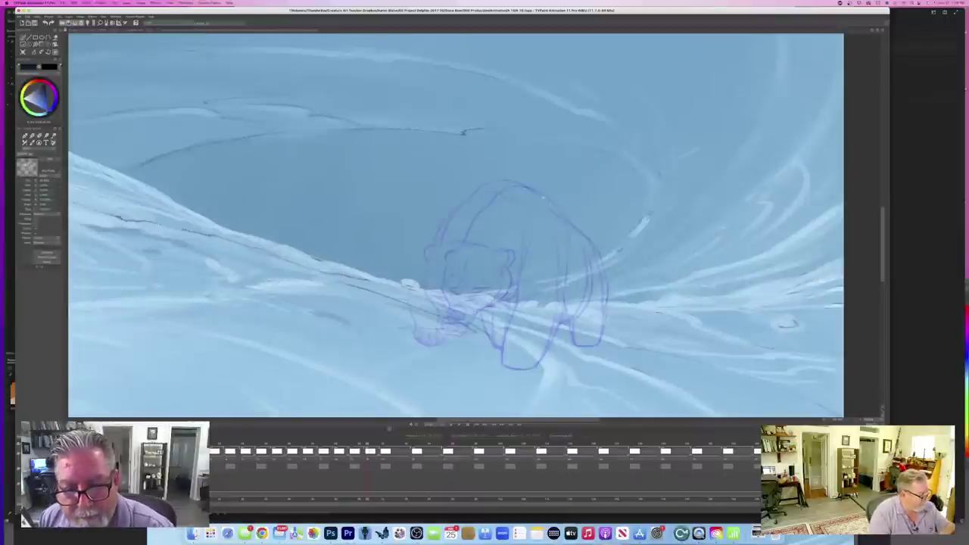
left_click_drag(522, 185, 481, 201)
key("Left")
key("Right")
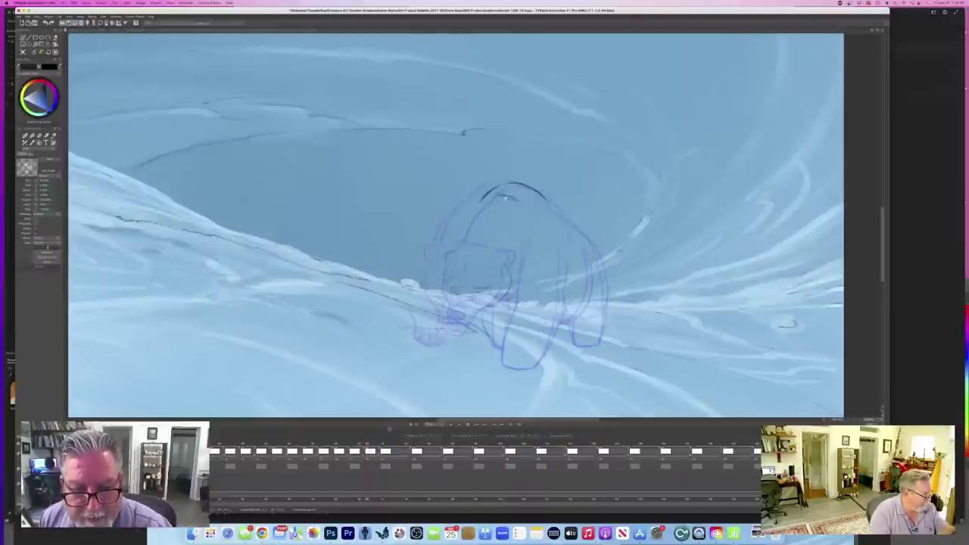
key("Left")
key("Right")
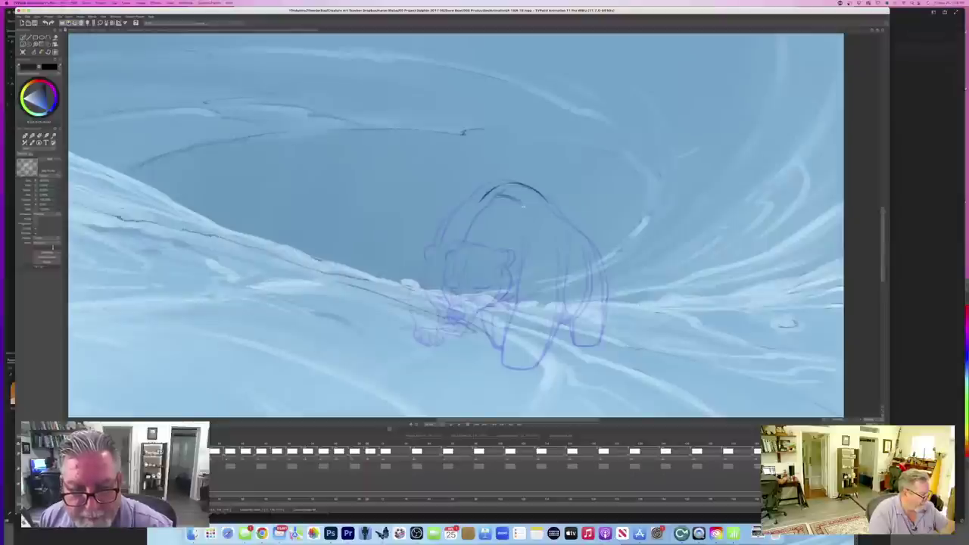
- Draw the shoulder line running down the bear's body into the near foreleg, checking it against the adjacent frame
left_click_drag(529, 222, 522, 260)
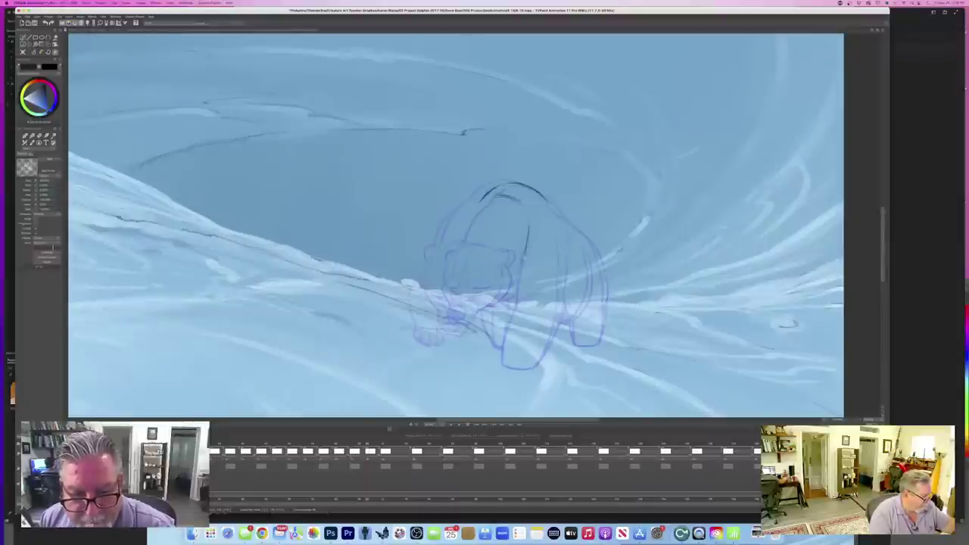
key("Left")
key("Right")
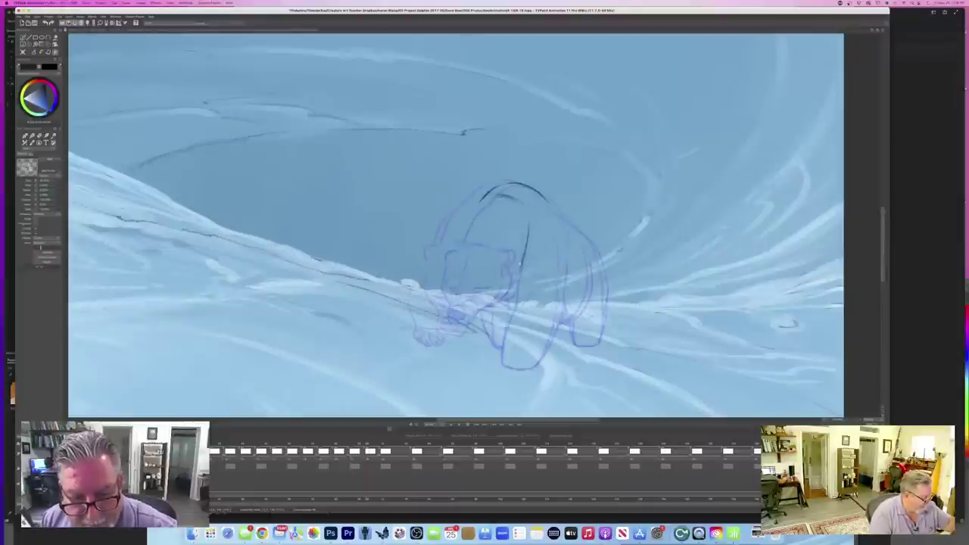
left_click_drag(515, 296, 512, 306)
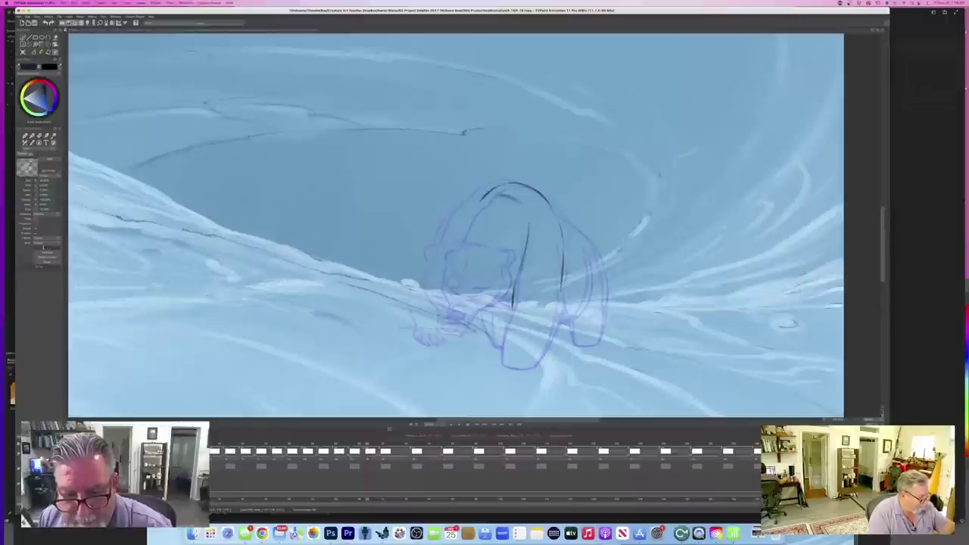
- Outline the bear's near foreleg from the elbow down to the paw and compare it with the adjacent frame
left_click_drag(561, 285, 553, 344)
left_click_drag(561, 311, 537, 366)
left_click_drag(560, 315, 553, 333)
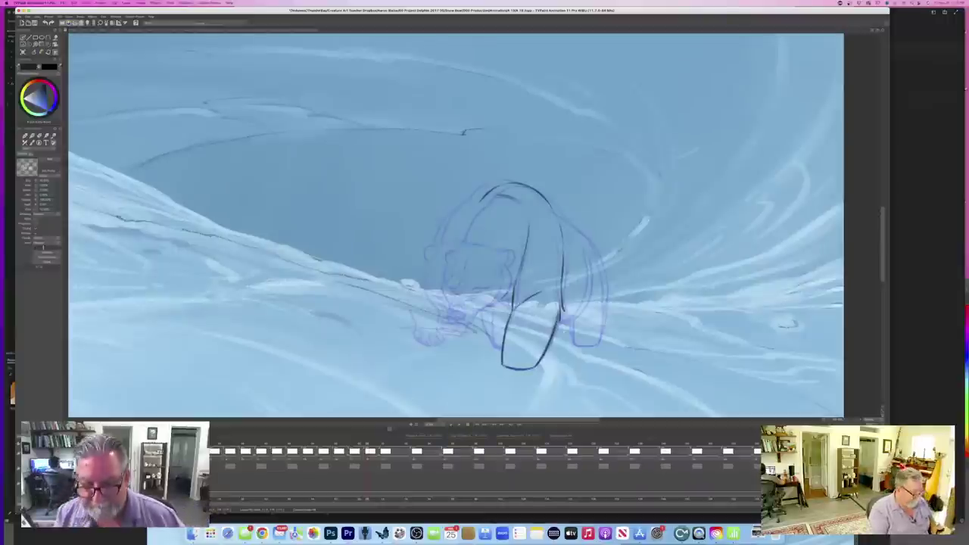
key("Left")
key("Right")
key("Left")
key("Right")
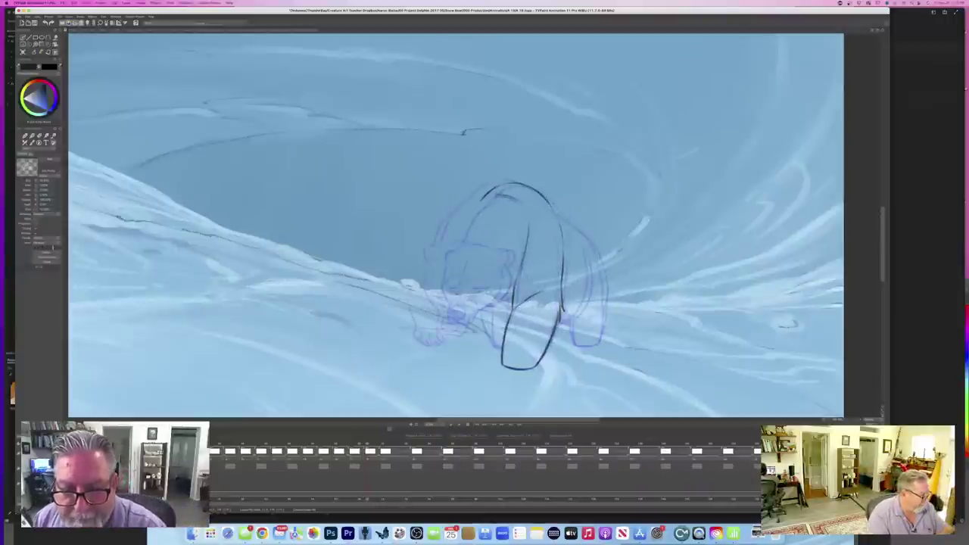
- Draw the bear's rump contour and the hind leg down to the foot, following the ghosted poses
mouse_move(557, 213)
left_mouse_down()
mouse_move(601, 267)
mouse_move(598, 349)
left_mouse_up()
key("Left")
key("Right")
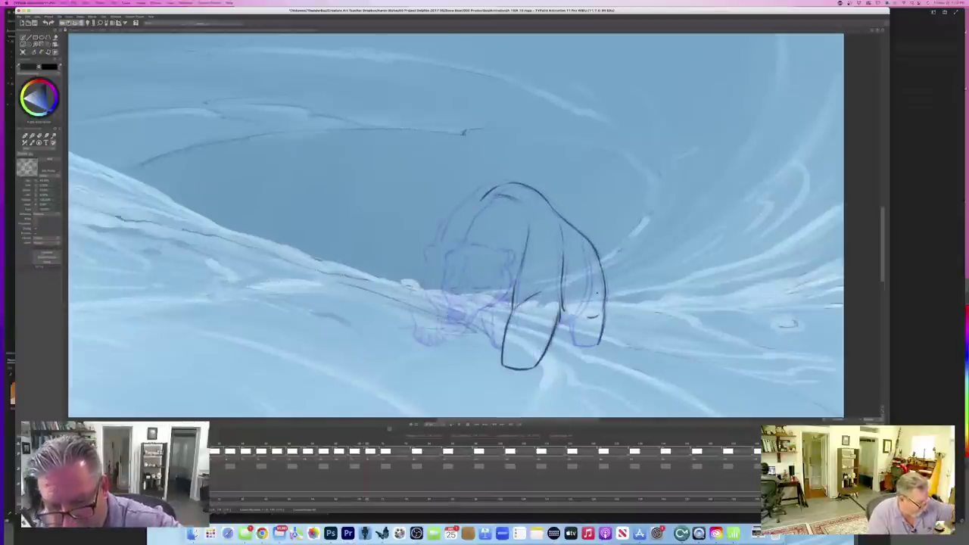
key("Left")
key("Right")
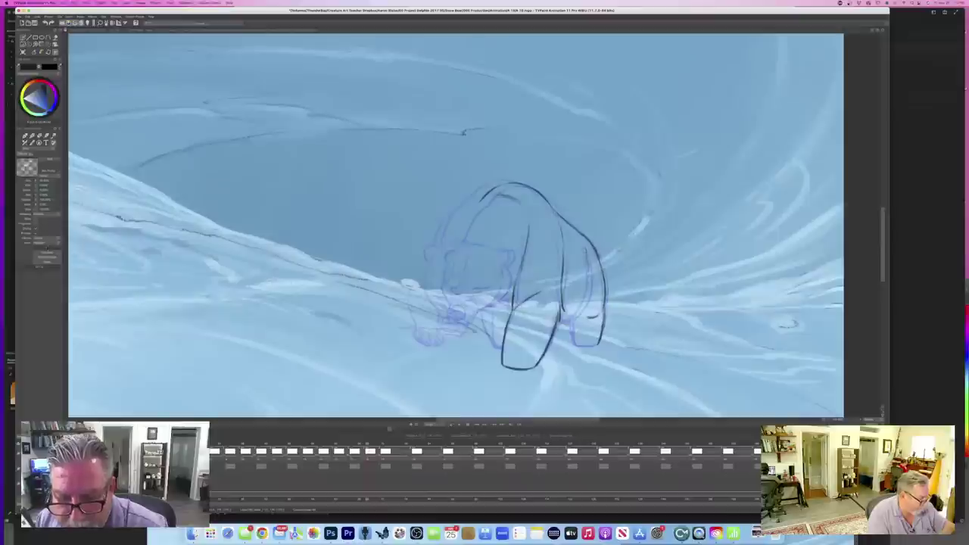
mouse_move(590, 262)
left_mouse_down()
mouse_move(589, 298)
mouse_move(572, 321)
left_mouse_up()
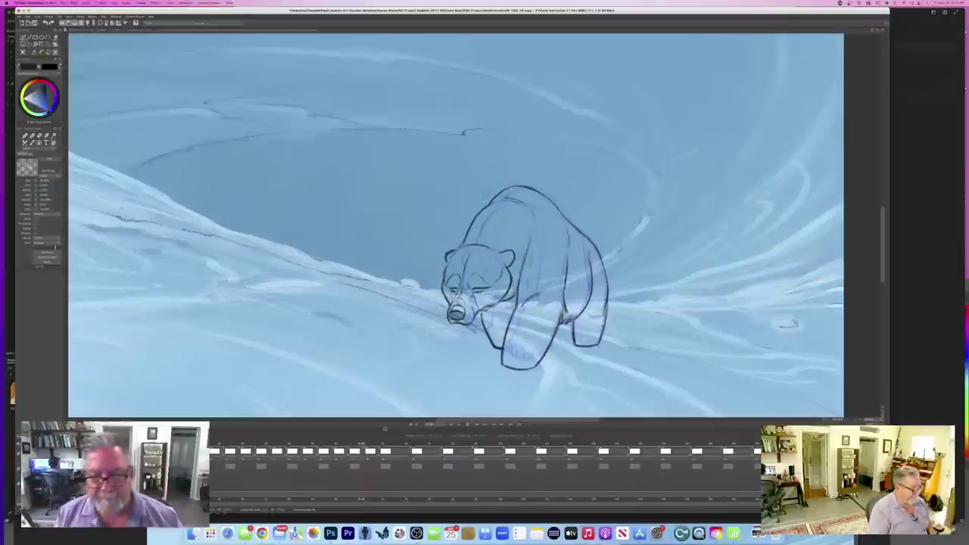
- Flip between the in-between drawing and the previous bear pose to examine how the body and legs move
key("Right")
key("Left")
key("Right")
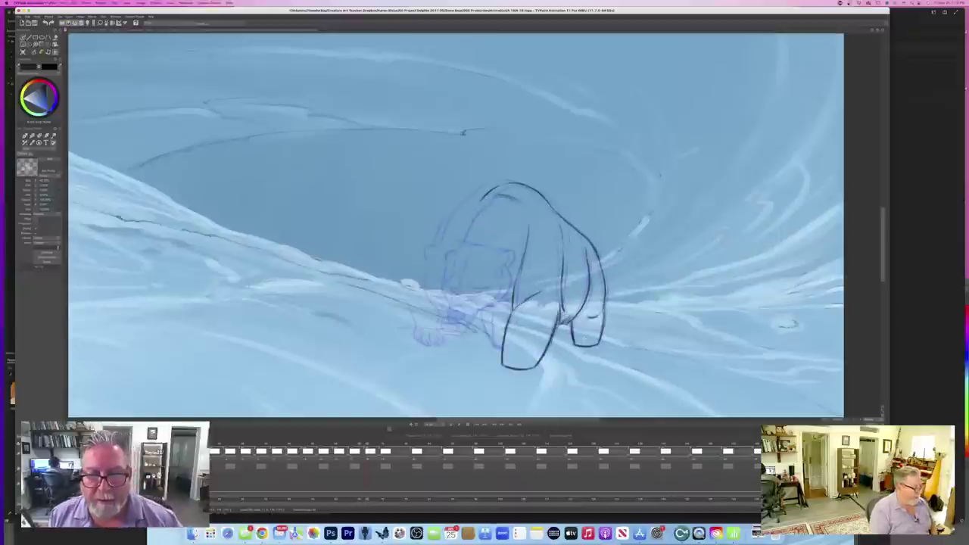
key("Left")
key("Right")
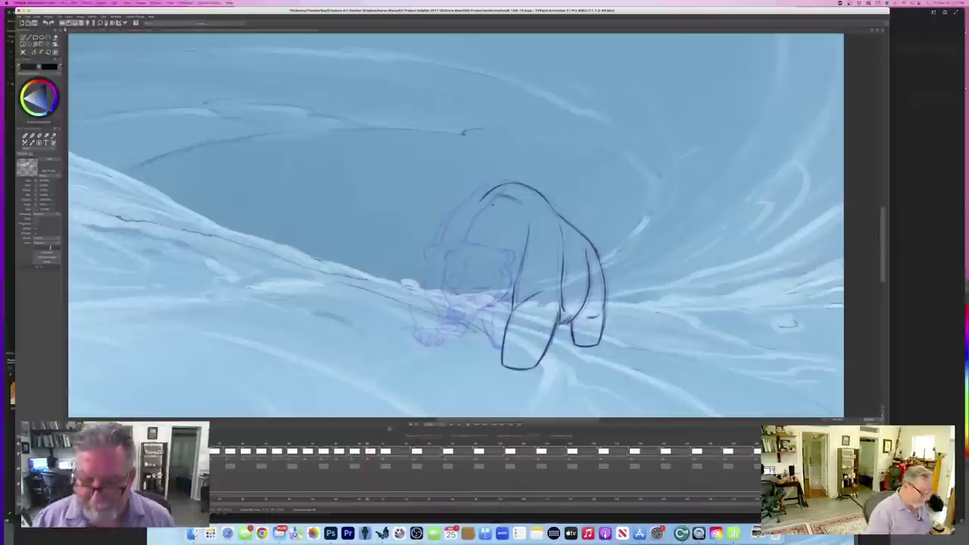
key("Left")
key("Right")
key("Left")
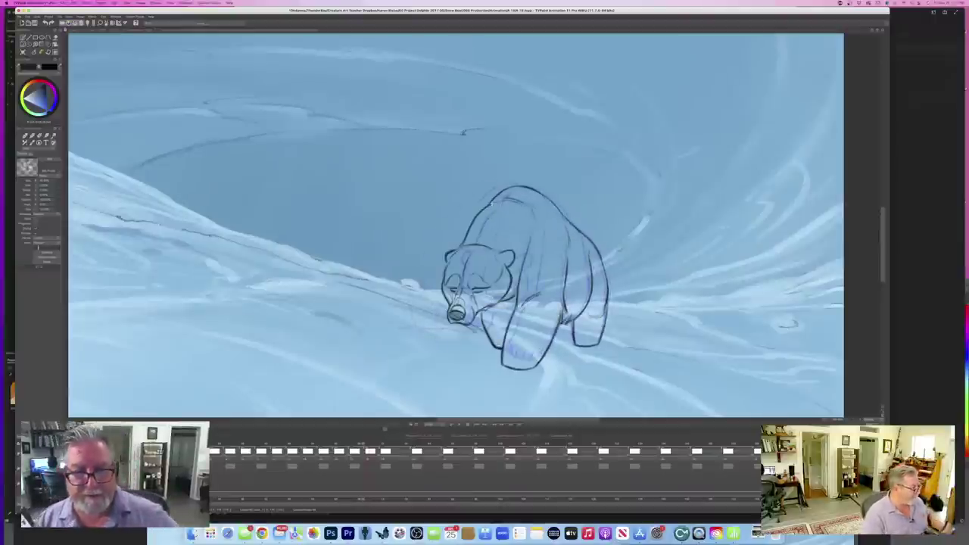
key("Right")
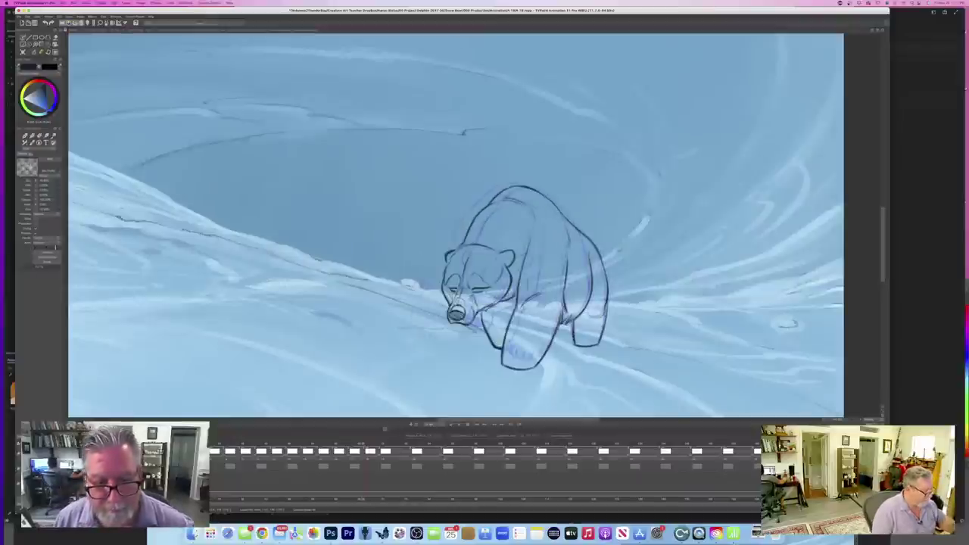
- Draw the bear's head contour and continue the side of the face down to the muzzle, flipping frames to check placement
left_click_drag(440, 258, 435, 282)
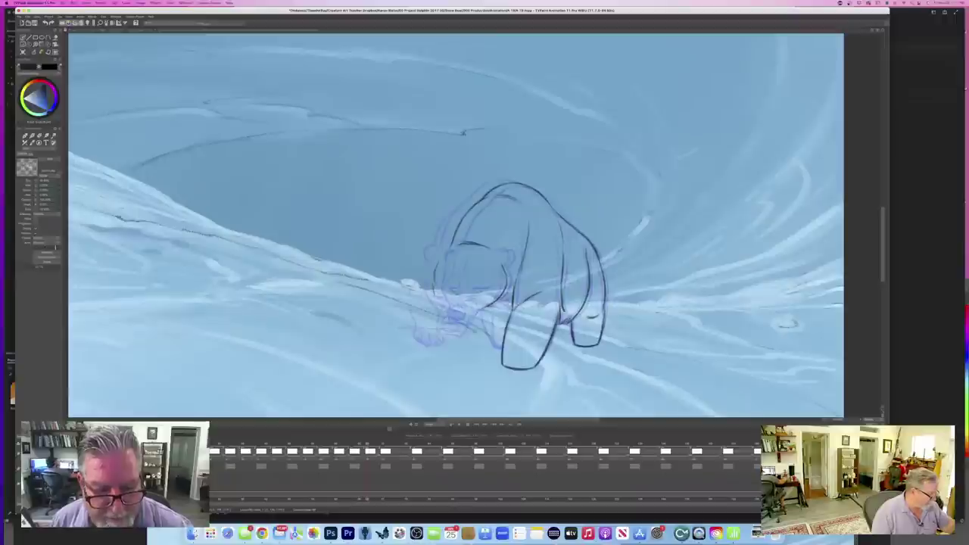
key("Left")
key("Right")
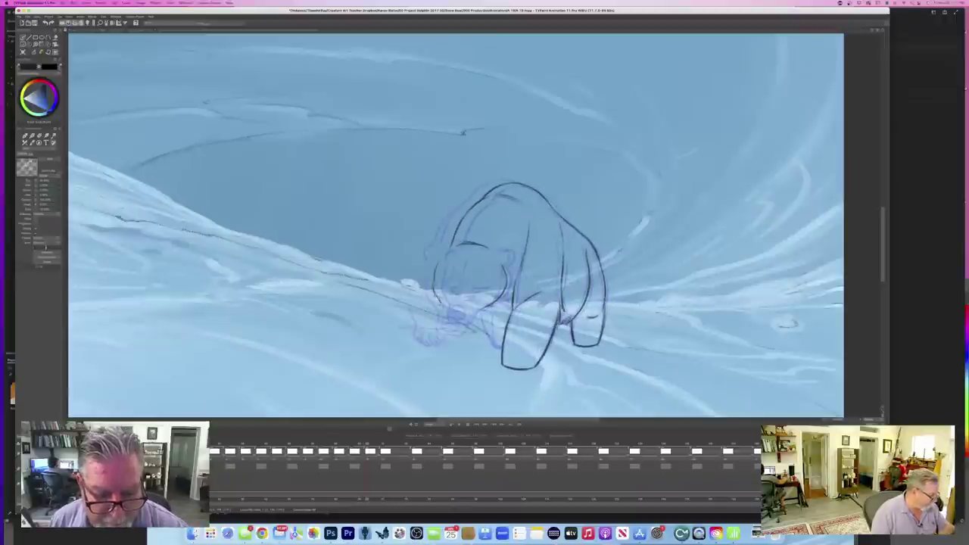
left_click_drag(437, 295, 445, 310)
key("Left")
key("Right")
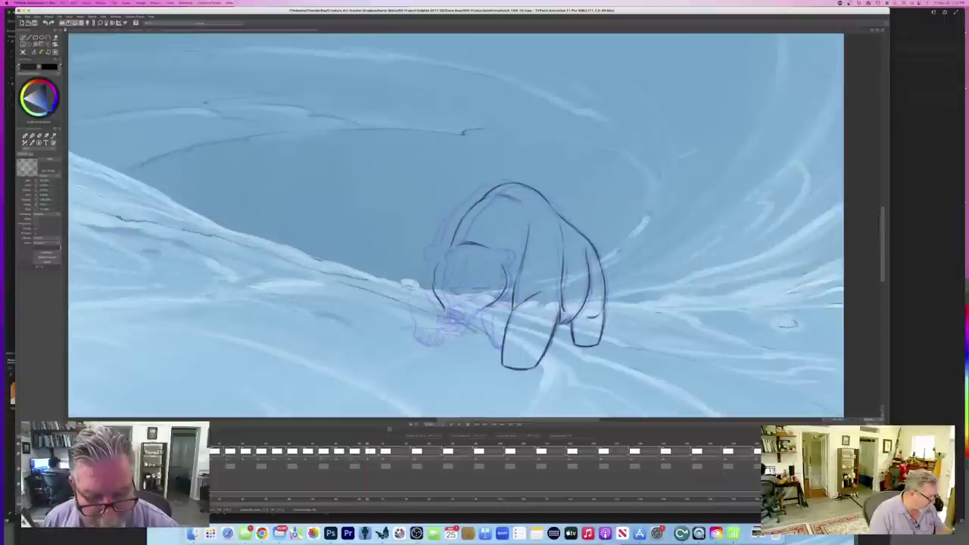
- Draw the bear's nose at the end of the muzzle and refine its upper edge, comparing it with the previous frame
key("Right")
key("Right")
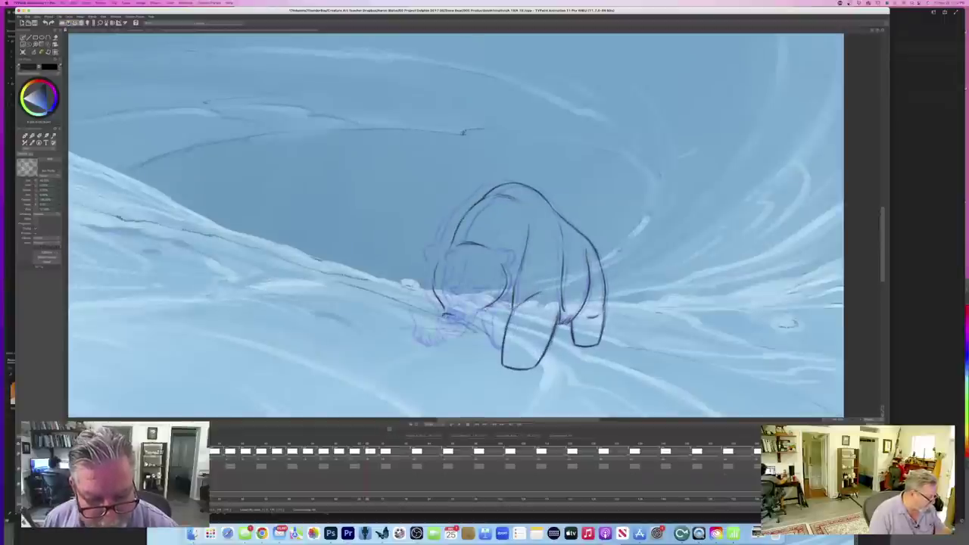
mouse_move(447, 319)
left_mouse_down()
mouse_move(456, 315)
mouse_move(445, 320)
left_mouse_up()
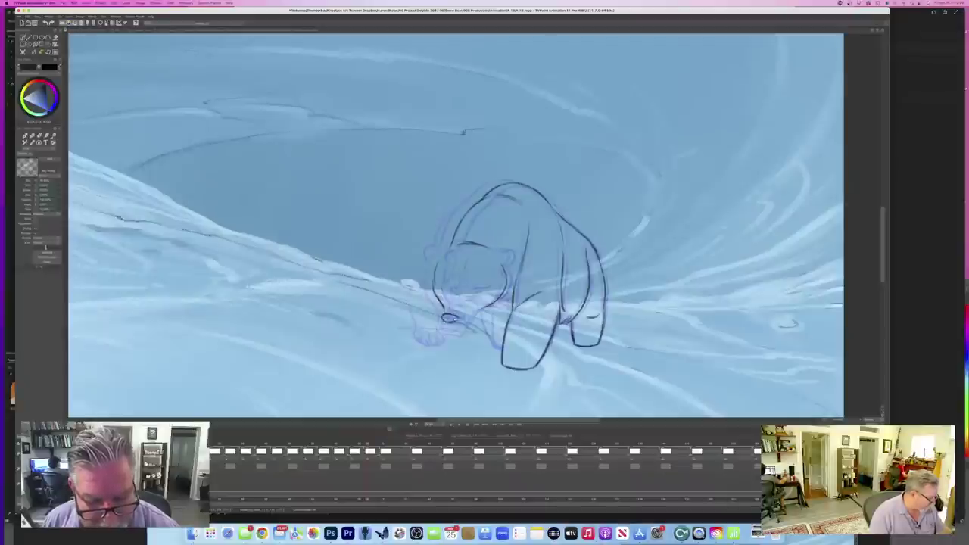
key("e")
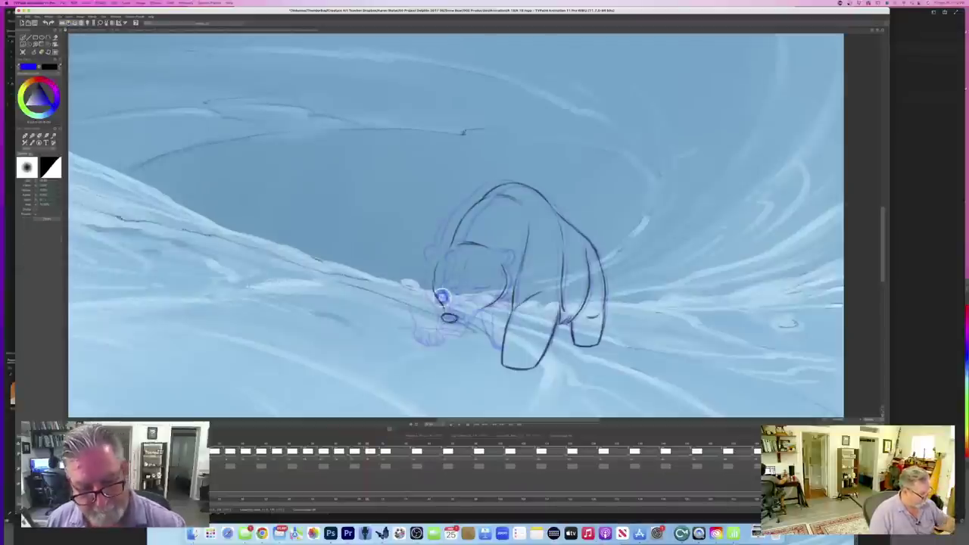
key("Left")
key("Right")
key("b")
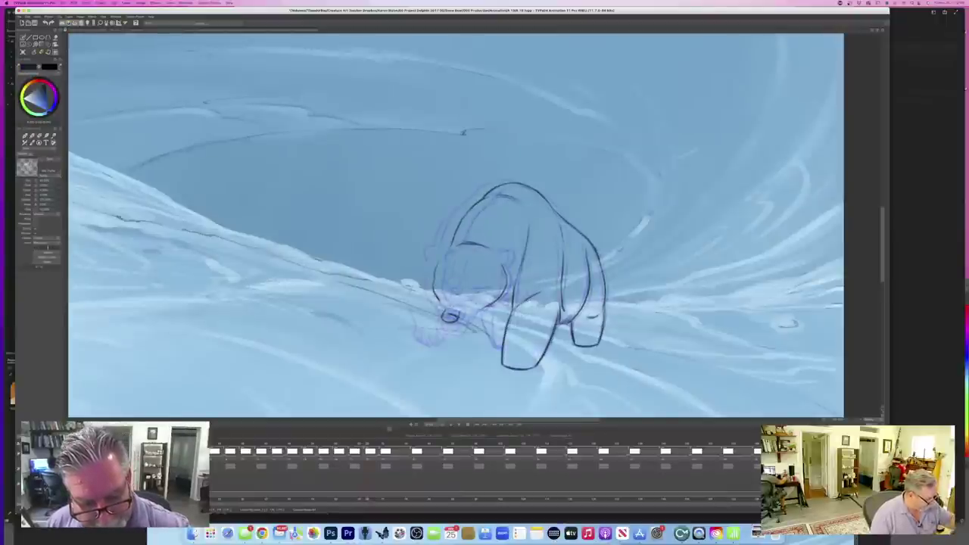
left_click_drag(445, 311, 458, 313)
key("Left")
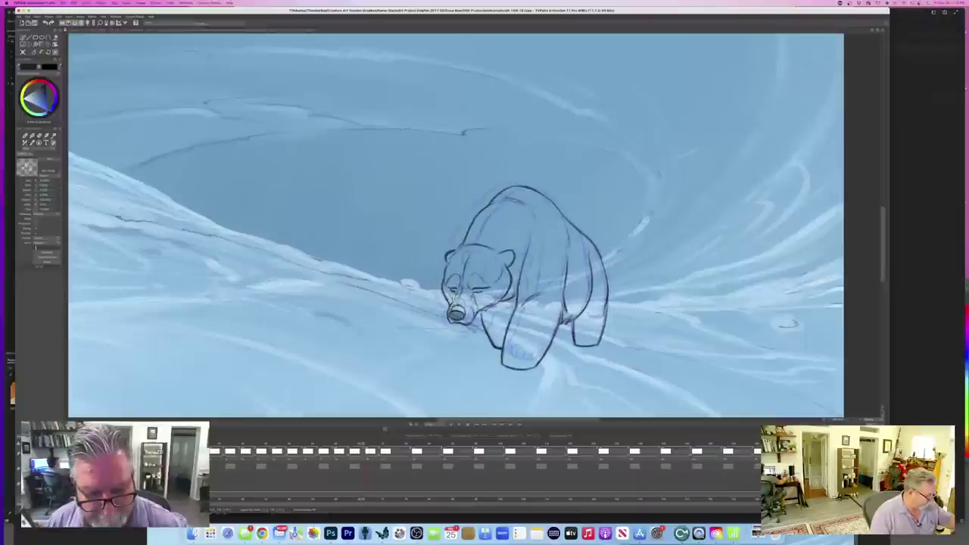
key("Right")
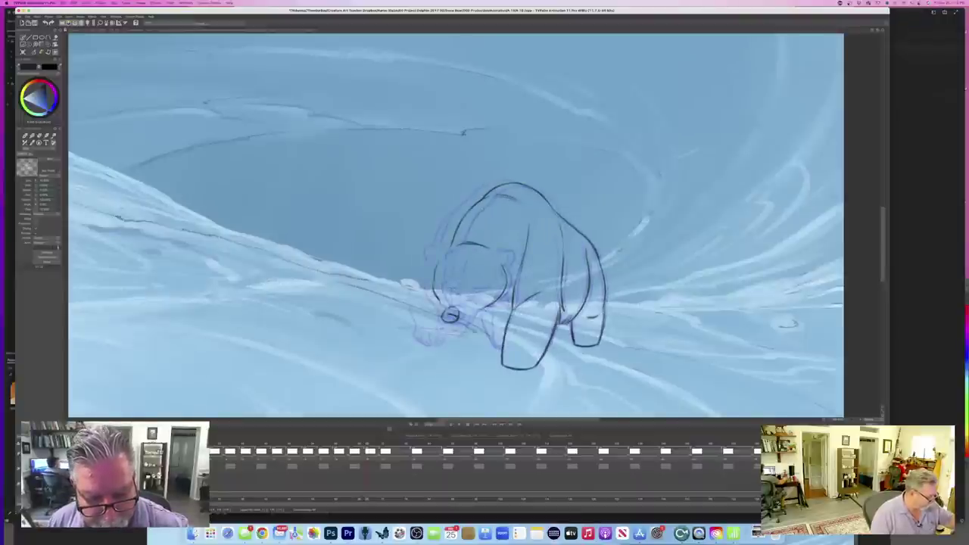
- Draw the bear's lowered eyes and the brow lines between them, flipping to the previous frame to check placement
key("Left")
key("Right")
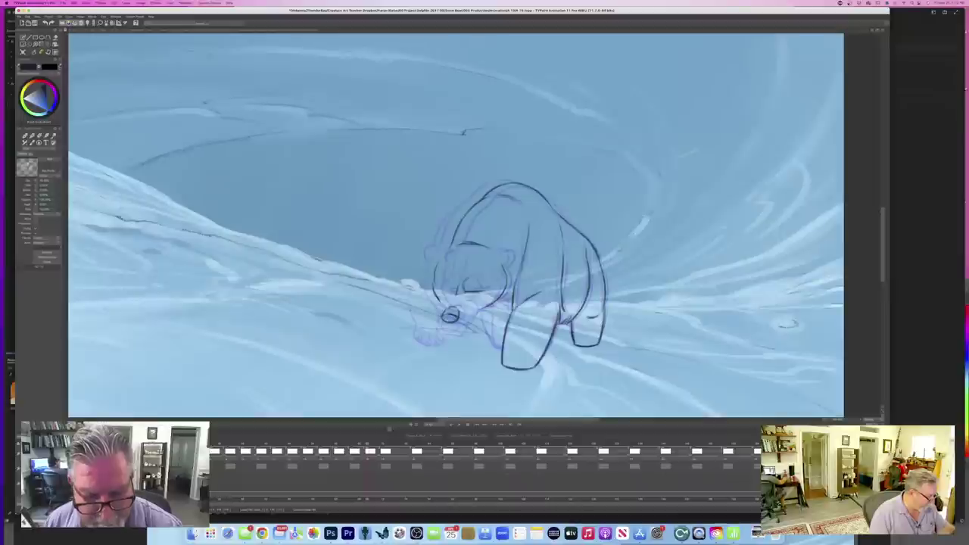
key("Left")
key("Right")
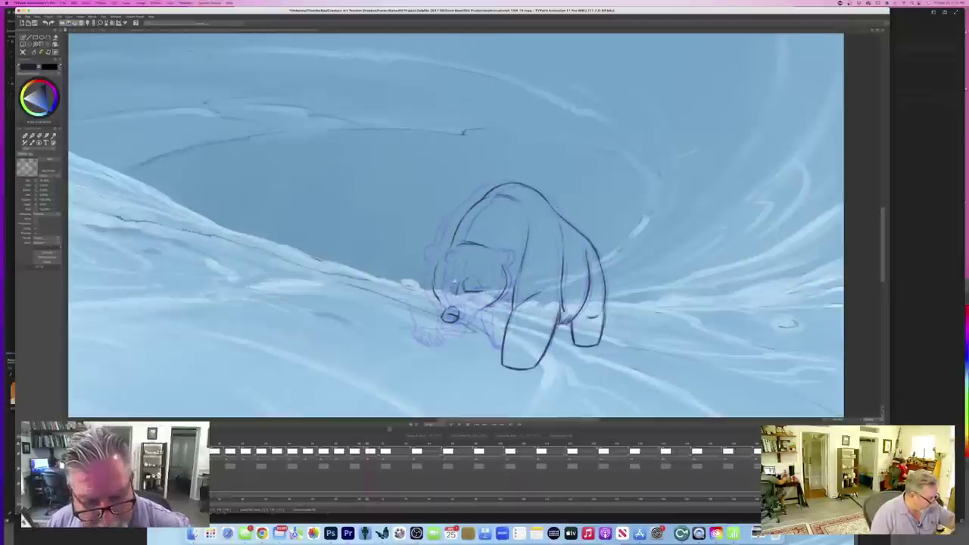
key("Left")
key("Right")
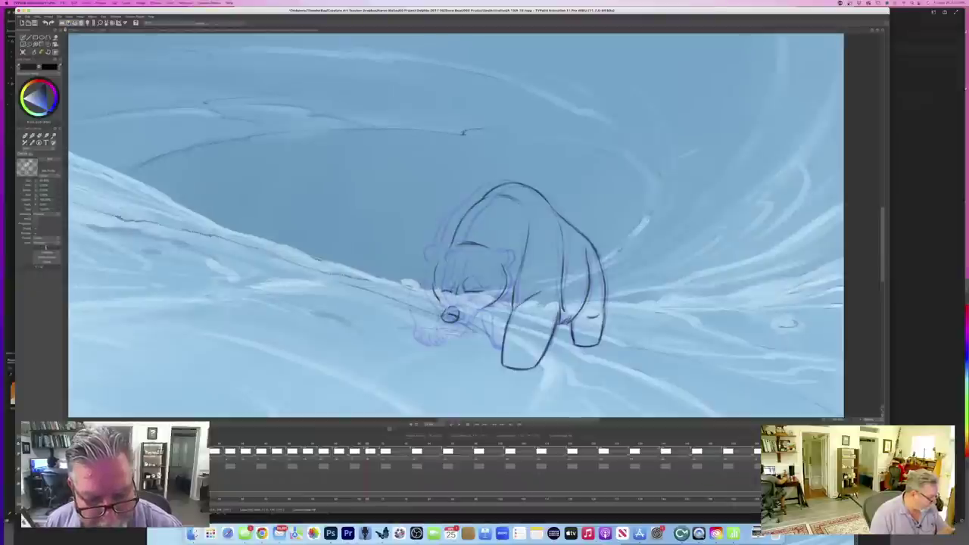
key("Left")
key("Right")
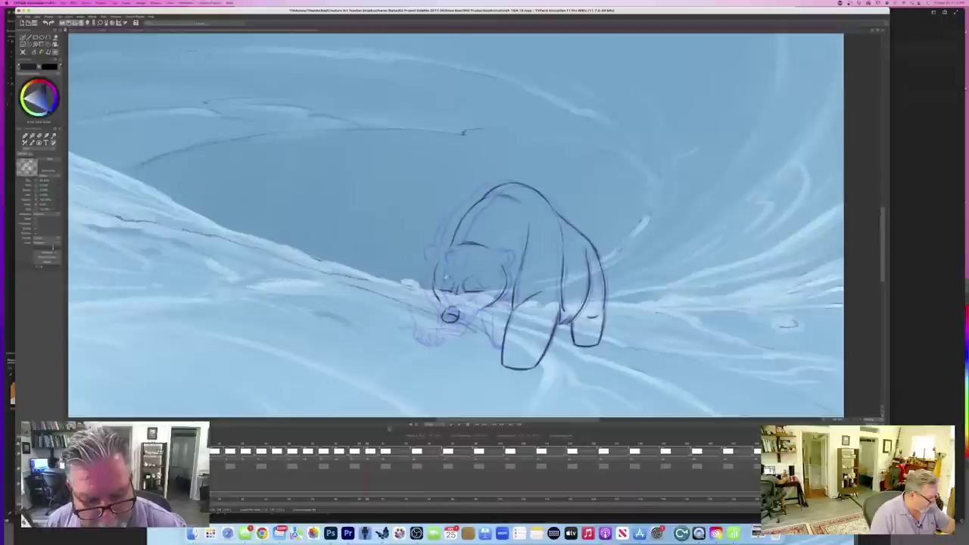
key("Left")
key("Right")
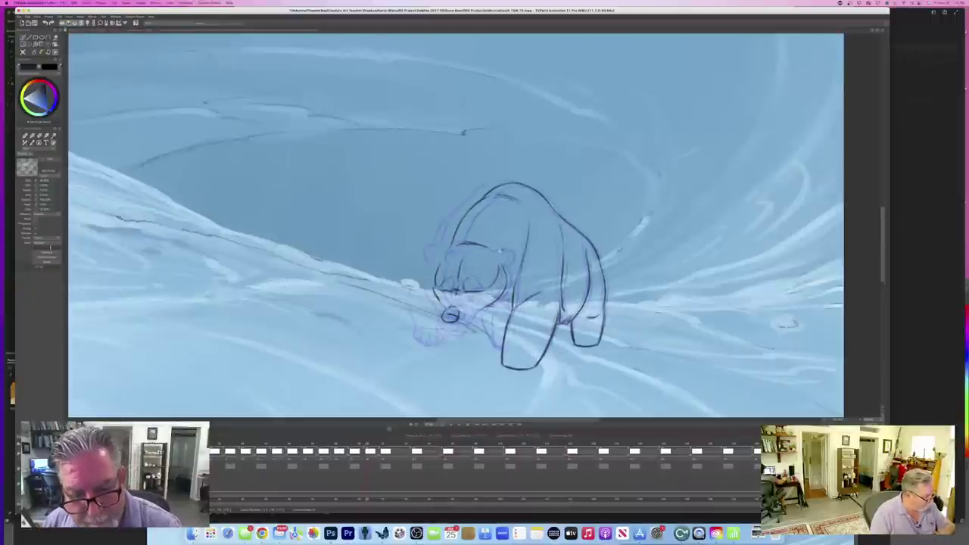
- Draw both of the bear's rounded ears on the head, checking each against the previous pose
mouse_move(500, 251)
left_mouse_down()
mouse_move(512, 256)
mouse_move(506, 267)
left_mouse_up()
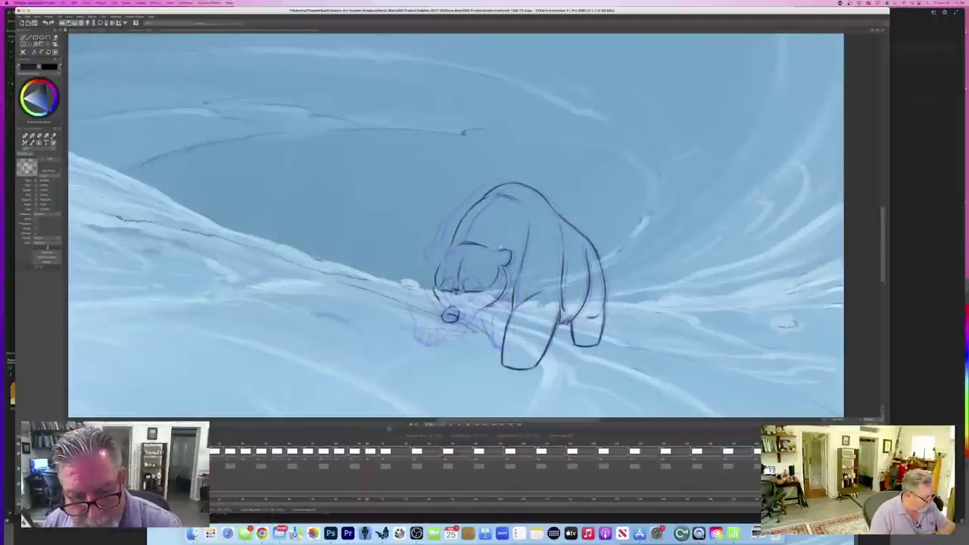
key("Left")
key("Right")
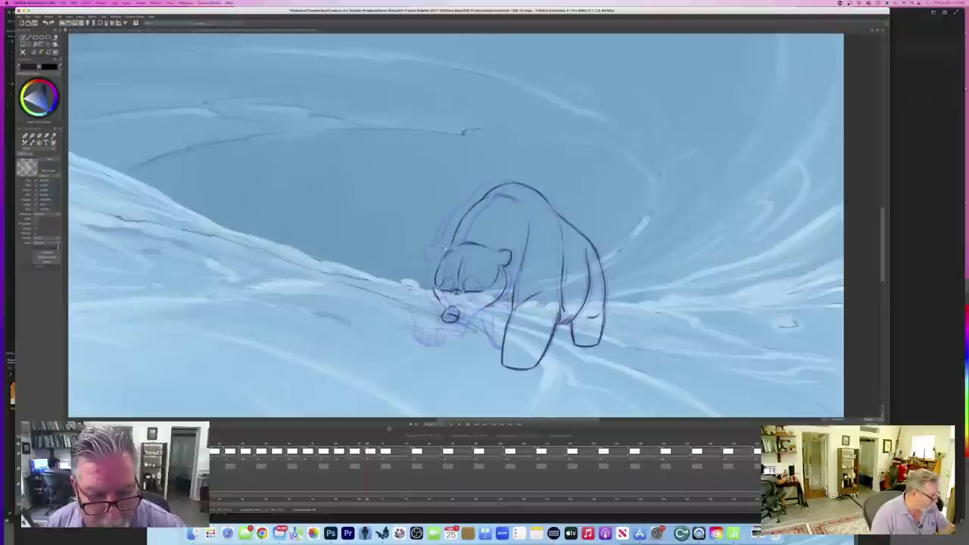
left_click_drag(438, 262, 445, 249)
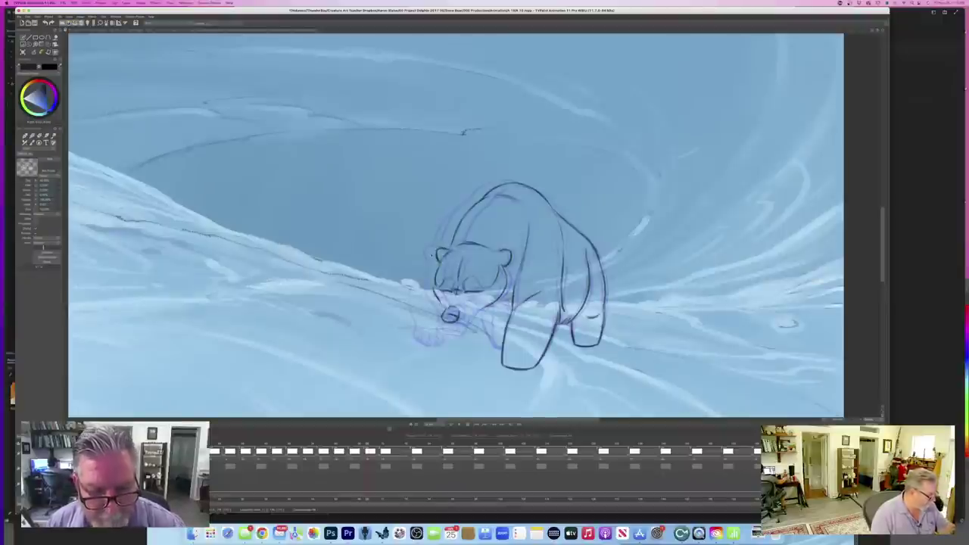
key("Left")
key("Right")
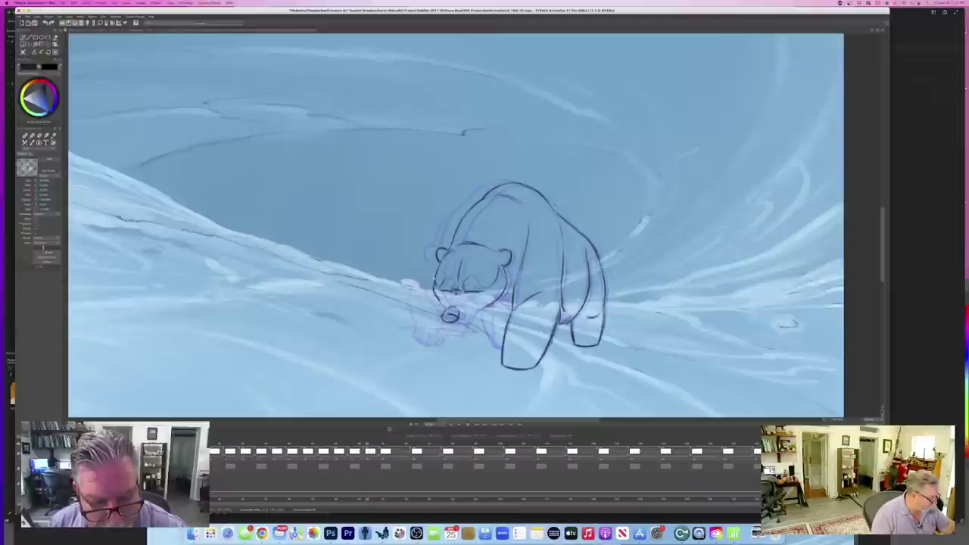
- Reinforce the side of the bear's face, outline the muzzle and chin around the nose, and save the project
left_click_drag(434, 278, 435, 294)
key("Left")
key("Right")
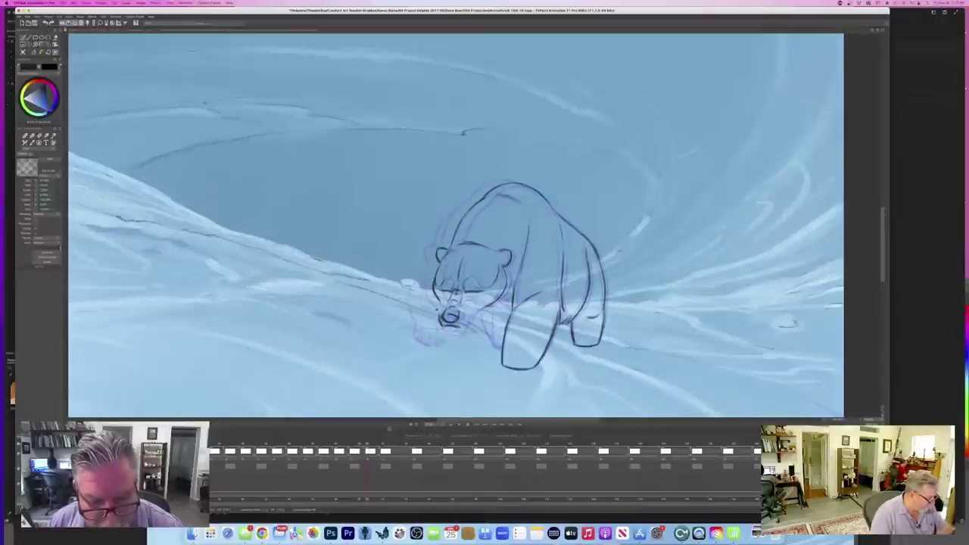
left_click_drag(467, 312, 459, 328)
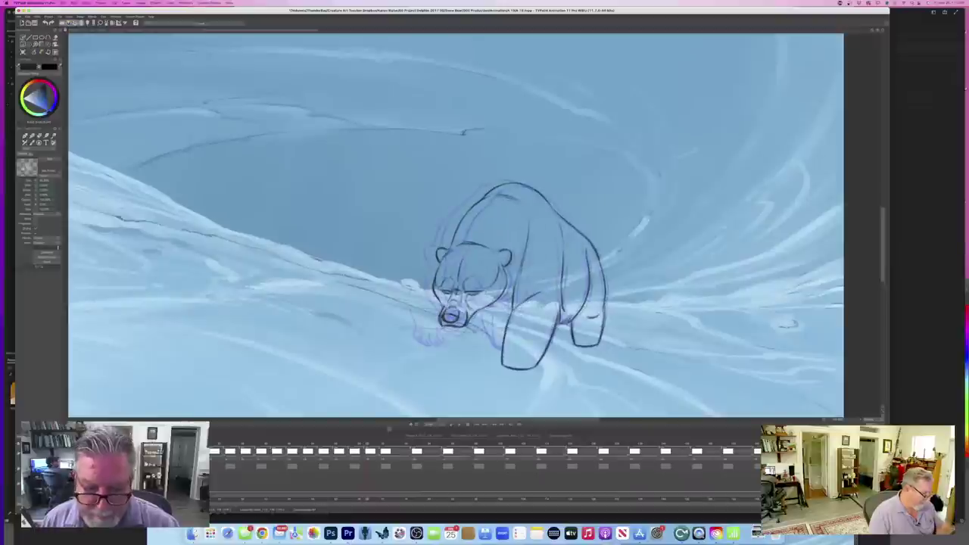
key("super+s")
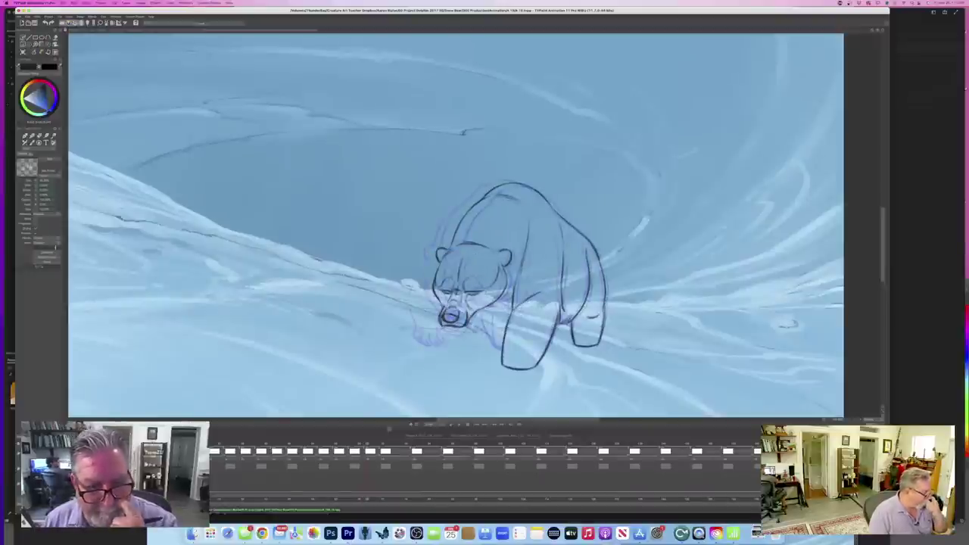
- Draw the far foreleg running from beneath the muzzle back to the near foreleg, with the chest line behind the jaw
key("Left")
key("Right")
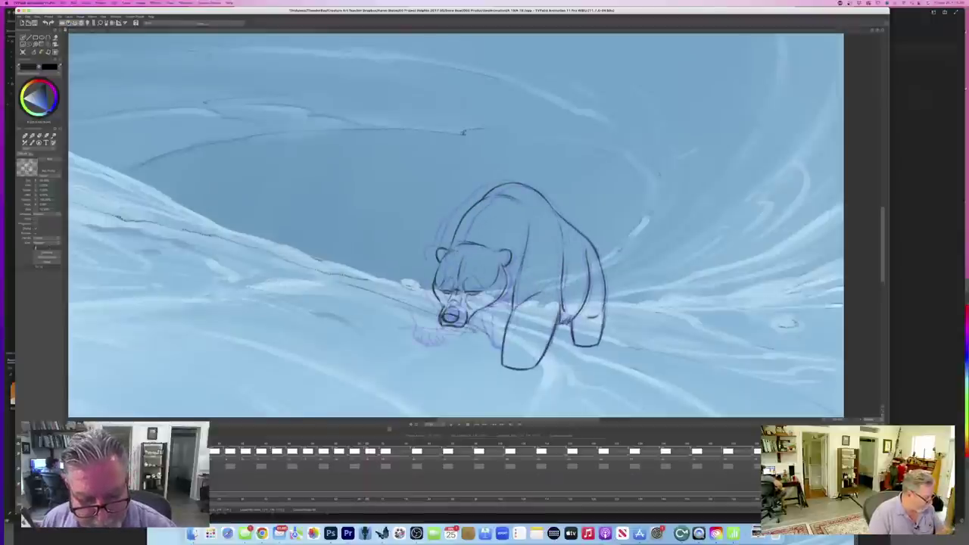
left_click_drag(464, 322, 503, 344)
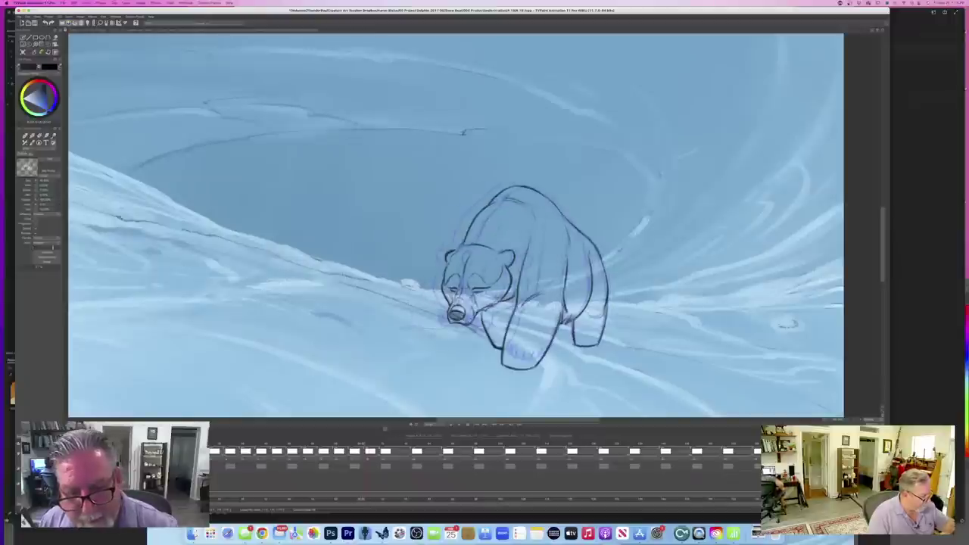
left_click_drag(515, 294, 489, 306)
left_click_drag(514, 291, 486, 308)
key("Left")
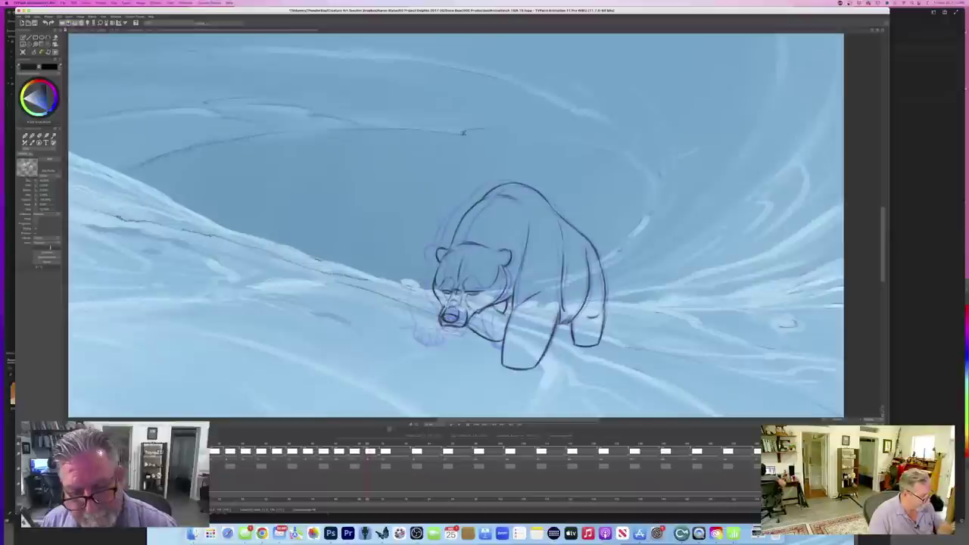
- Erase and redraw the short line behind the jaw where the far foreleg meets the chest
key("a")
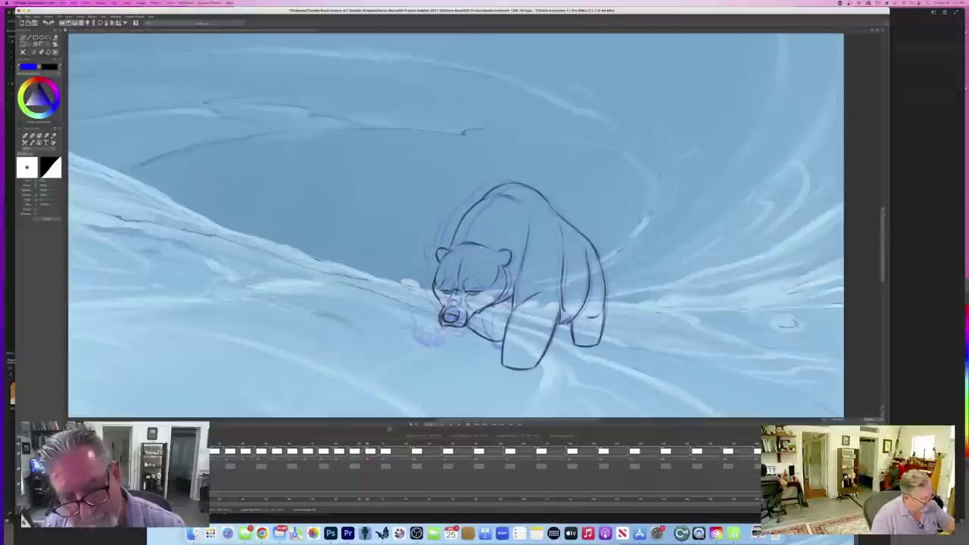
key("b")
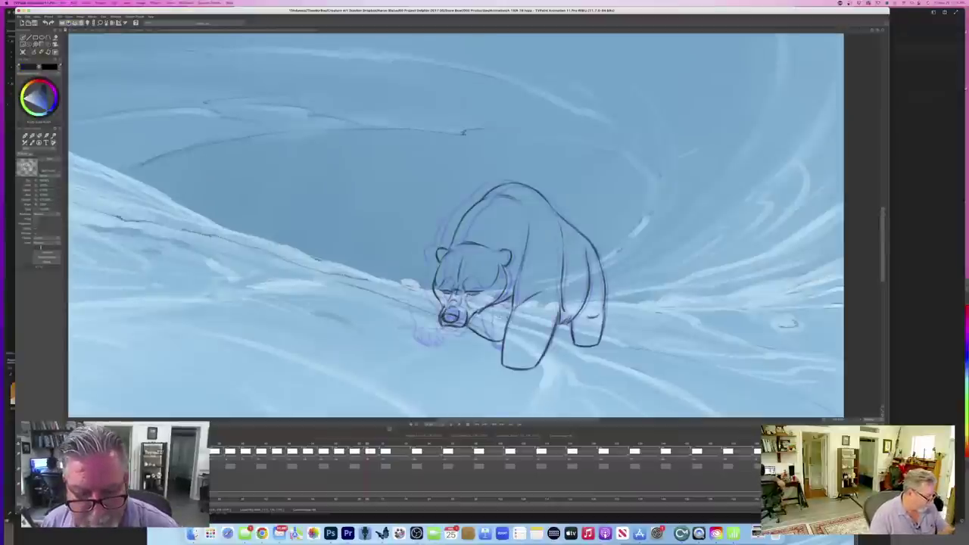
key("Left")
key("Right")
left_click_drag(503, 303, 512, 306)
- Flip back and forth through the neighbouring bear drawings to examine how the head, body and forelegs move
key("Right")
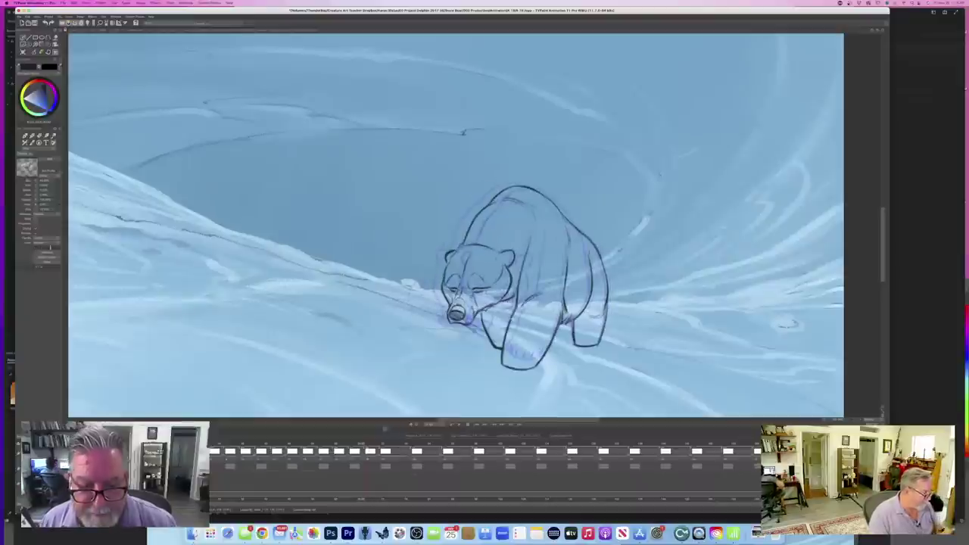
key("Right")
key("Left")
key("Left")
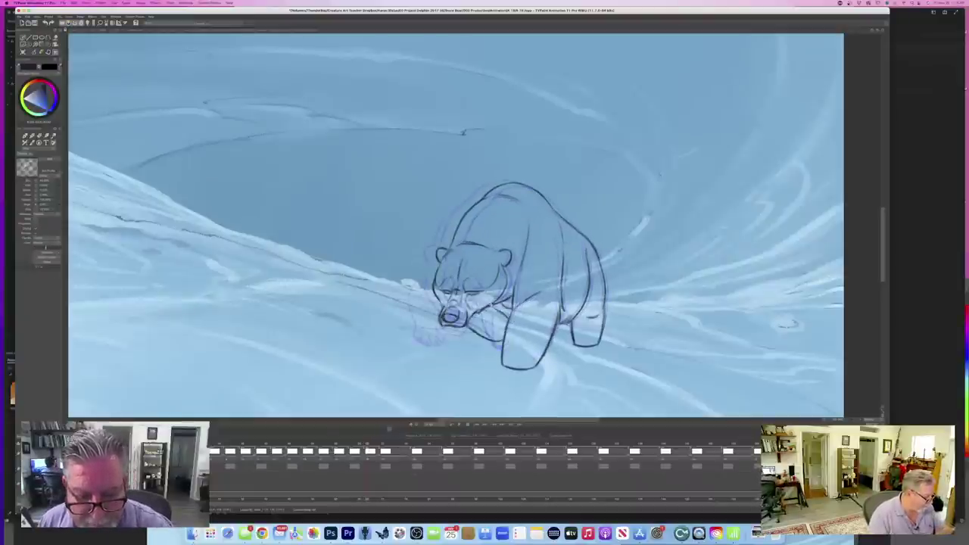
key("Right")
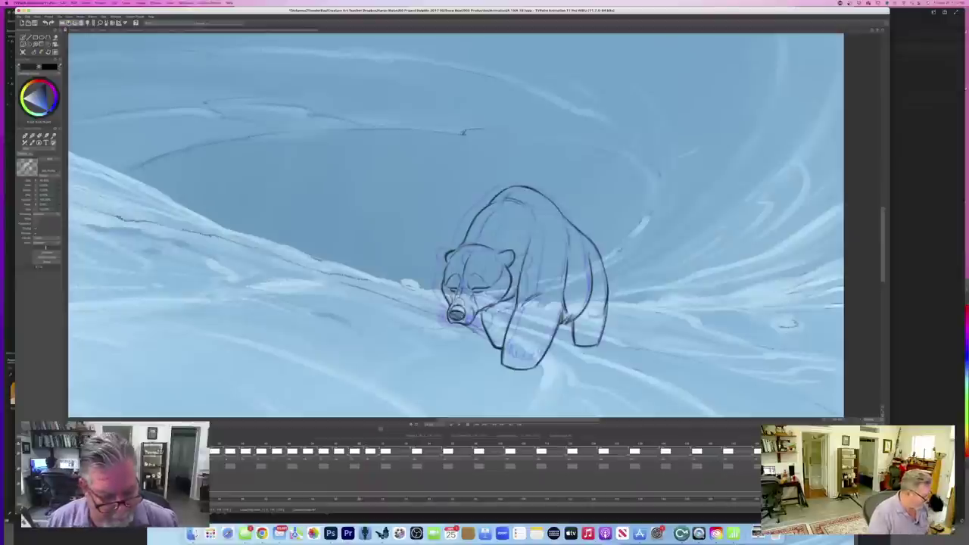
key("Left")
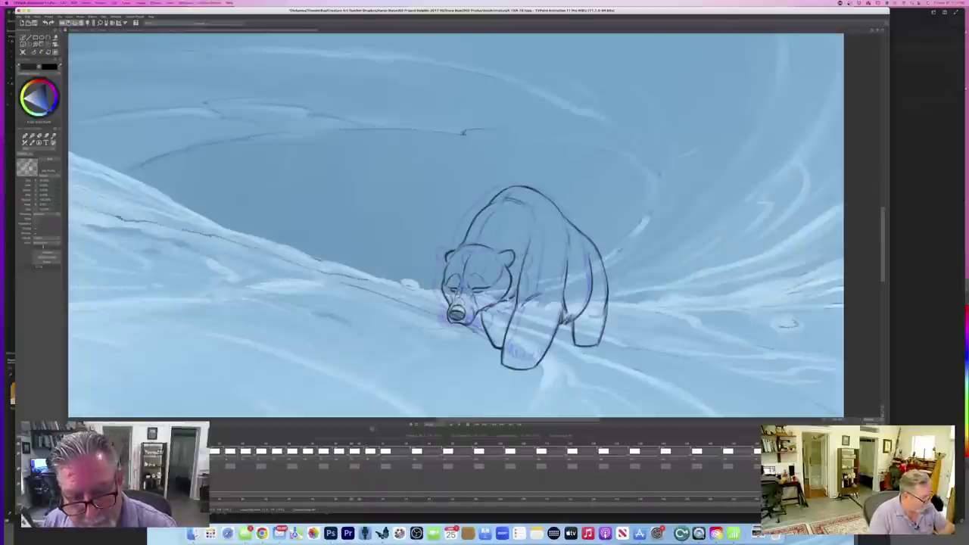
key("Right")
key("Left")
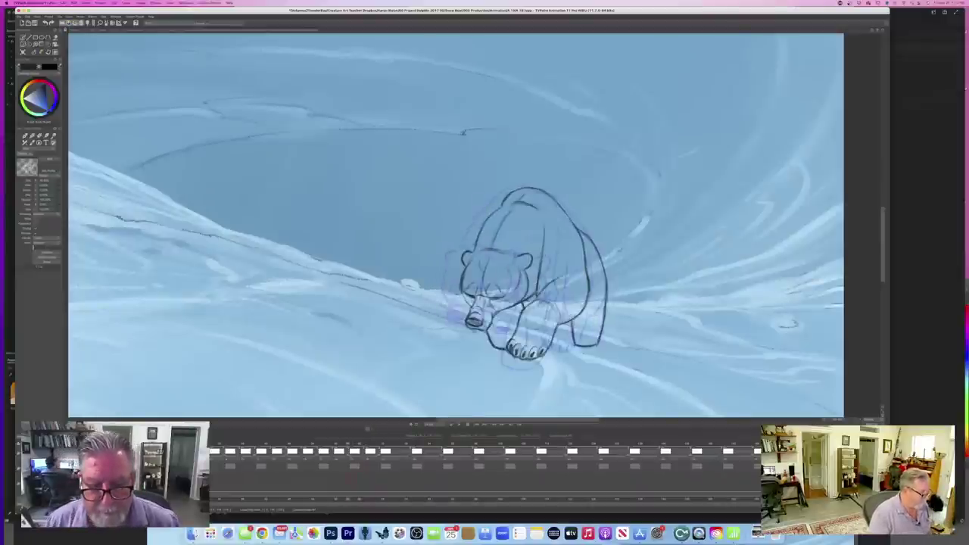
key("Right")
key("Right")
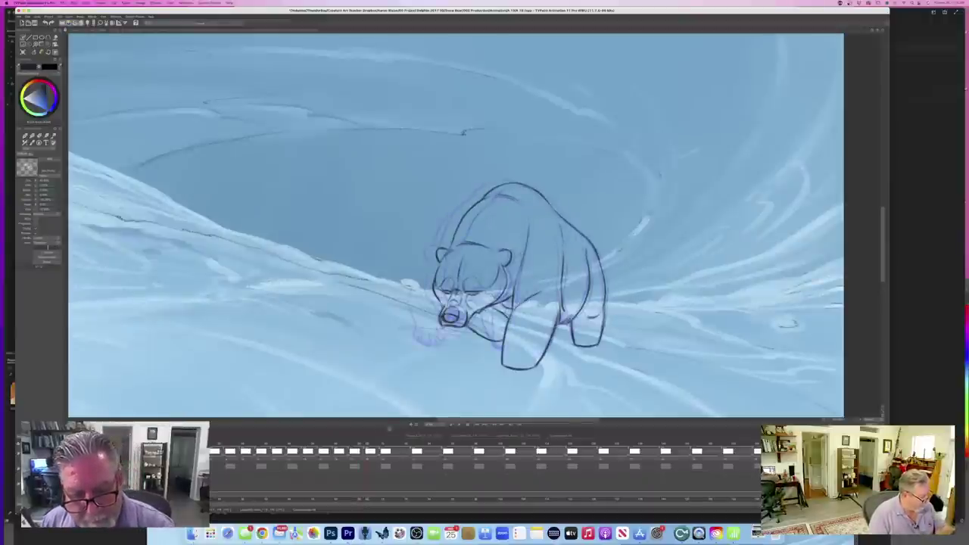
key("Right")
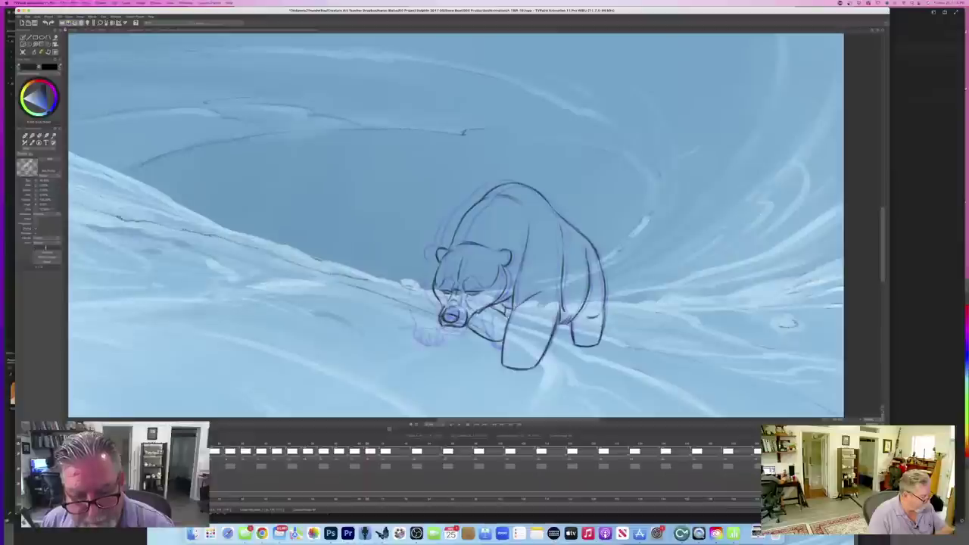
key("Left")
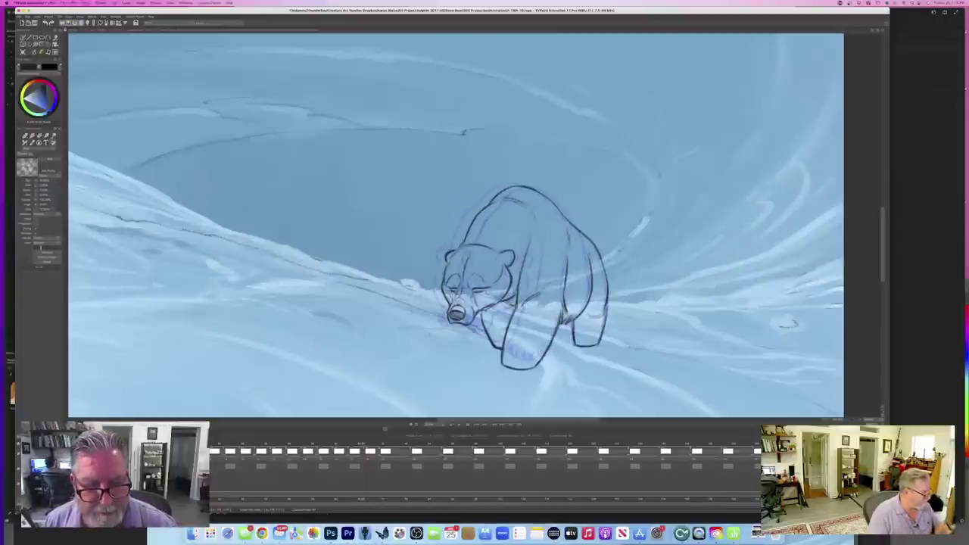
key("Right")
key("Left")
key("Right")
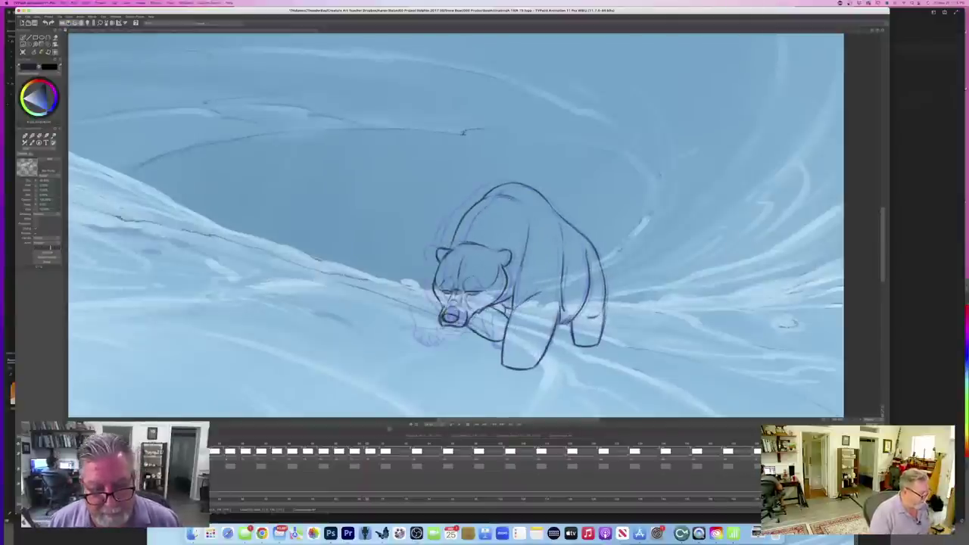
- Shade the inside of the bear's nose and compare it with the previous frame
left_click_drag(455, 316, 447, 315)
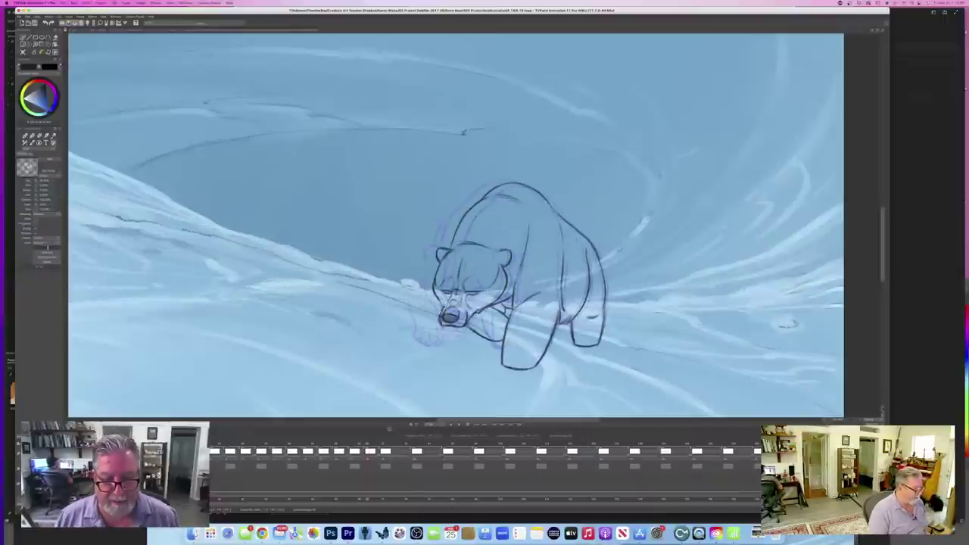
key("Left")
key("Right")
- Clean up the jaw line beside the muzzle with a short redrawn stroke, checking it against the previous pose
key("b")
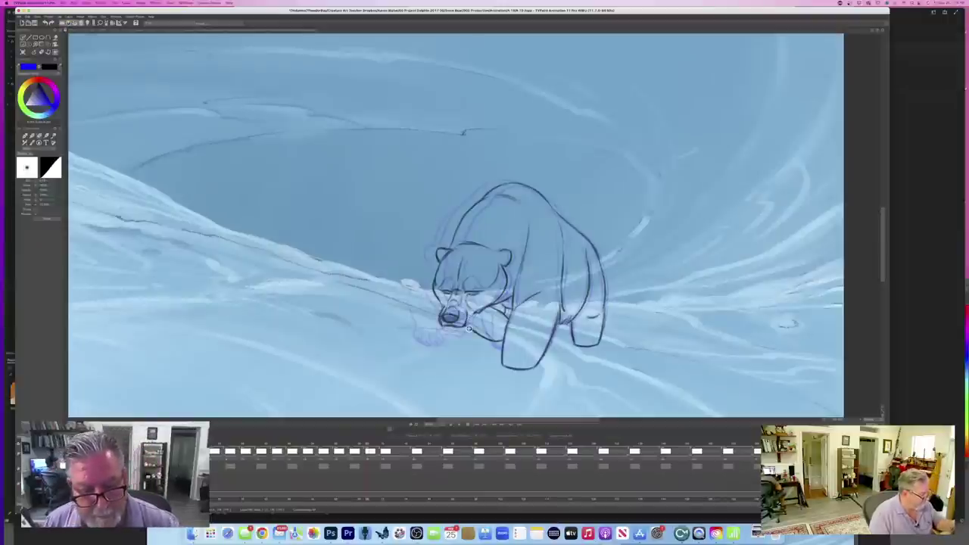
key("p")
left_click_drag(474, 313, 483, 309)
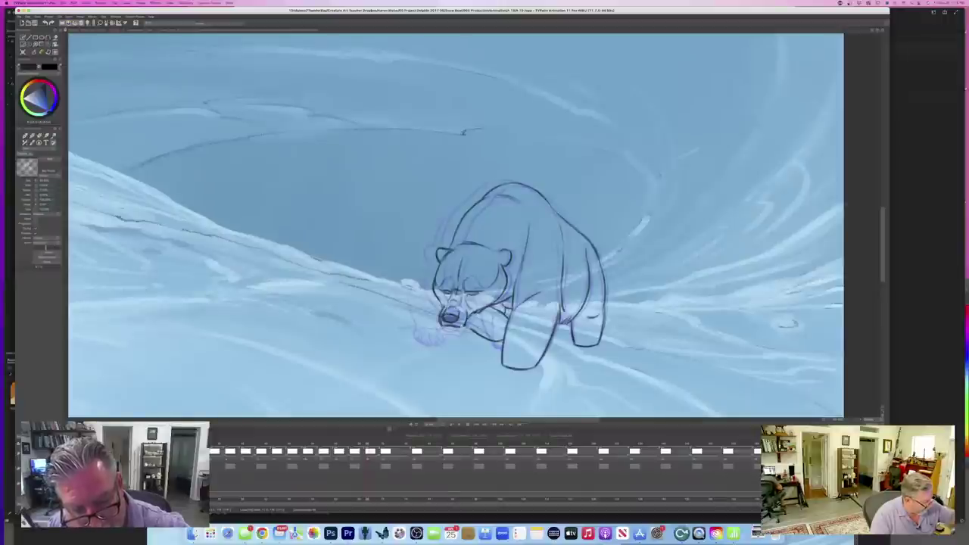
key("Left")
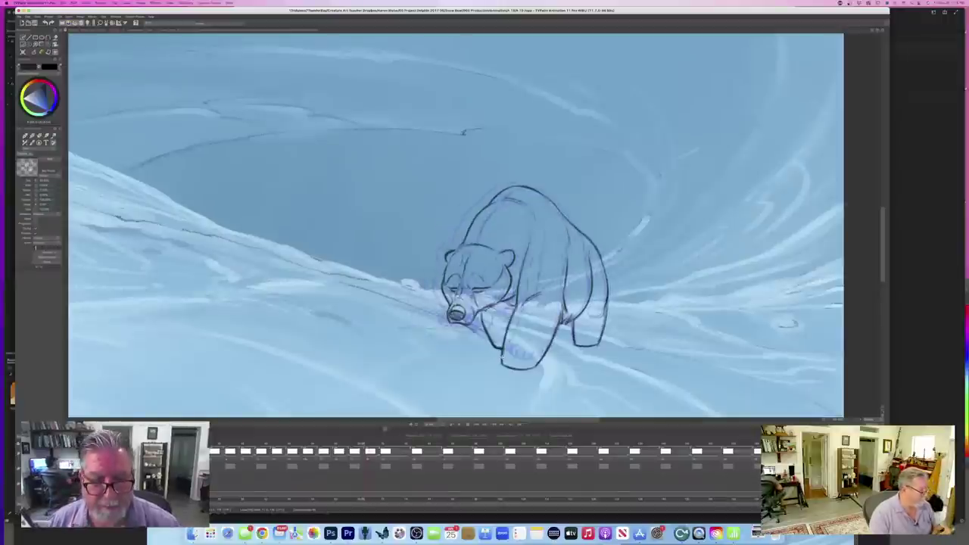
key("Right")
key("Left")
key("Right")
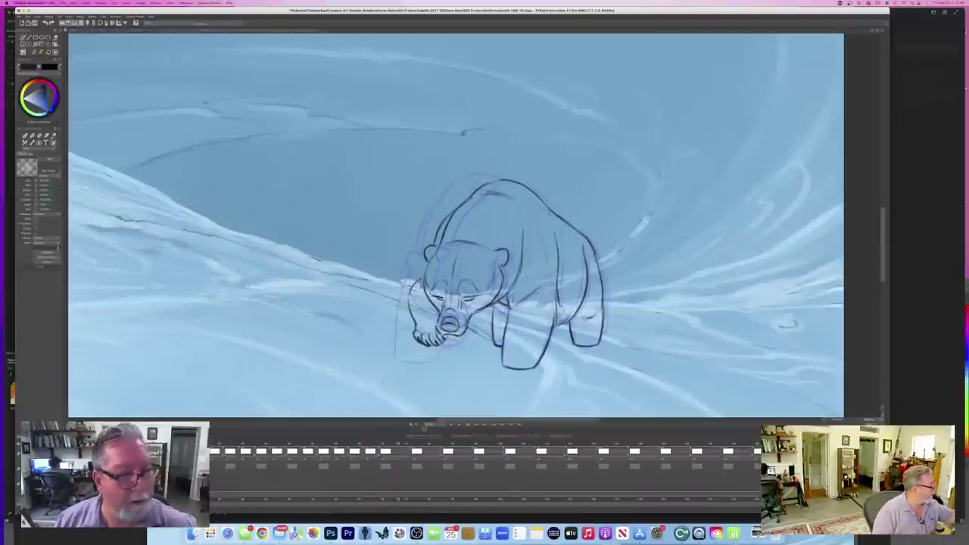
- Insert a blank in-between drawing after the next finished bear pose and compare it with the neighbouring frame
key("BackSpace")
key("Left")
key("Right")
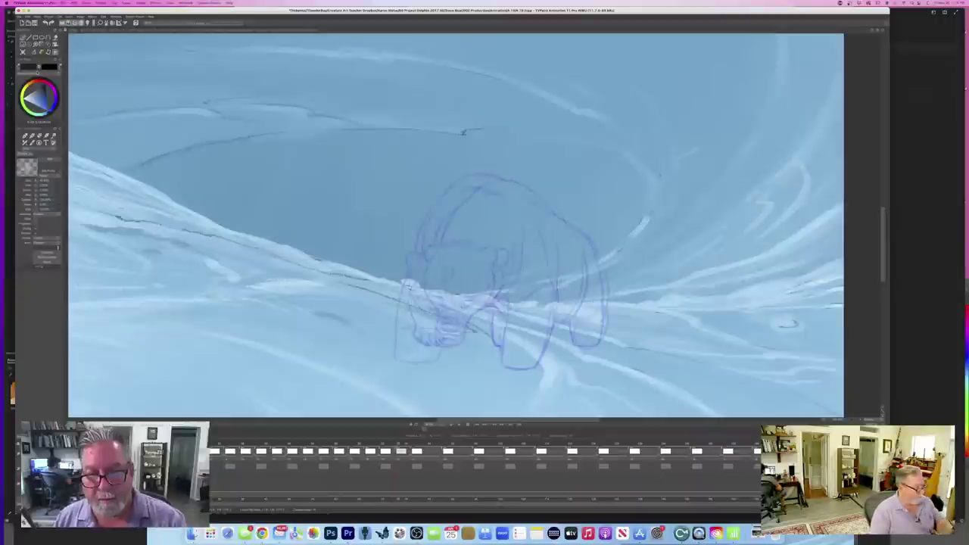
key("Left")
key("Right")
- Ink the top arc of the bear's shoulder hump with a short inner contour line beneath it, checking against the previous pose
mouse_move(522, 189)
left_mouse_down()
mouse_move(537, 203)
mouse_move(489, 175)
left_mouse_up()
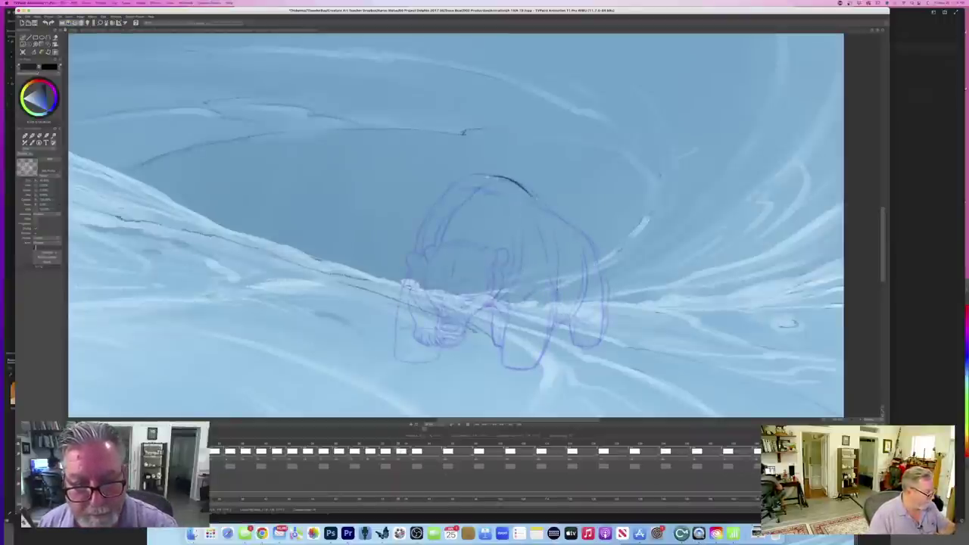
key("Left")
key("Right")
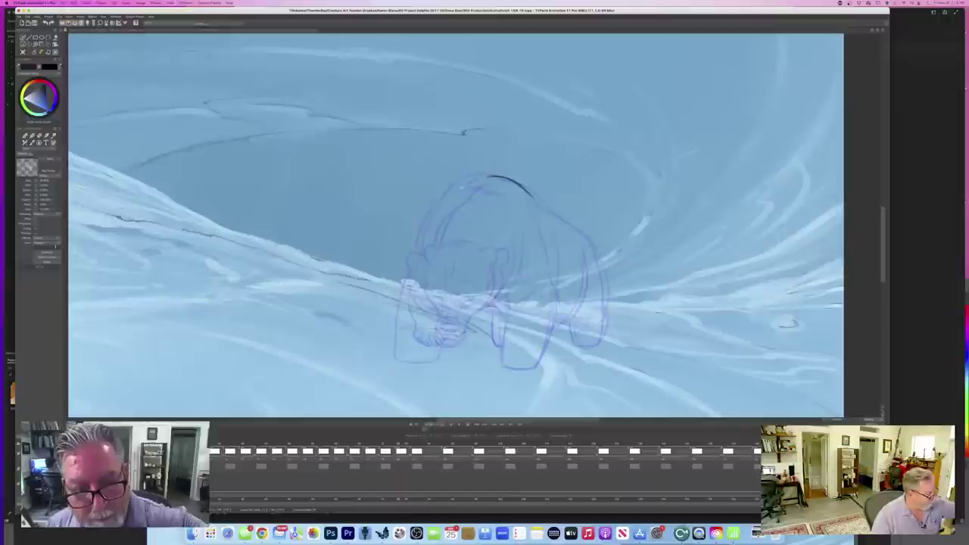
left_click_drag(483, 176, 456, 198)
key("Left")
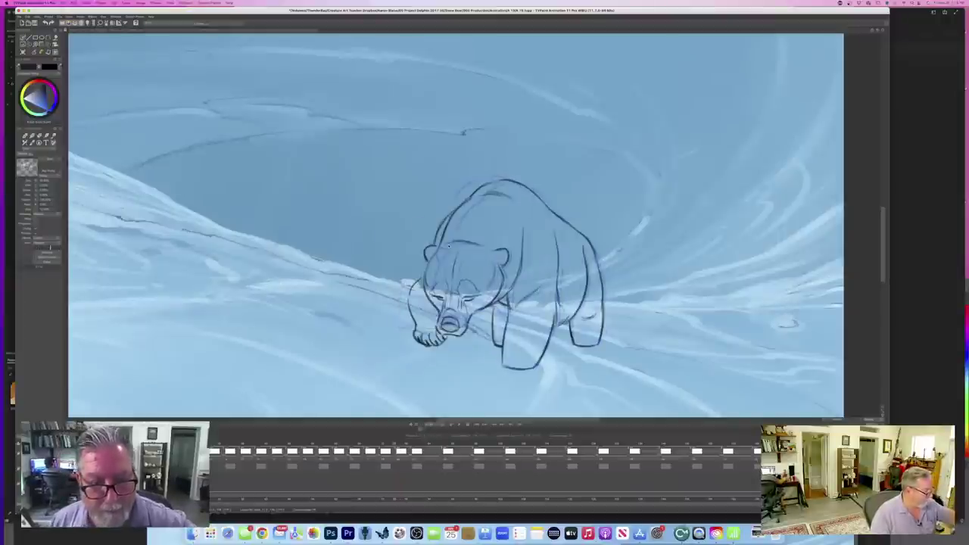
key("Right")
key("Left")
key("Right")
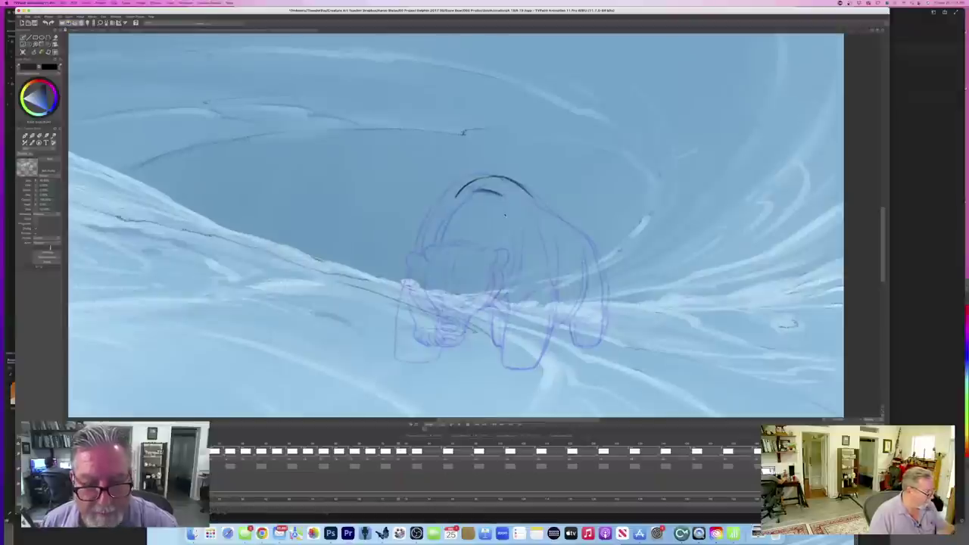
- Extend the back outline from the hump down over the rump to the top of the hind leg, comparing with the previous drawing
key("Left")
key("Right")
key("Left")
key("Right")
key("Left")
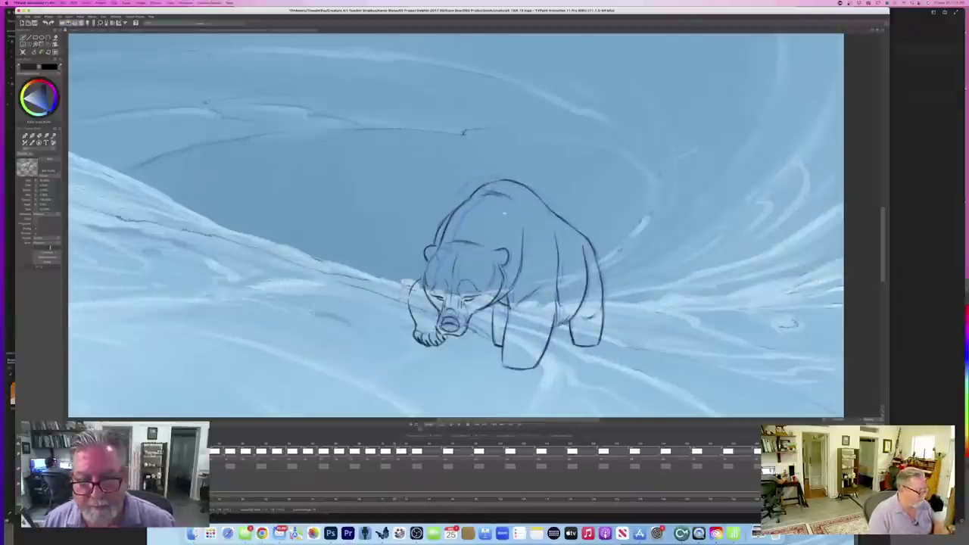
key("Right")
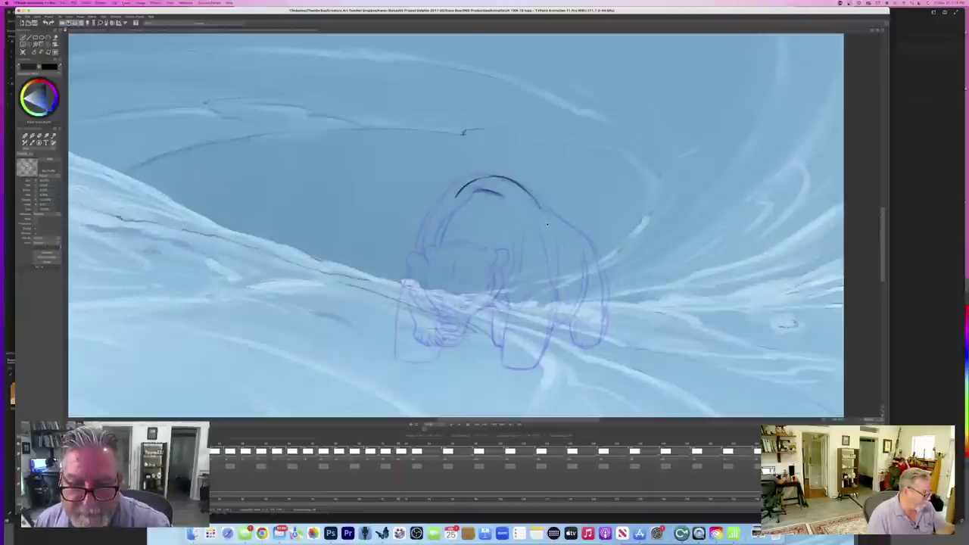
key("Left")
key("Right")
mouse_move(540, 205)
left_mouse_down()
mouse_move(583, 235)
mouse_move(606, 302)
left_mouse_up()
key("Left")
key("Right")
key("Left")
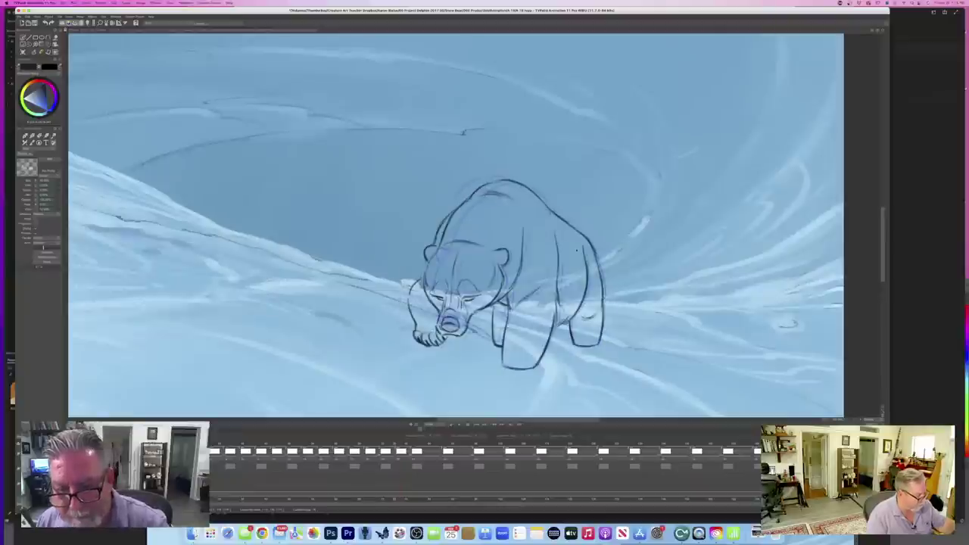
- Draw the curved haunch line inside the rump, sweeping down and inward to the belly
key("Right")
left_click_drag(583, 250, 579, 303)
mouse_move(585, 269)
left_mouse_down()
mouse_move(577, 310)
mouse_move(560, 325)
left_mouse_up()
key("Left")
key("Right")
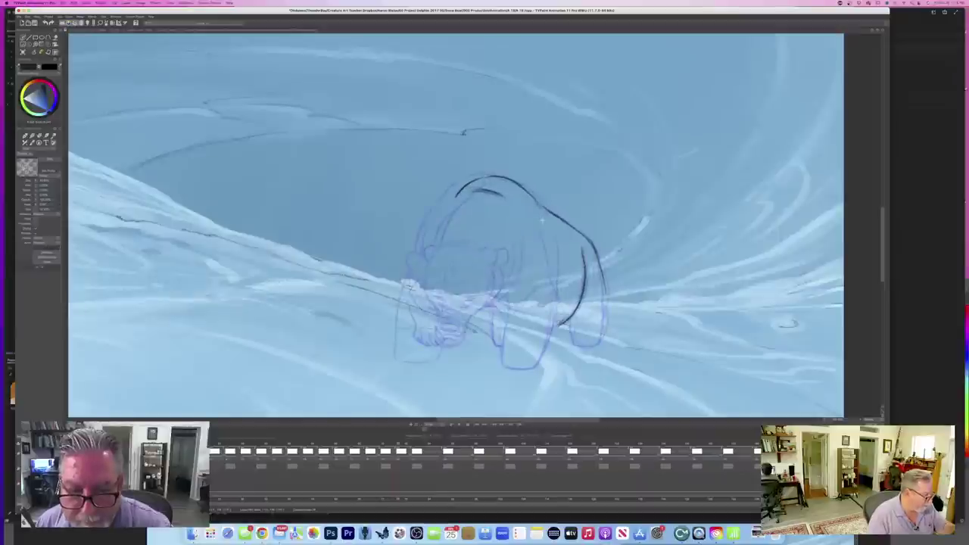
- Draw the outer contour of the planted foreleg from the shoulder down to the foot, checking it against the previous pose
left_click_drag(545, 225, 557, 298)
key("Left")
key("Right")
left_click_drag(555, 289, 540, 361)
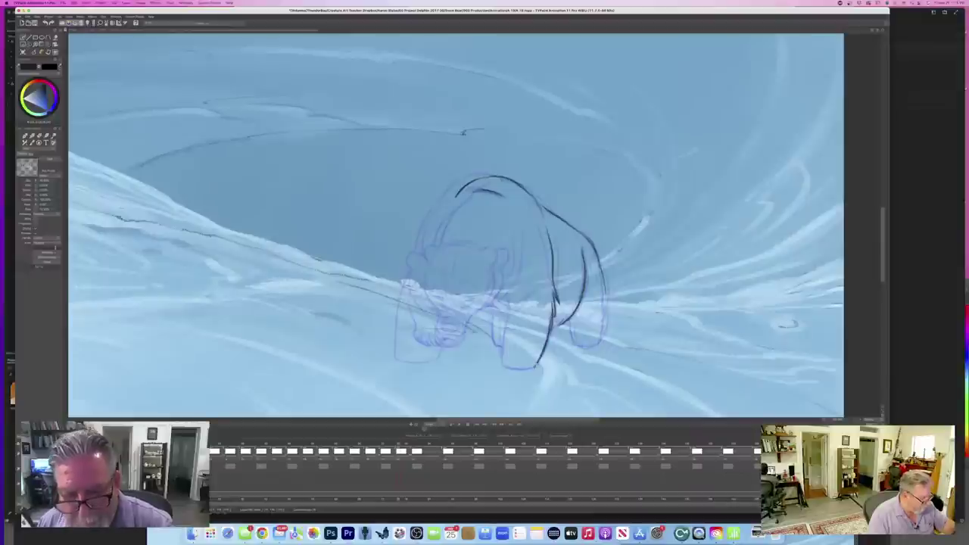
key("Left")
key("Right")
key("Left")
key("Right")
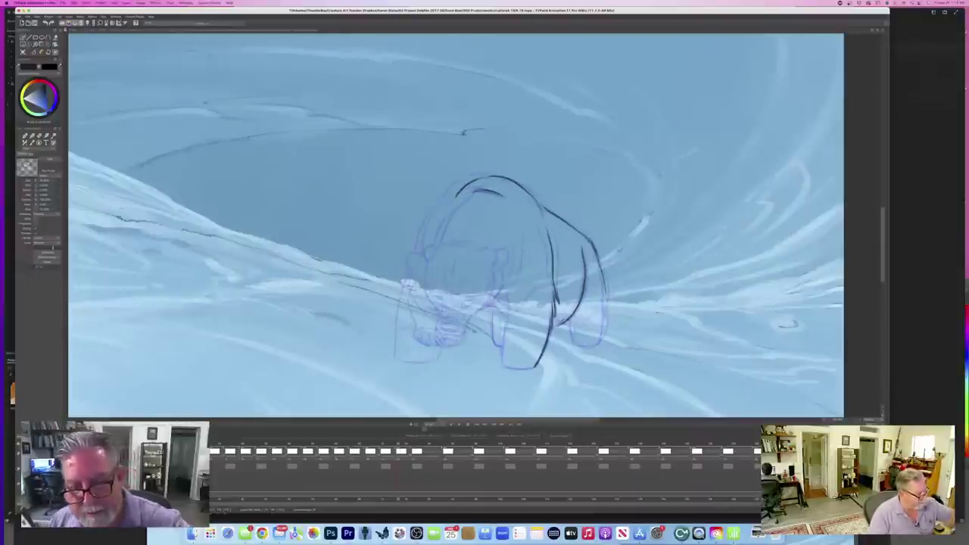
- Add the diagonal crease across the top of the planted foreleg and a short chest line meeting it
left_click_drag(538, 288, 518, 306)
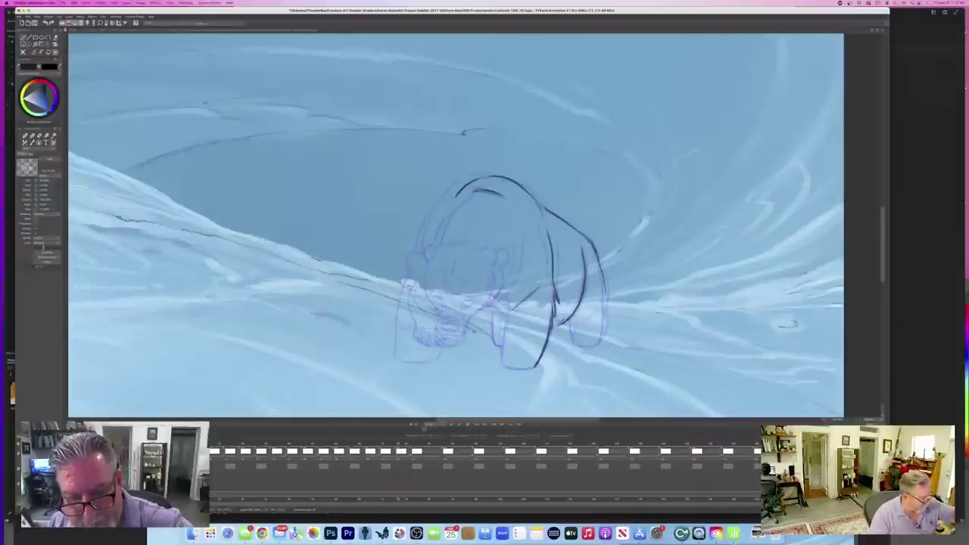
key("Left")
key("Right")
key("Left")
key("Right")
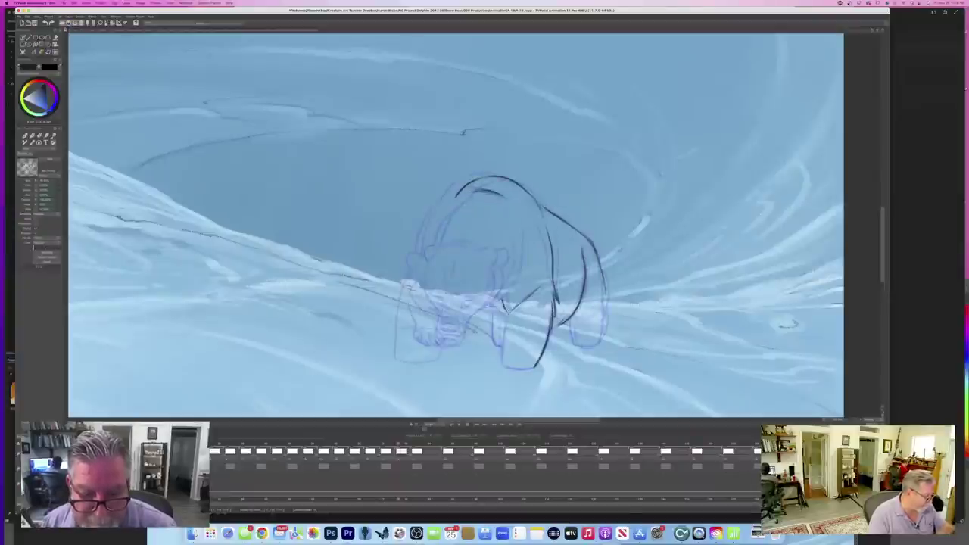
key("Left")
key("Right")
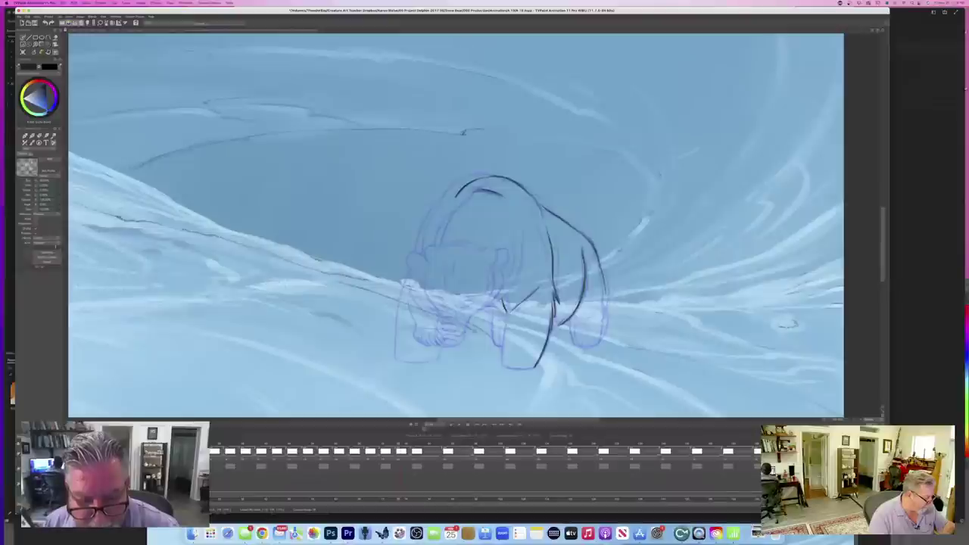
- Close the planted foreleg with its inner edge and the base of the foot, comparing with the previous drawing
mouse_move(505, 315)
left_mouse_down()
mouse_move(502, 369)
mouse_move(534, 369)
mouse_move(516, 370)
left_mouse_up()
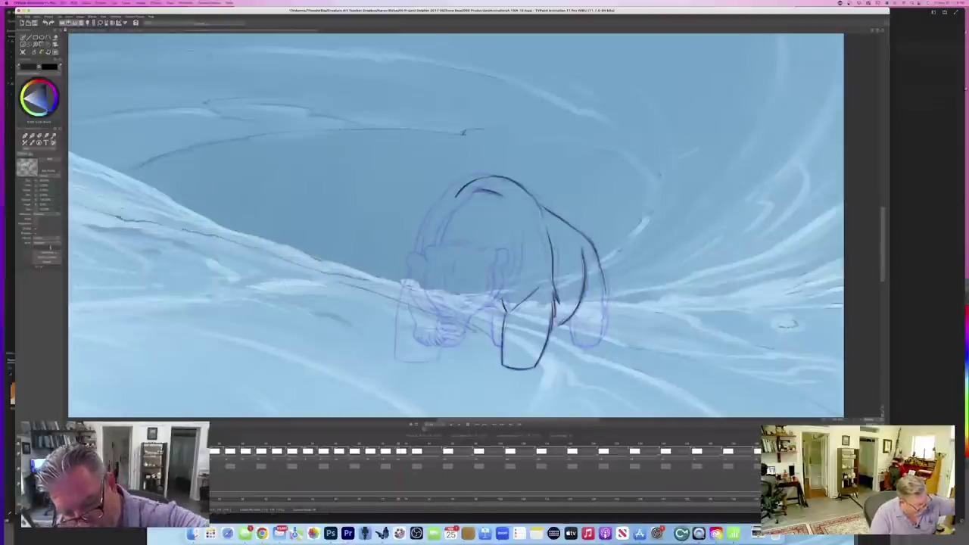
key("Left")
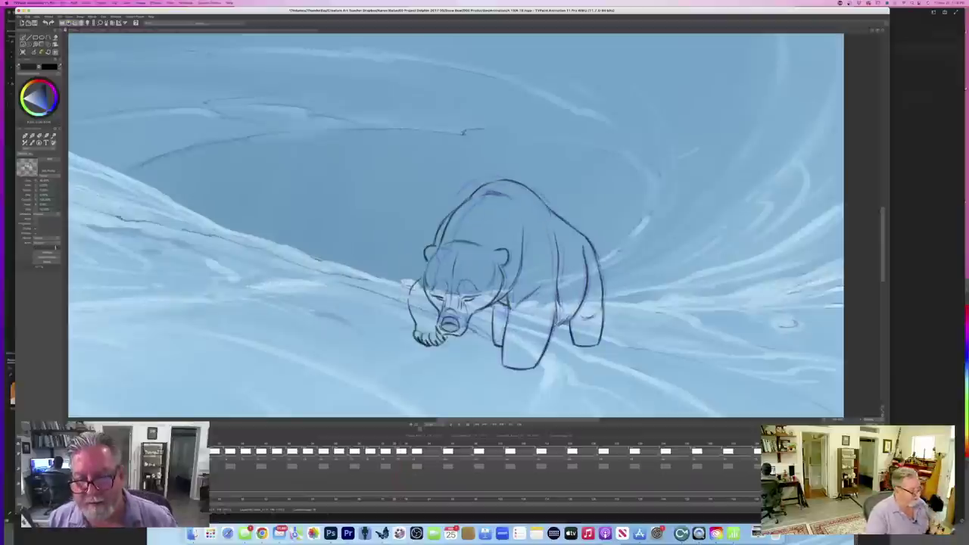
key("Right")
key("Left")
key("Right")
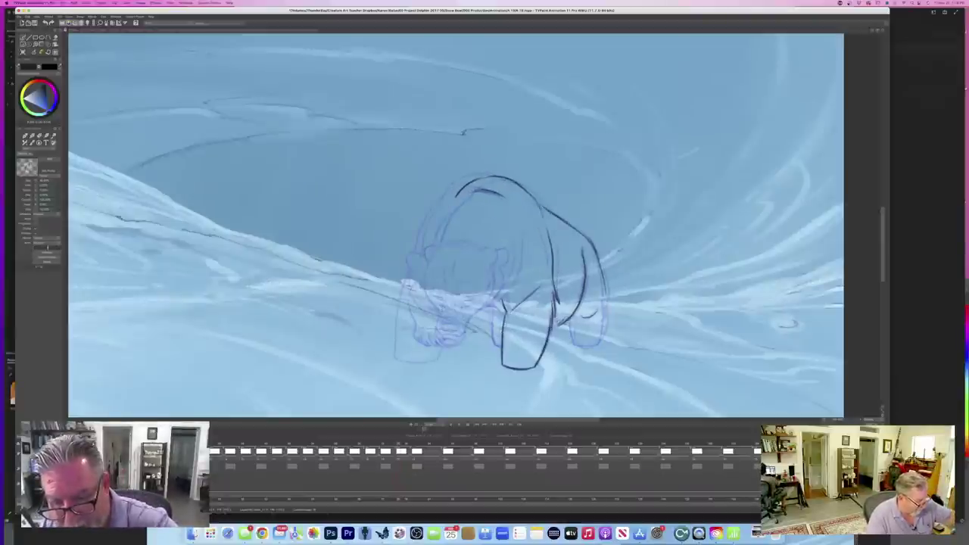
- Refine the short curve across the hind leg above the foot while comparing it with the previous pose
key("Left")
key("Right")
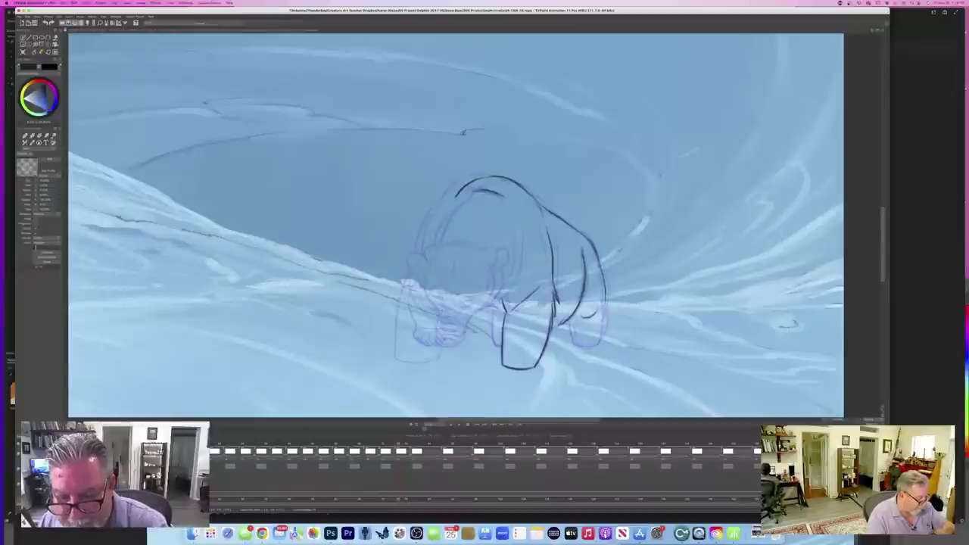
key("Left")
key("Right")
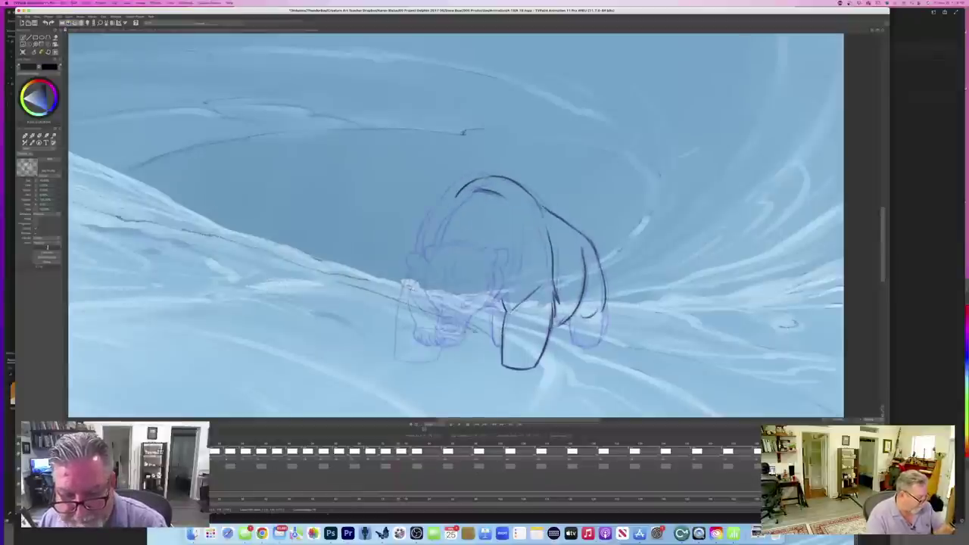
key("Left")
key("Right")
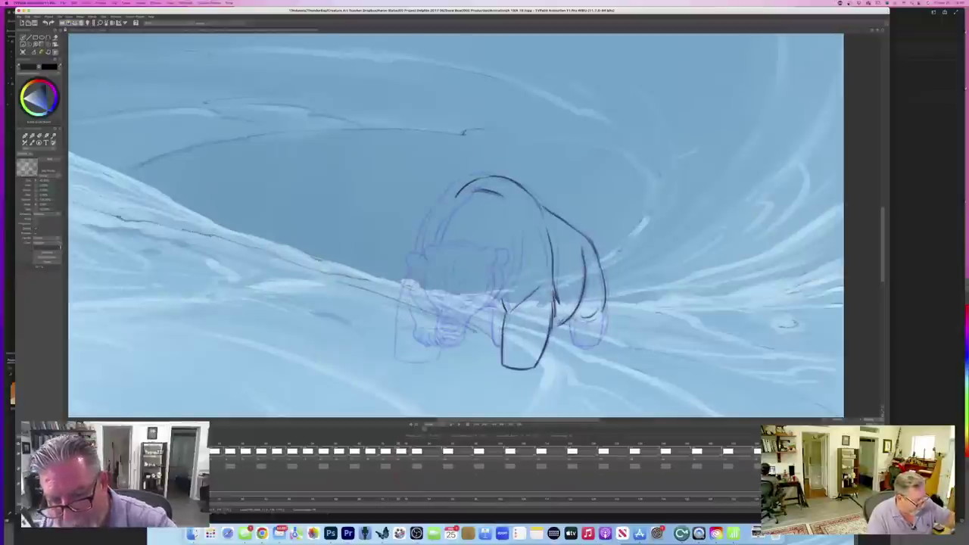
- Erase back the short curve across the hind leg, compare the poses, and return to the drawing brush
key("e")
left_click_drag(583, 315, 597, 317)
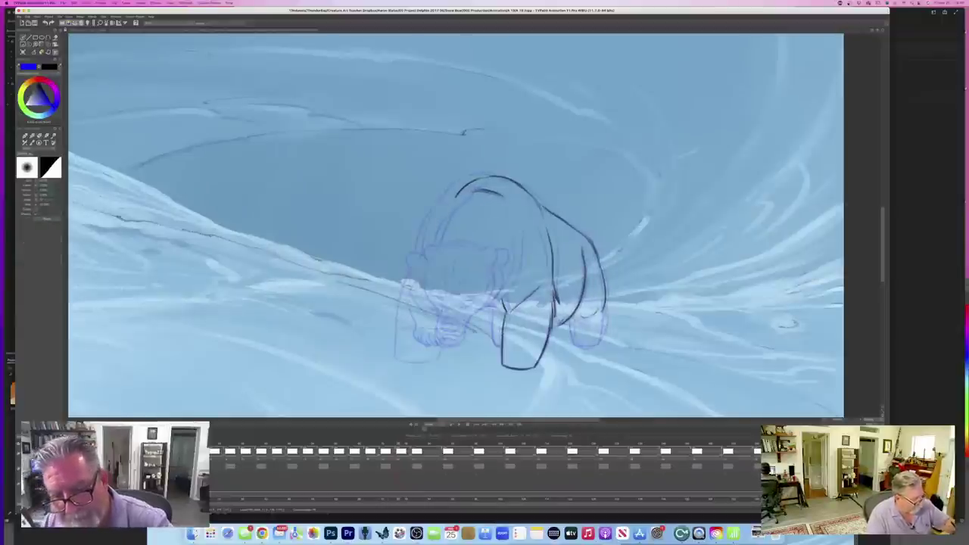
key("Left")
key("Right")
key("Left")
key("Right")
key("b")
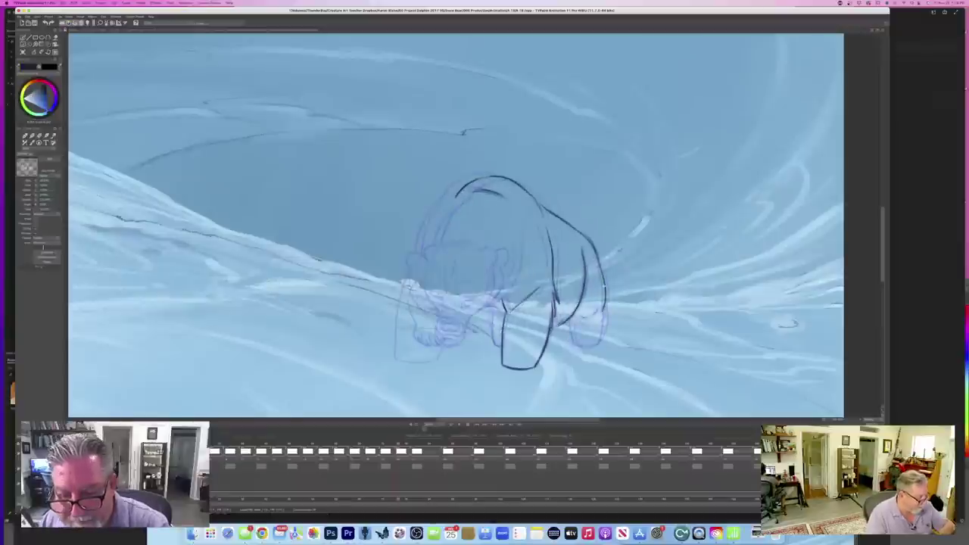
- Draw the outer edge of the hind leg from the rump outline down to the foot
left_click_drag(605, 307, 600, 344)
key("Left")
key("Right")
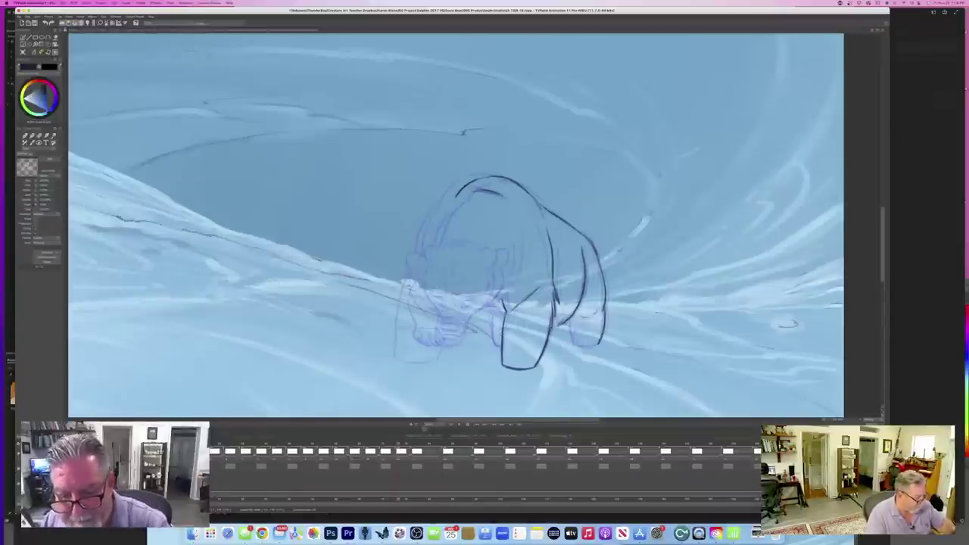
key("Left")
key("Right")
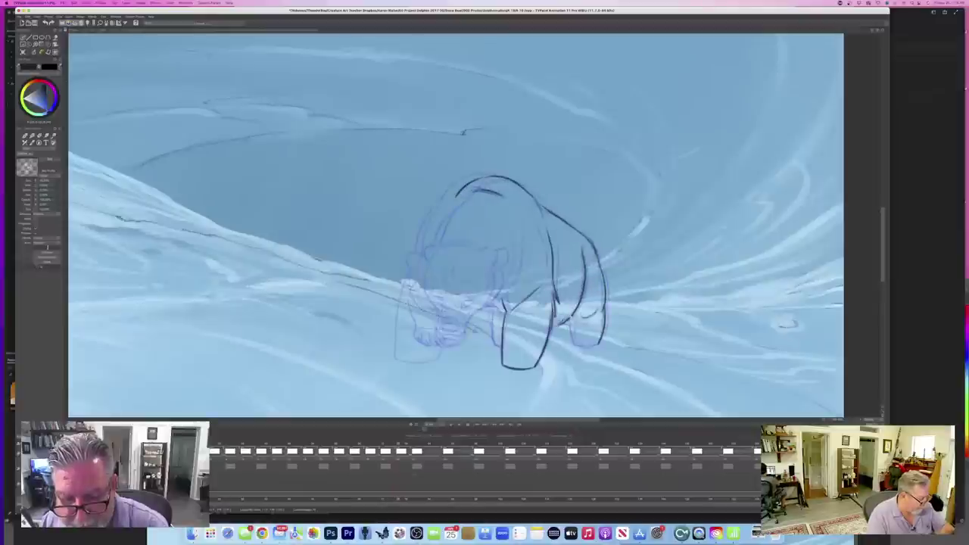
- Complete the hind leg with its inner edge and the base of the foot, flipping to the previous pose to check
mouse_move(572, 315)
left_mouse_down()
mouse_move(574, 343)
mouse_move(599, 344)
left_mouse_up()
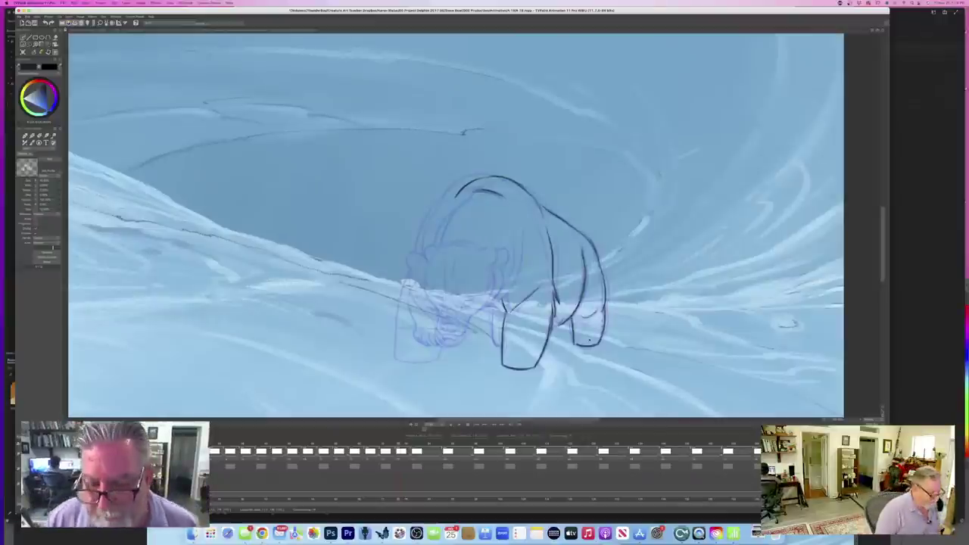
key("Left")
key("Right")
key("Left")
key("Right")
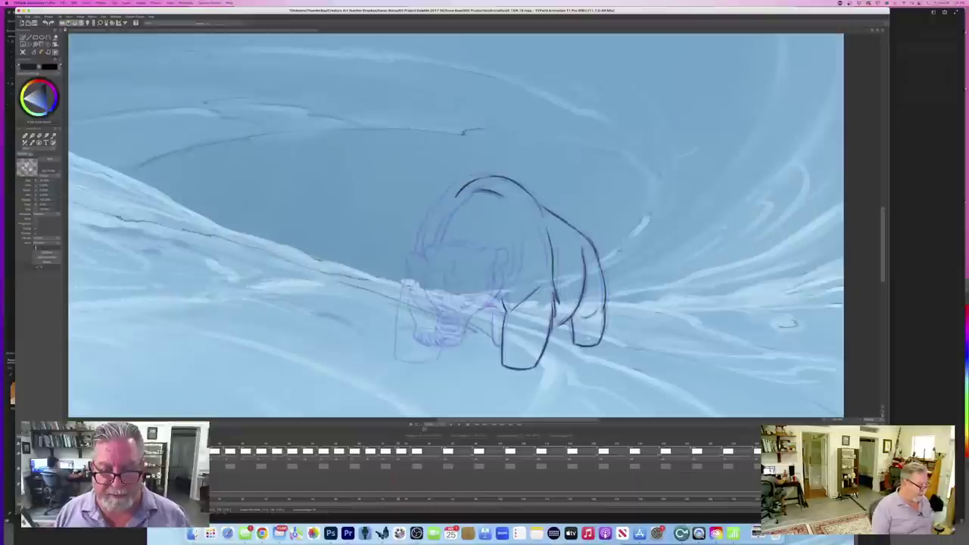
key("Left")
key("Right")
key("Left")
key("Right")
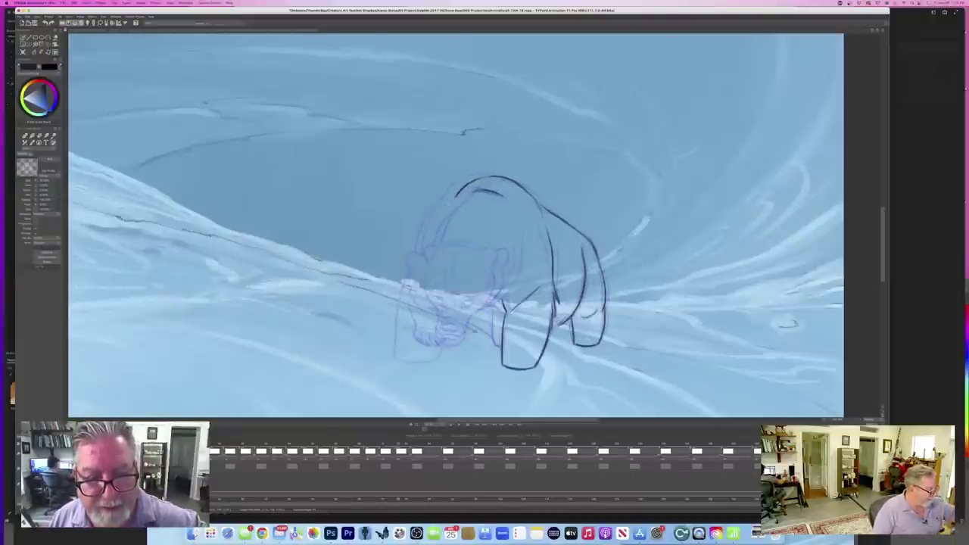
- Draw the far shoulder contours from the hump down to behind the bear's ear
mouse_move(440, 213)
left_mouse_down()
mouse_move(452, 200)
mouse_move(429, 252)
left_mouse_up()
key("Left")
key("Right")
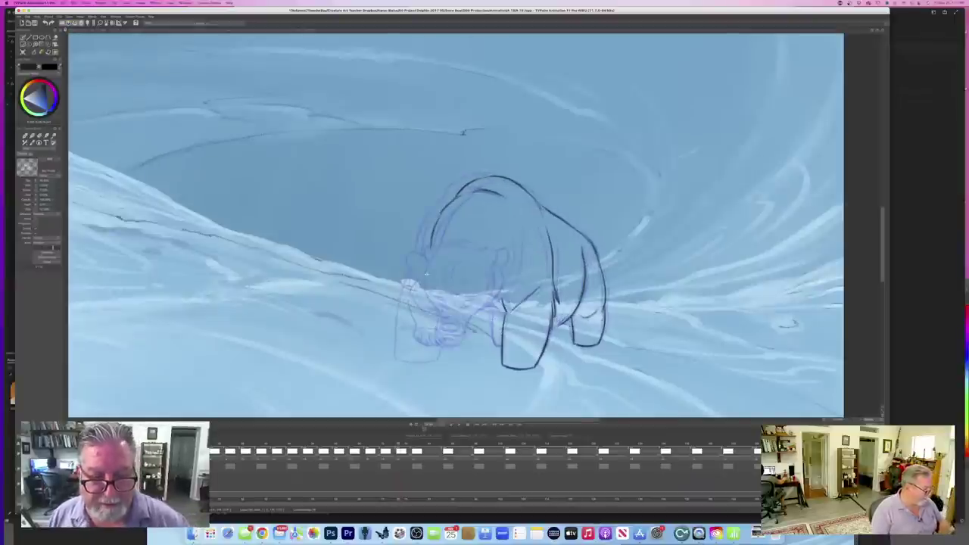
key("Left")
key("Right")
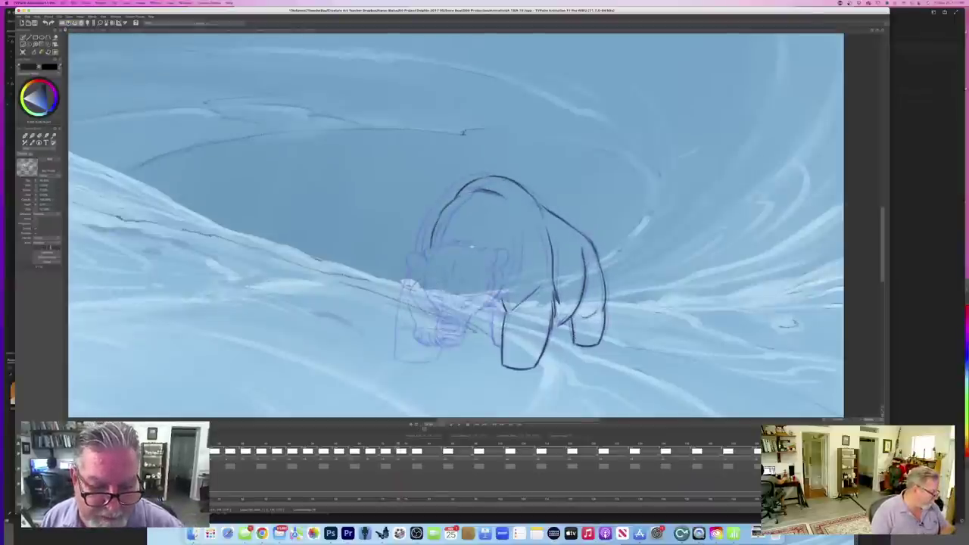
- Add the short line for the top of the head and the light neck line rising toward the hump
key("Left")
key("Right")
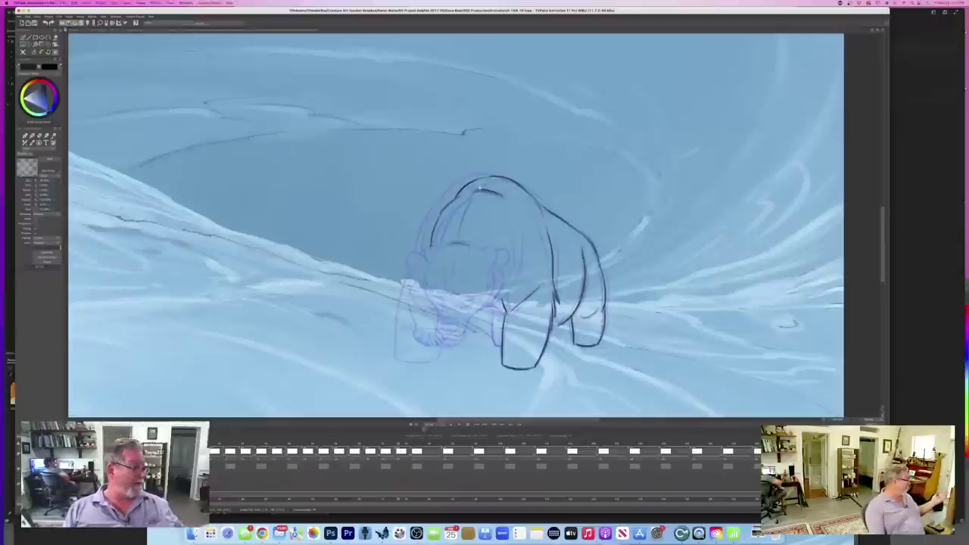
key("Left")
key("Right")
key("Left")
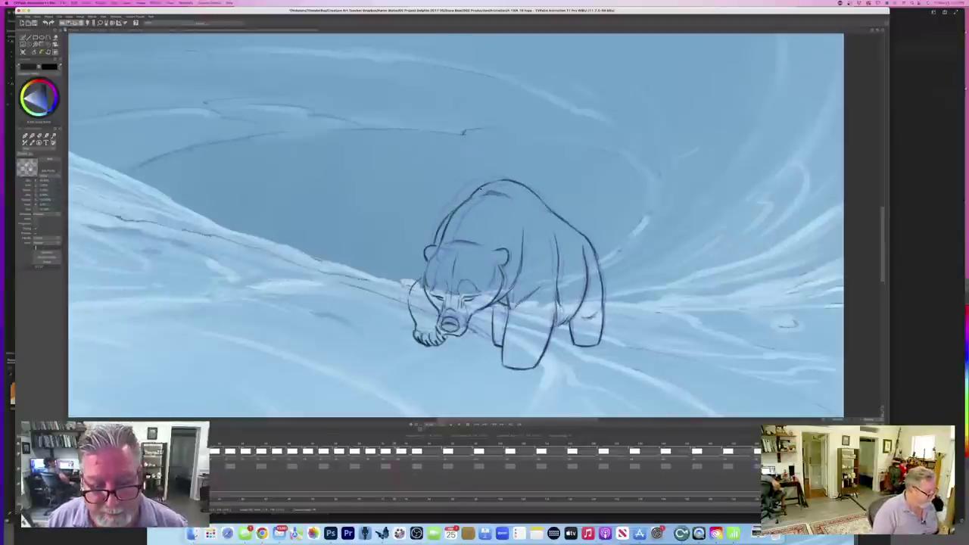
key("Right")
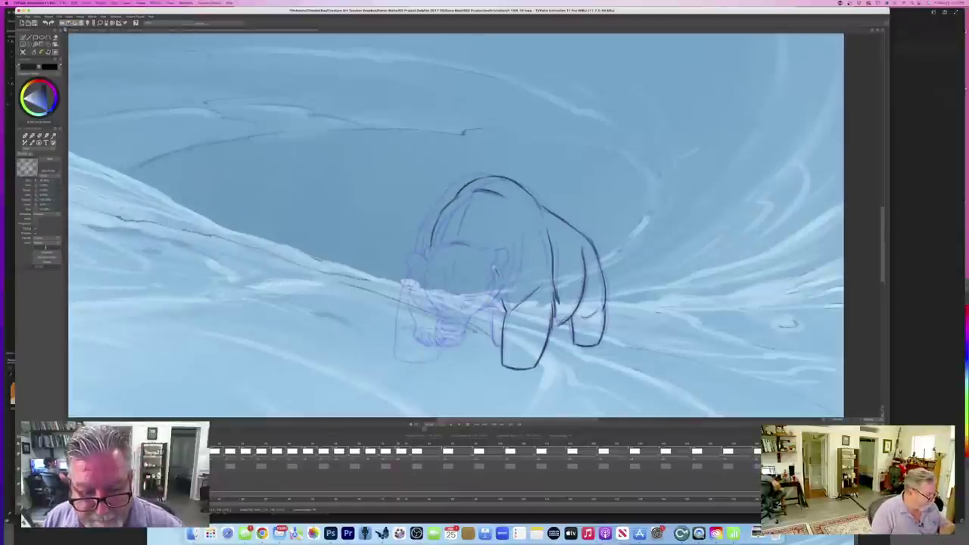
- Draw the cheek contours on both sides of the bear's head down toward the muzzle, checking against the previous pose
left_click_drag(500, 281, 478, 311)
key("Left")
key("Right")
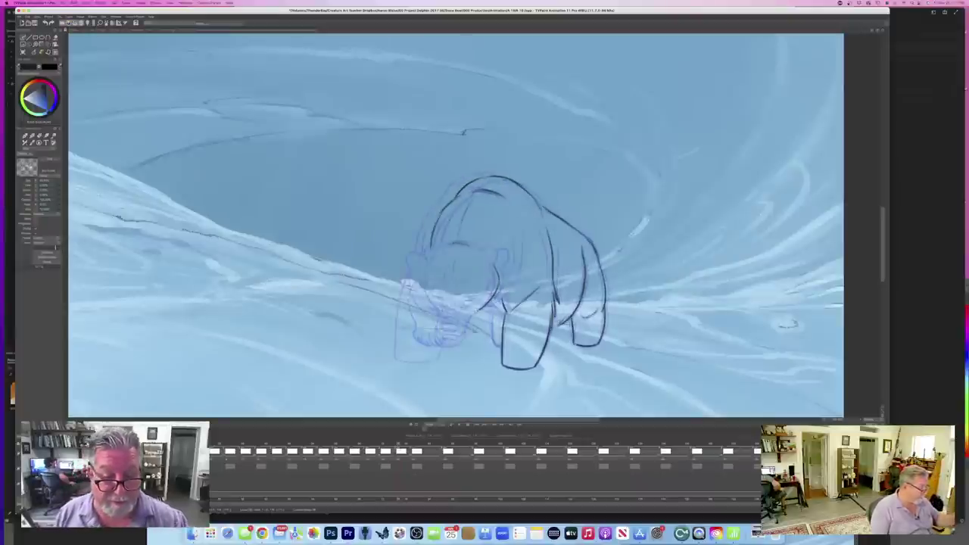
key("Left")
key("Right")
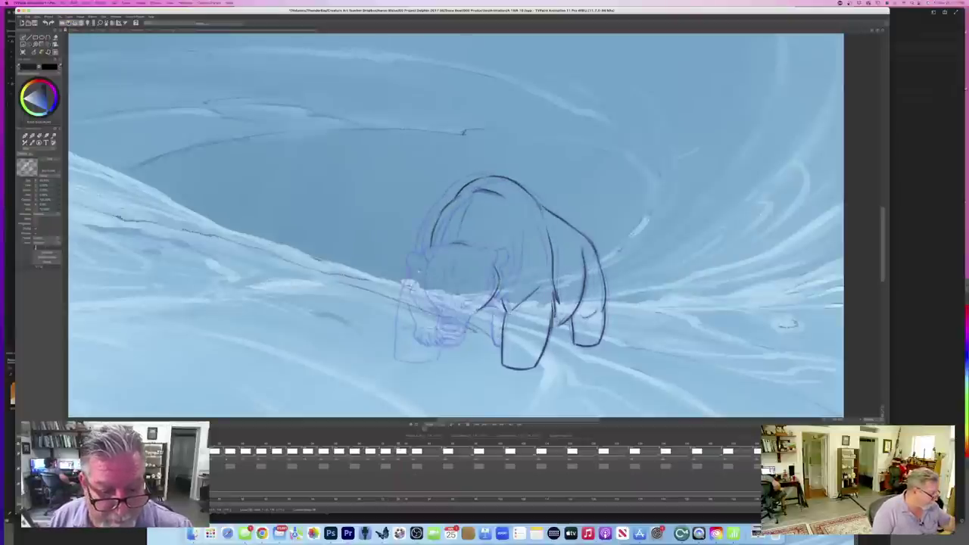
key("Left")
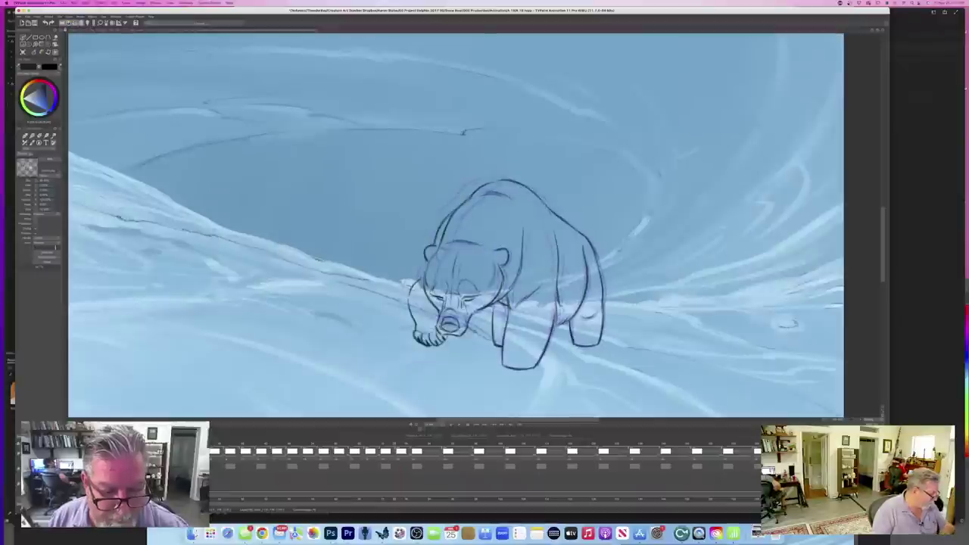
key("Right")
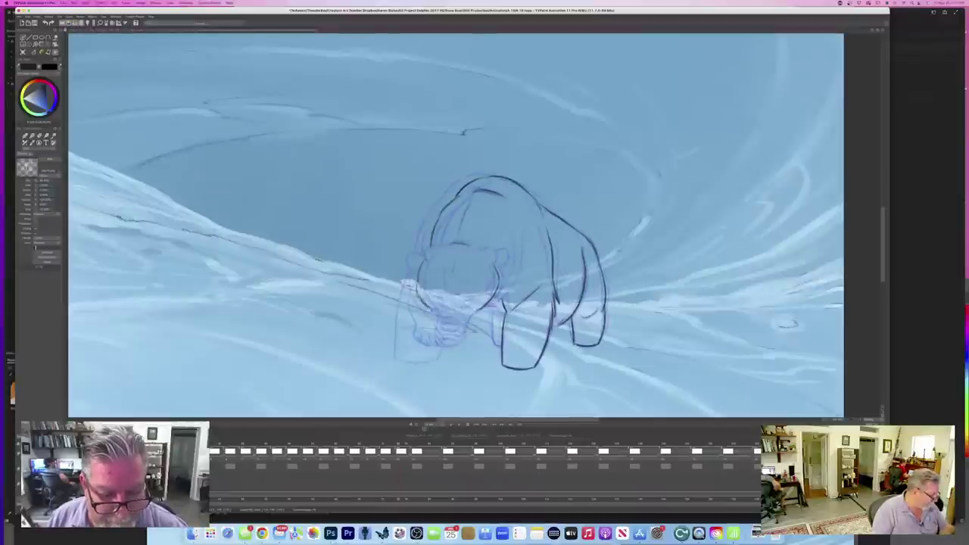
- Draw the light centre line down the bear's forehead, flipping to the previous pose to place it
key("Left")
key("Right")
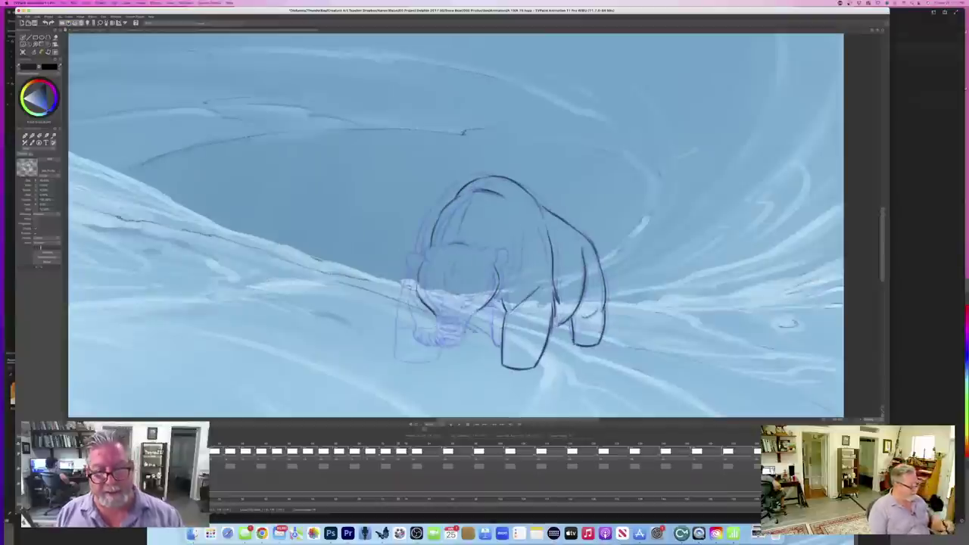
key("Left")
key("Right")
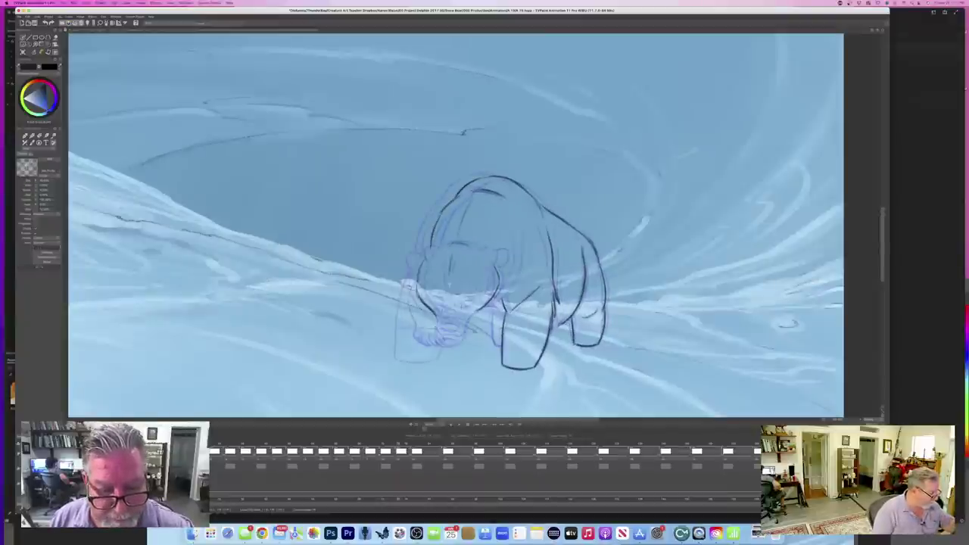
key("Left")
key("Right")
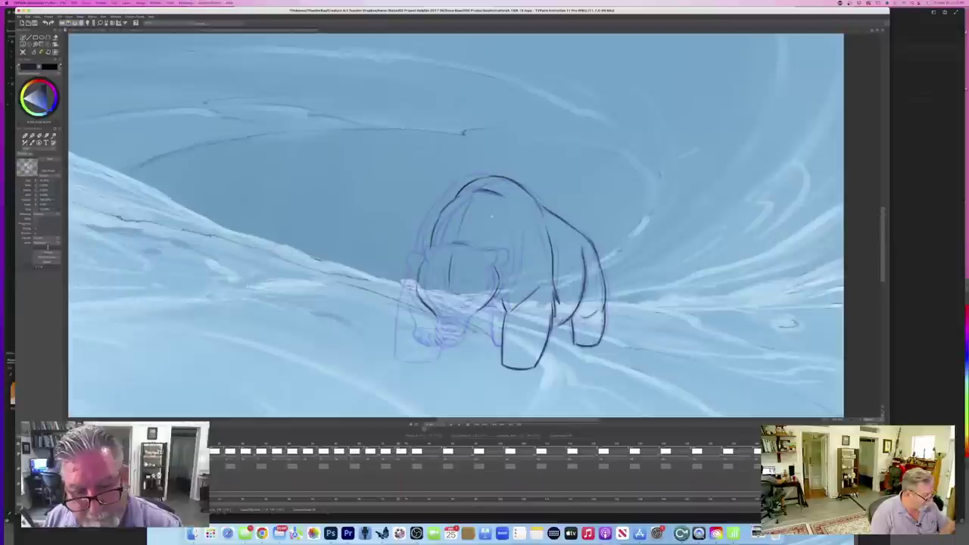
- Draw the small rounded ears on both sides of the bear's head, checking against the previous pose
left_click_drag(502, 252, 494, 270)
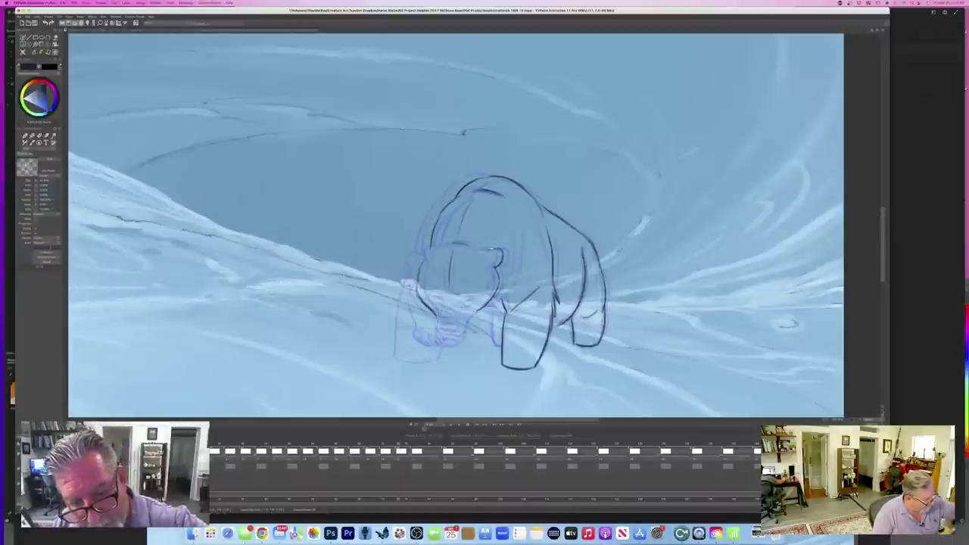
key("Left")
key("Right")
key("Left")
key("Right")
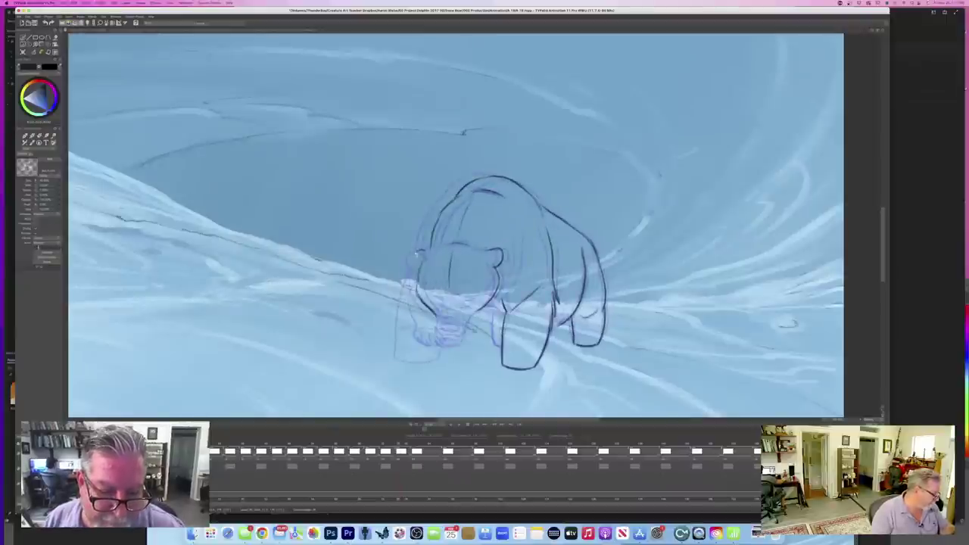
left_click_drag(416, 252, 421, 265)
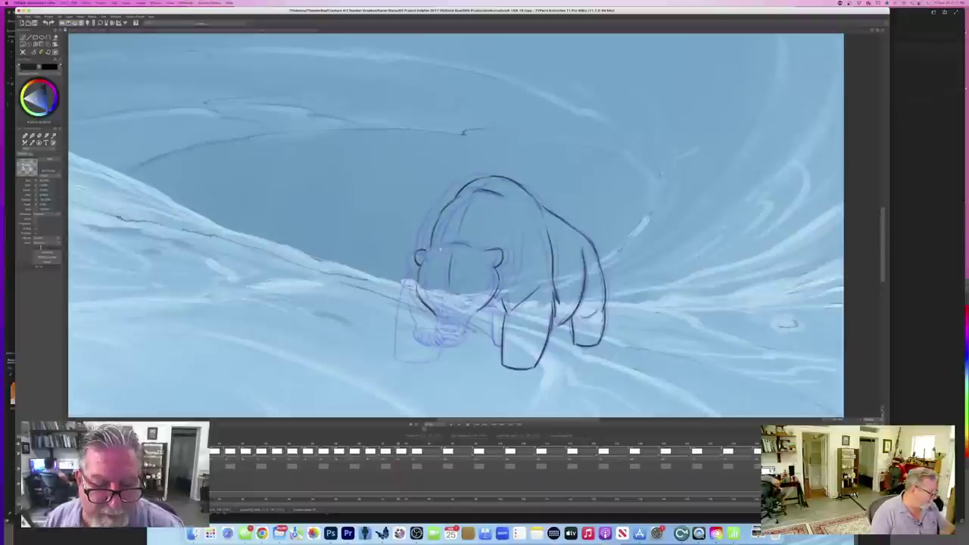
- Complete the top-of-head contour so it joins the two ears, comparing it with the previous pose
key("Left")
key("Right")
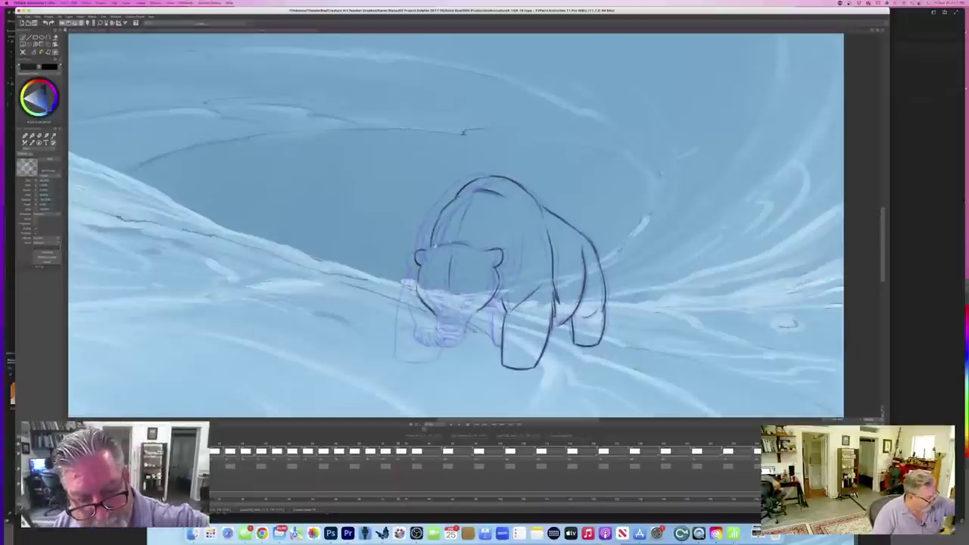
key("Left")
key("Right")
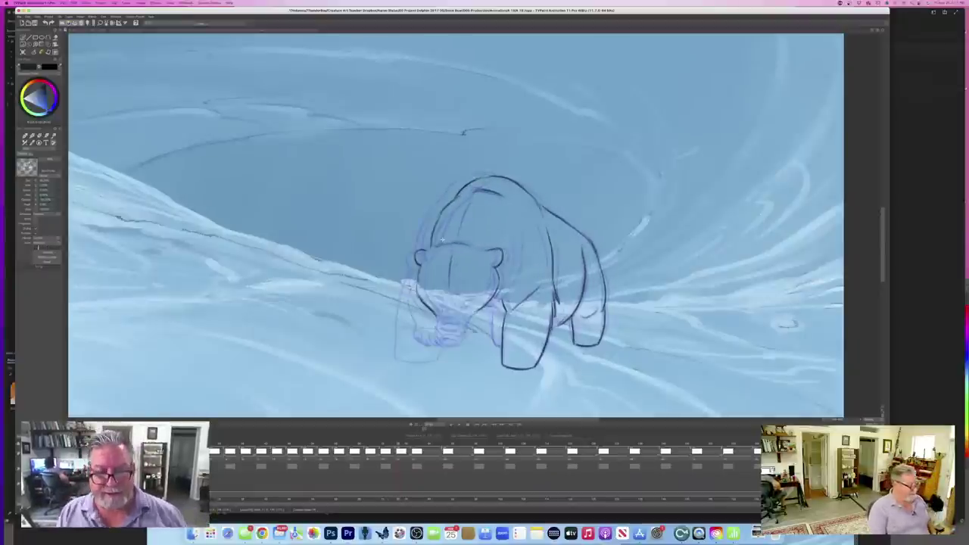
key("Left")
key("Right")
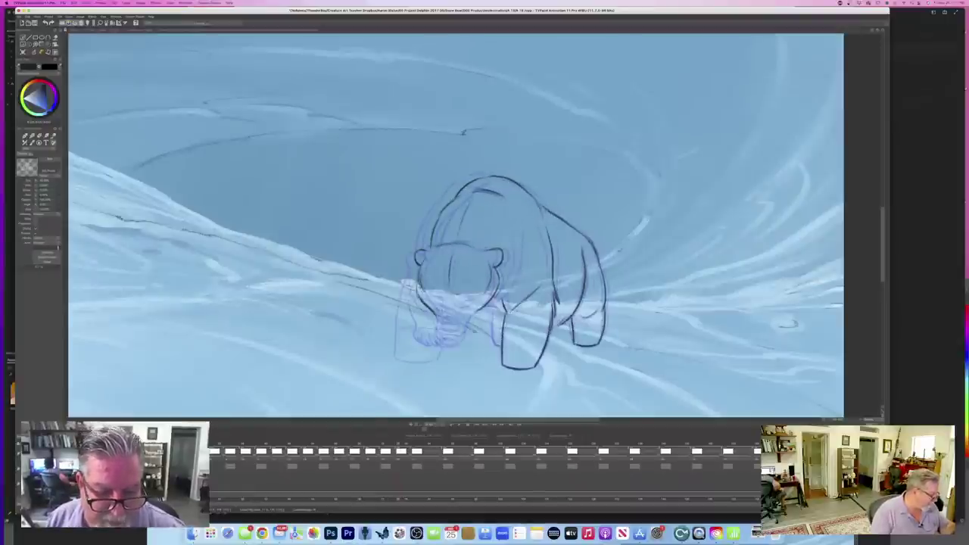
- Add the light centre line of the muzzle down to the nose, flipping to the previous pose as a guide
key("Left")
key("Right")
key("Left")
key("Right")
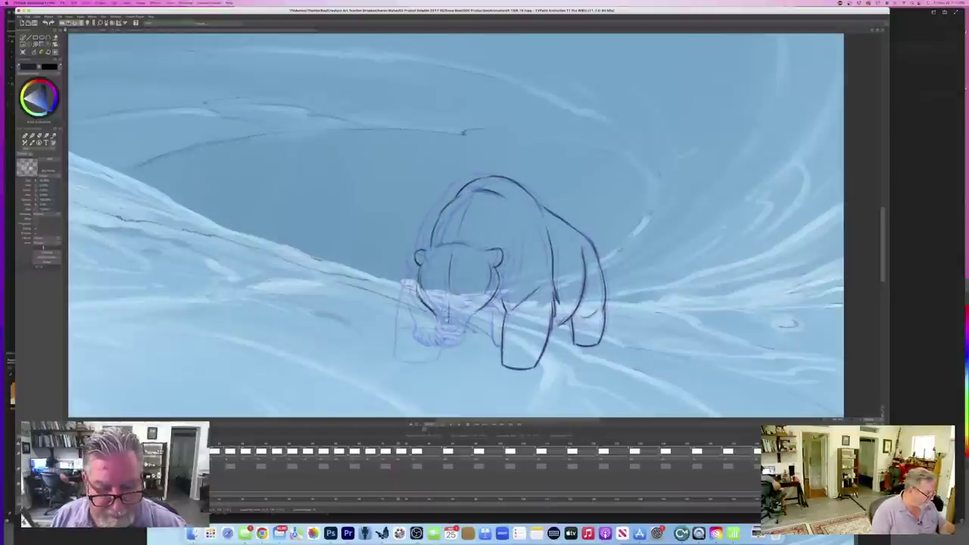
key("Left")
key("Right")
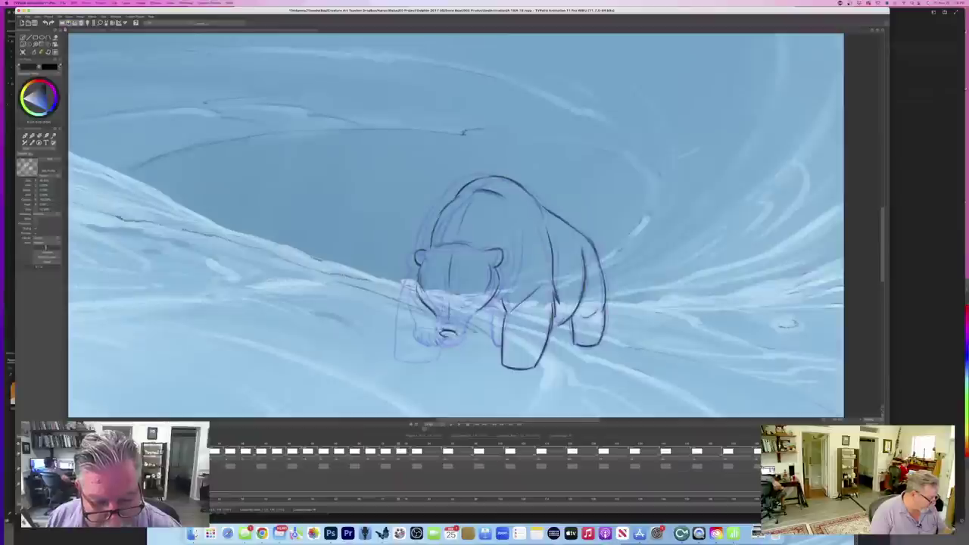
- Draw the oval nose at the tip of the muzzle, and add the muzzle outline, mouth and eyes
left_click_drag(440, 333, 456, 333)
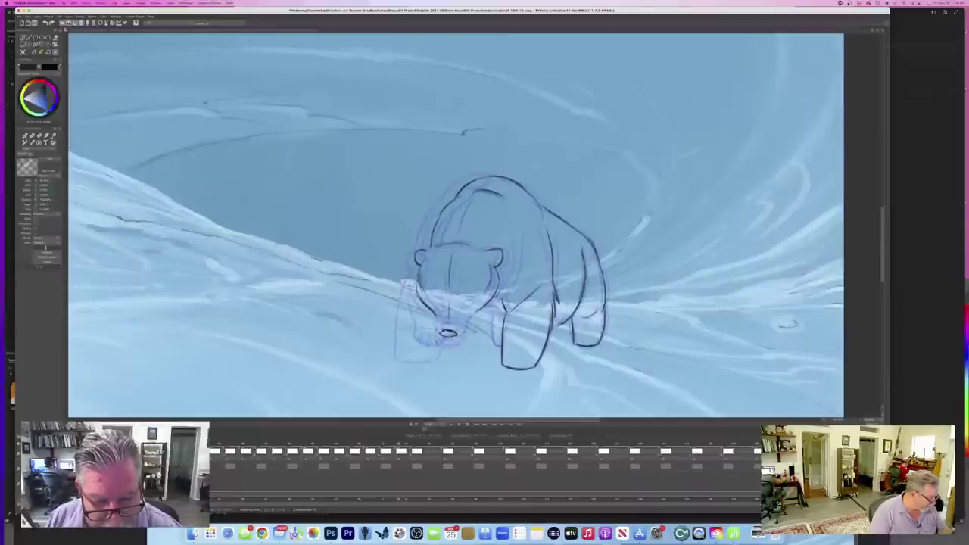
key("Left")
key("Right")
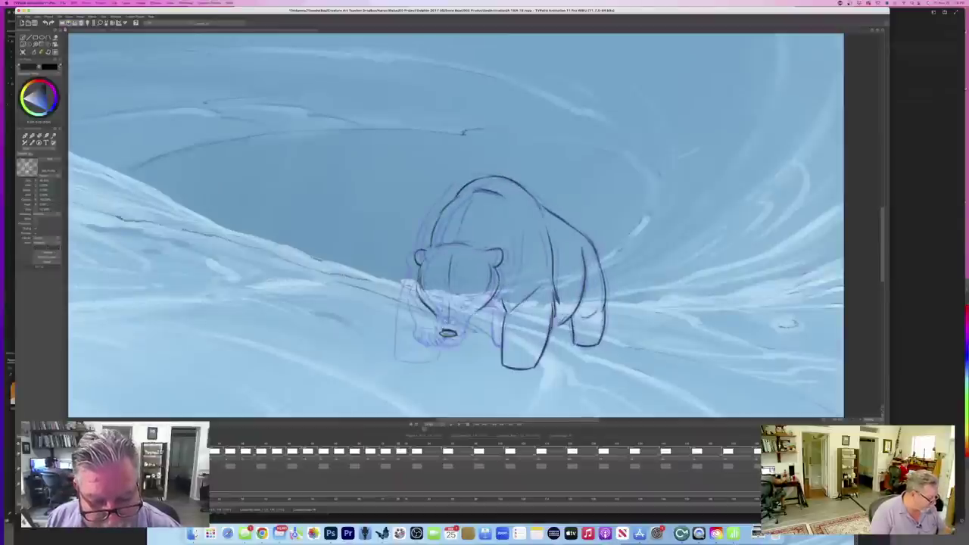
left_click_drag(440, 333, 456, 328)
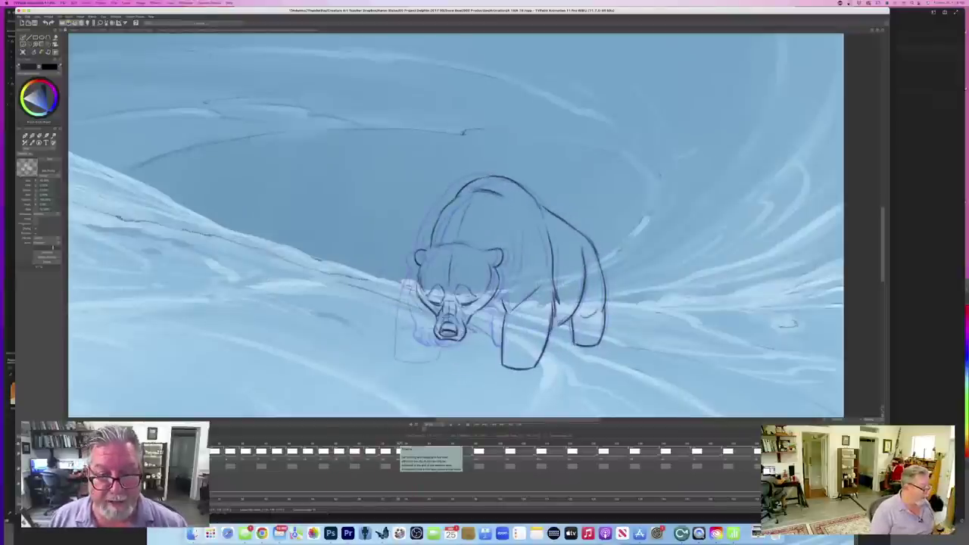
- Draw the shoulder curve from the hump down behind the head, and the forward front leg down to its paw and toes
key("Left")
key("Right")
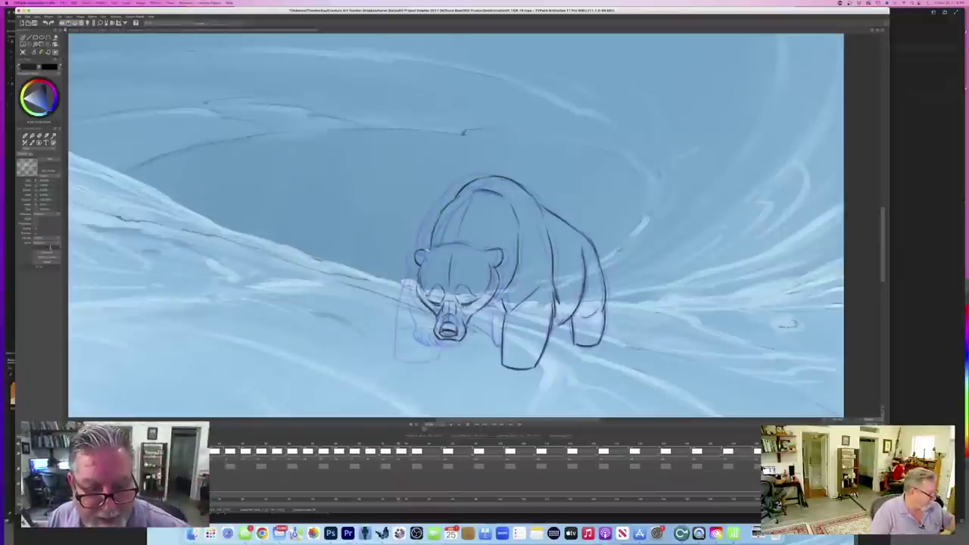
key("Left")
key("Right")
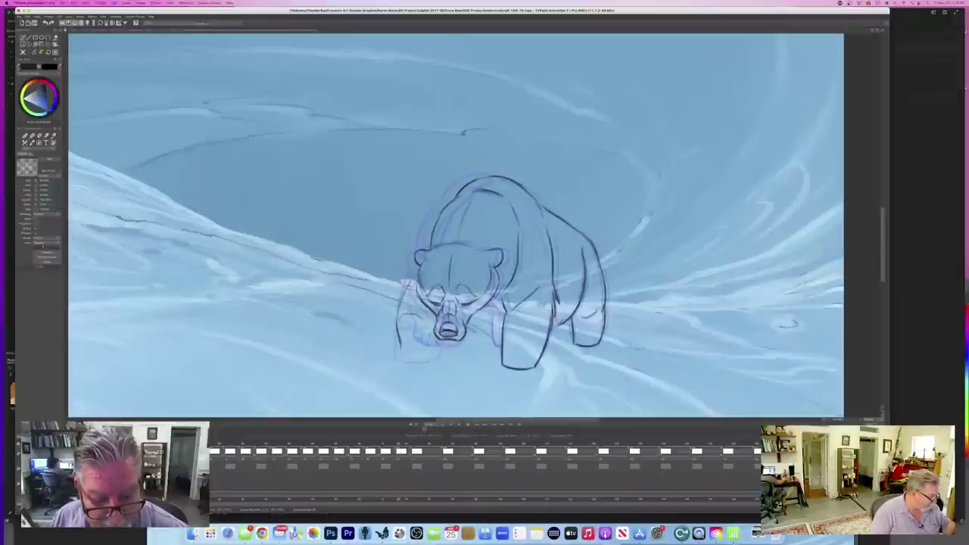
left_click_drag(434, 339, 437, 360)
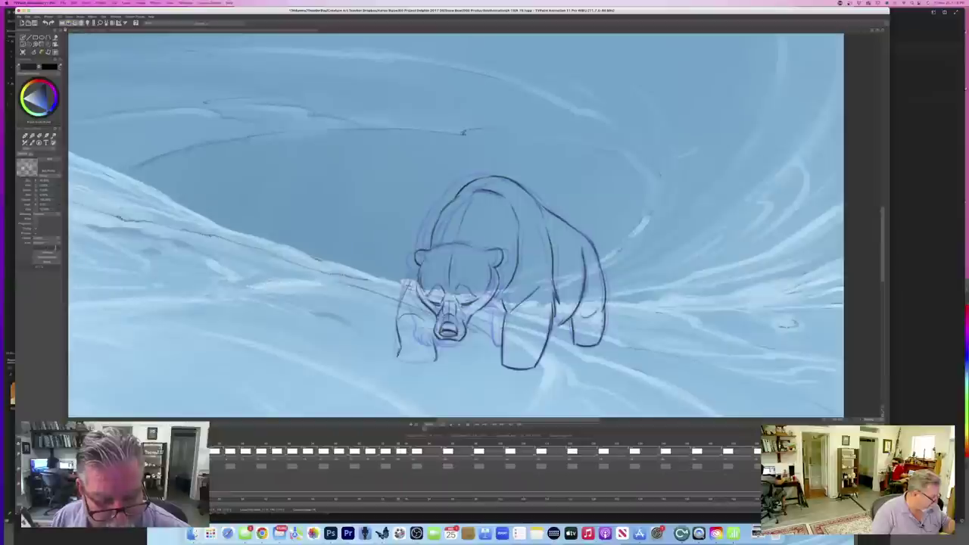
left_click_drag(400, 359, 435, 360)
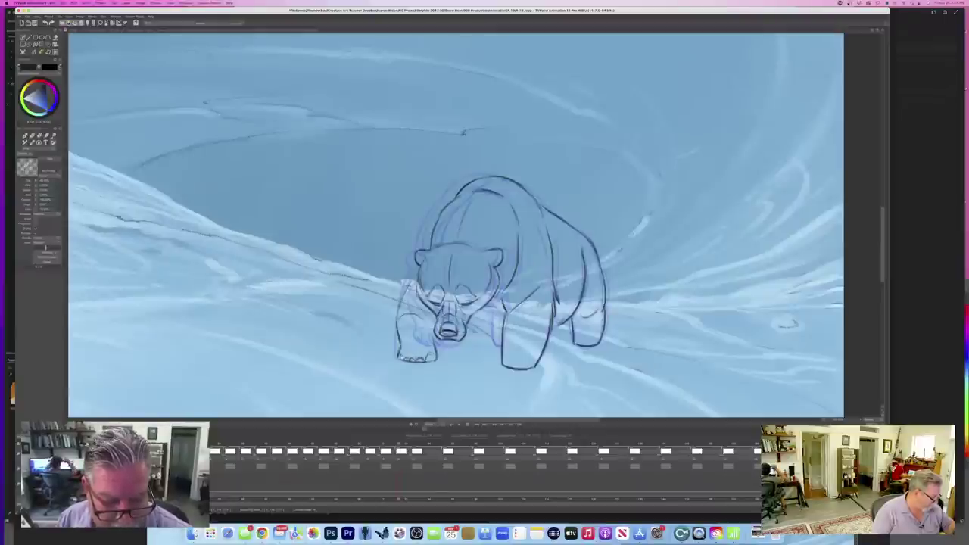
- Extend the forward front leg's outer edge up to the cheek below the ear, flipping between neighbouring poses to check the movement
key("Left")
key("Right")
key("Left")
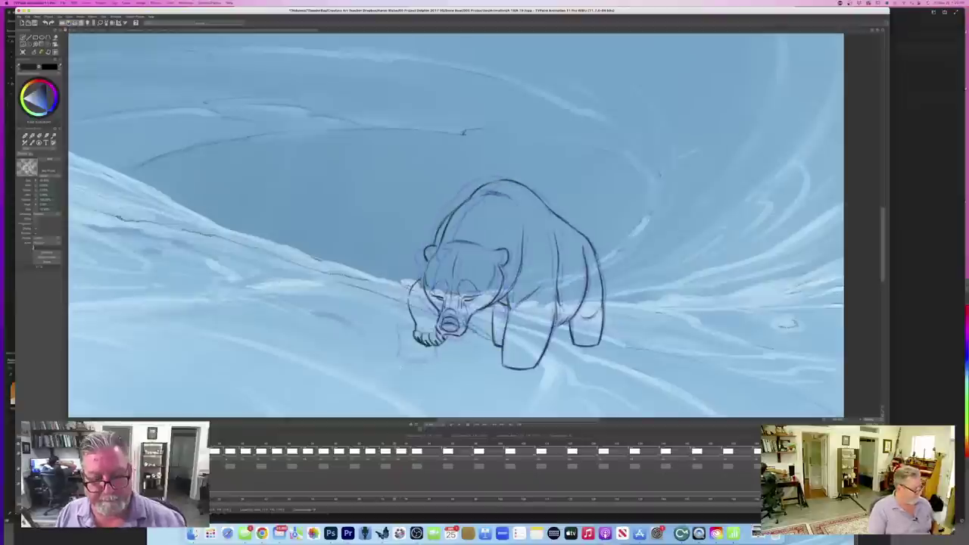
key("Right")
key("Left")
key("Right")
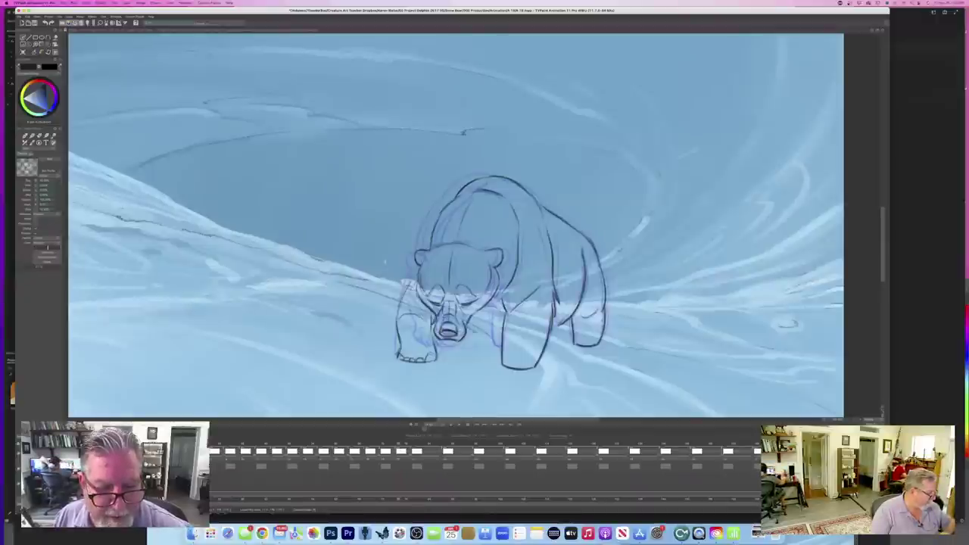
key("Left")
key("Right")
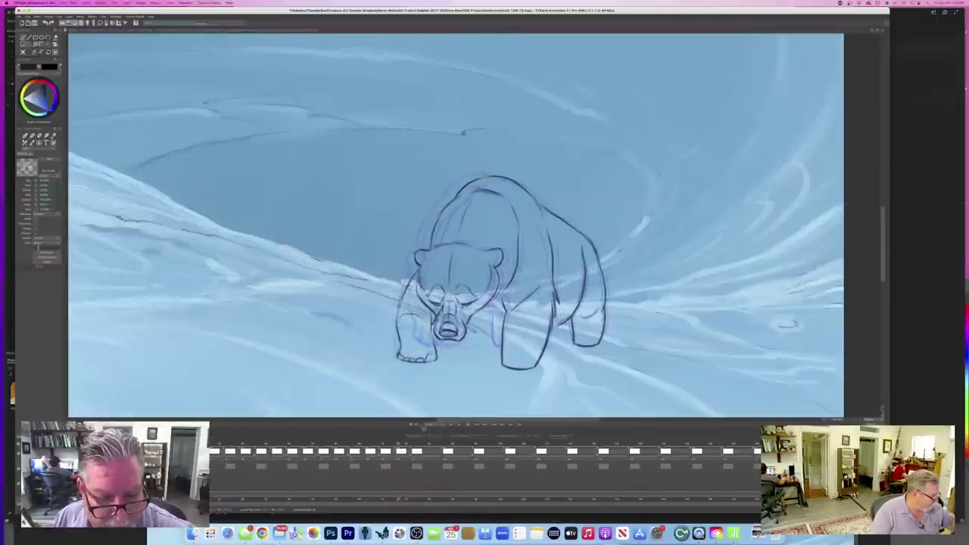
key("Right")
key("Right")
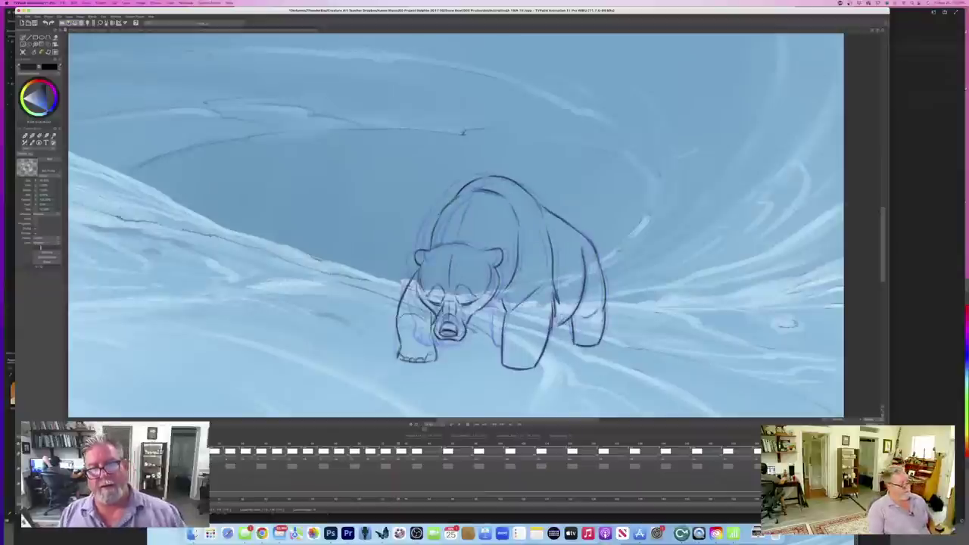
key("Left")
key("Right")
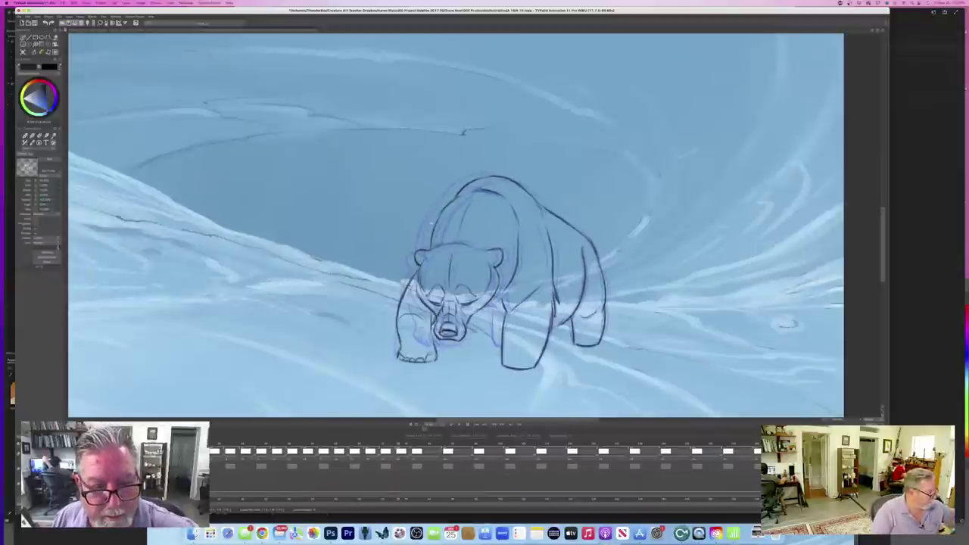
- Add the second far-shoulder line from the hump down toward the ear, checking against the previous pose
left_click_drag(440, 213, 416, 270)
key("Left")
key("Right")
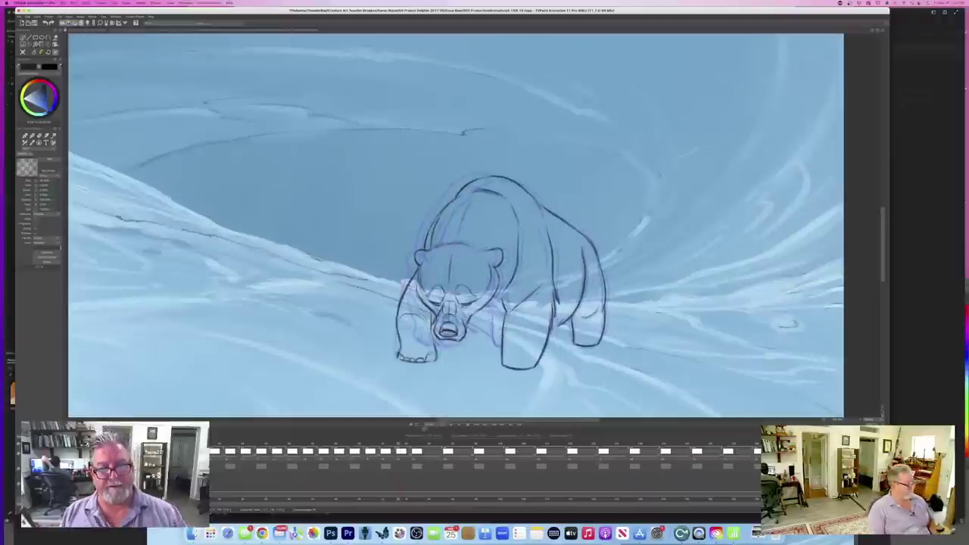
key("Left")
key("Right")
key("Left")
key("Right")
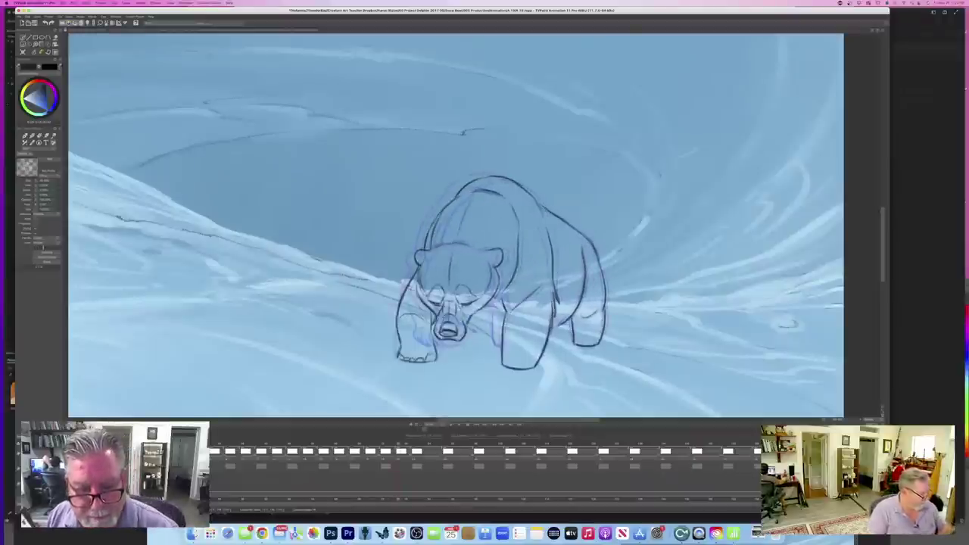
- Draw the lower shoulder line curving in behind the cheek to the chest, comparing it with the neighbouring poses
left_click_drag(520, 255, 486, 307)
key("Left")
key("Right")
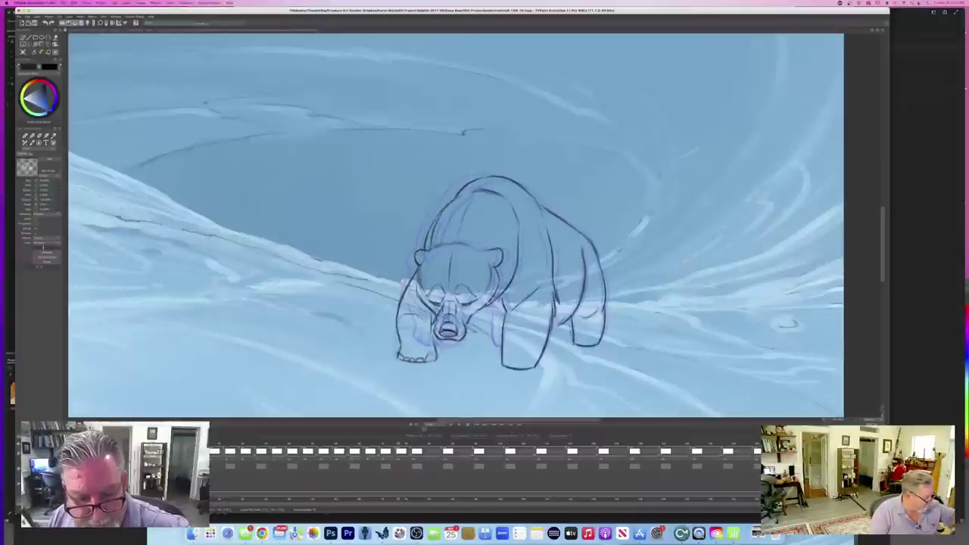
key("Right")
key("Left")
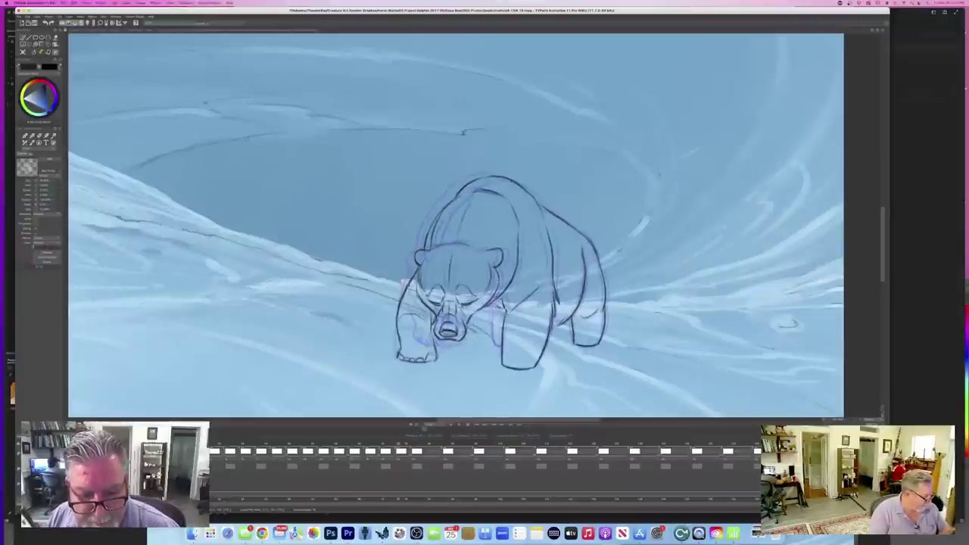
key("Right")
key("Left")
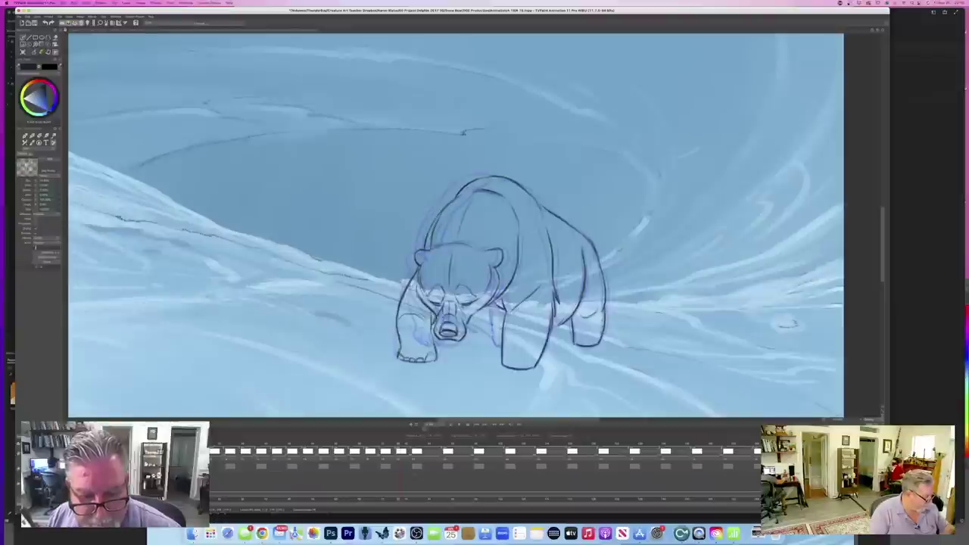
- Draw the far hind leg visible between the front legs, and flip through the neighbouring poses to check the finished drawing
left_click_drag(491, 304, 497, 345)
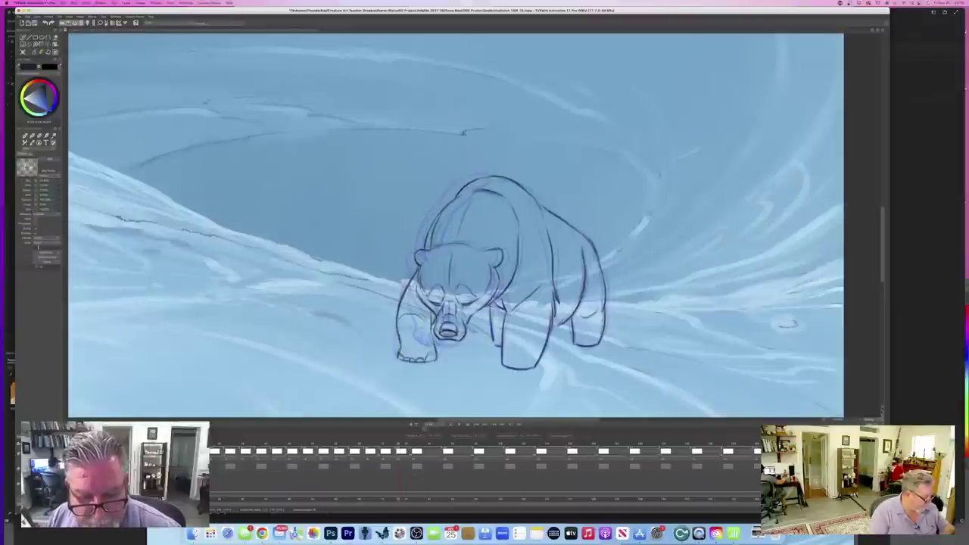
key("Right")
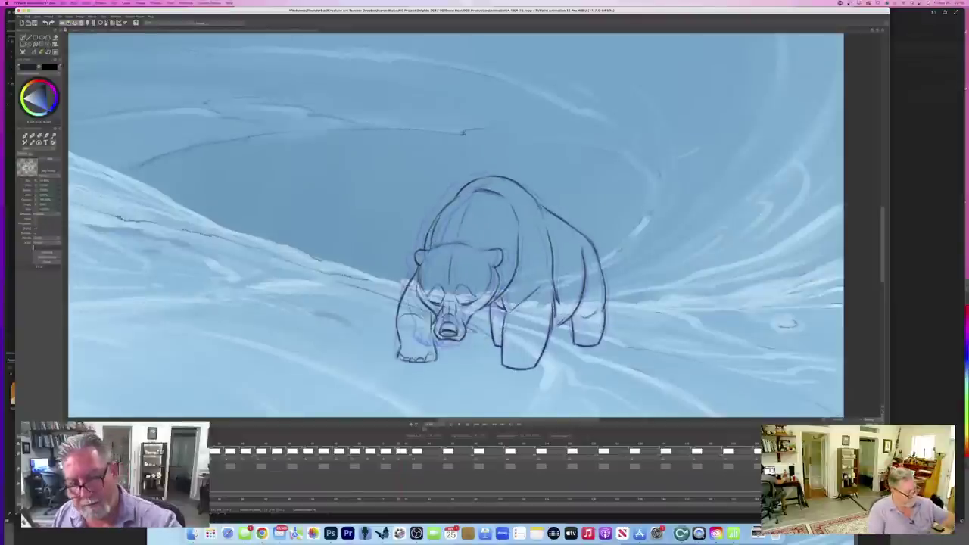
key("Left")
key("Right")
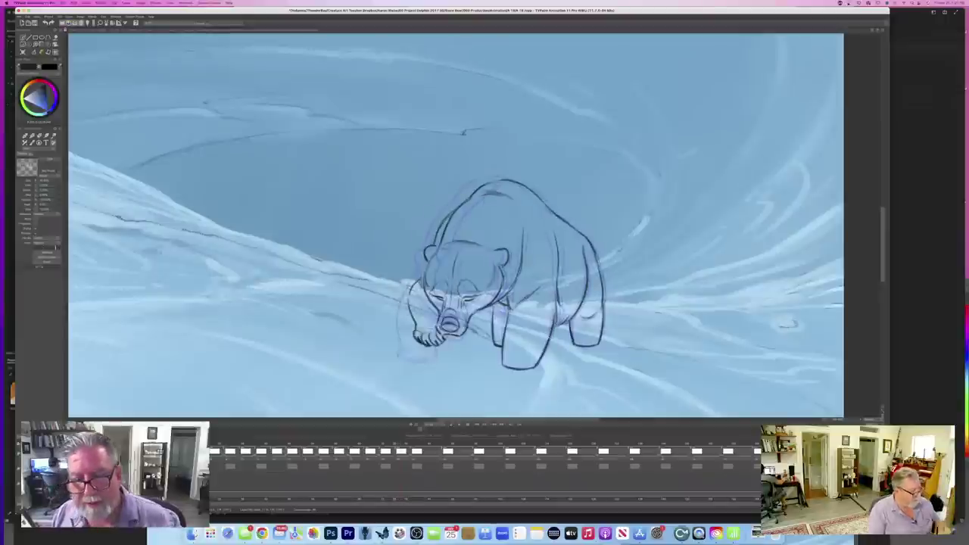
key("Left")
key("Left")
key("Right")
key("Right")
key("Left")
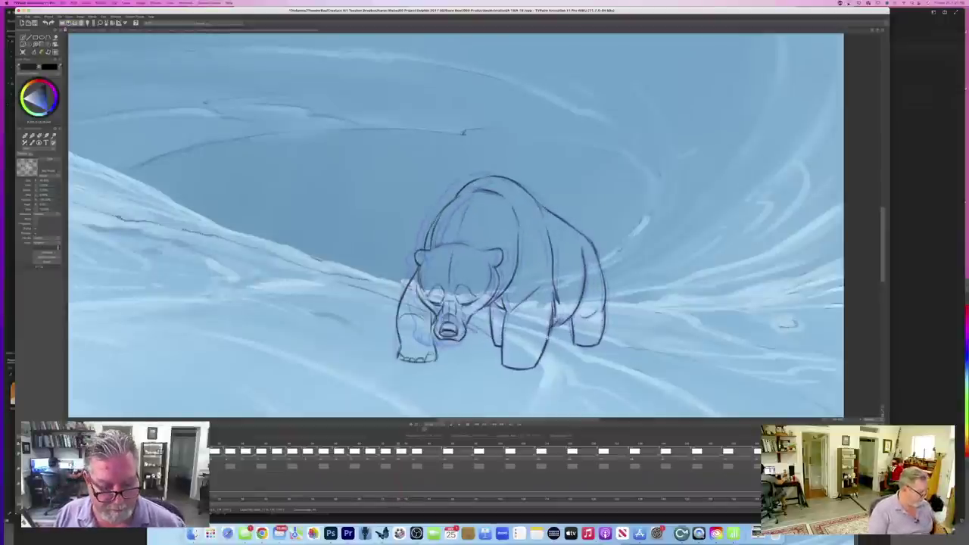
- Play back the bear's walk to review the motion with the new in-between, and stop the playback
key("Return")
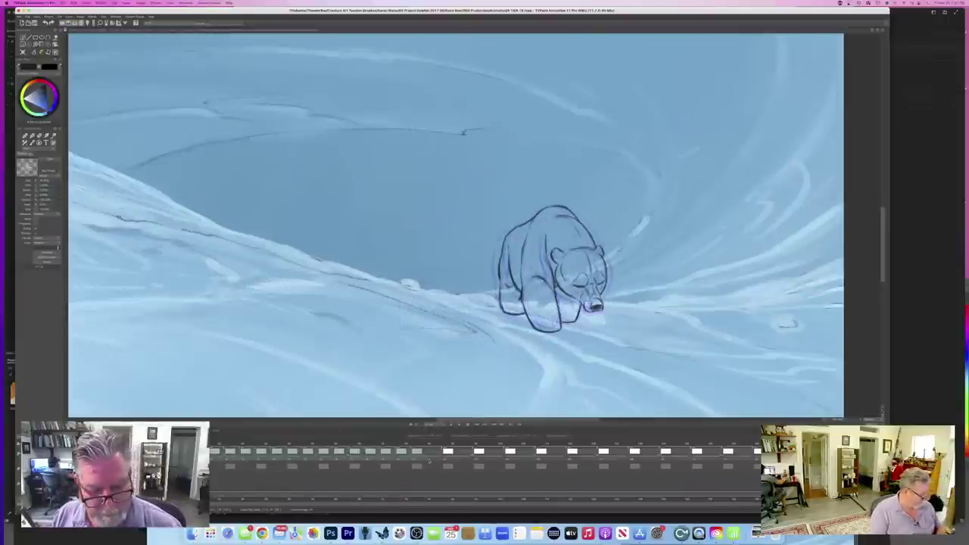
left_click(459, 425)
key("Return")
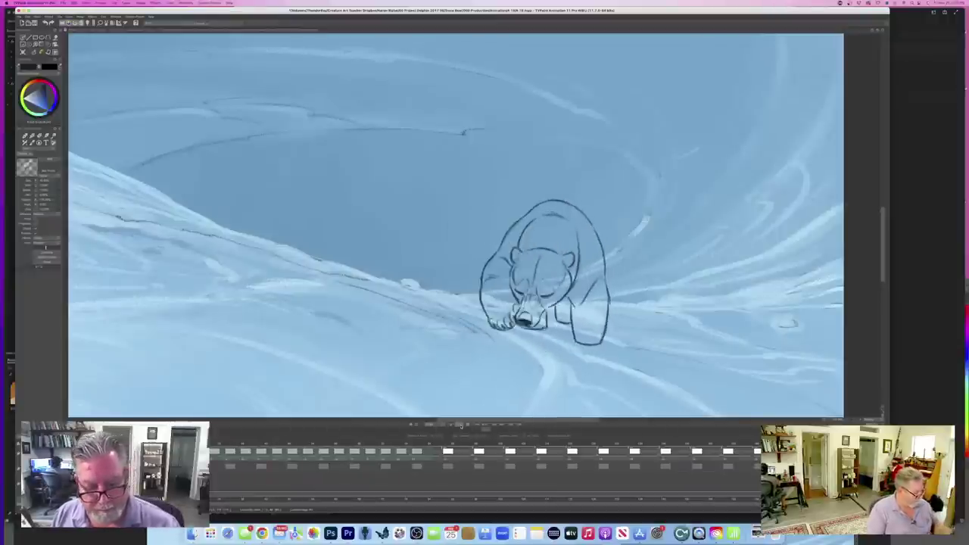
left_click(459, 426)
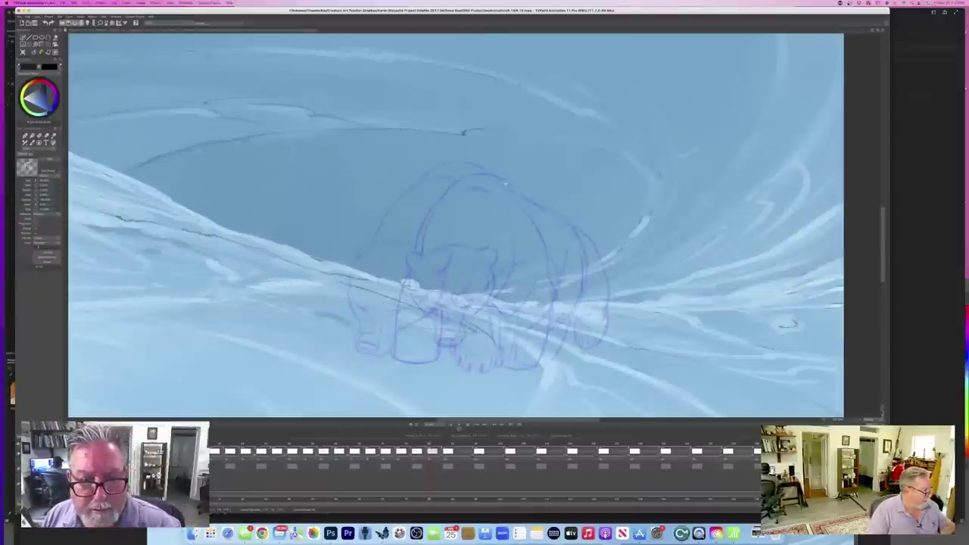
- Draw the top arc of the bear's shoulder hump and start the inner shoulder line beneath it, comparing with the neighbouring pose
mouse_move(493, 175)
left_mouse_down()
mouse_move(509, 184)
mouse_move(486, 173)
mouse_move(446, 176)
left_mouse_up()
key("Left")
key("Right")
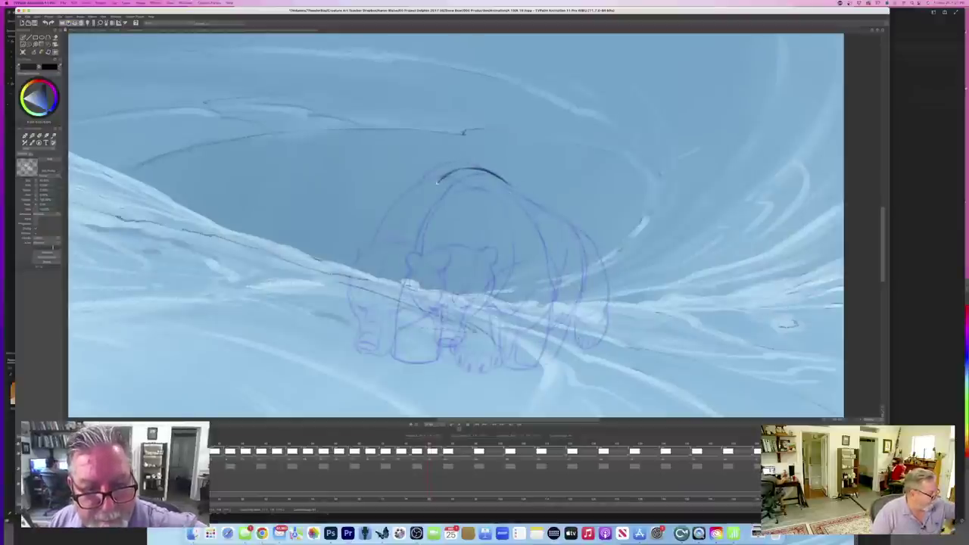
key("Left")
key("Right")
key("Left")
key("Right")
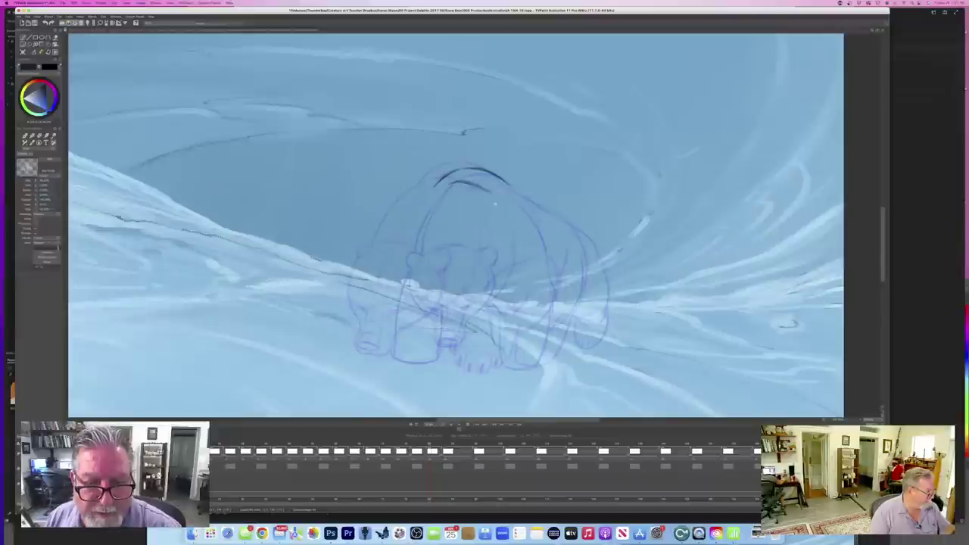
- Extend the inner shoulder line down from the hump toward the ear, checking it against the adjacent pose
key("Right")
key("Left")
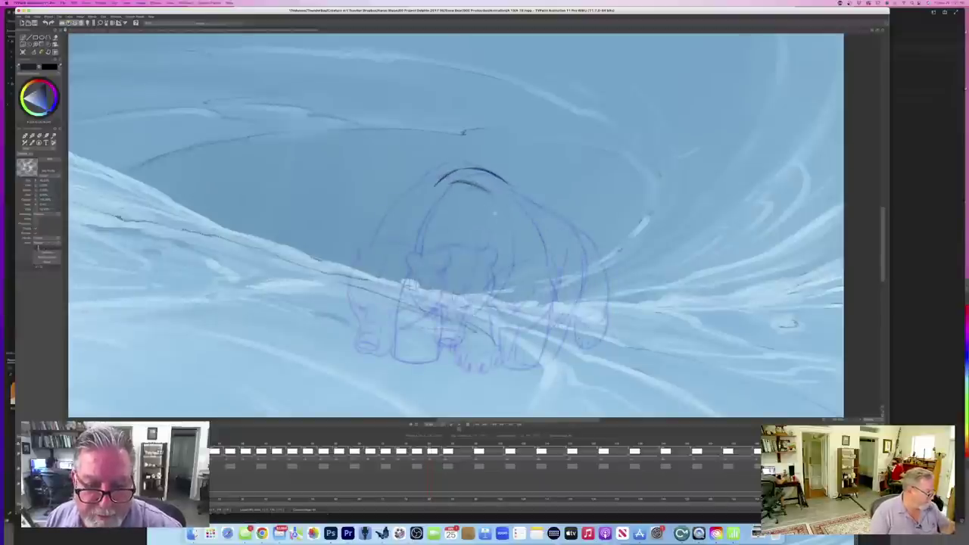
key("Right")
key("Left")
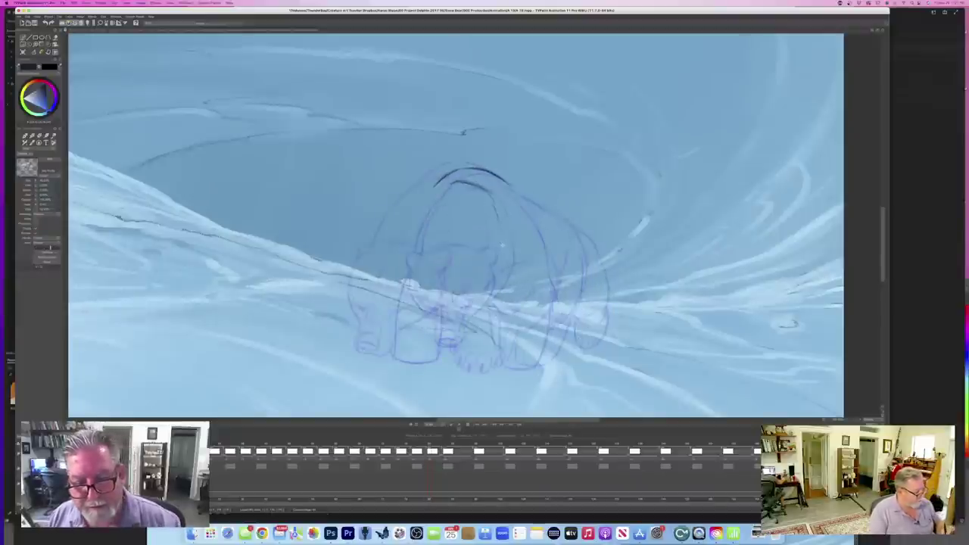
- Continue the near shoulder's outer contour from the hump down to the elbow, flipping against the neighbouring pose for spacing
key("Right")
key("Left")
key("Right")
key("Left")
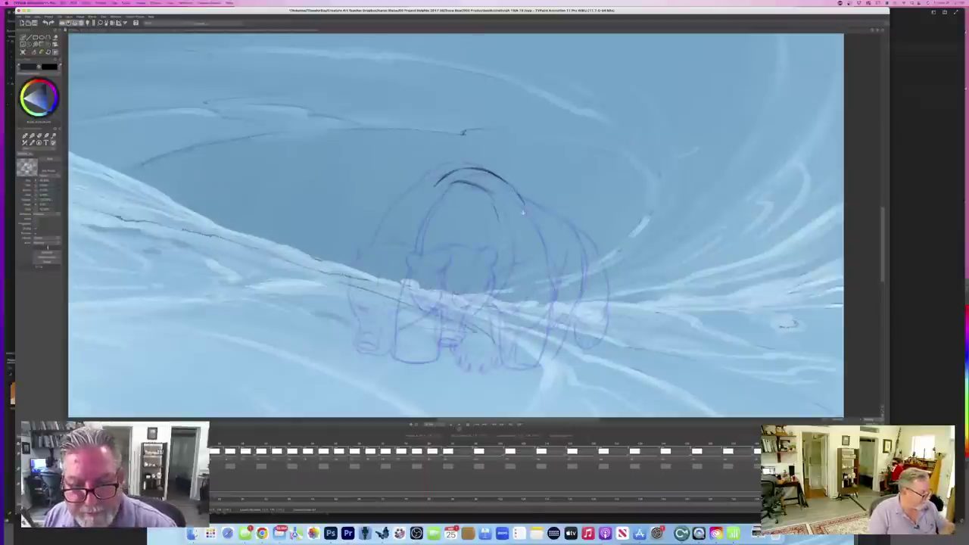
key("Right")
key("Left")
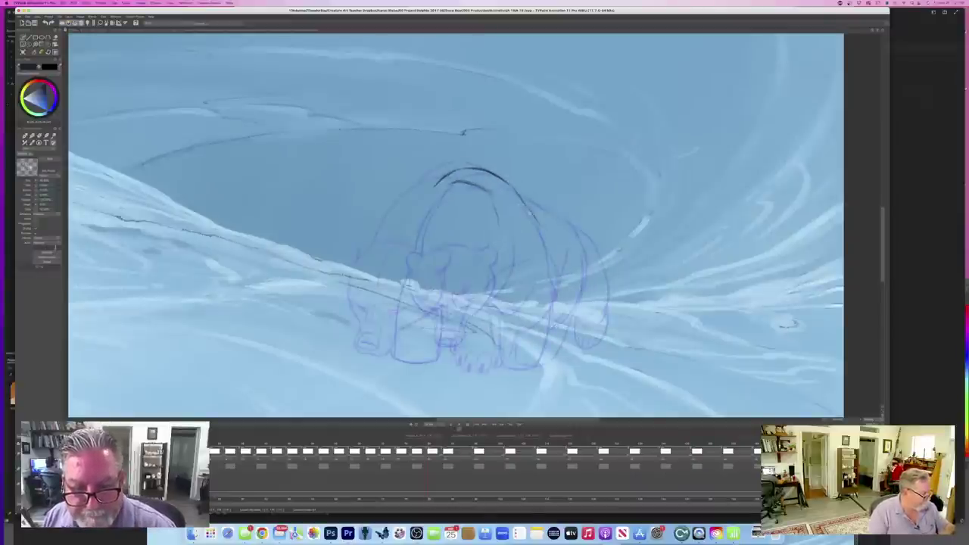
left_click_drag(530, 214, 556, 290)
key("Right")
key("Left")
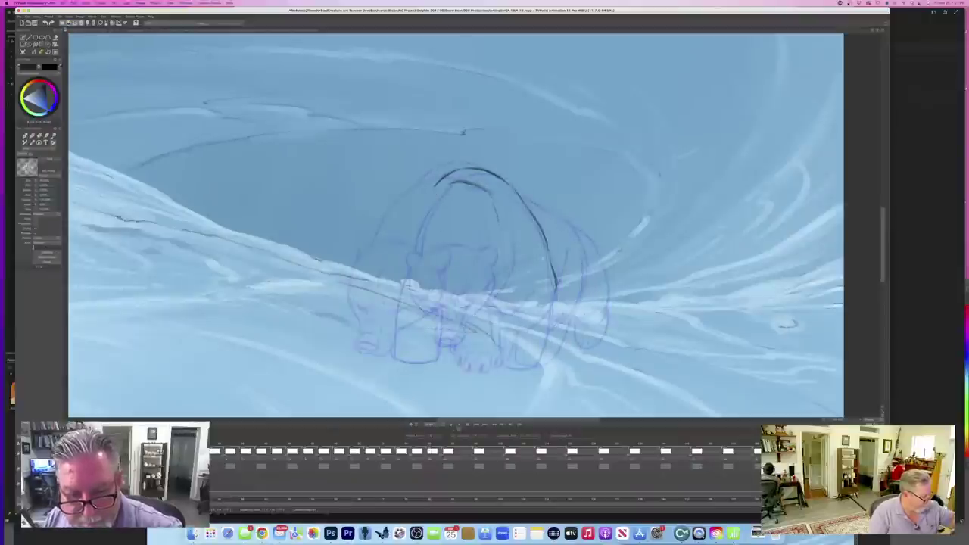
- Add the short chest crease and draw the near front leg's inner edge down to the paw, comparing with the adjacent pose
left_click_drag(506, 288, 518, 281)
key("Right")
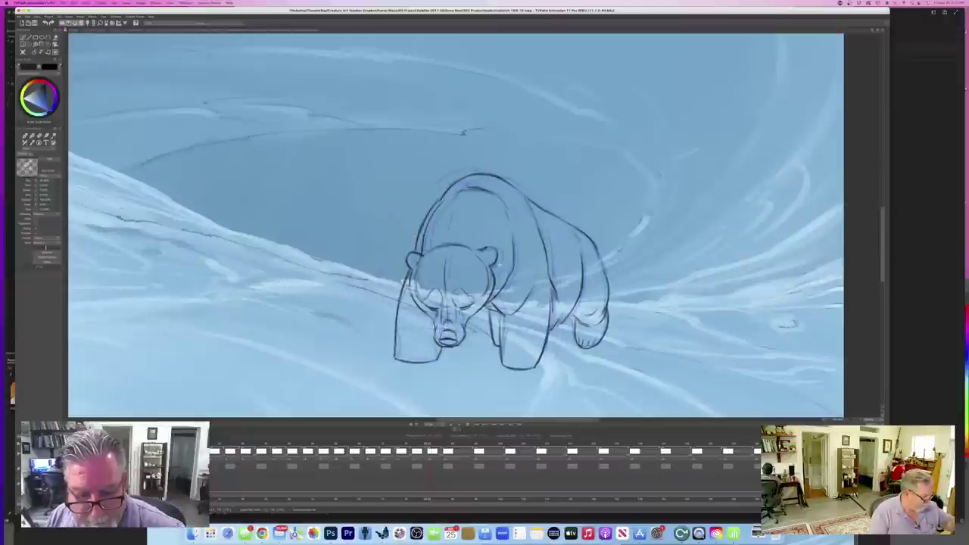
key("Left")
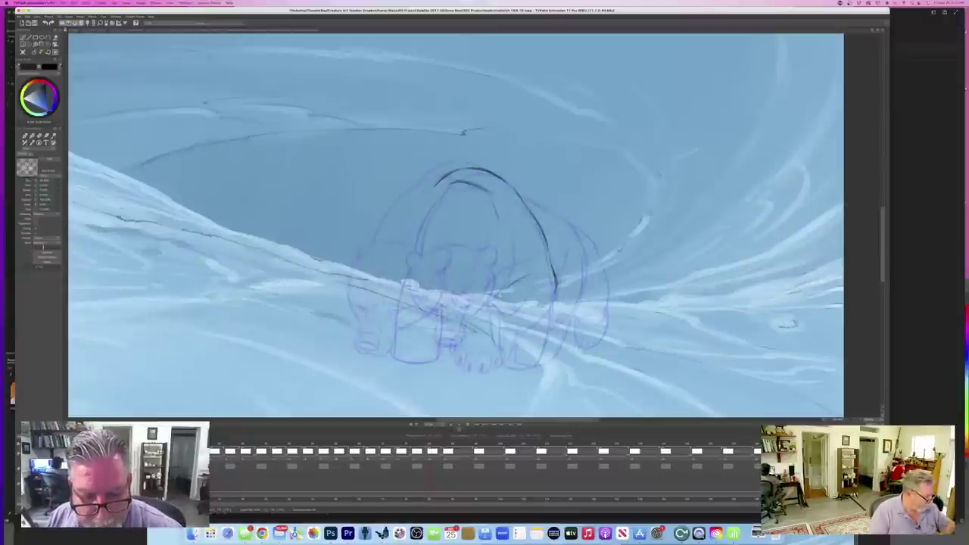
left_click_drag(498, 297, 501, 364)
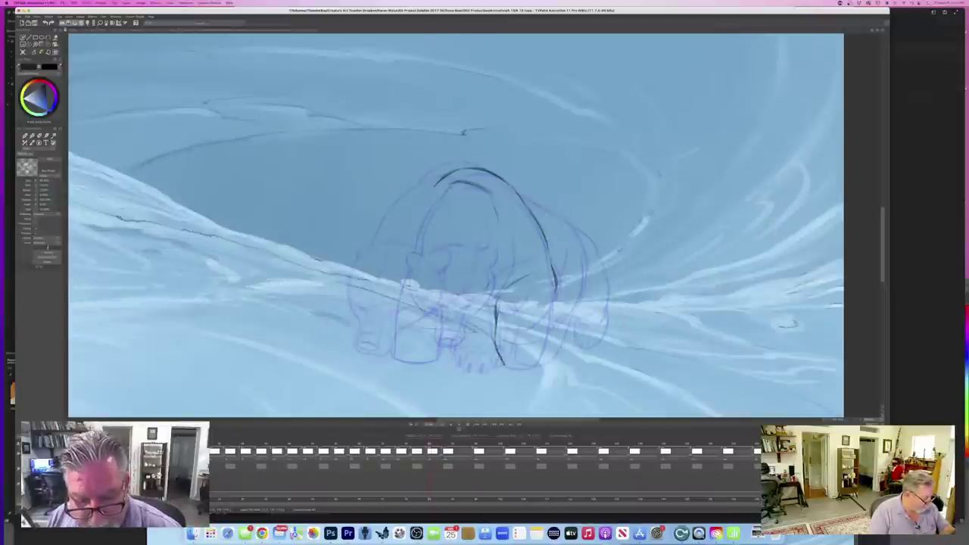
key("Left")
key("Right")
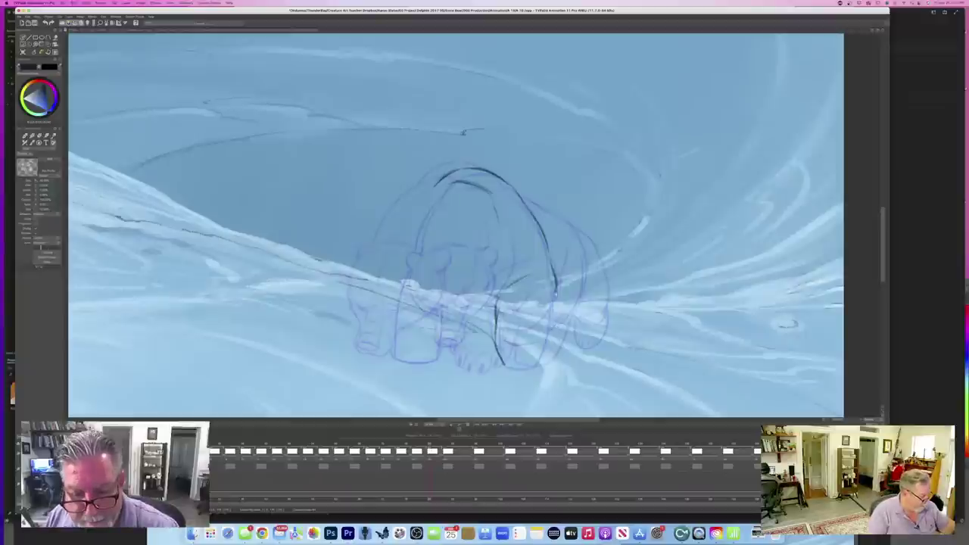
- Draw the near front leg's outer edge from the elbow down and close the bottom of the paw, checking against the neighbouring pose
left_click_drag(552, 292, 536, 366)
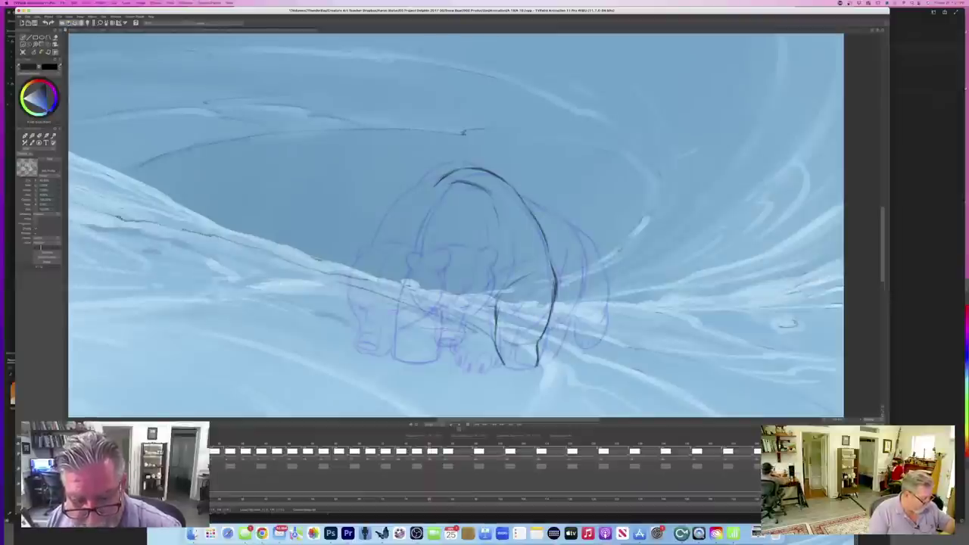
key("Left")
key("Right")
key("Left")
key("Right")
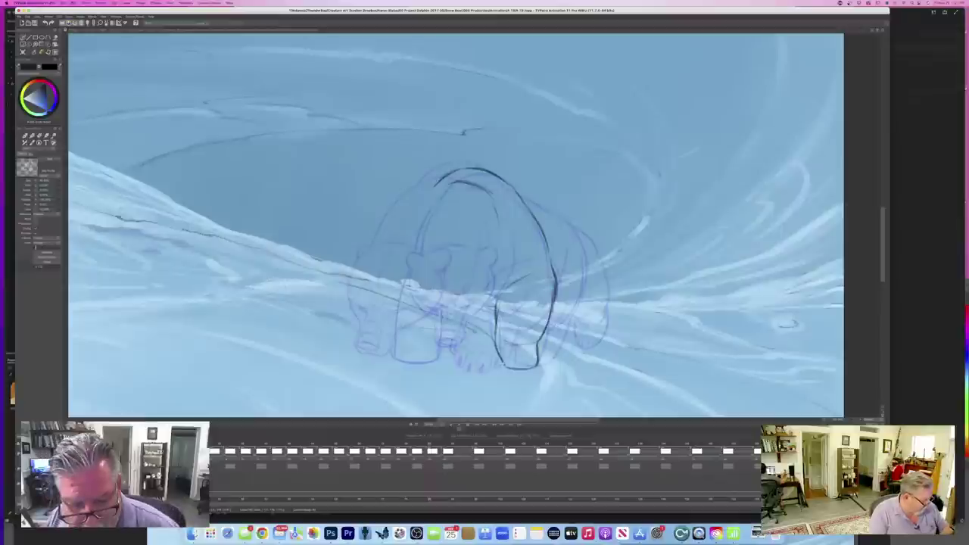
key("Left")
key("Right")
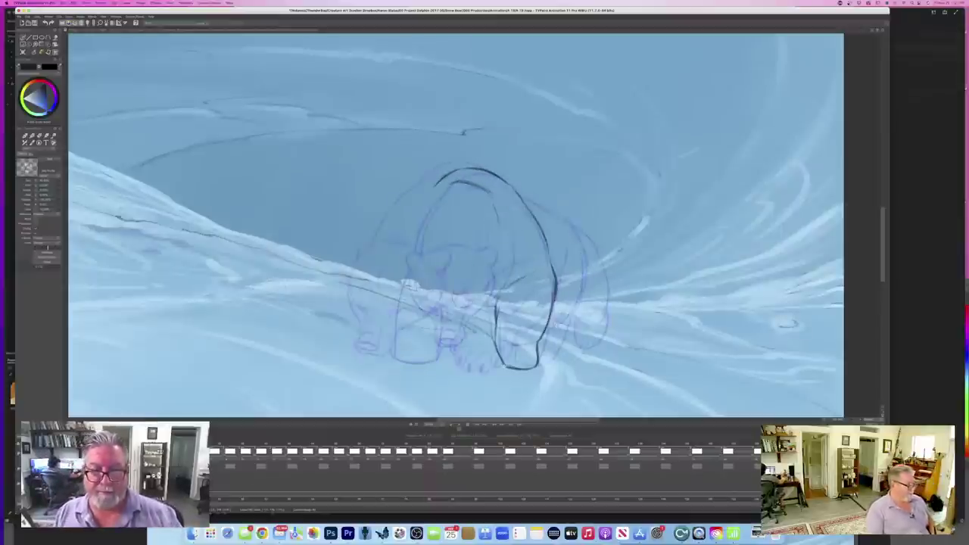
- Join the chest crease to the top of the near front leg's inner edge, comparing it with the adjacent pose
key("Left")
key("Right")
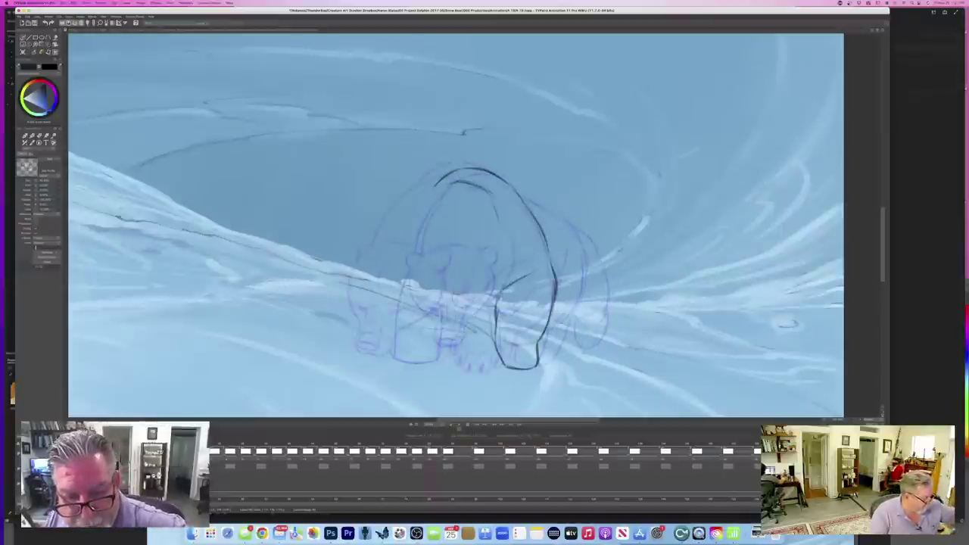
key("Left")
key("Right")
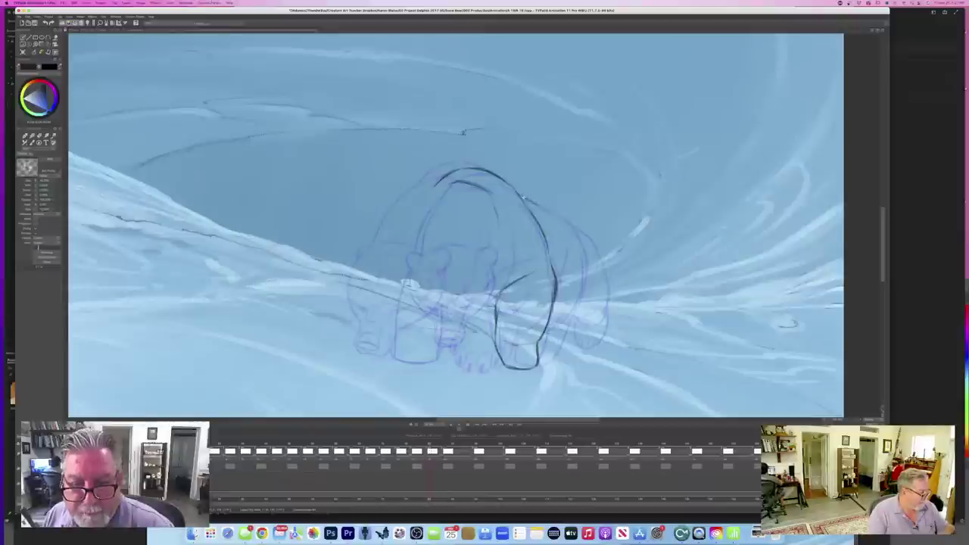
- Draw the back line from behind the shoulder over the rump and down the upper hind leg, checking against the neighbouring pose
left_click_drag(528, 200, 589, 247)
key("Left")
key("Right")
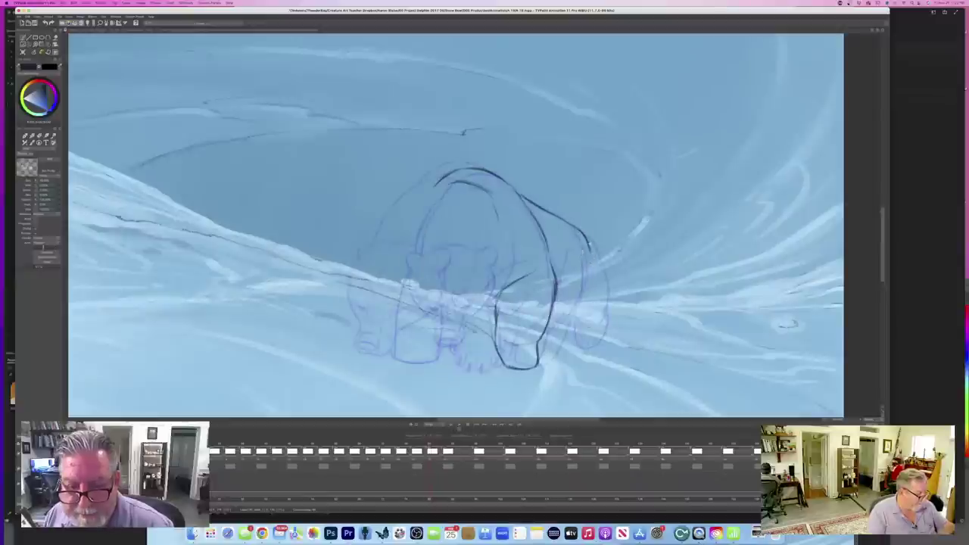
mouse_move(593, 255)
left_mouse_down()
mouse_move(600, 286)
mouse_move(592, 262)
left_mouse_up()
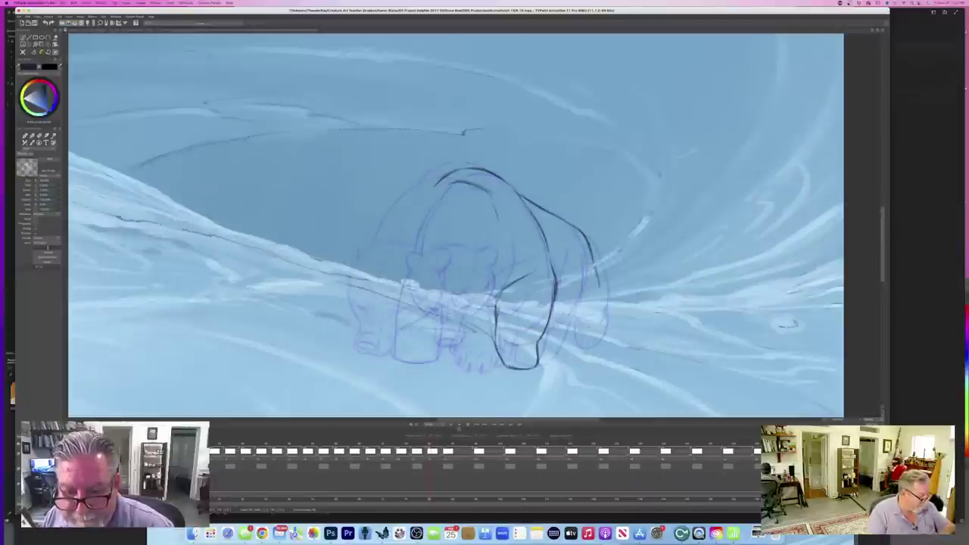
key("Left")
key("Right")
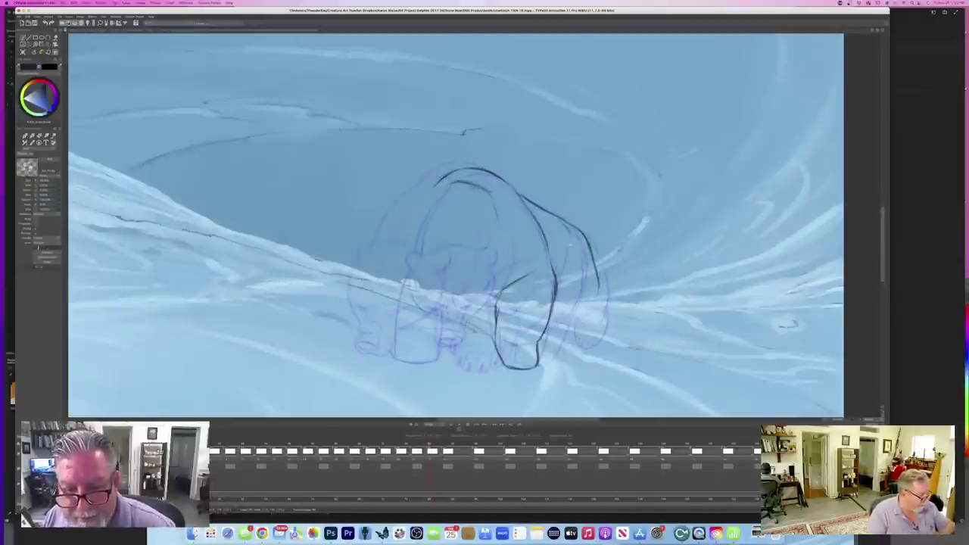
- Lightly sketch the inner contour lines of the near thigh and extend the rump's outer edge down toward the knee
key("Left")
key("Right")
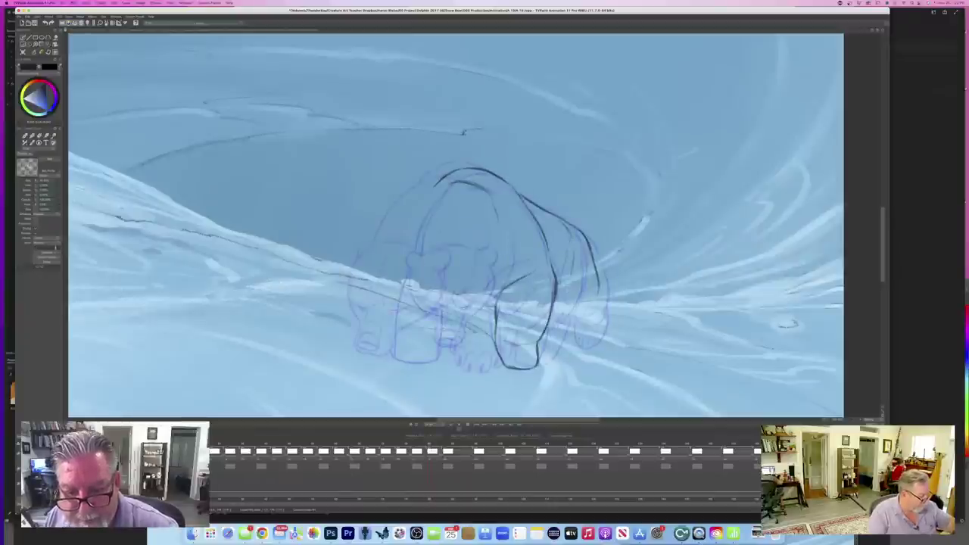
key("Left")
key("Right")
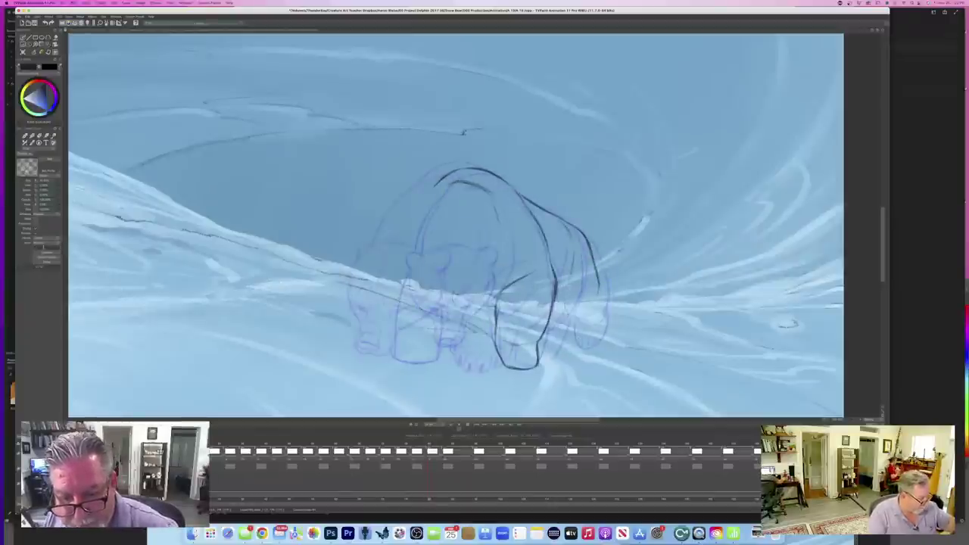
key("Left")
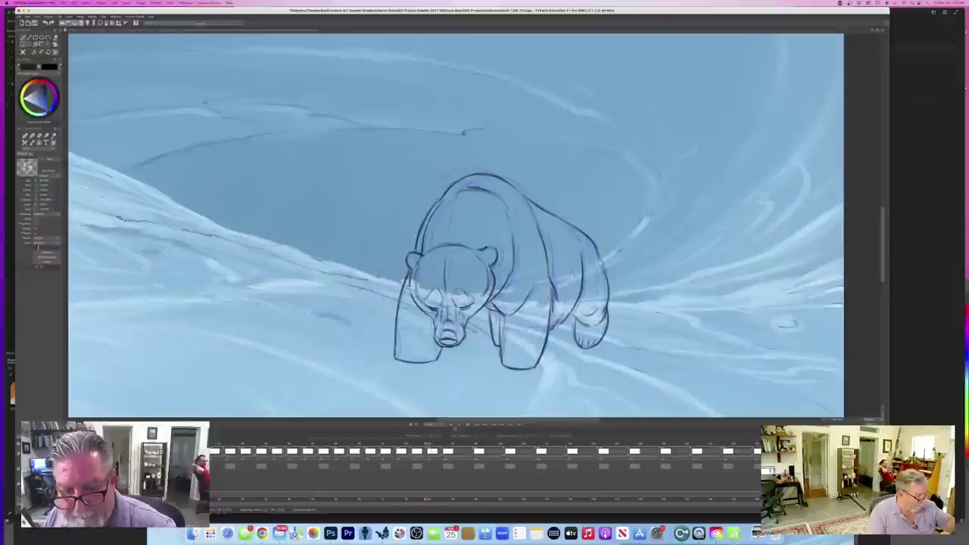
key("Right")
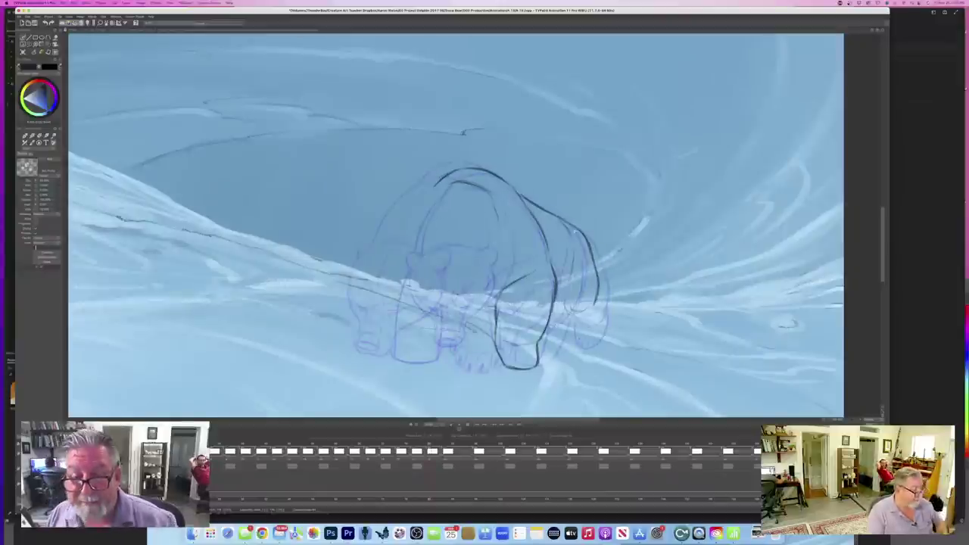
- Flip between the poses to judge the hind leg's movement and draw its outer edge down toward the foot
key("Left")
key("Right")
key("Left")
key("Right")
key("Left")
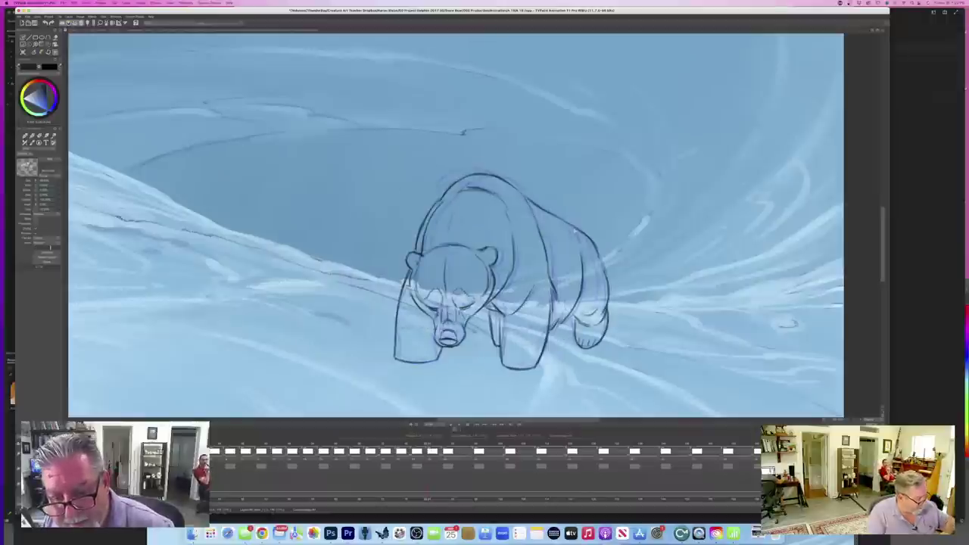
key("Right")
left_click_drag(598, 300, 594, 335)
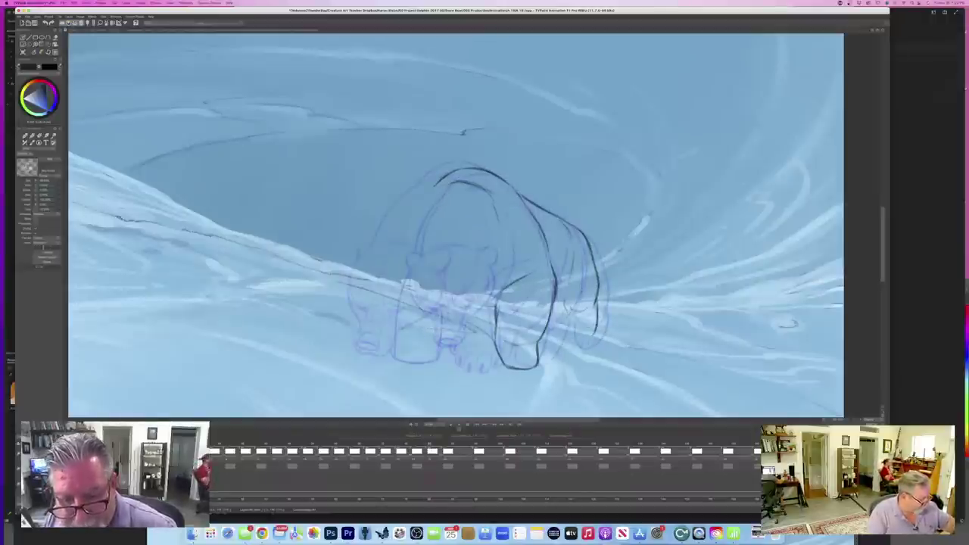
- Draw the near hind leg's inner edge and close the rounded outline of its foot, comparing with the adjacent pose
key("Left")
key("Right")
key("Left")
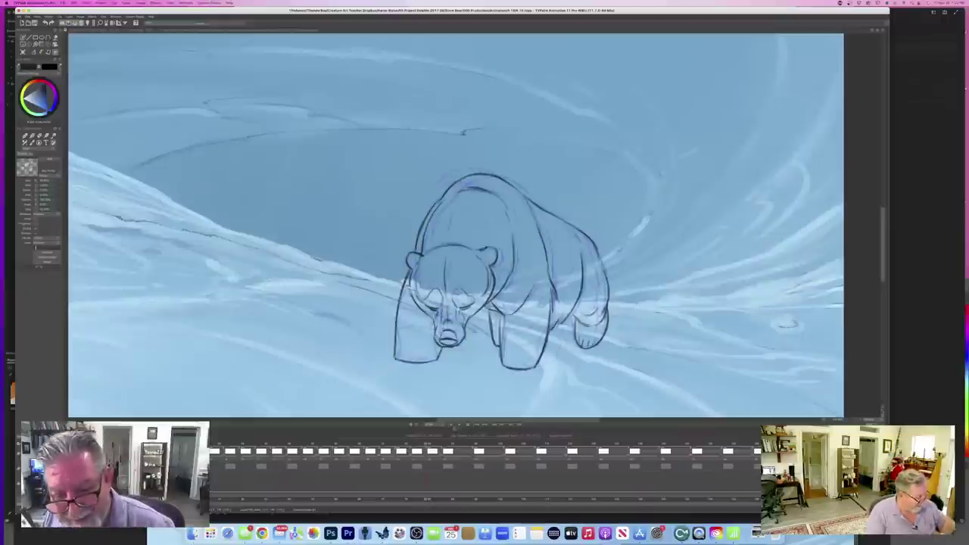
key("Right")
left_click_drag(568, 296, 564, 330)
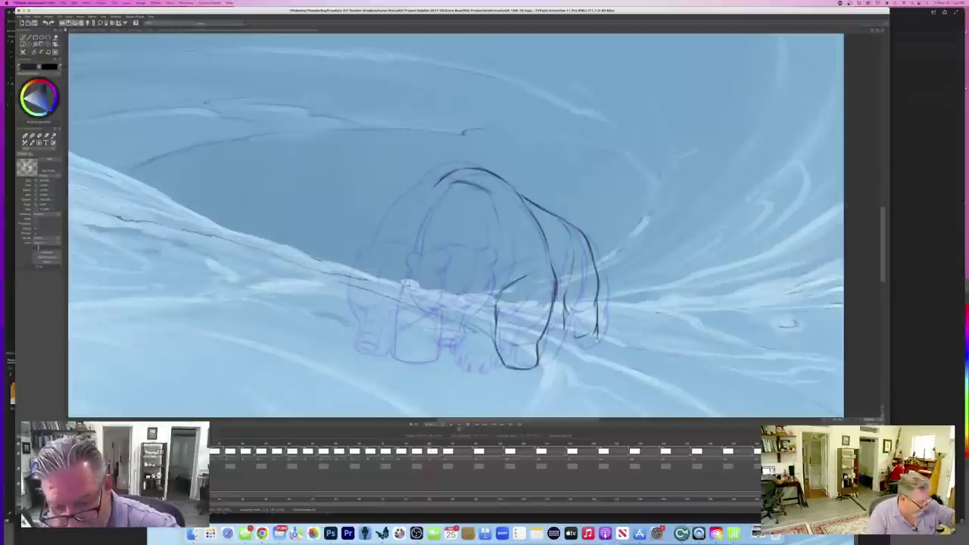
mouse_move(598, 326)
left_mouse_down()
mouse_move(583, 355)
mouse_move(565, 361)
mouse_move(555, 348)
left_mouse_up()
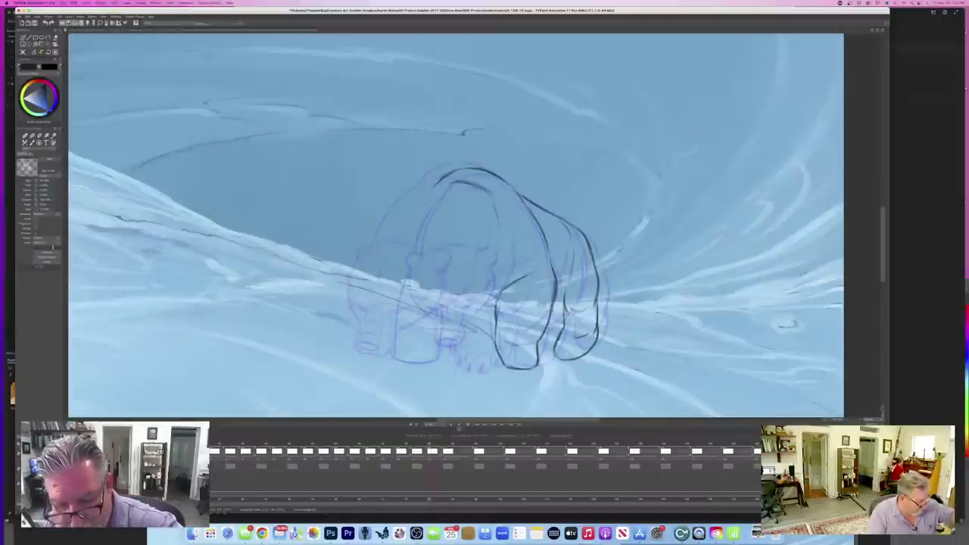
- Add the toe marks to the near hind foot, checking the foot against the neighbouring pose
key("Left")
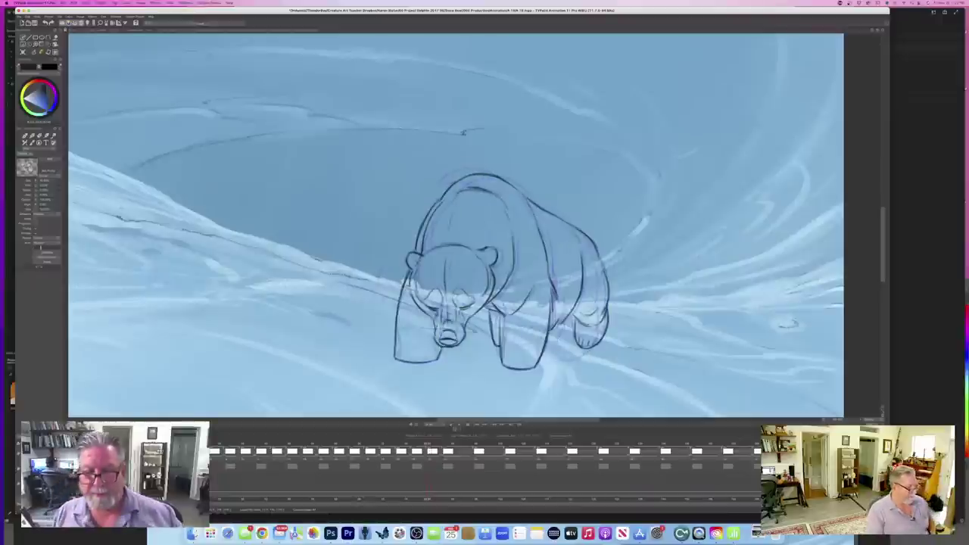
key("Right")
key("Left")
key("Left")
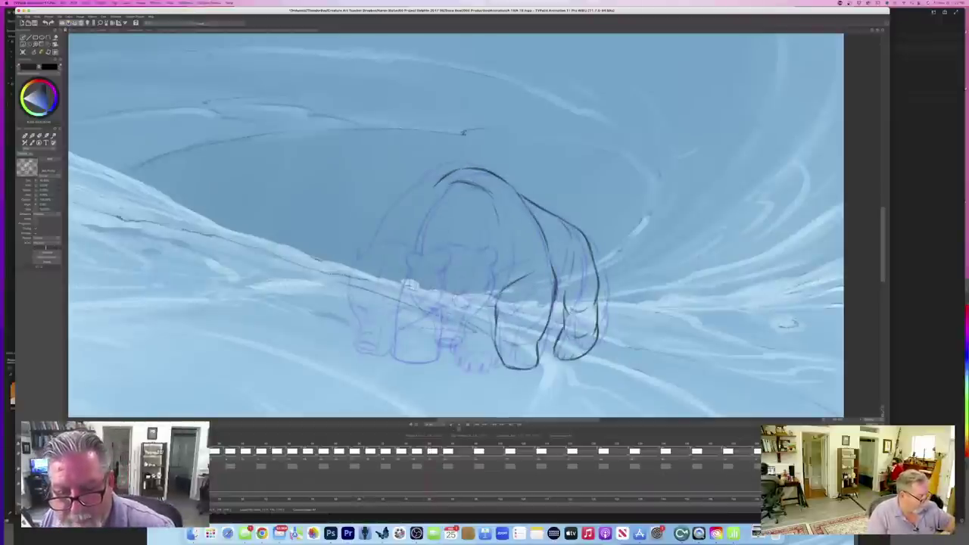
key("Left")
key("Right")
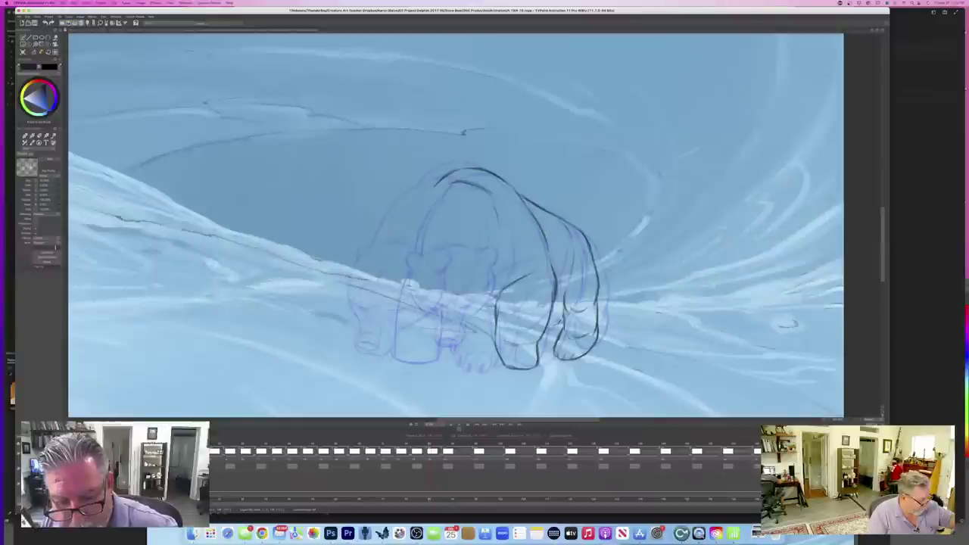
- Draw the belly line between the near front leg and the hind leg, and flip between poses to check the drawing
key("Left")
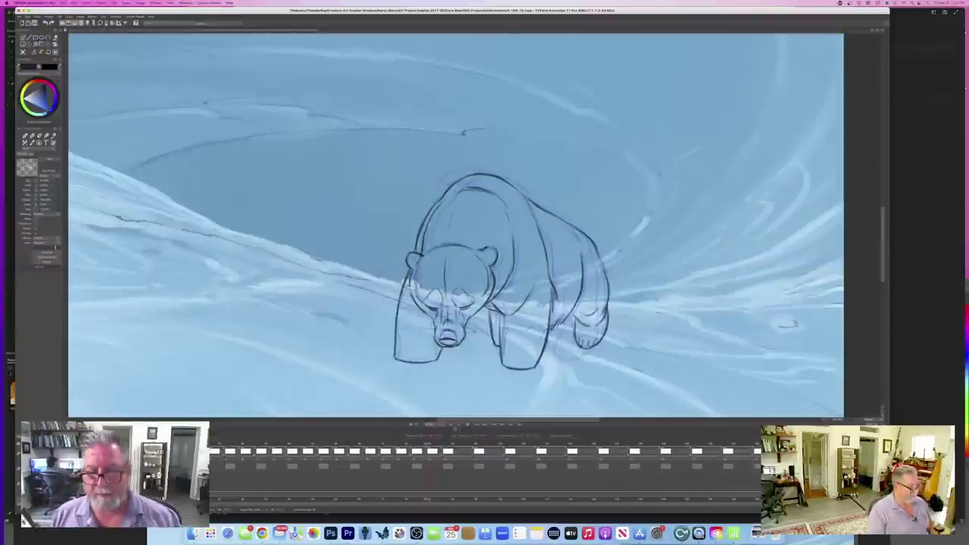
key("Right")
key("Left")
key("Right")
key("Left")
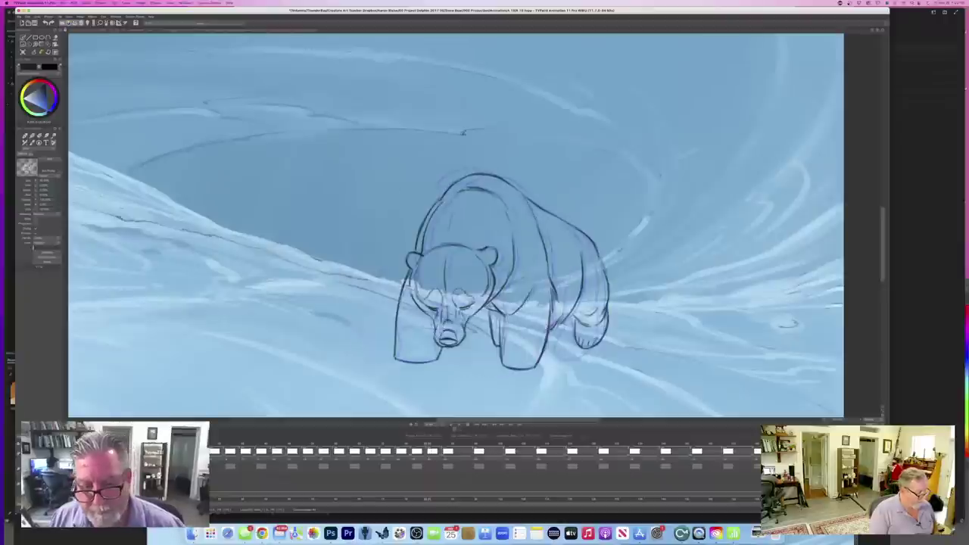
key("Right")
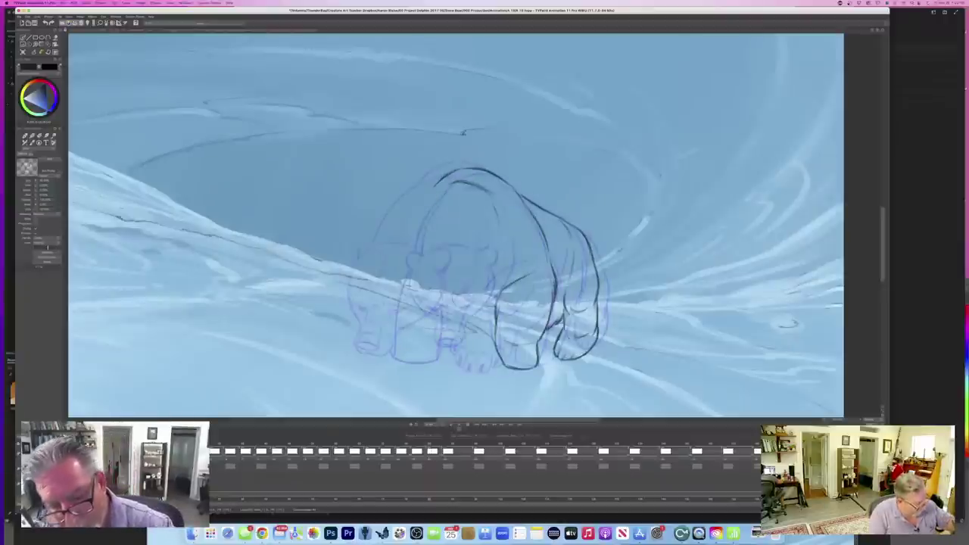
key("Left")
key("Right")
key("Left")
key("Right")
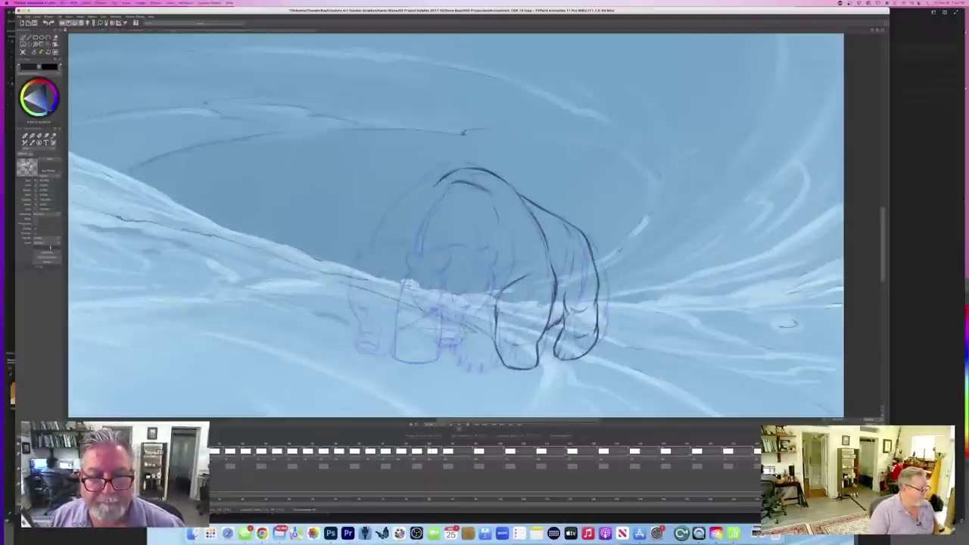
- Draw the far shoulder's outline from the hump down toward the head, flipping between poses to check its placement
key("Left")
key("Right")
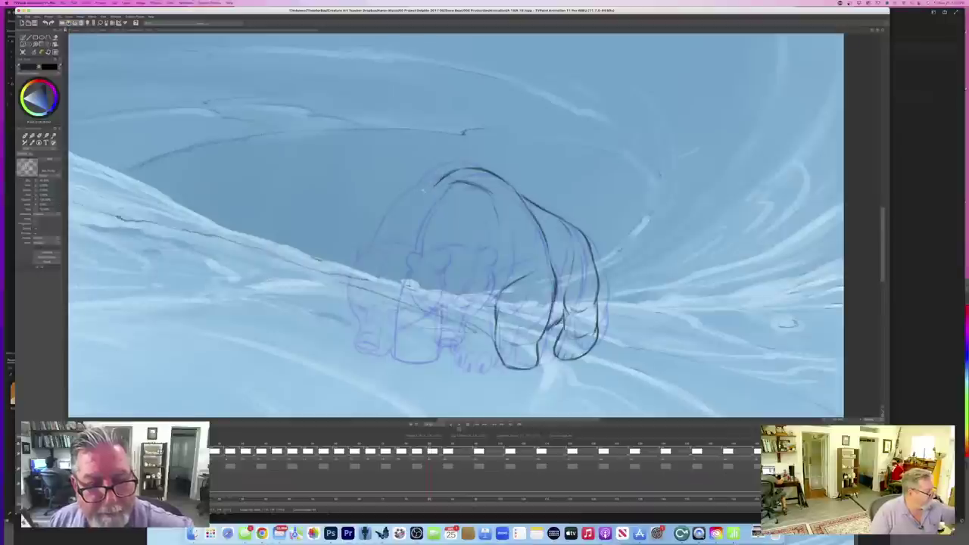
left_click_drag(414, 203, 394, 246)
left_click_drag(431, 194, 398, 231)
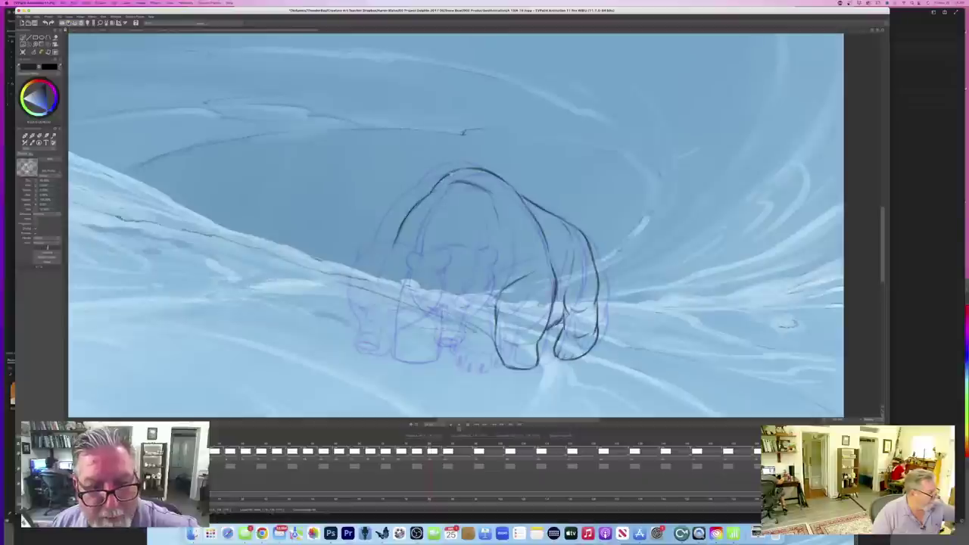
key("Left")
key("Right")
key("Left")
key("Right")
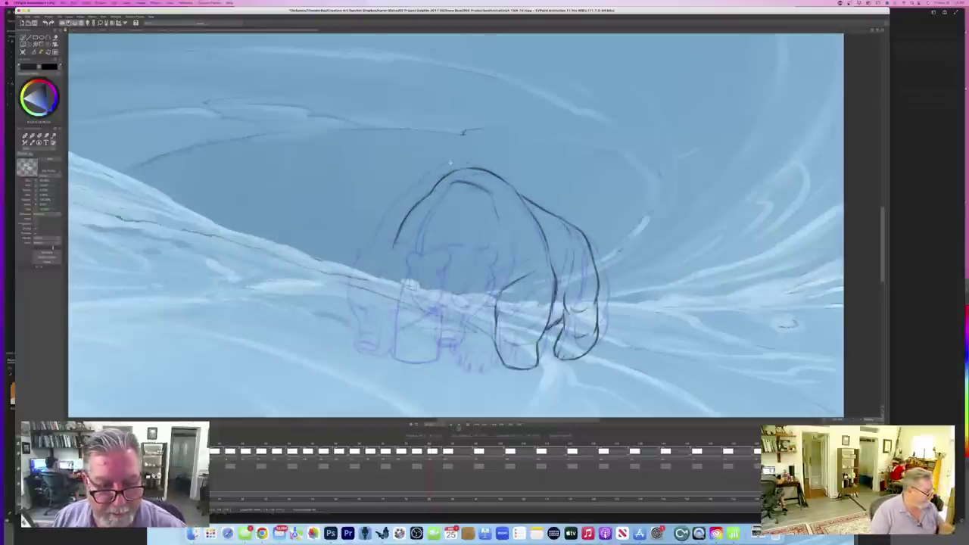
- Draw the curved top of the bear's head between the ears and compare it with the neighbouring pose
left_click_drag(436, 243, 417, 246)
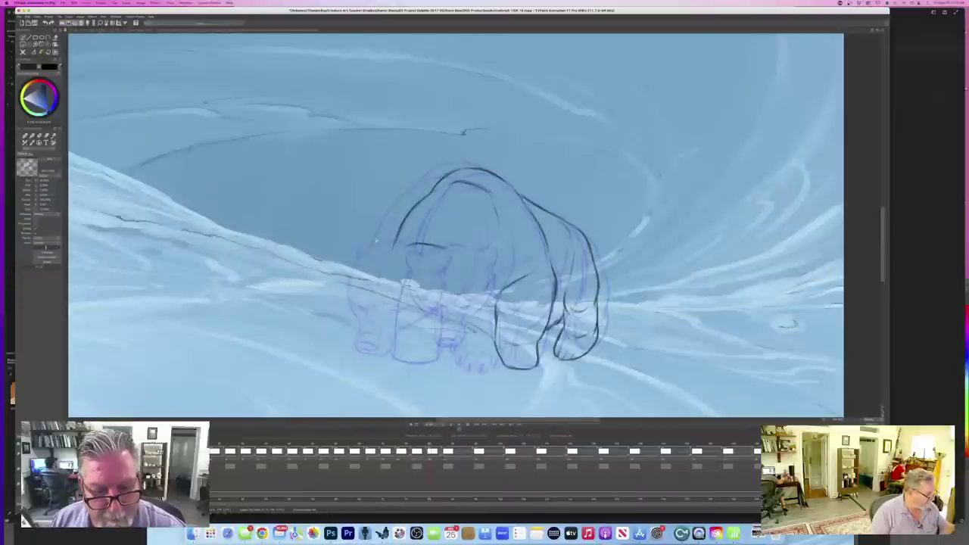
key("Left")
key("Right")
key("Left")
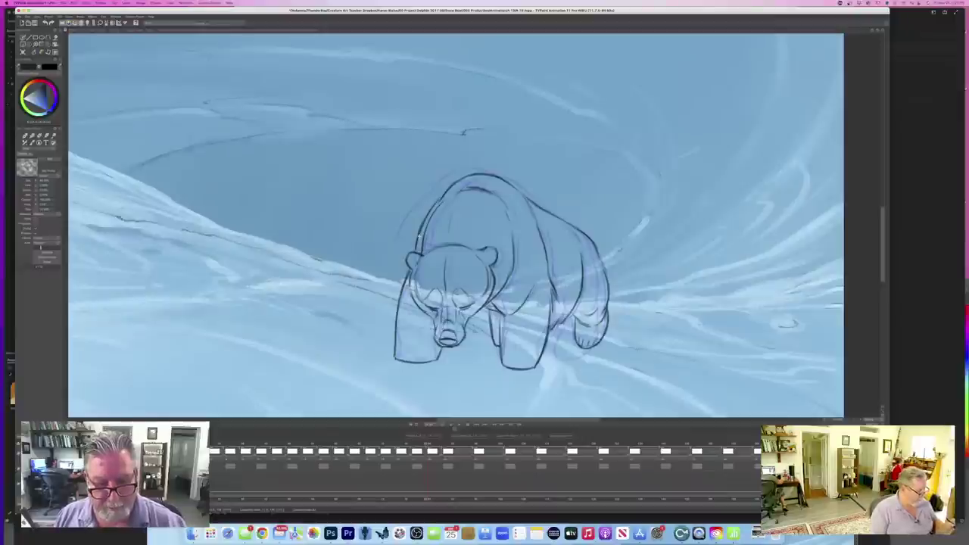
key("Right")
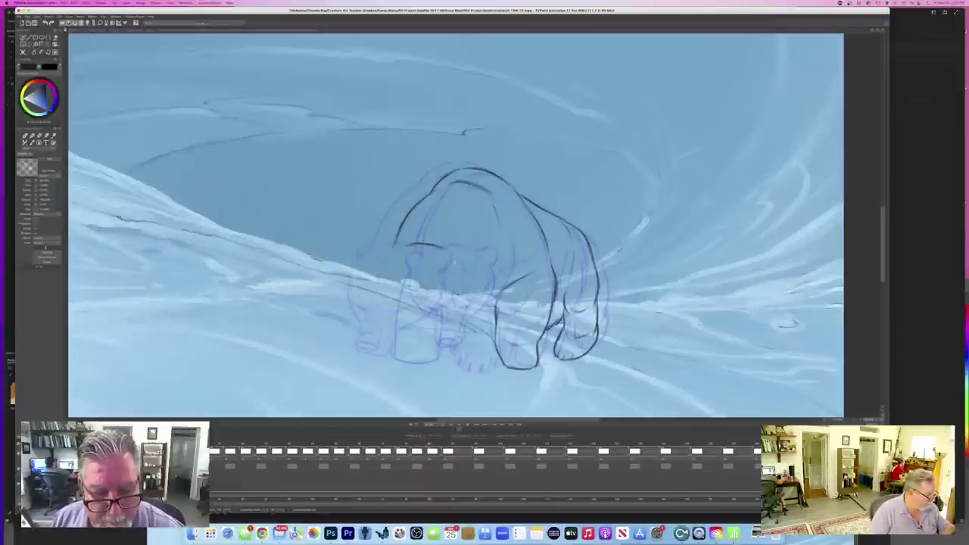
- Draw the cheek curve on the near side of the head and start the far side of the face, checking the adjacent pose
mouse_move(461, 265)
left_mouse_down()
mouse_move(468, 299)
mouse_move(443, 322)
left_mouse_up()
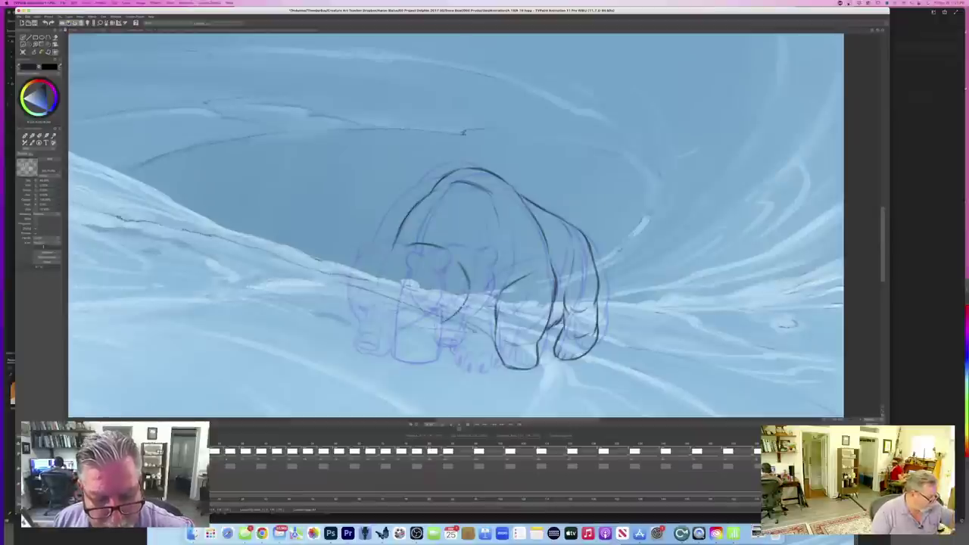
key("Left")
key("Right")
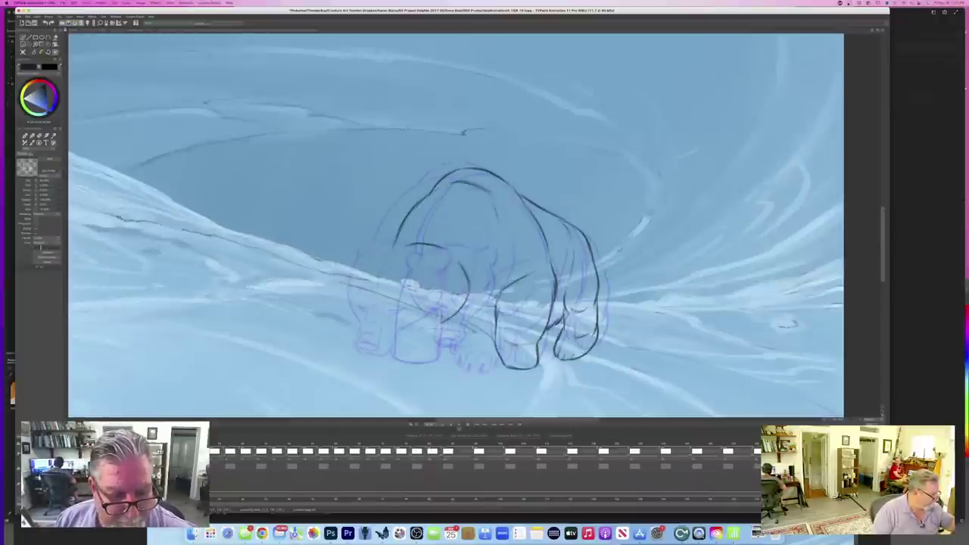
left_click_drag(380, 270, 378, 292)
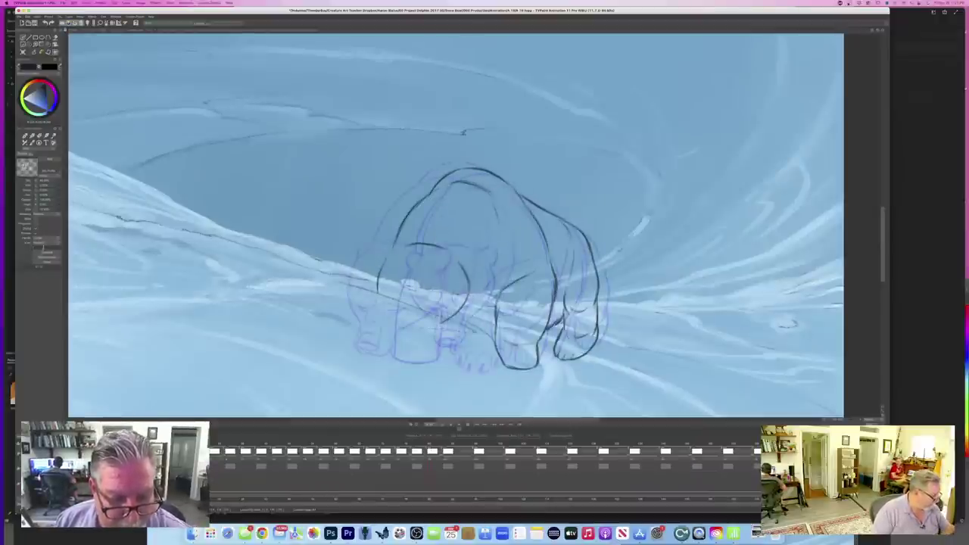
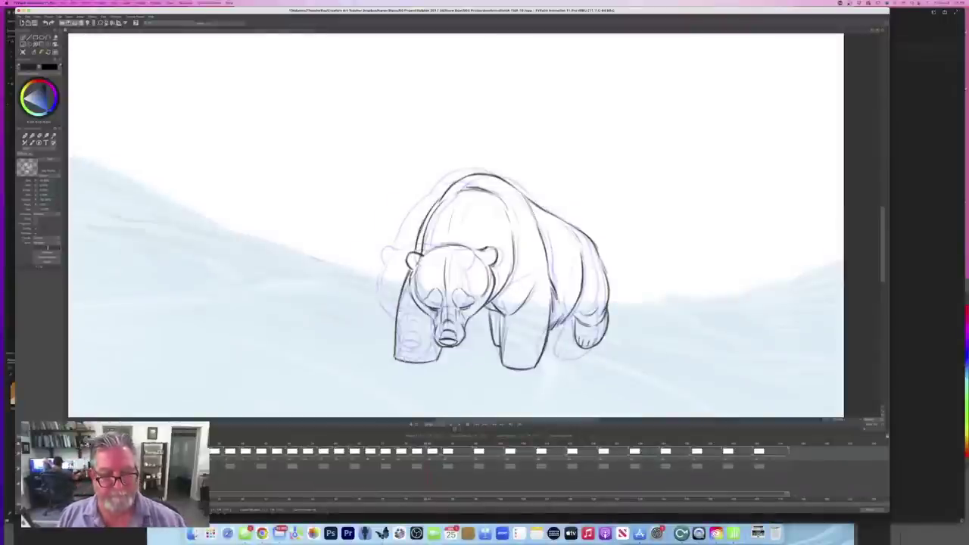
- Draw the far front leg's edge and rounded base behind the muzzle, flipping between poses to match its position
key("Right")
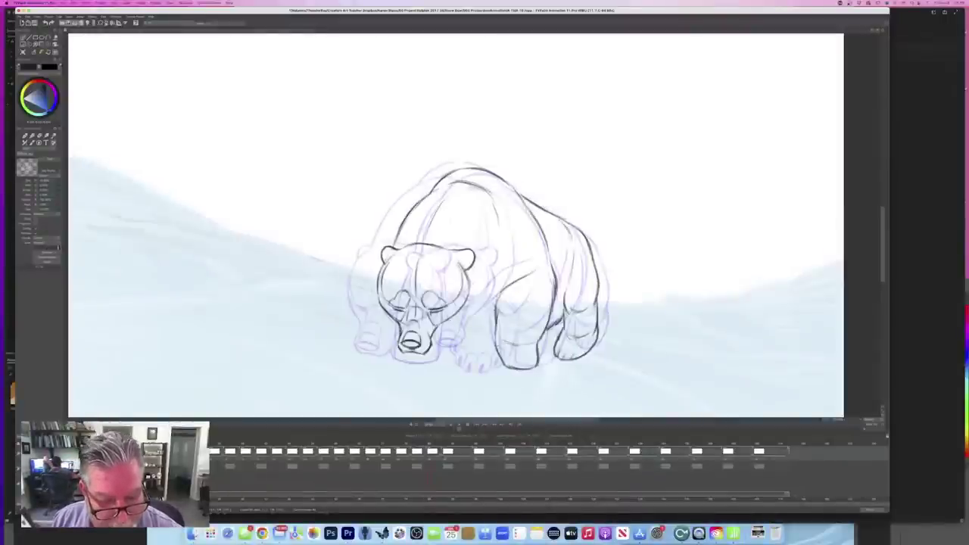
key("Left")
key("Right")
key("Left")
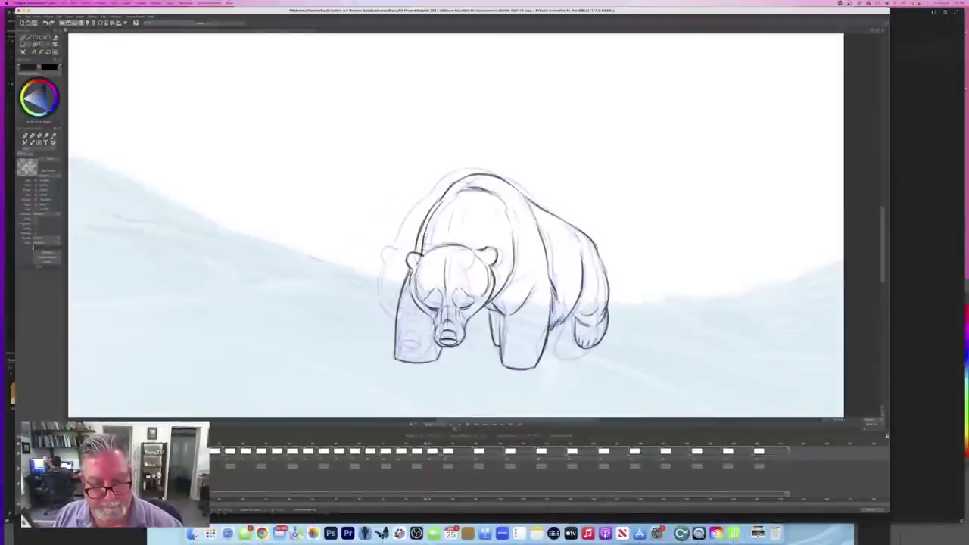
key("Right")
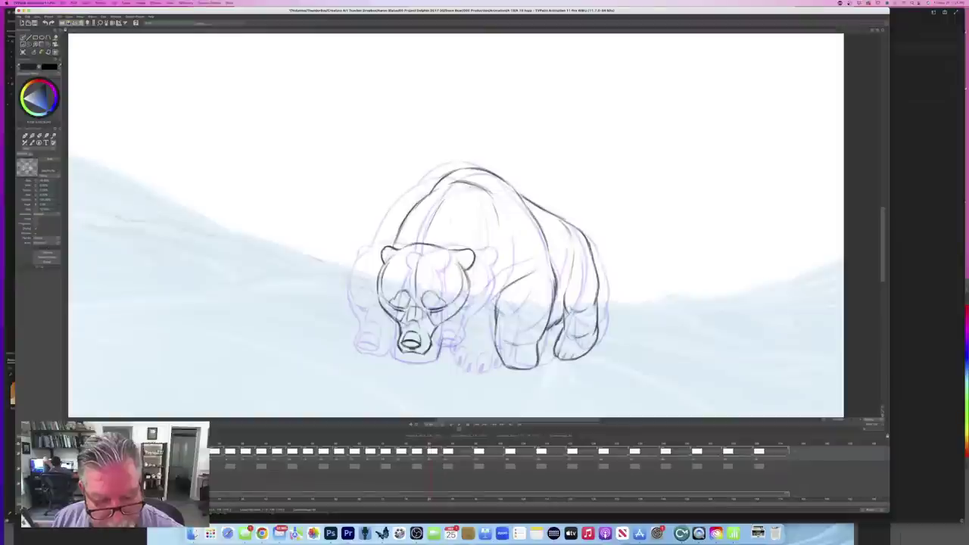
key("Right")
key("Left")
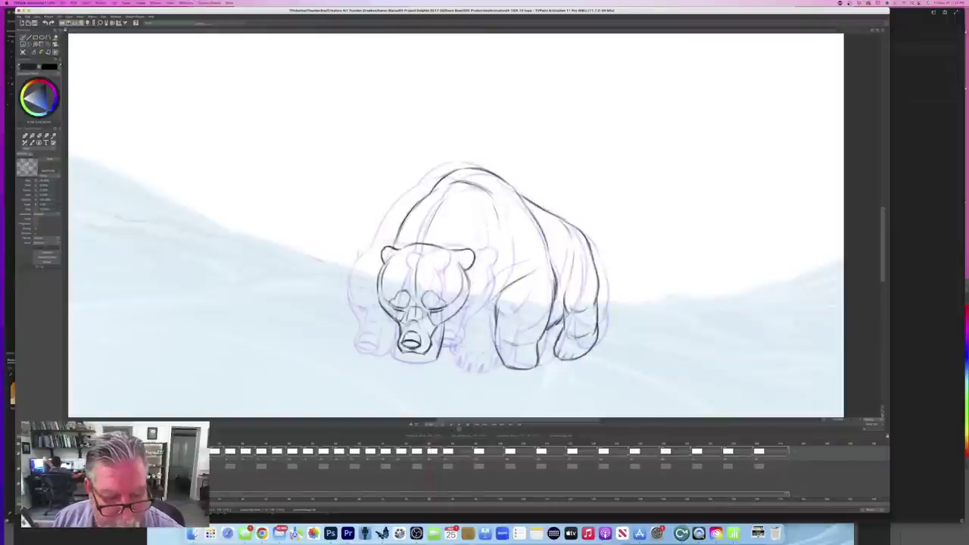
mouse_move(393, 324)
left_mouse_down()
mouse_move(396, 359)
mouse_move(437, 360)
mouse_move(427, 364)
left_mouse_up()
left_click_drag(395, 359, 423, 363)
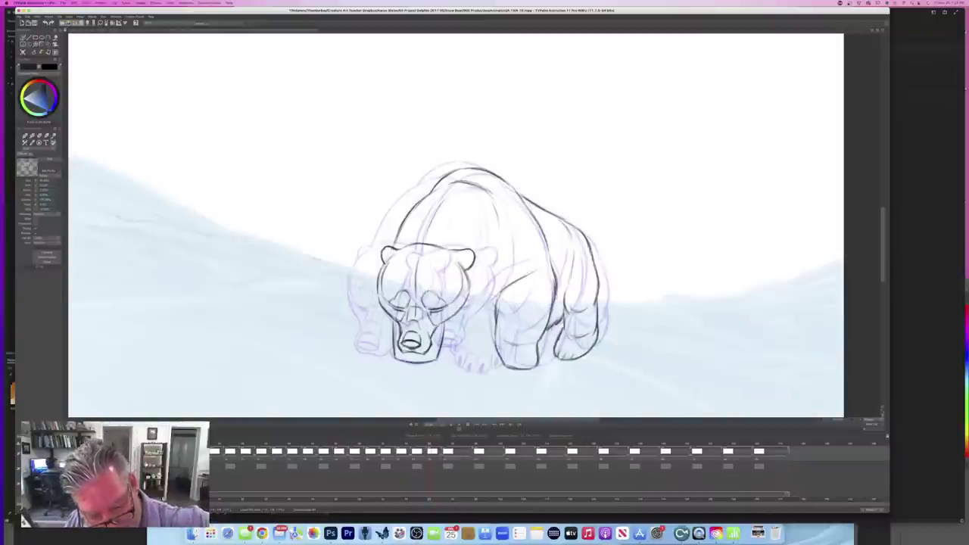
key("Right")
key("Left")
key("Right")
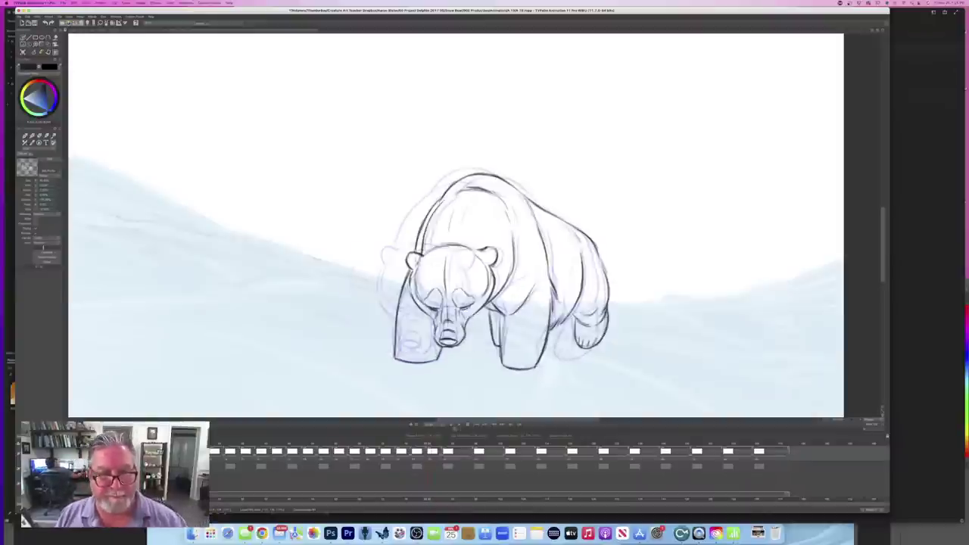
key("Left")
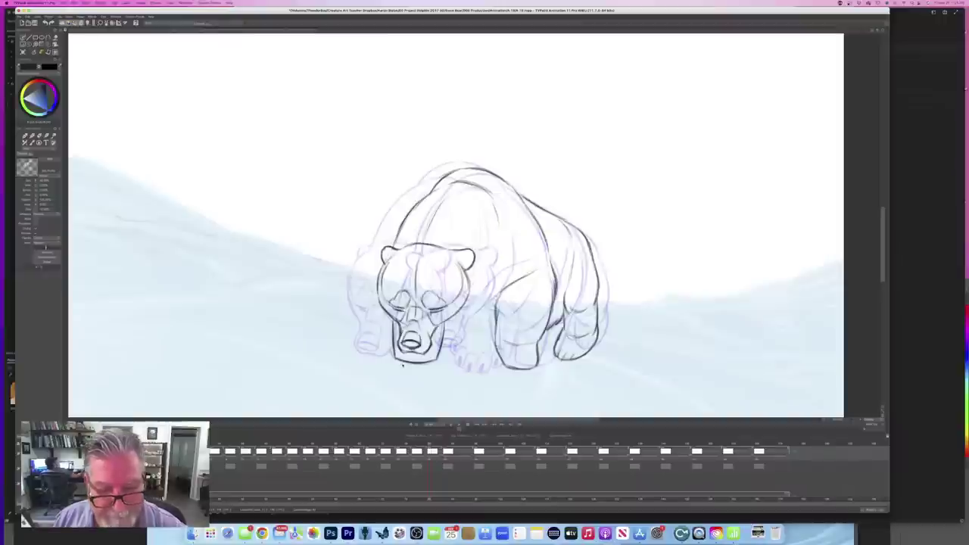
- Draw the chest line from the near shoulder down past the cheek toward the near front leg, comparing with the next pose
key("Right")
key("Left")
key("Right")
key("Left")
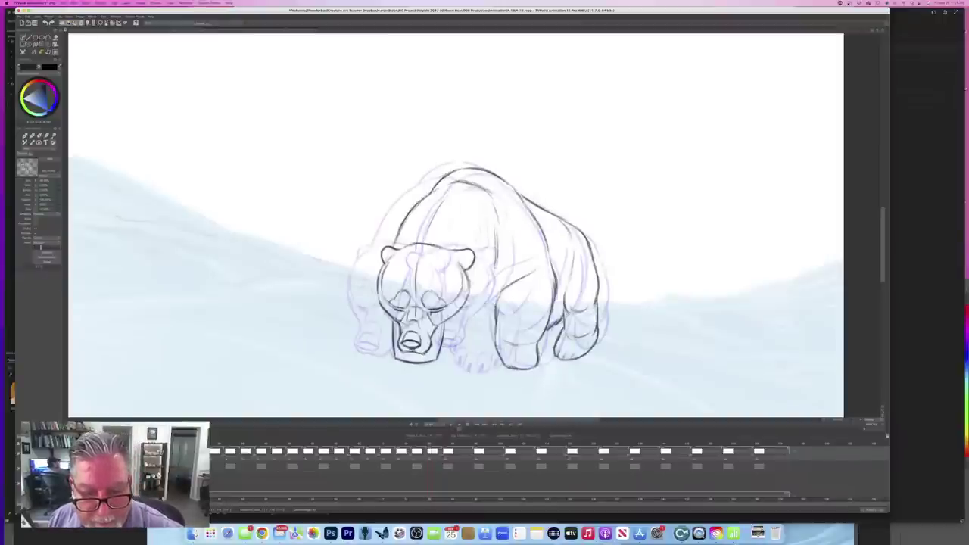
key("Right")
key("Left")
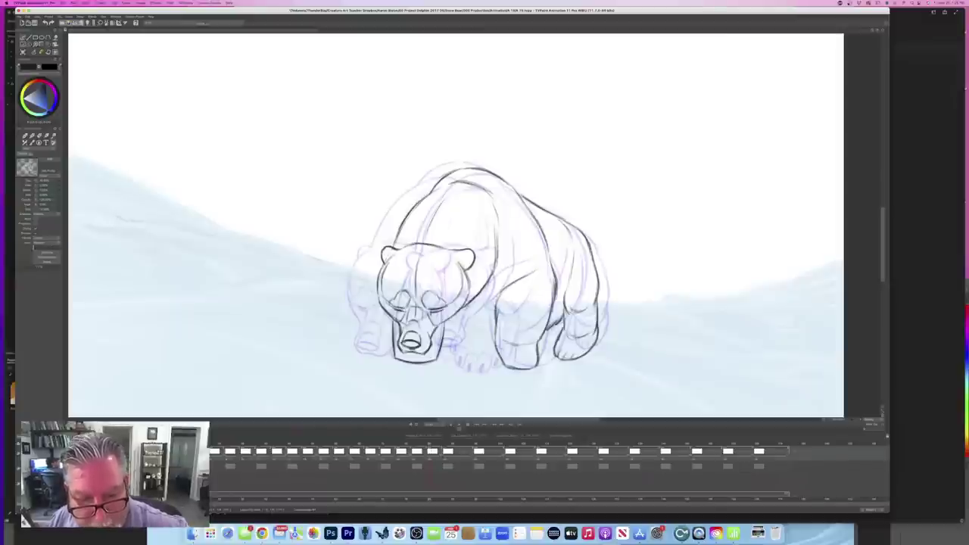
key("Right")
key("Left")
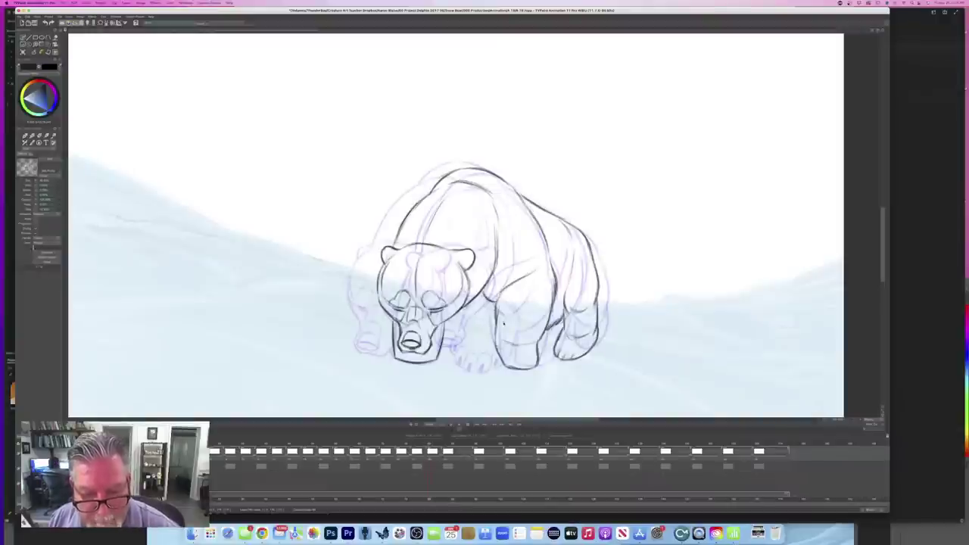
key("Right")
key("Left")
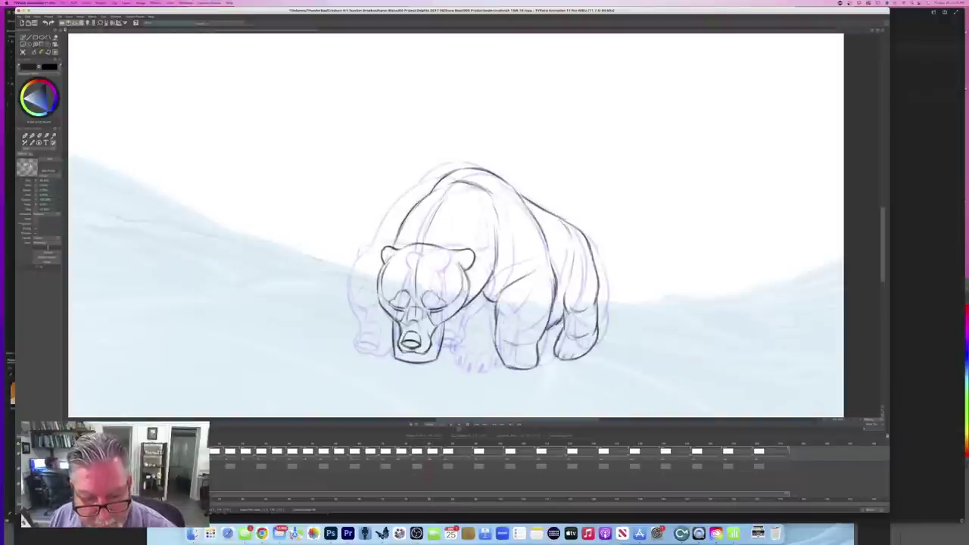
- Draw the visible edge of the leg behind the near front leg and check it against the neighbouring pose
left_click_drag(485, 311, 495, 338)
left_click_drag(485, 303, 496, 345)
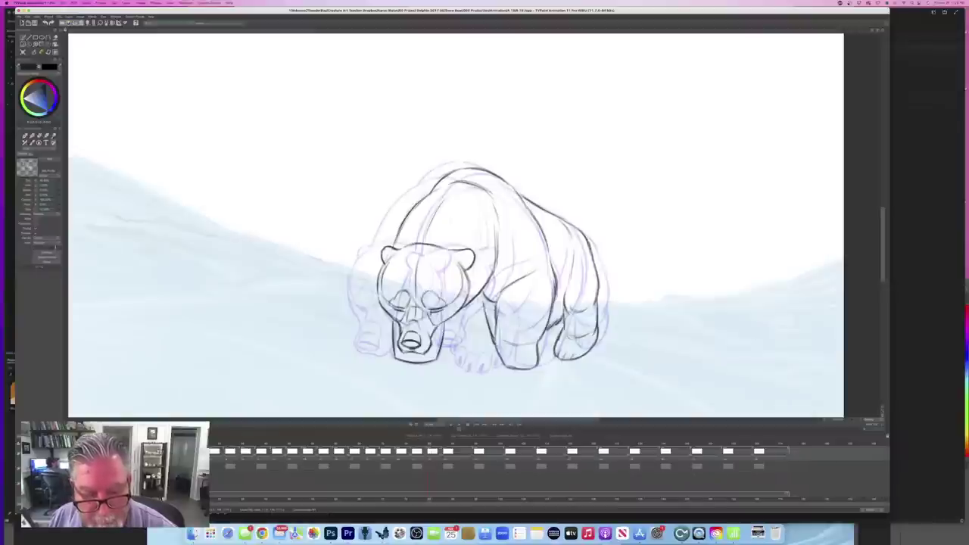
key("Right")
key("Left")
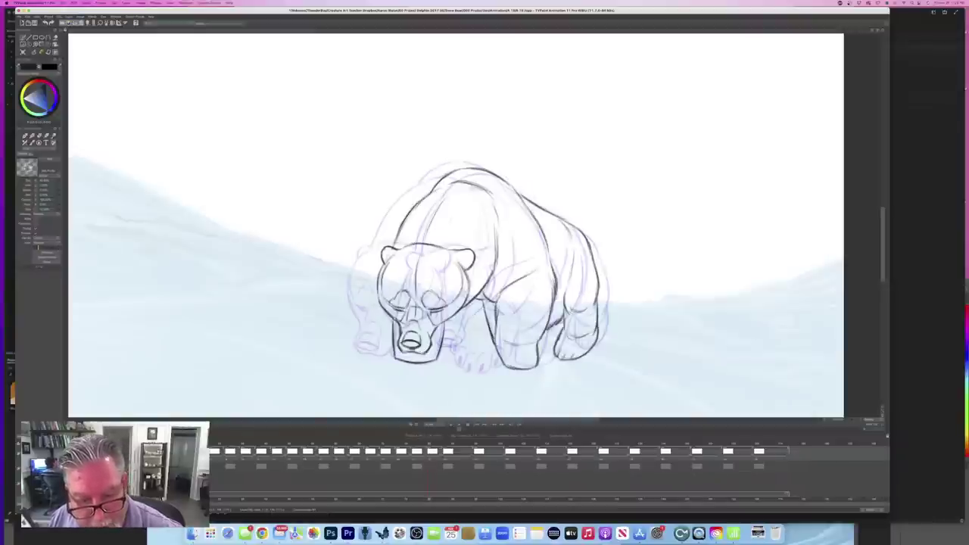
- Flip between the neighbouring poses and play back the walk to review the finished in-between
key("Left")
key("Right")
key("Left")
key("Right")
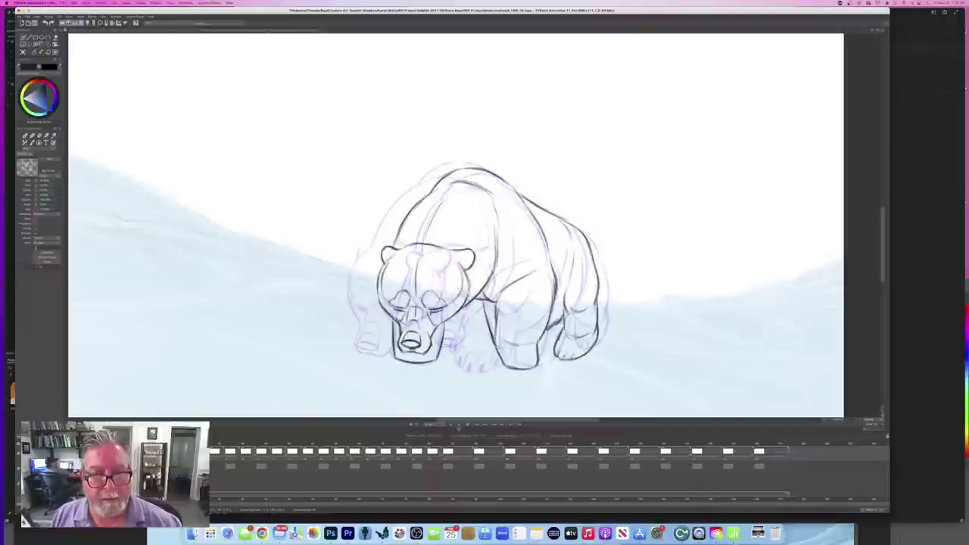
key("Left")
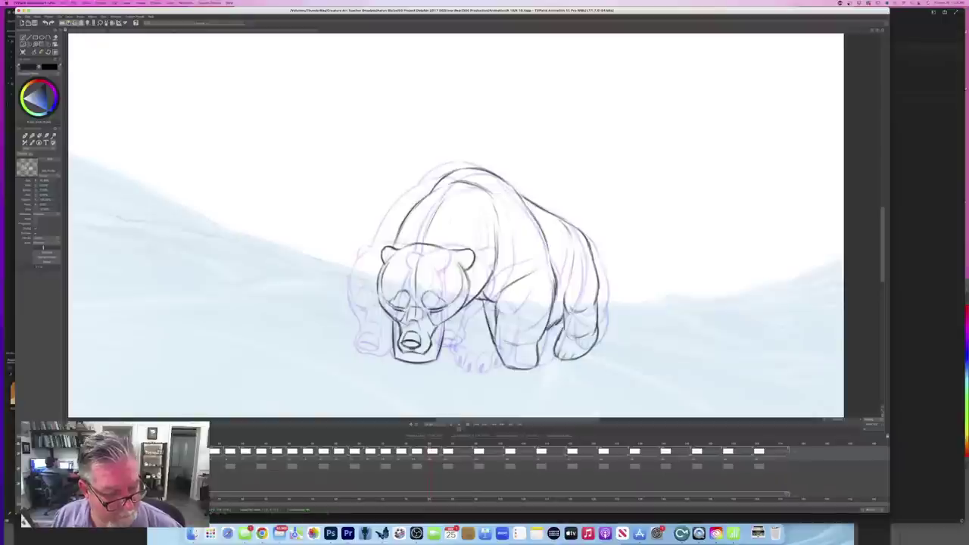
left_click_drag(215, 460, 335, 460)
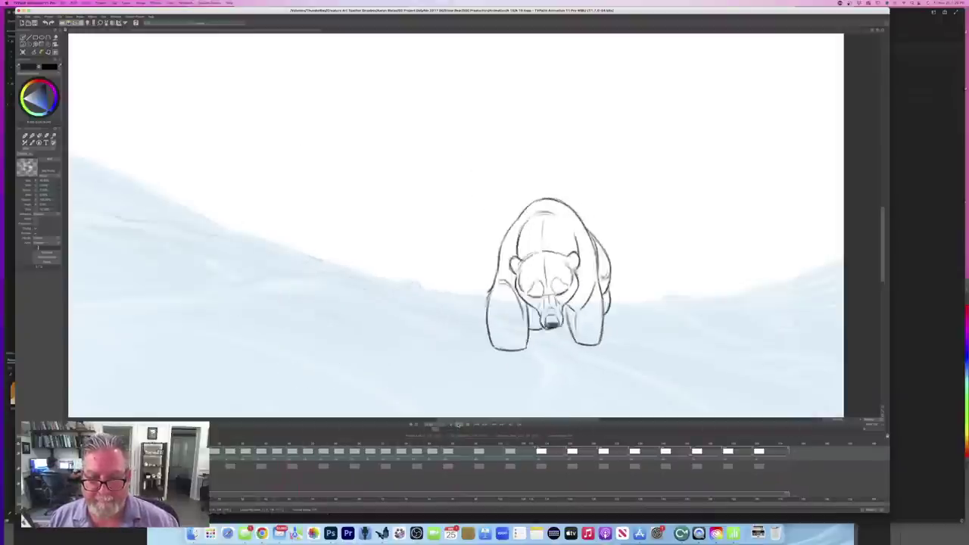
left_click(459, 425)
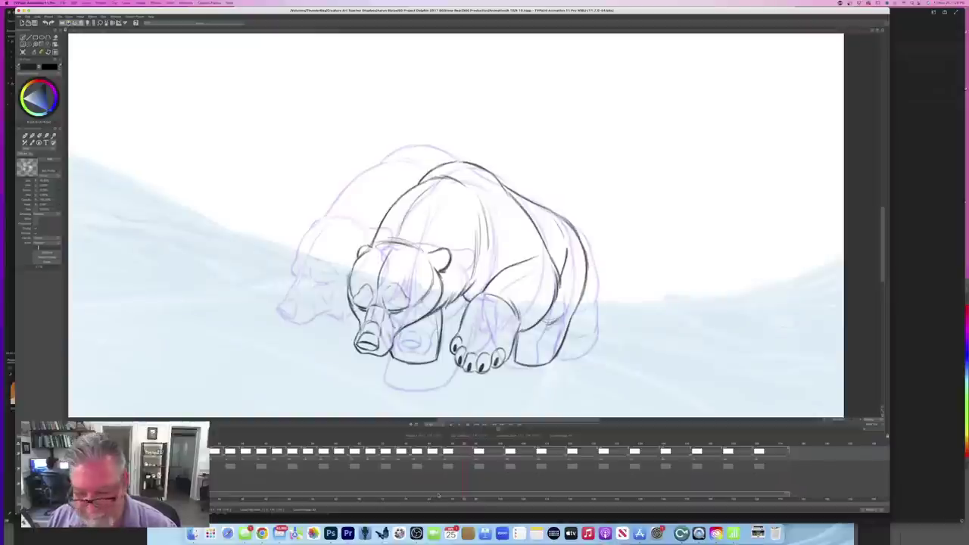
- Add a blank drawing for the next in-between and compare the ghosted poses on either side of it
left_click_drag(847, 419, 839, 418)
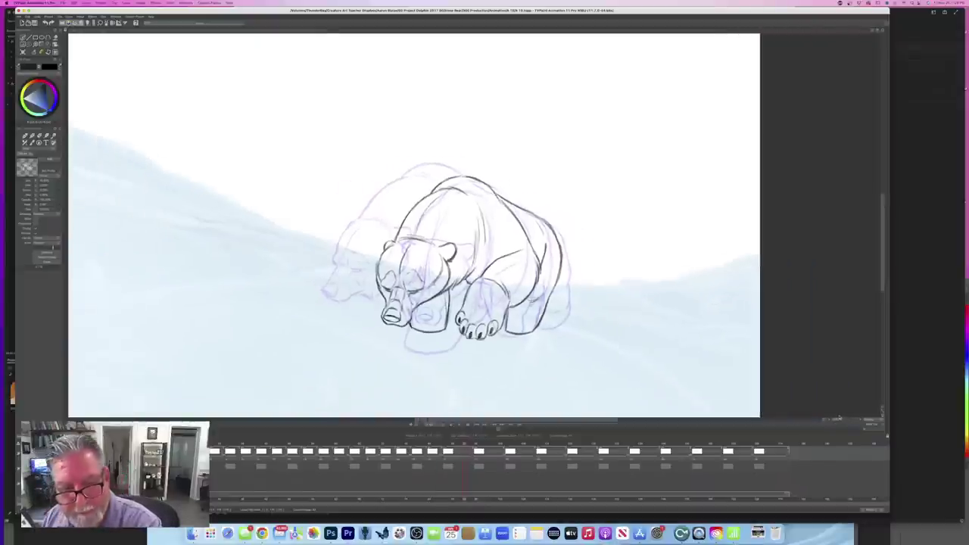
scroll(838, 418, "down", 2)
scroll(839, 417, "up", 1)
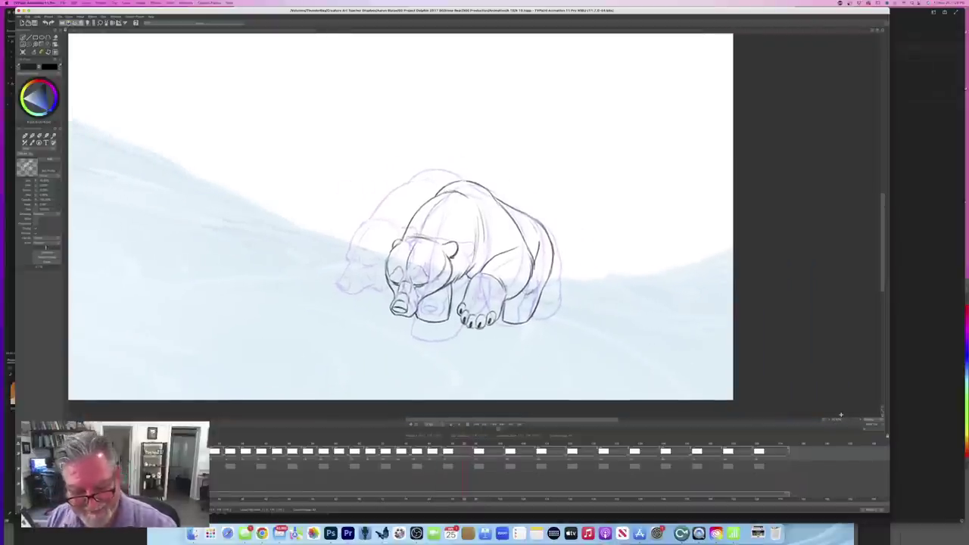
scroll(841, 415, "left", 3)
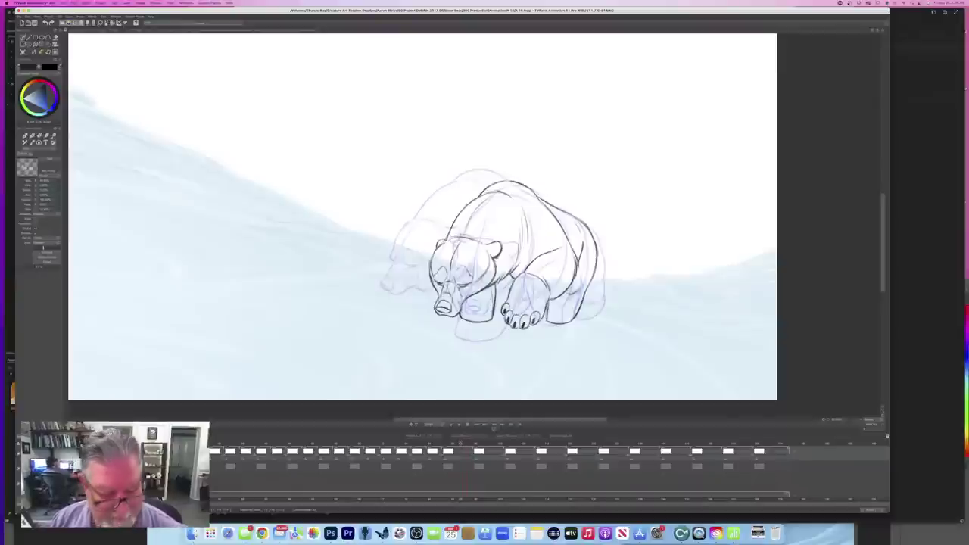
left_click(24, 52)
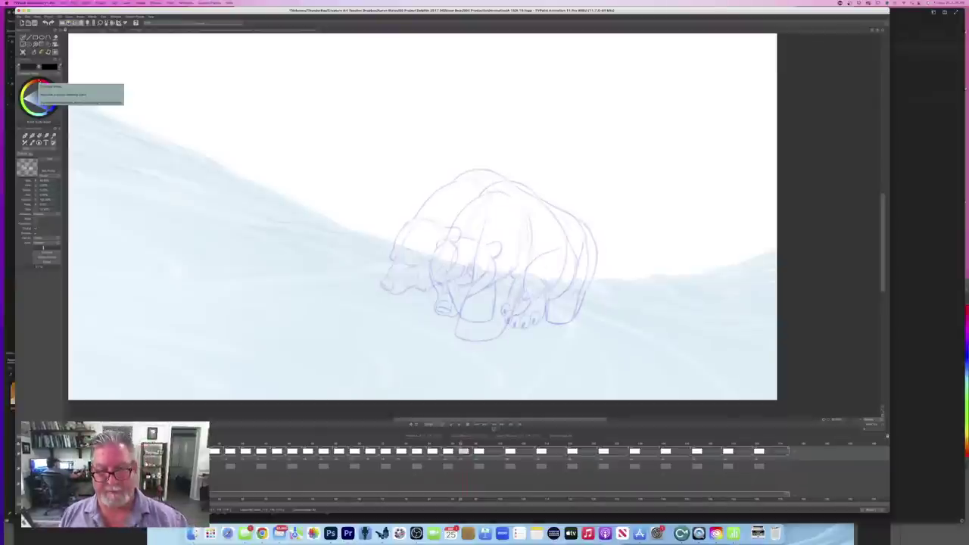
key("Left")
key("Right")
key("Left")
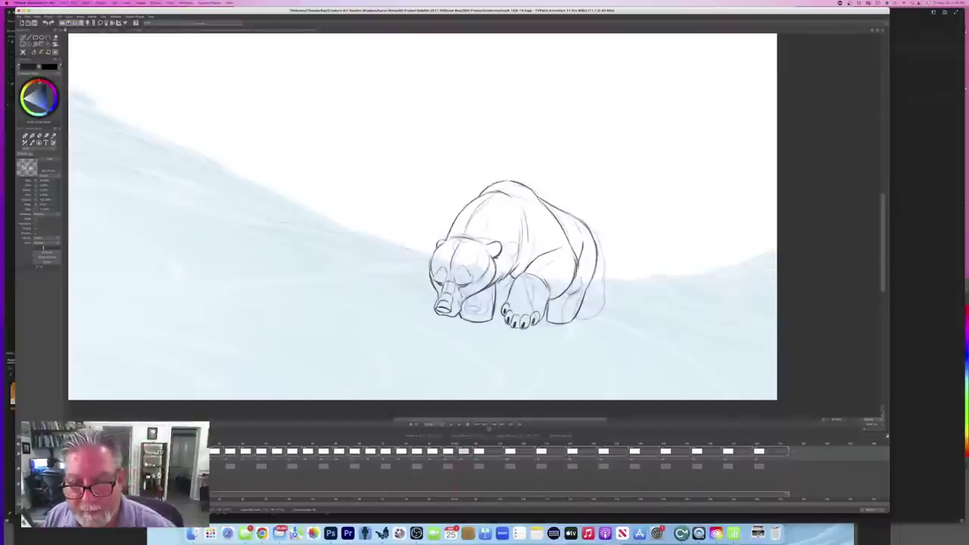
key("Right")
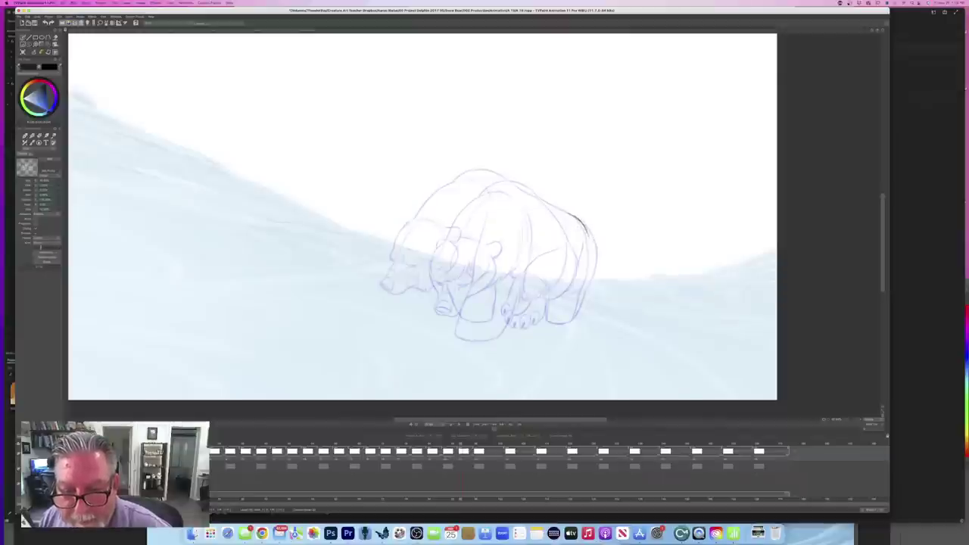
- Draw the back and rump contour down the hind leg and add the near shoulder's edge, flipping to the neighbouring pose
mouse_move(587, 231)
left_mouse_down()
mouse_move(593, 265)
mouse_move(583, 291)
left_mouse_up()
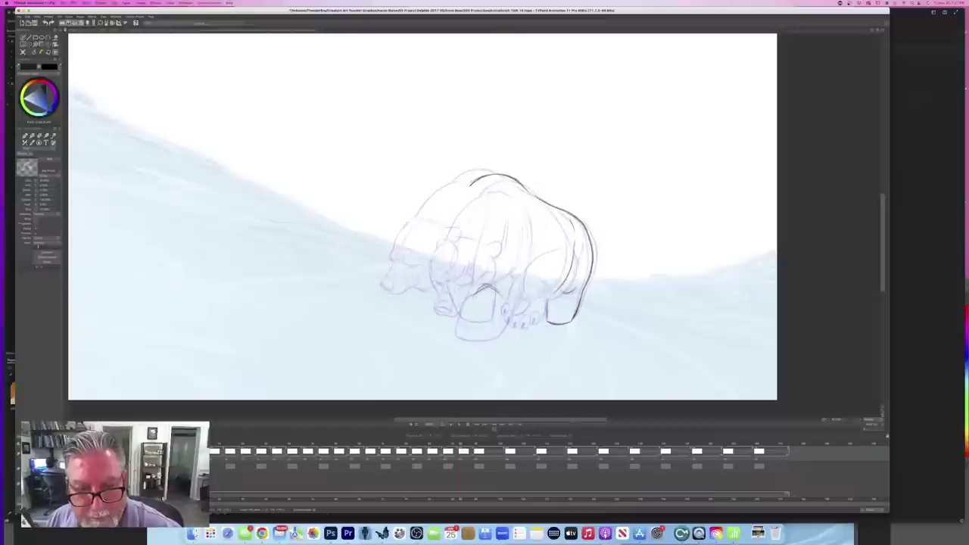
left_click_drag(536, 206, 548, 253)
key("Left")
key("Right")
key("Left")
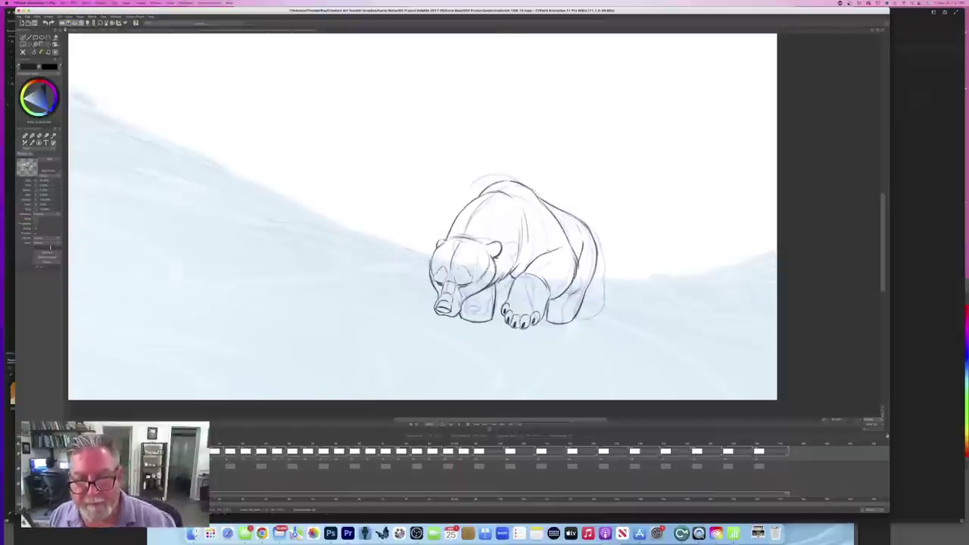
- Draw the rear edge of the near upper foreleg on the in-between, flipping to the neighbouring pose to compare
key("Left")
mouse_move(545, 251)
left_mouse_down()
mouse_move(558, 279)
mouse_move(548, 298)
left_mouse_up()
key("Right")
key("Left")
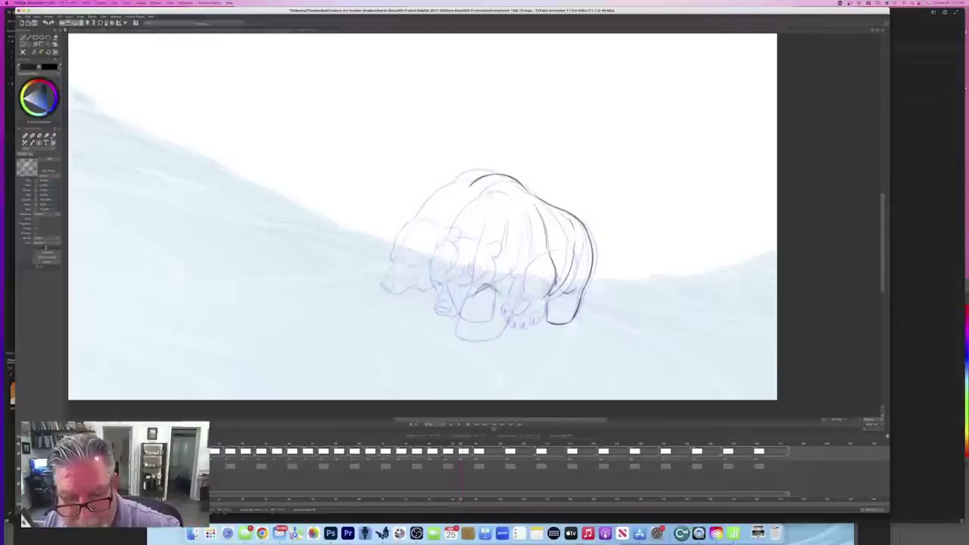
key("Right")
key("Left")
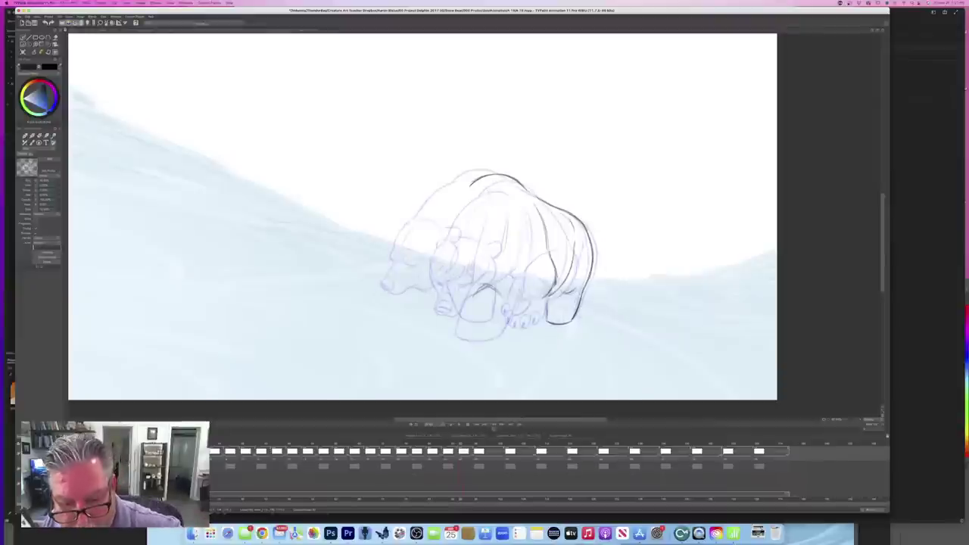
- Draw the lower contour of the near upper foreleg toward the chest and check it against the neighbouring pose
left_click_drag(547, 292, 517, 306)
key("Right")
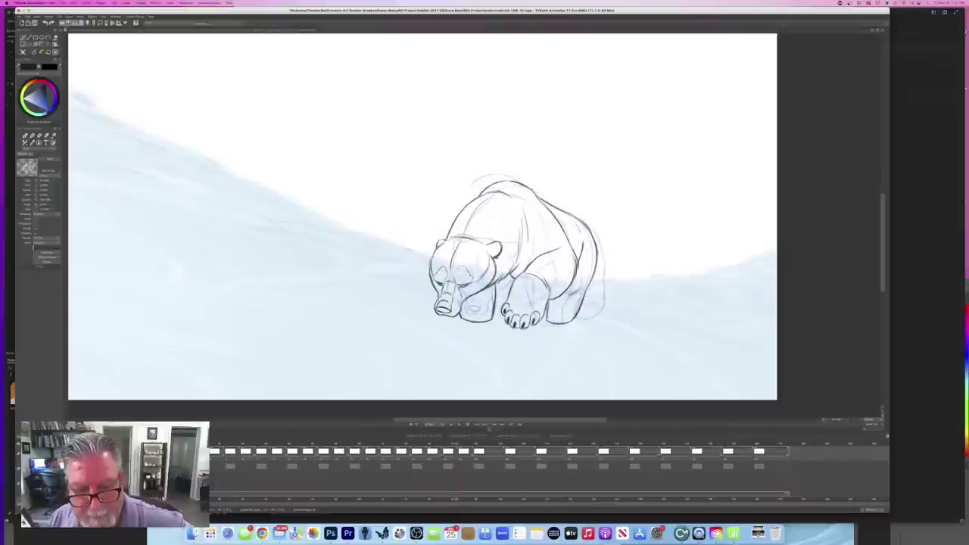
key("Left")
key("Right")
key("Left")
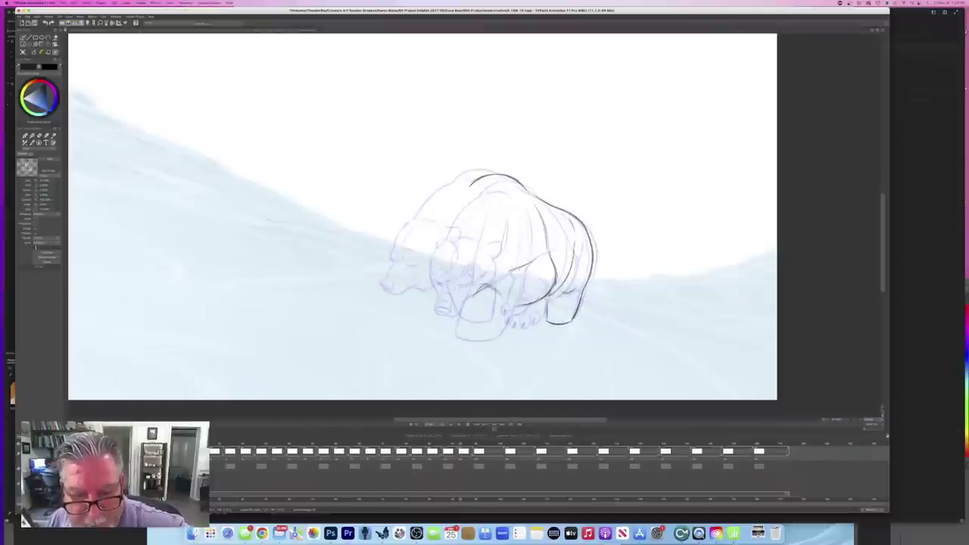
key("Right")
key("Left")
key("Right")
key("Left")
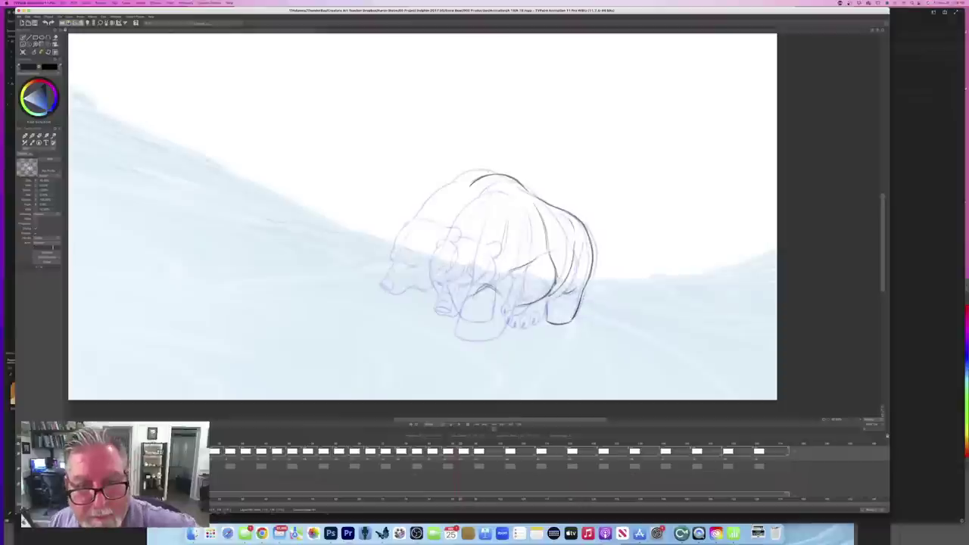
- Draw the front shoulder and neck contour from the hump down toward the head, flipping between poses to check it
key("Right")
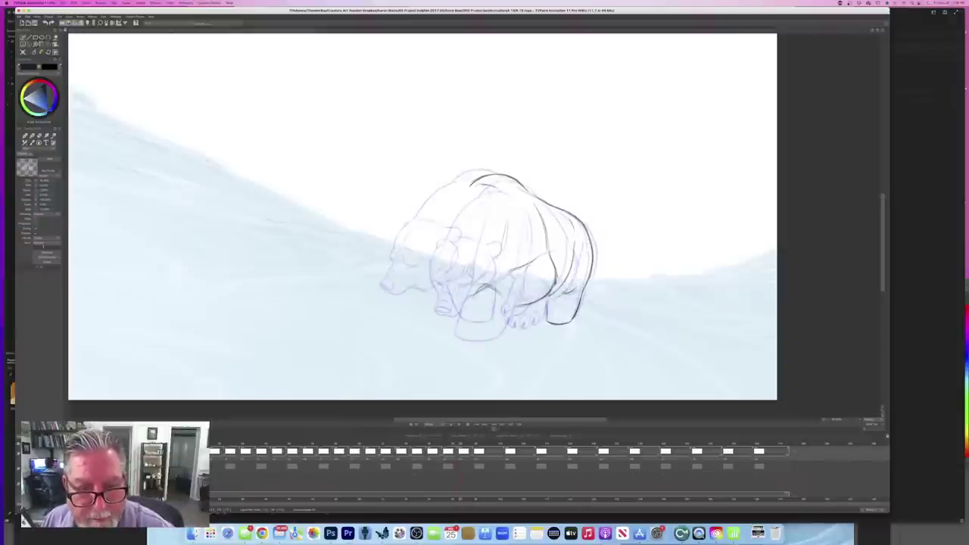
key("Left")
key("Right")
key("Left")
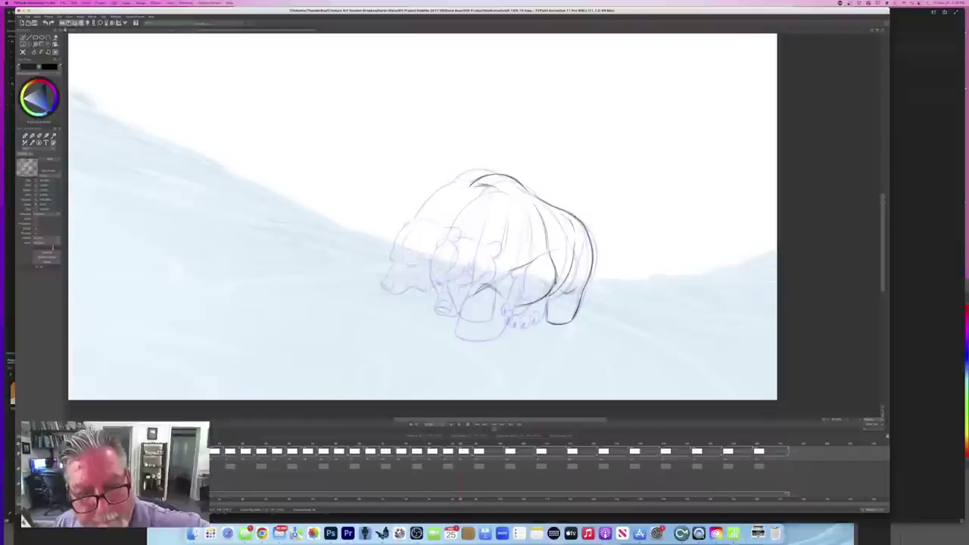
mouse_move(447, 199)
left_mouse_down()
mouse_move(462, 191)
mouse_move(425, 236)
left_mouse_up()
key("Left")
key("Right")
key("Left")
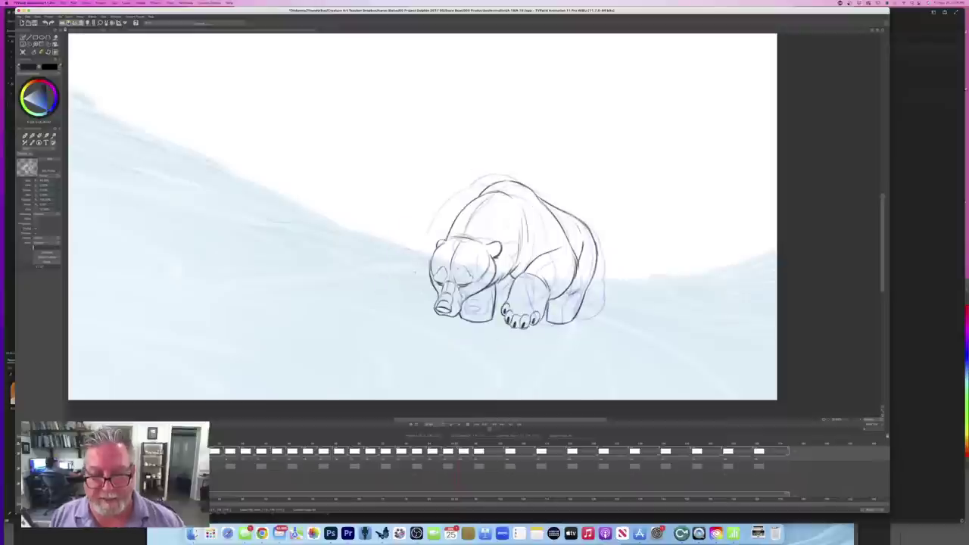
key("Right")
key("Left")
key("Right")
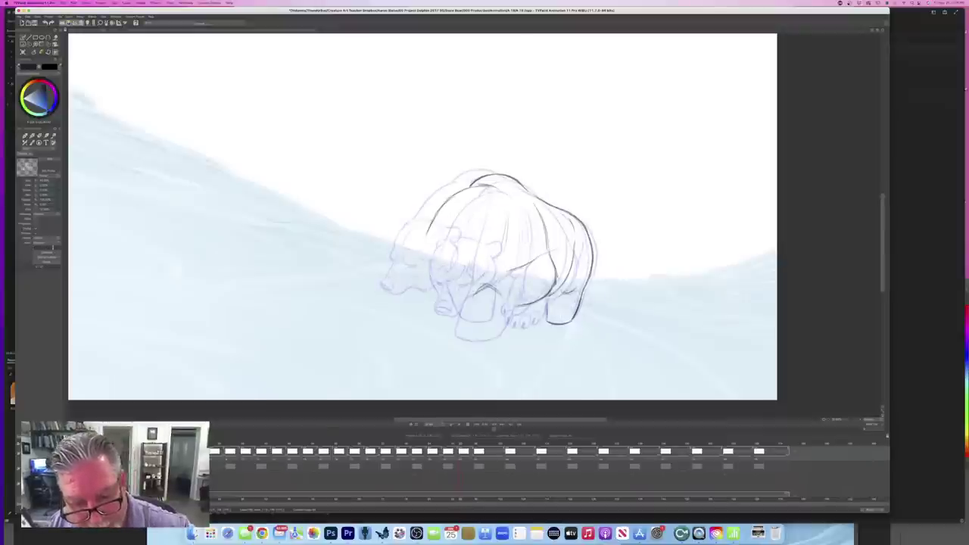
- Draw the near front leg's upper line and its front and back edges down to the paw, comparing with the neighbouring pose
left_click_drag(509, 271, 477, 293)
key("Left")
key("Right")
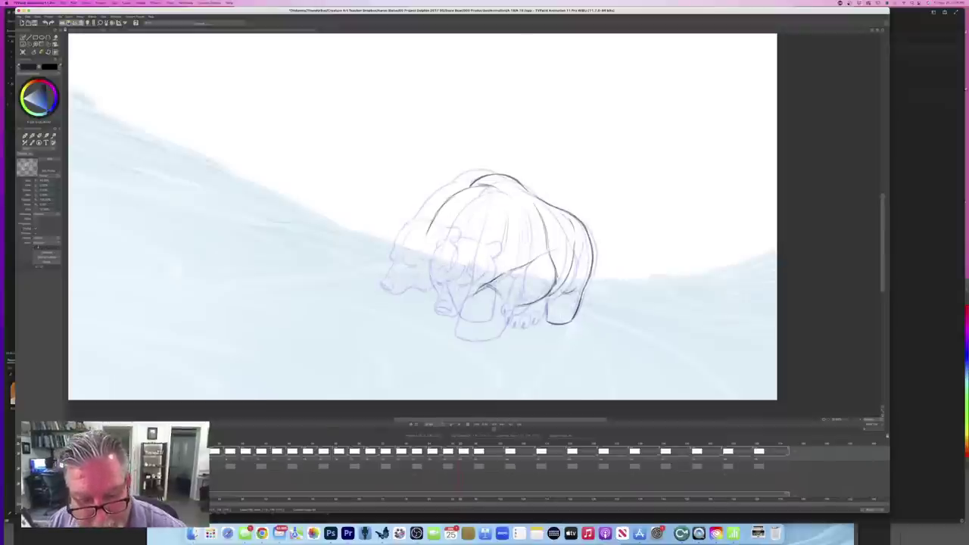
left_click_drag(475, 297, 462, 325)
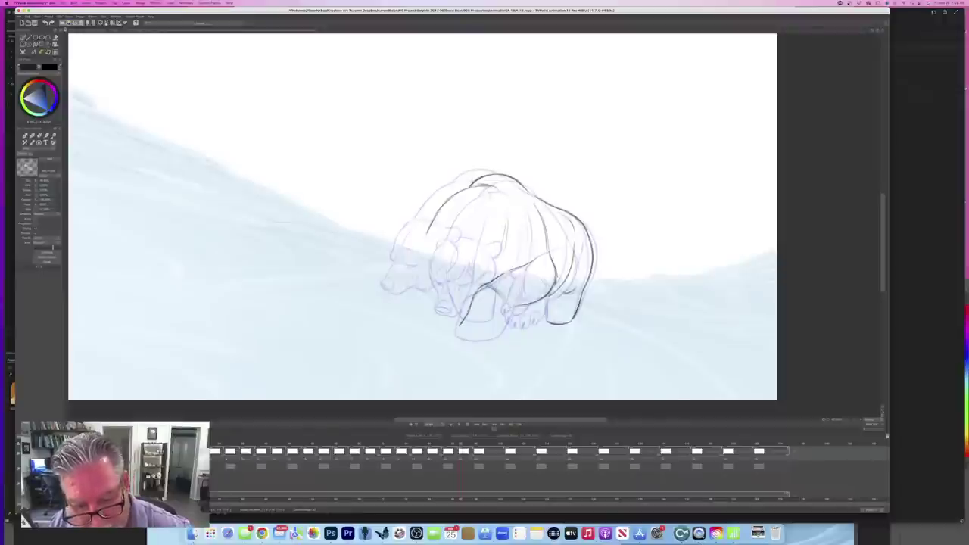
key("Left")
key("Right")
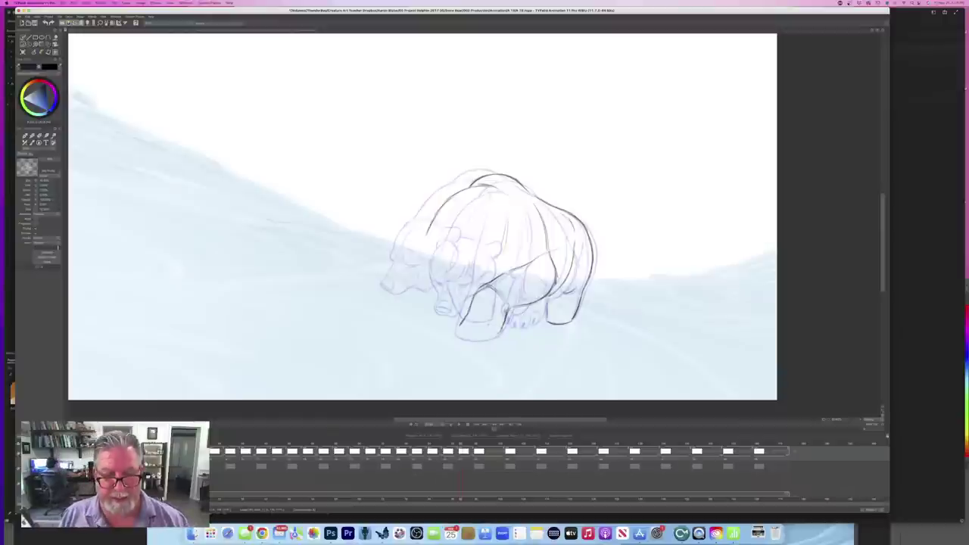
key("Left")
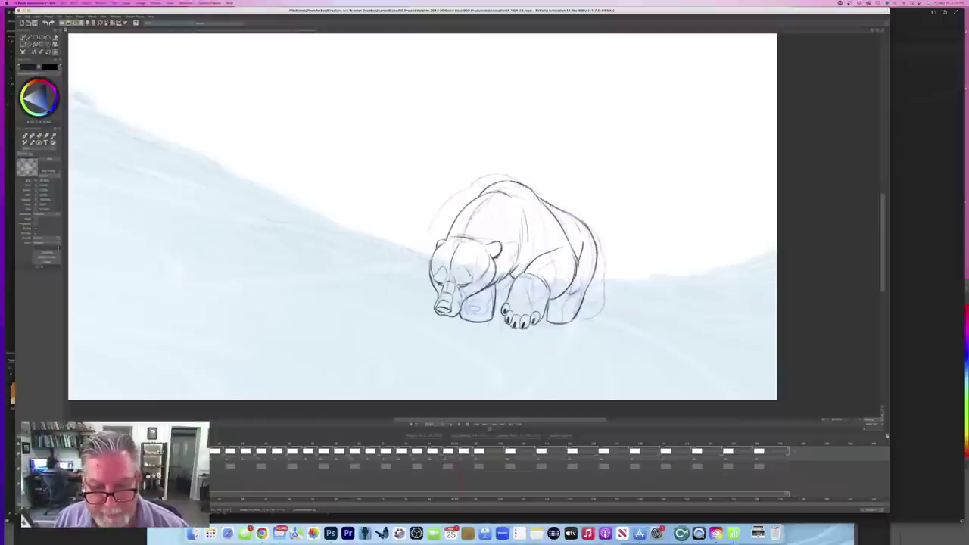
key("Right")
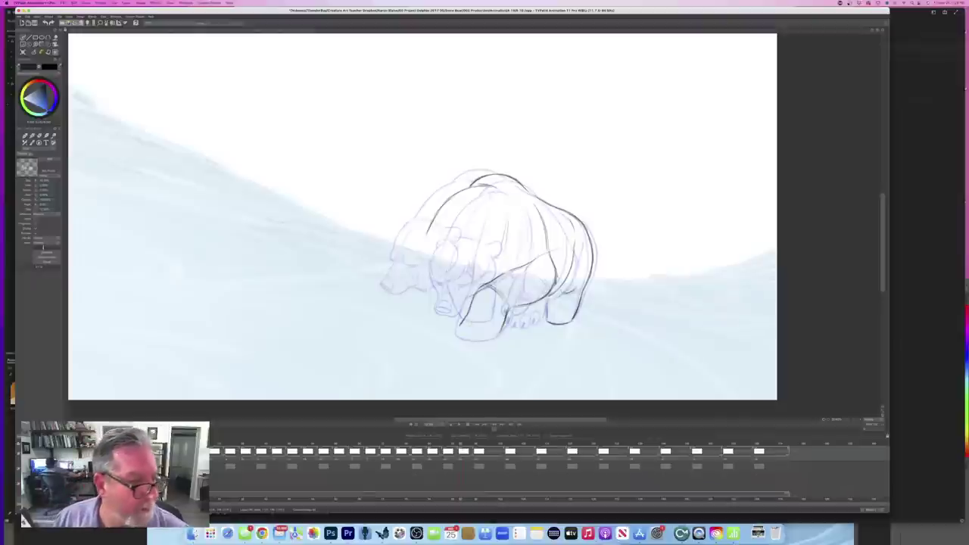
- Draw the near front paw with its toes and claws and begin the head outline with the forehead and cheek curves
left_click(25, 136)
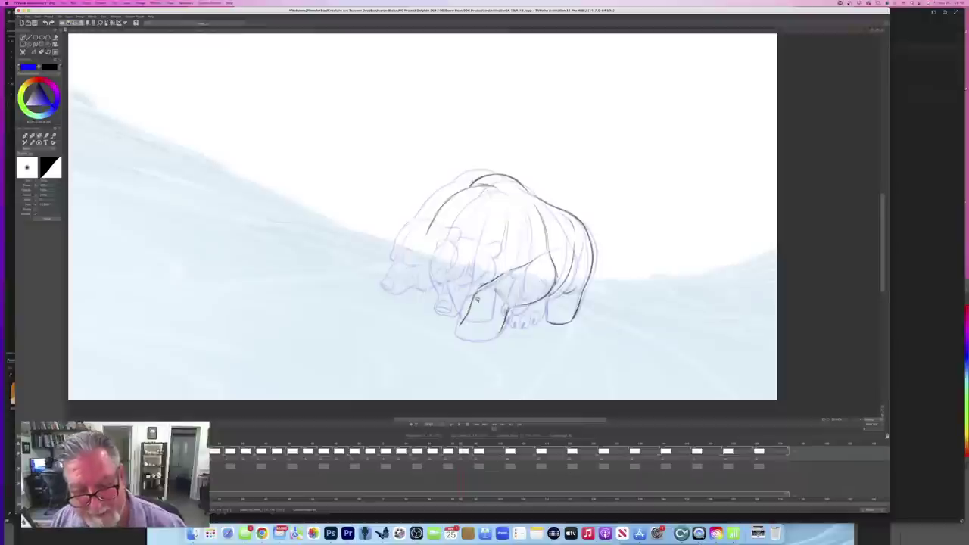
key("Left")
key("Right")
key("Left")
key("Right")
key("b")
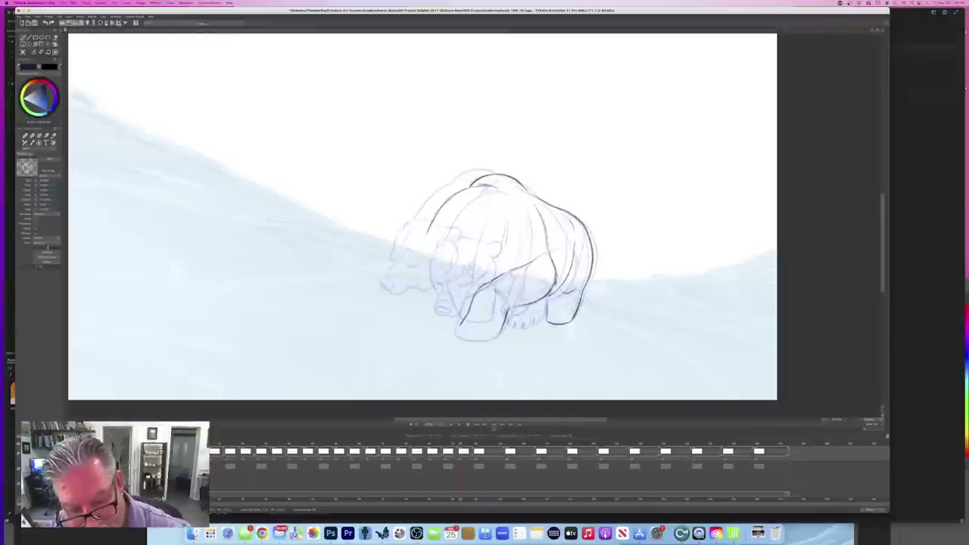
mouse_move(498, 337)
left_mouse_down()
mouse_move(471, 341)
mouse_move(488, 335)
left_mouse_up()
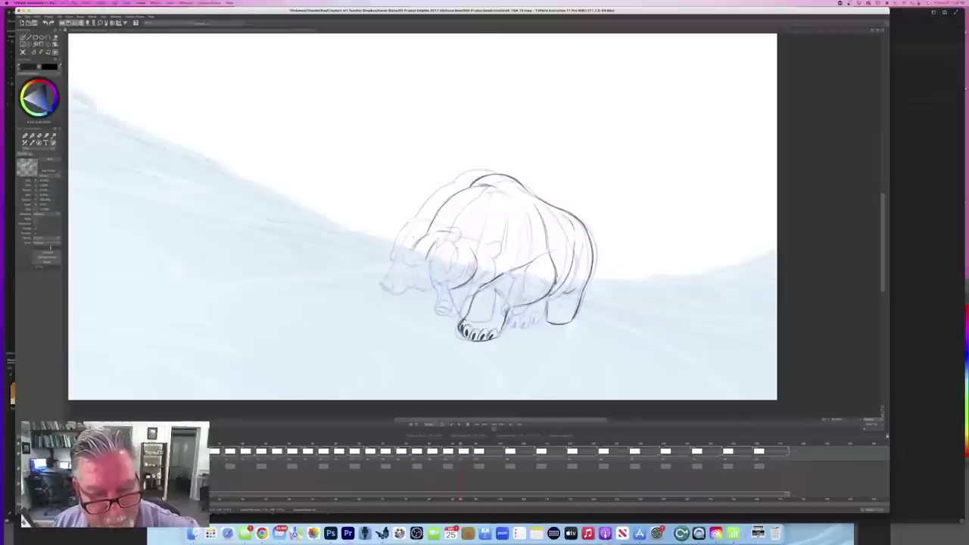
- Step back and forth through the preceding drawings to examine how the bear's head moves
key("Left")
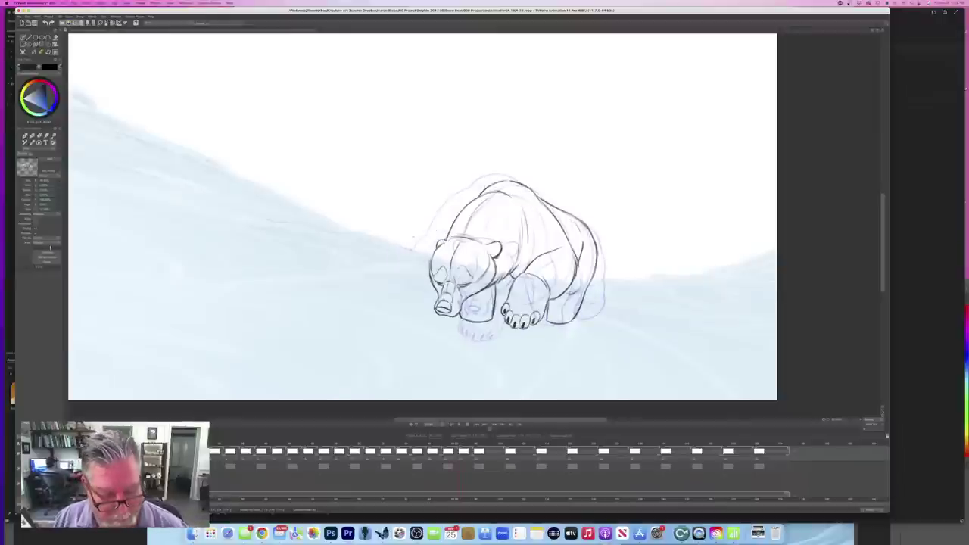
key("Left")
key("Left")
key("Left")
key("Left")
key("Left")
key("Right")
key("Right")
key("Right")
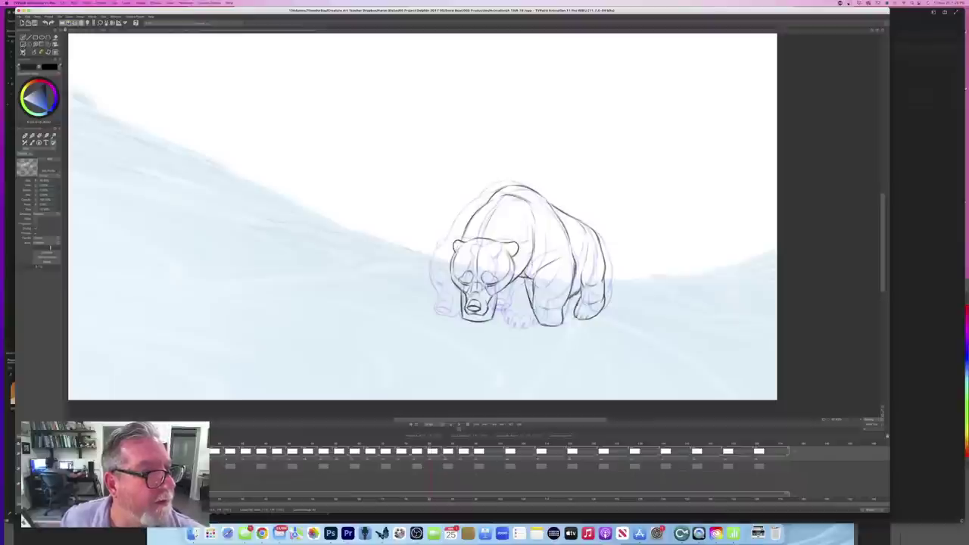
- Select the head on the earlier drawing and transform it, tilting it and shifting it slightly back toward the shoulder
left_click(56, 52)
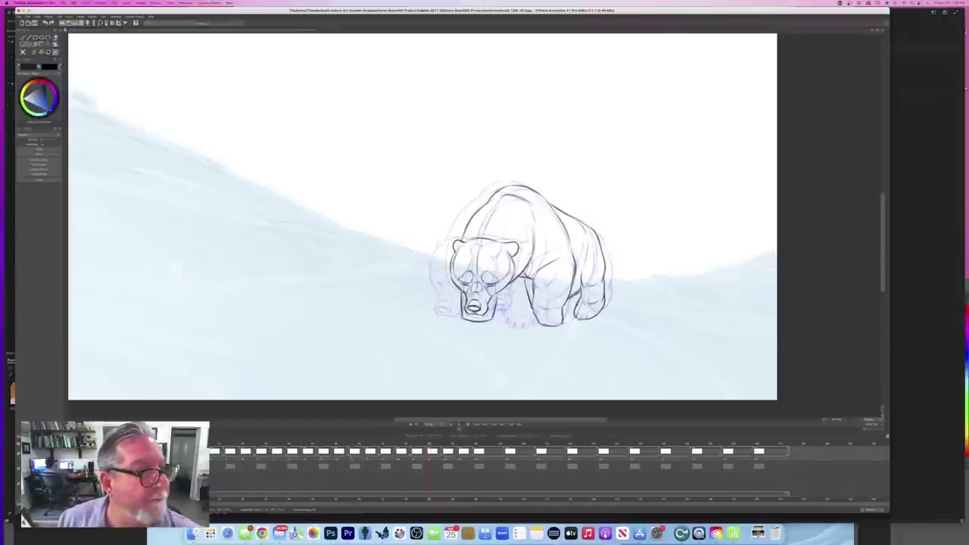
left_click(46, 50)
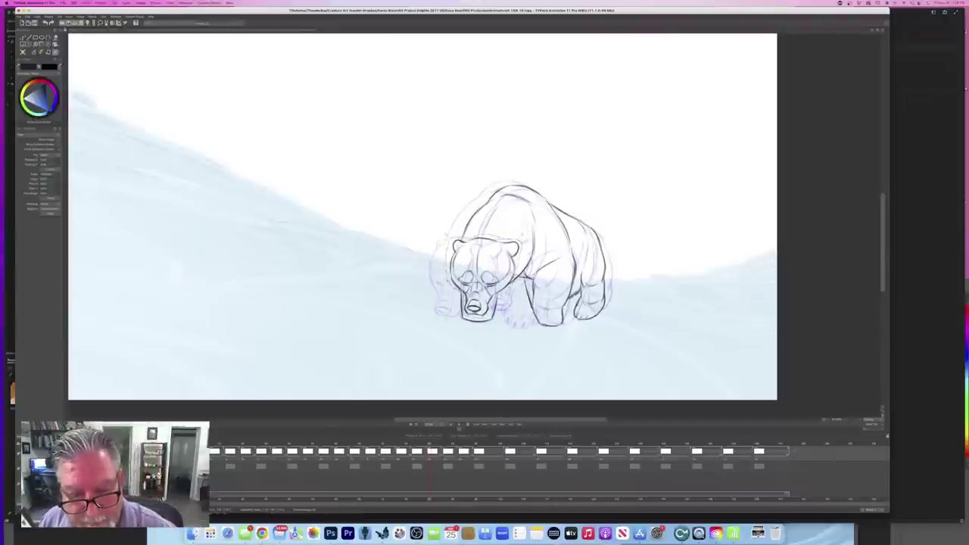
left_click_drag(523, 235, 513, 228)
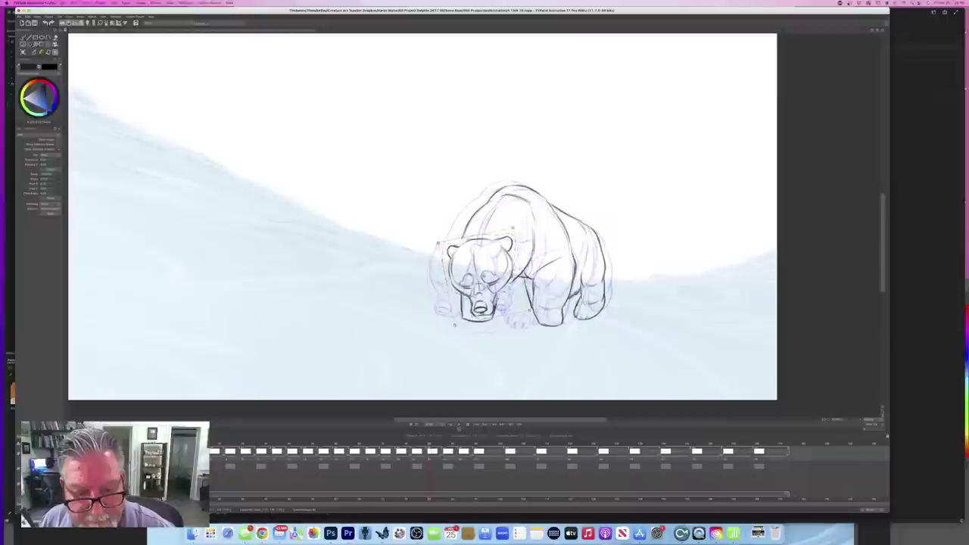
left_click_drag(479, 276, 496, 278)
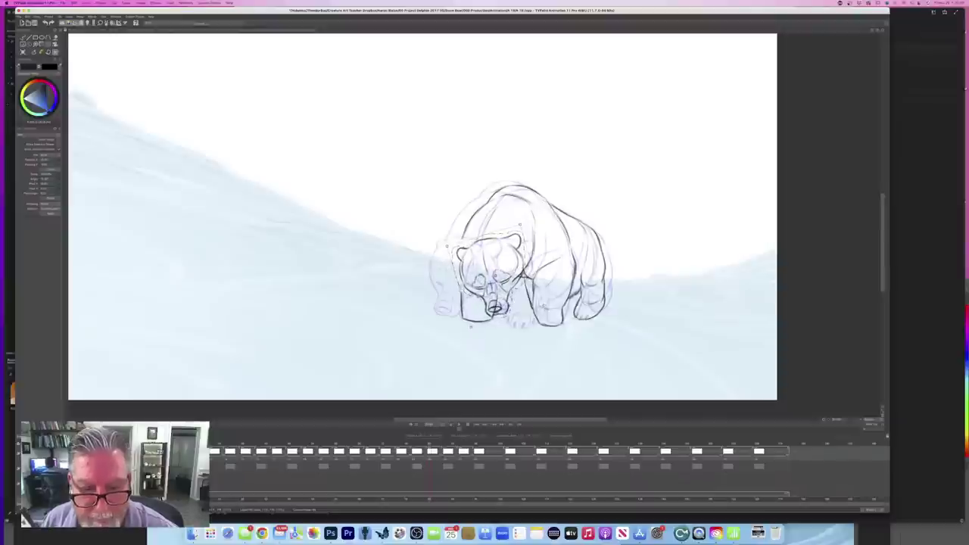
left_click_drag(520, 225, 523, 226)
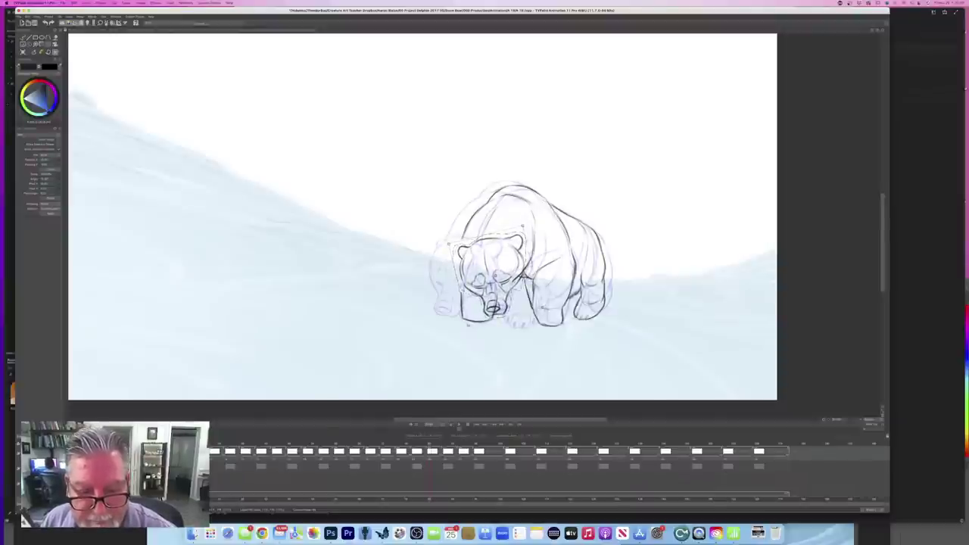
left_click_drag(492, 277, 488, 276)
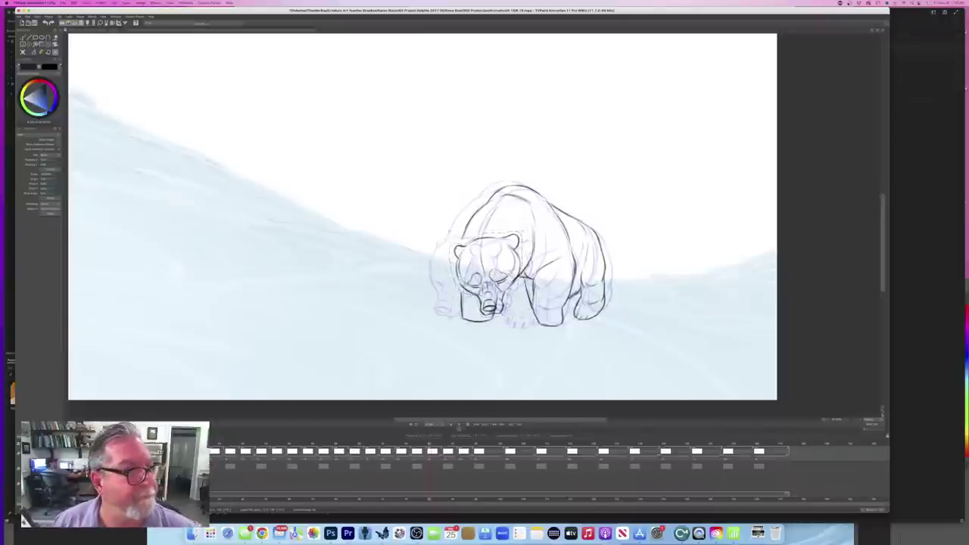
- Clear the selection and touch up the lines around the repositioned head, reducing the brush size and returning to the pencil brush
left_click(28, 45)
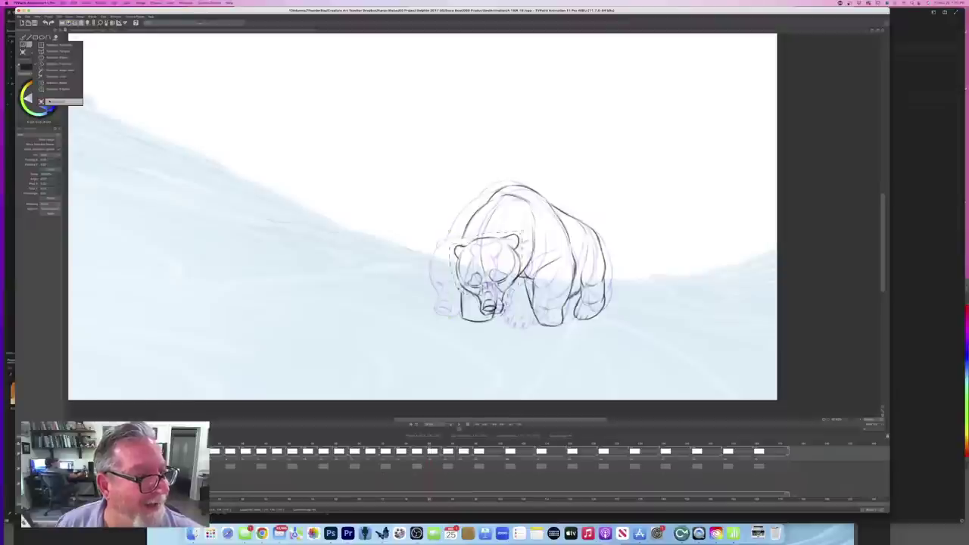
left_click(50, 101)
left_click(34, 53)
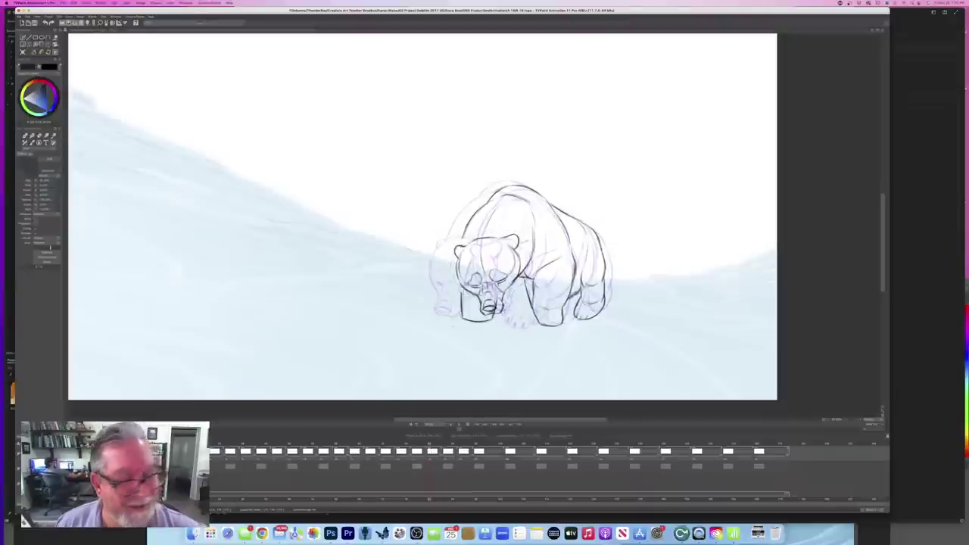
left_click(55, 137)
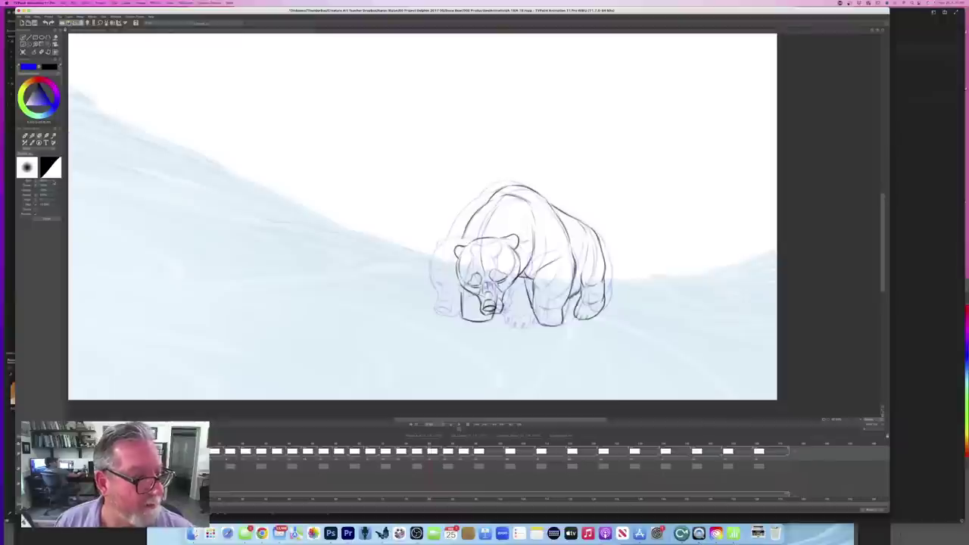
left_click_drag(58, 183, 33, 184)
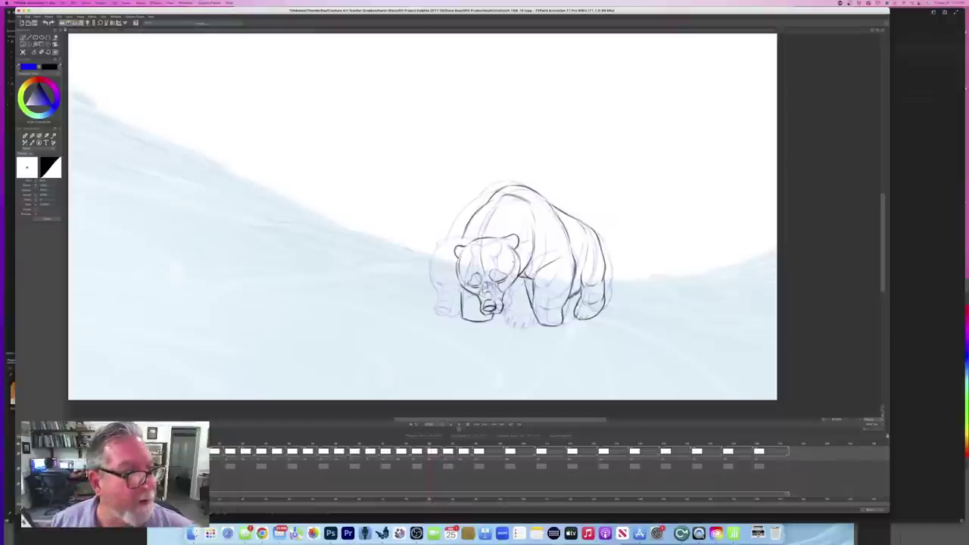
left_click(34, 53)
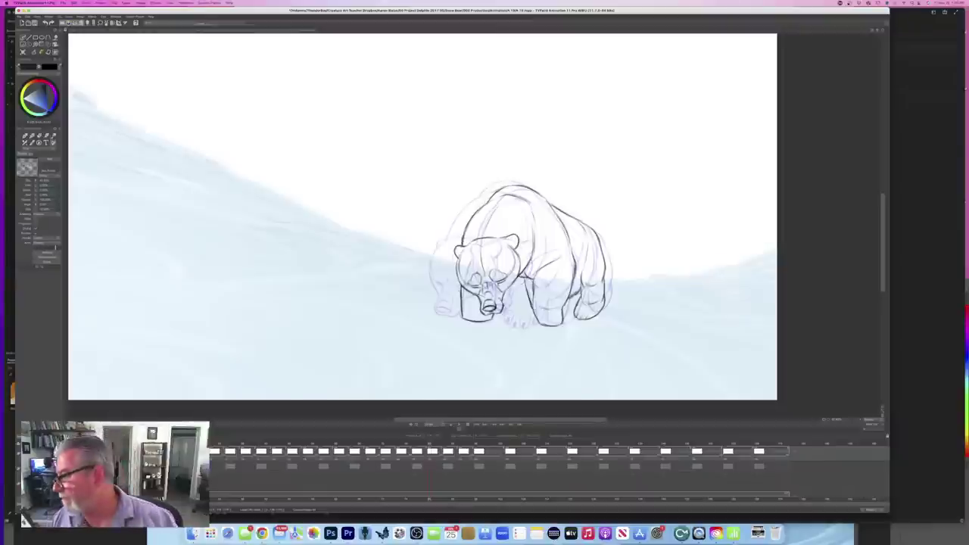
- Flip and scrub through the walk to review the adjusted head, and go back to the unfinished in-between
key("Left")
key("Right")
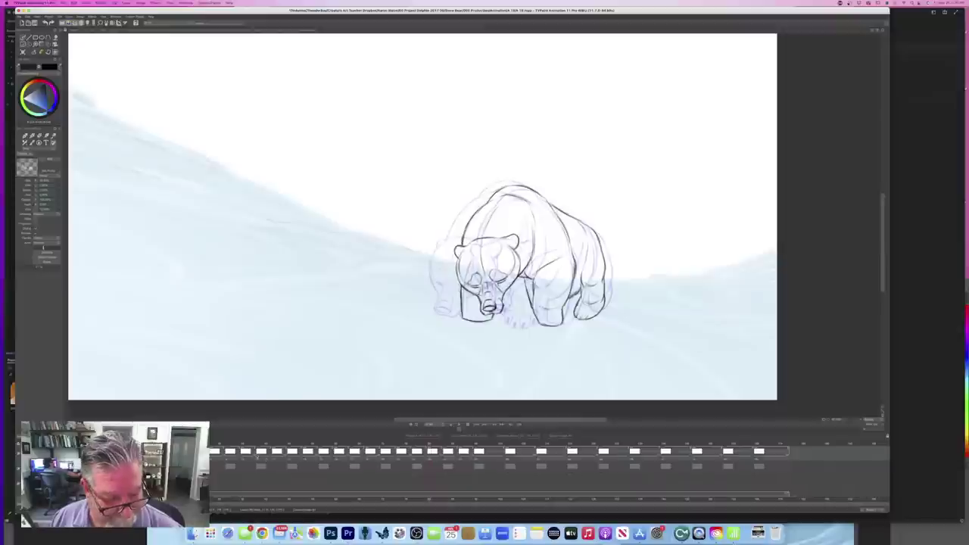
mouse_move(271, 461)
left_mouse_down()
mouse_move(337, 464)
mouse_move(244, 452)
left_mouse_up()
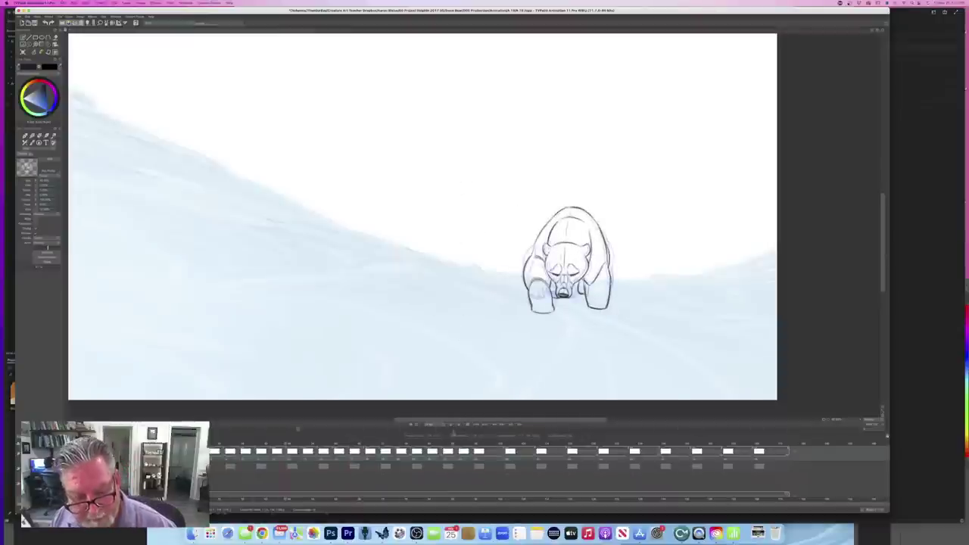
left_click(460, 450)
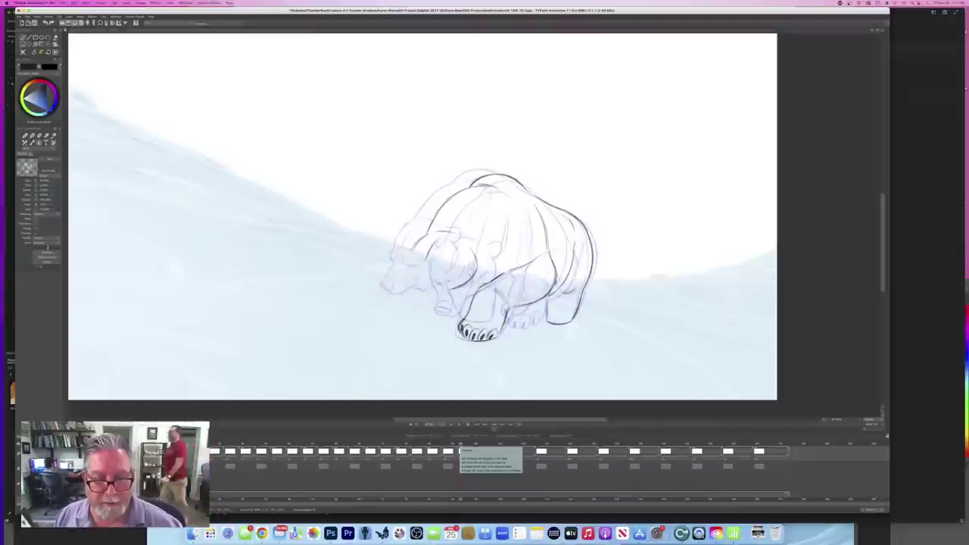
- Draw the short forehead line on the in-between, flipping against the previous drawing to place it
key("Left")
key("Right")
key("Left")
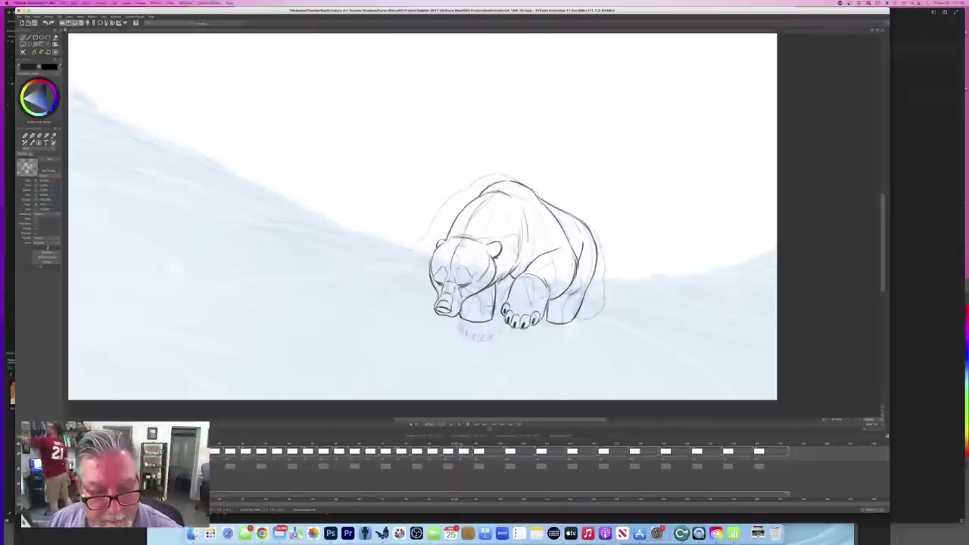
key("Right")
left_click_drag(419, 242, 413, 254)
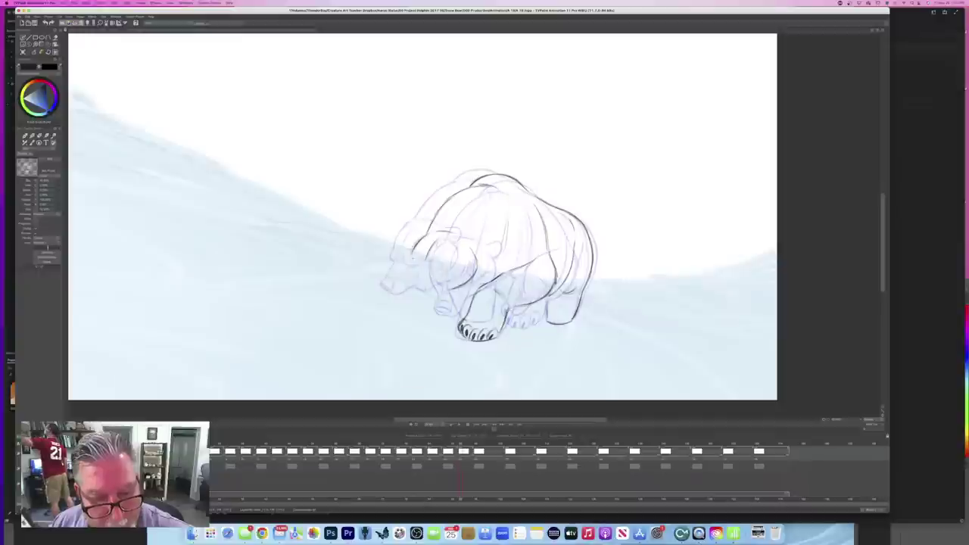
key("Left")
key("Right")
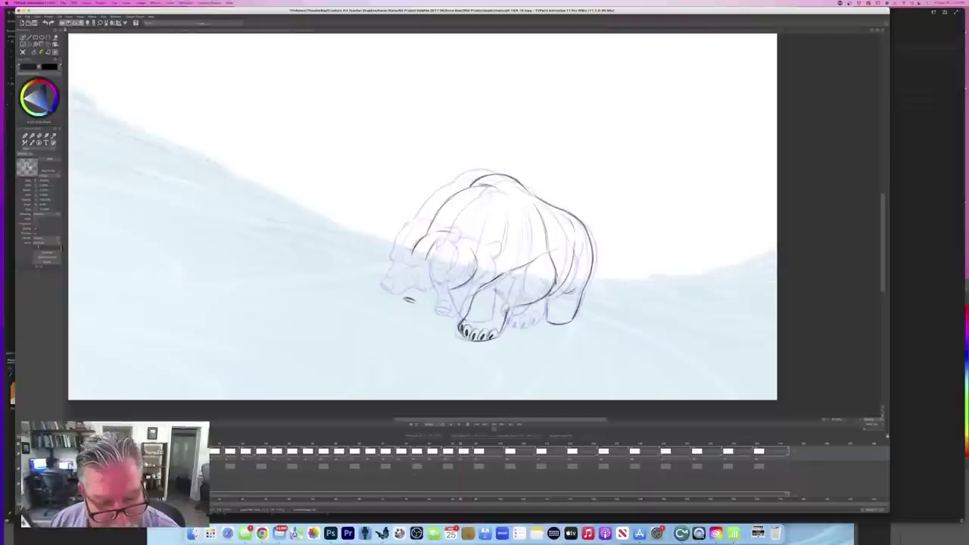
- Draw the small oval of the bear's nose ahead of the near forepaw, comparing its position with the neighbouring drawings
left_click_drag(413, 299, 416, 303)
key("Left")
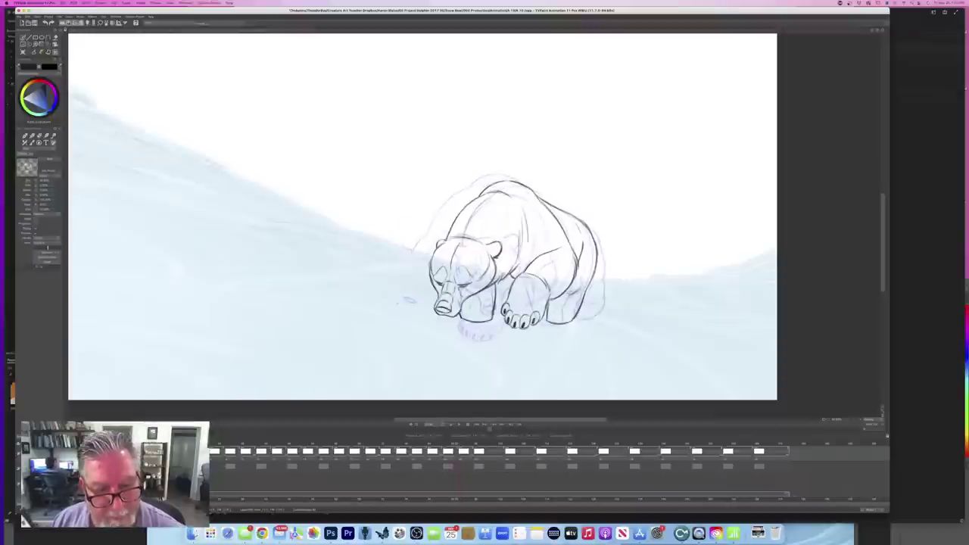
key("Right")
key("Right")
key("Left")
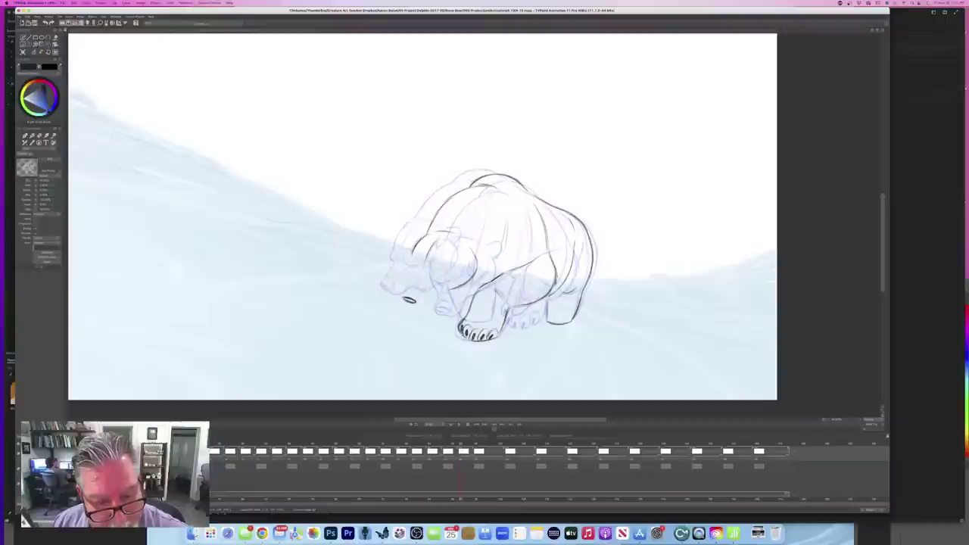
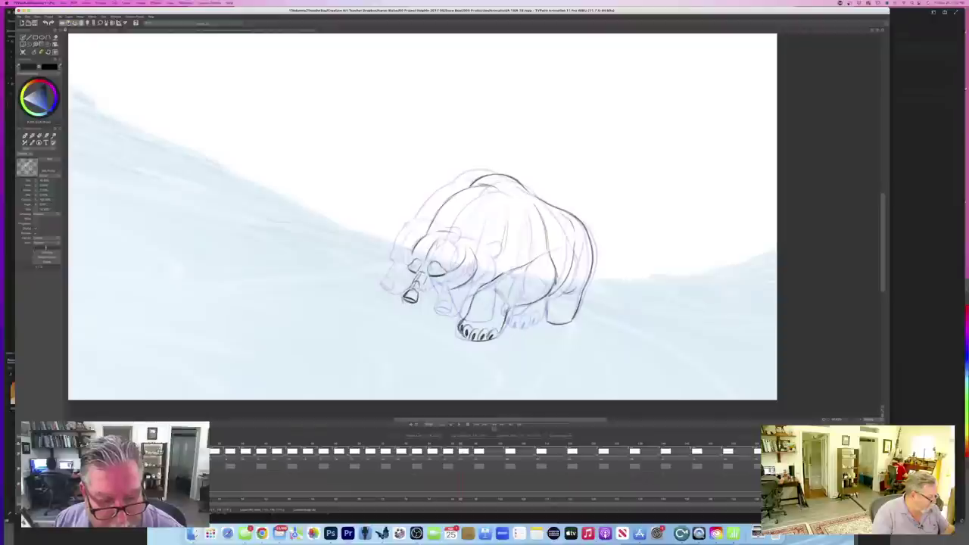
- Draw the mouth and chin line under the nose and darken the nose, checking it against the previous drawing
left_click_drag(402, 297, 422, 305)
key("Left")
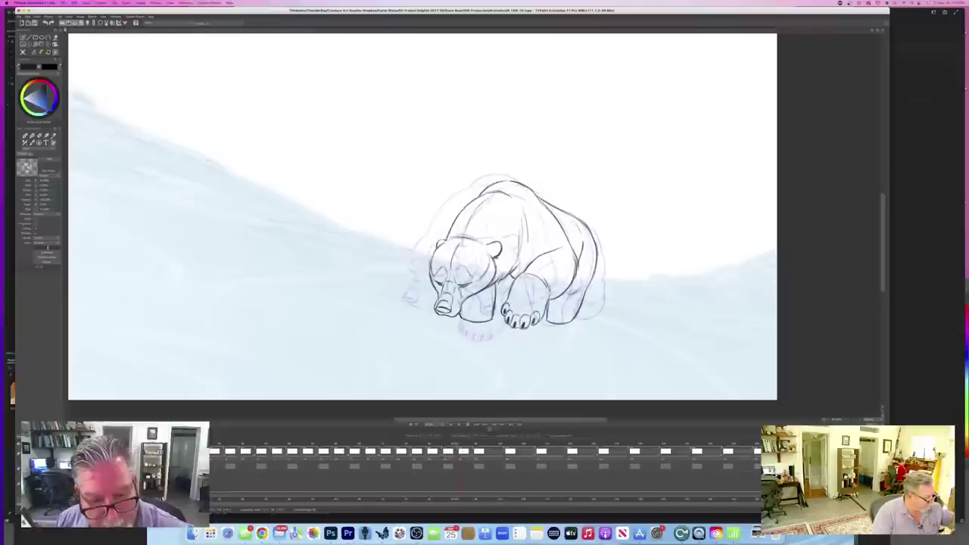
key("Right")
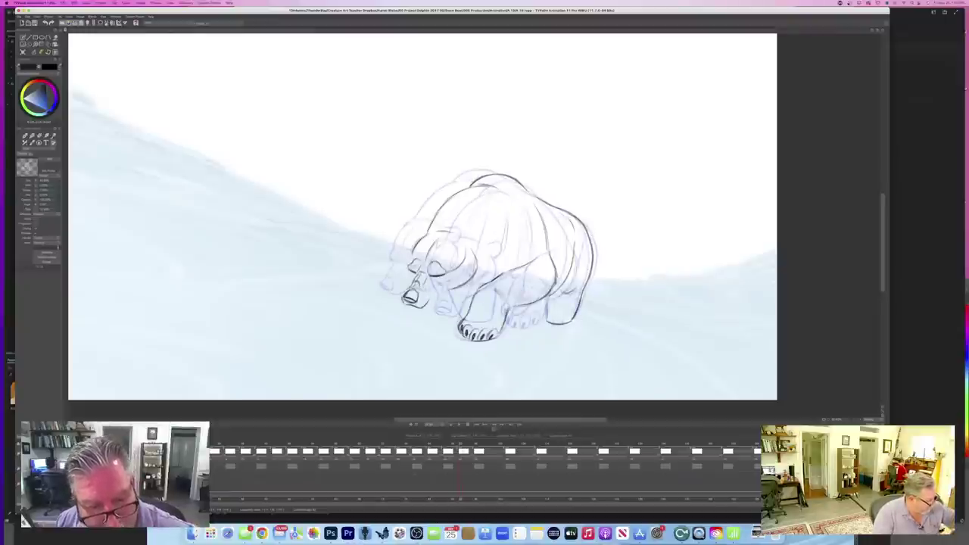
key("Left")
key("Right")
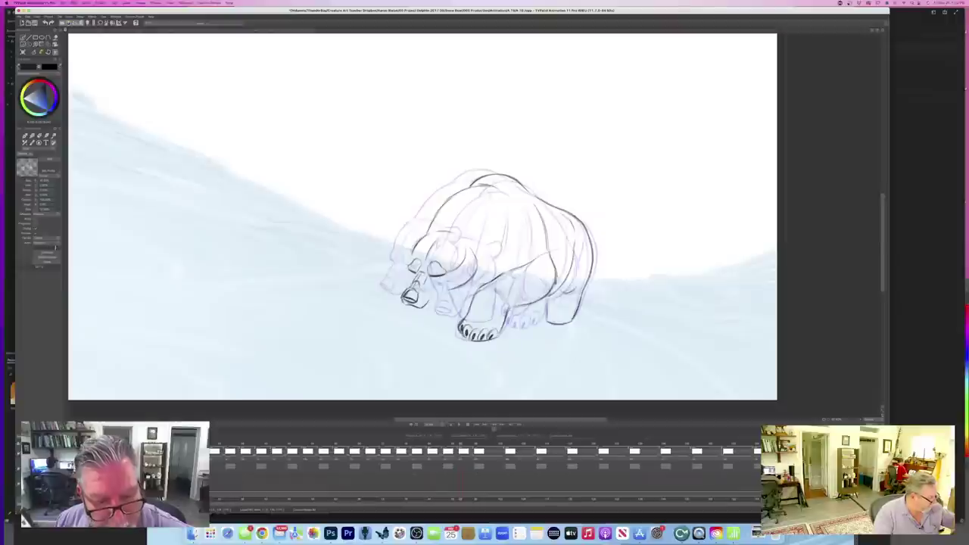
key("Left")
key("Right")
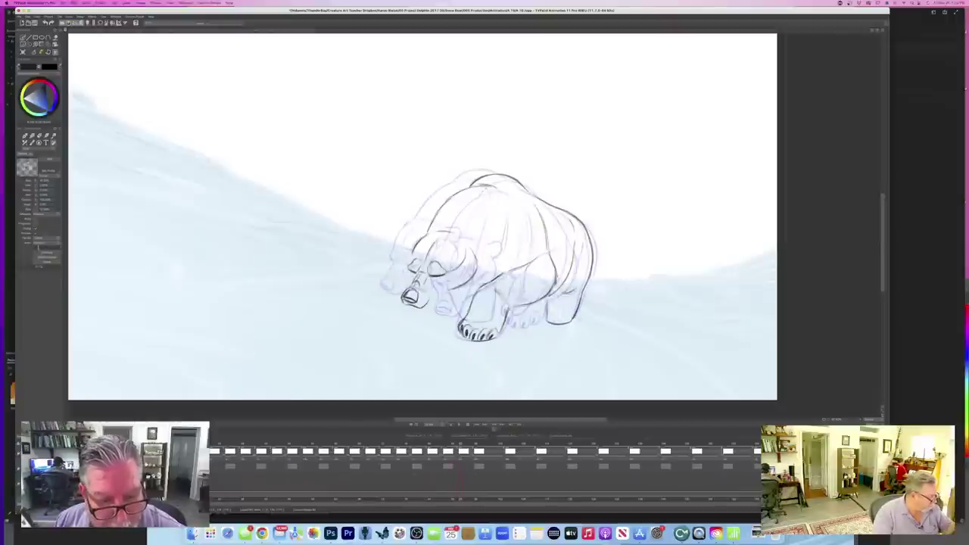
- Draw the far side of the face from the forehead down past the eye toward the muzzle, flipping to compare
key("Left")
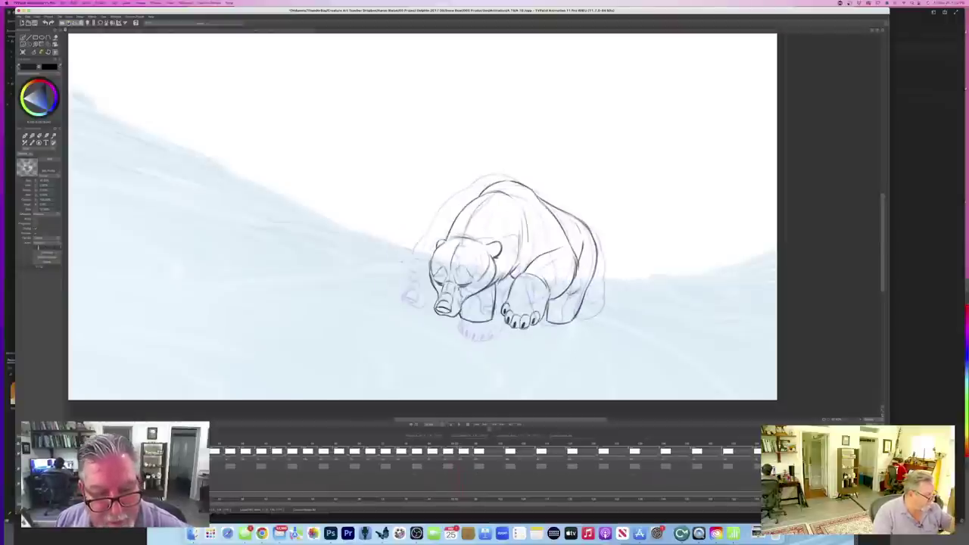
key("Right")
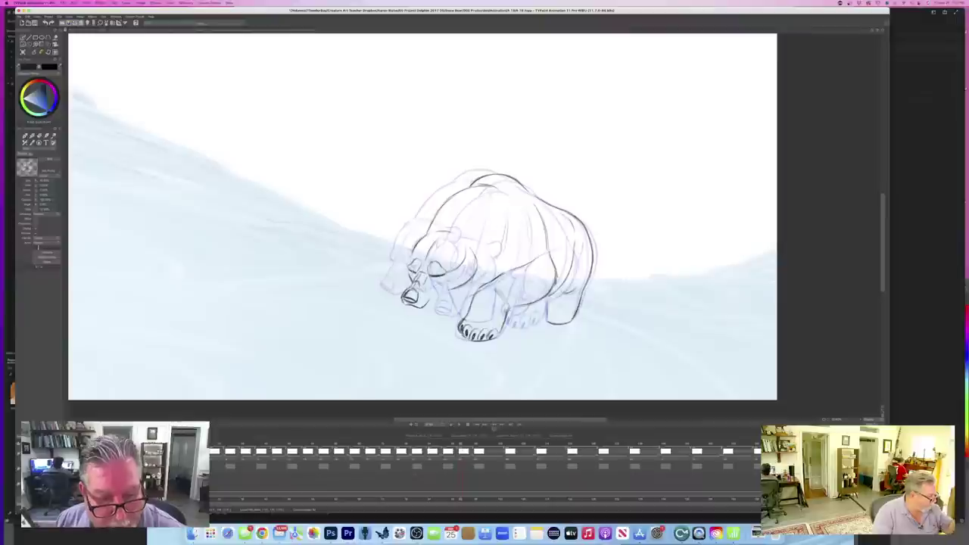
key("Left")
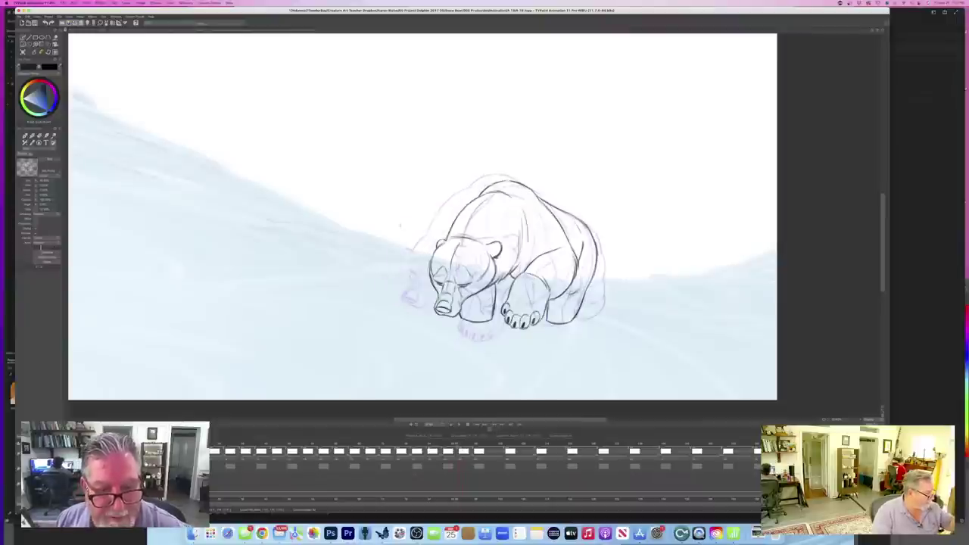
key("Right")
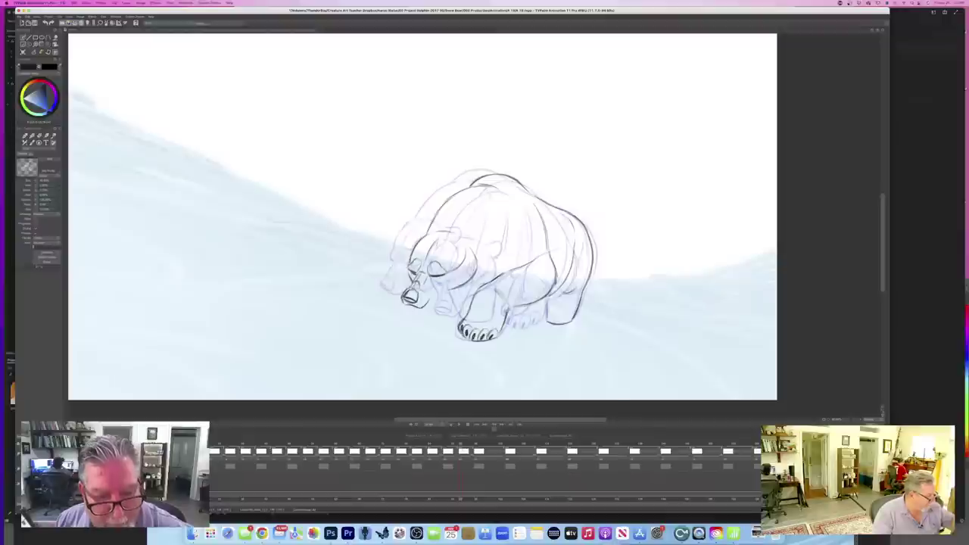
key("Left")
key("Right")
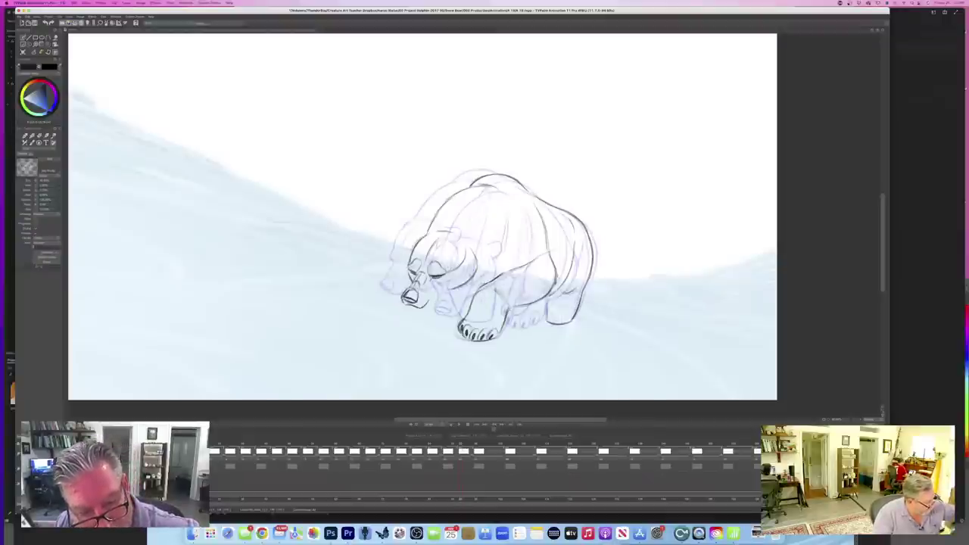
- Draw the jaw line from the chin back toward the cheek, flipping between adjacent drawings to match the head shape
key("Right")
key("Left")
key("Right")
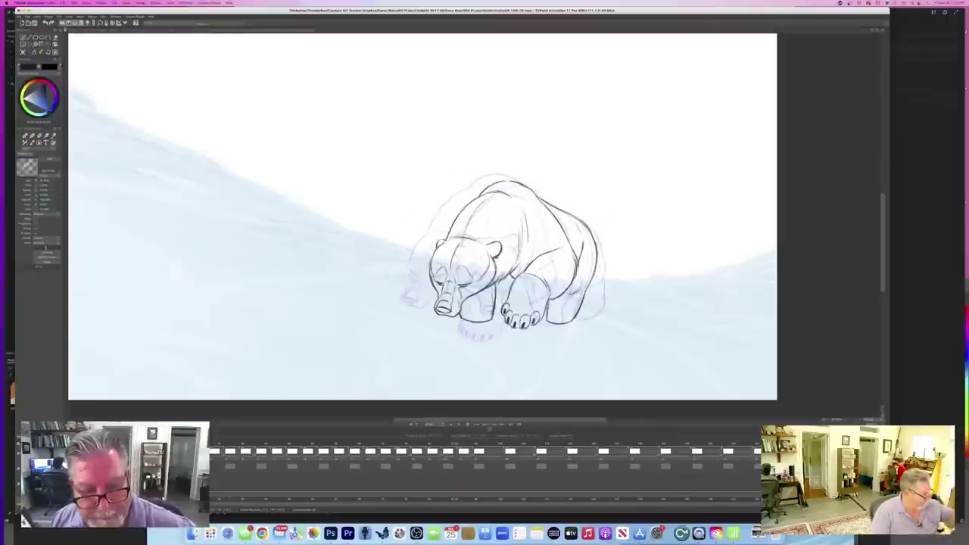
key("Left")
key("Right")
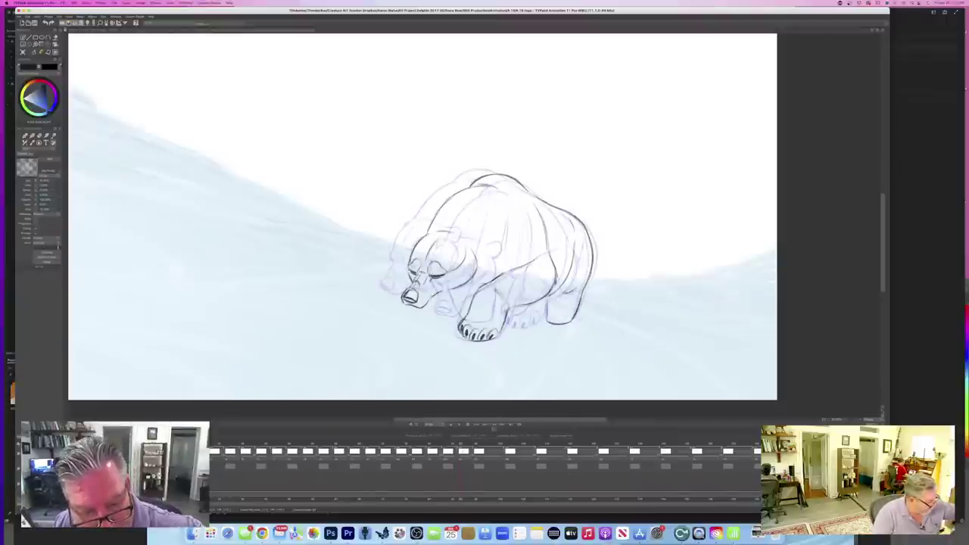
key("Left")
key("Right")
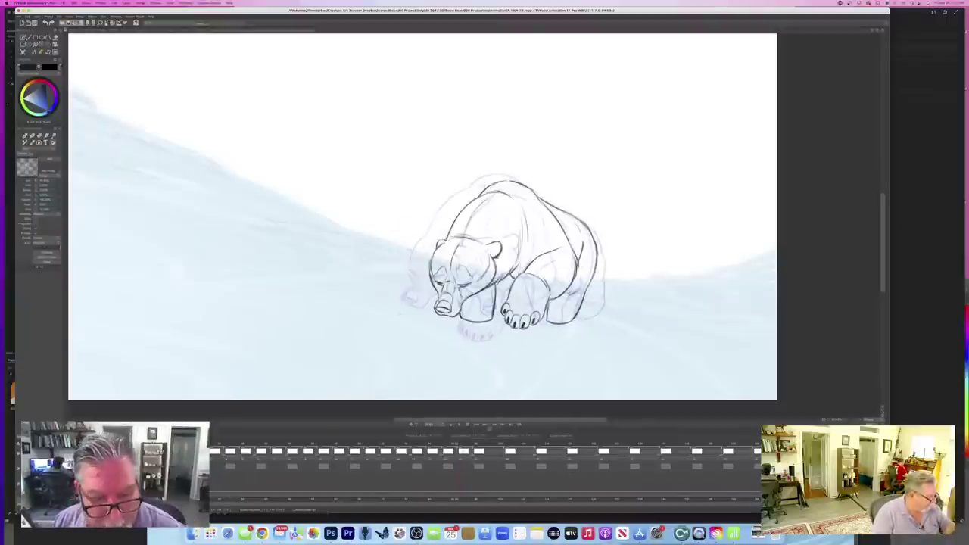
key("Left")
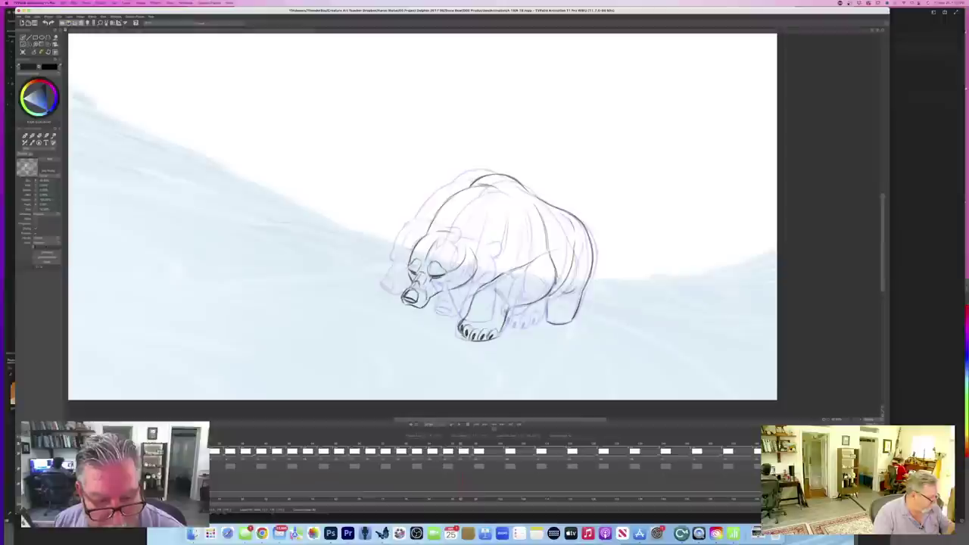
key("Right")
key("Left")
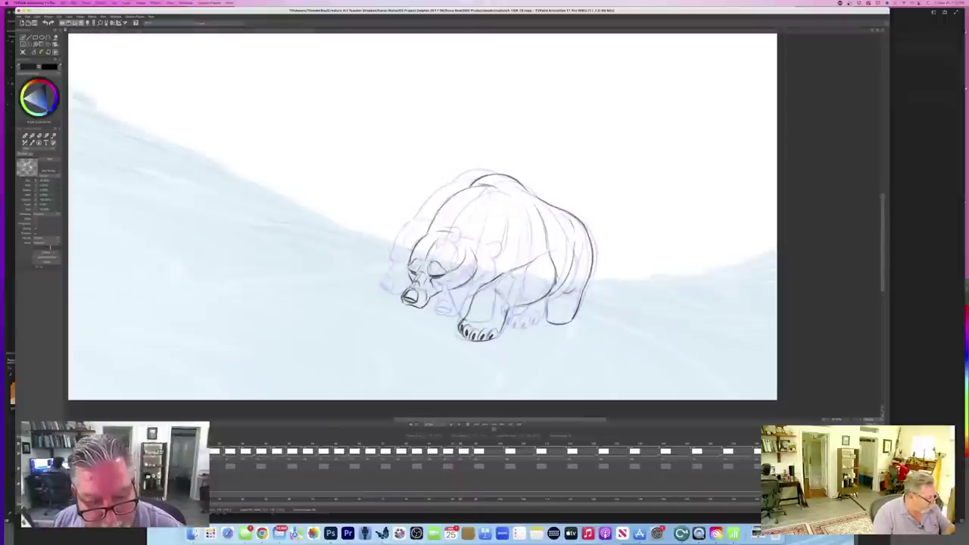
key("Right")
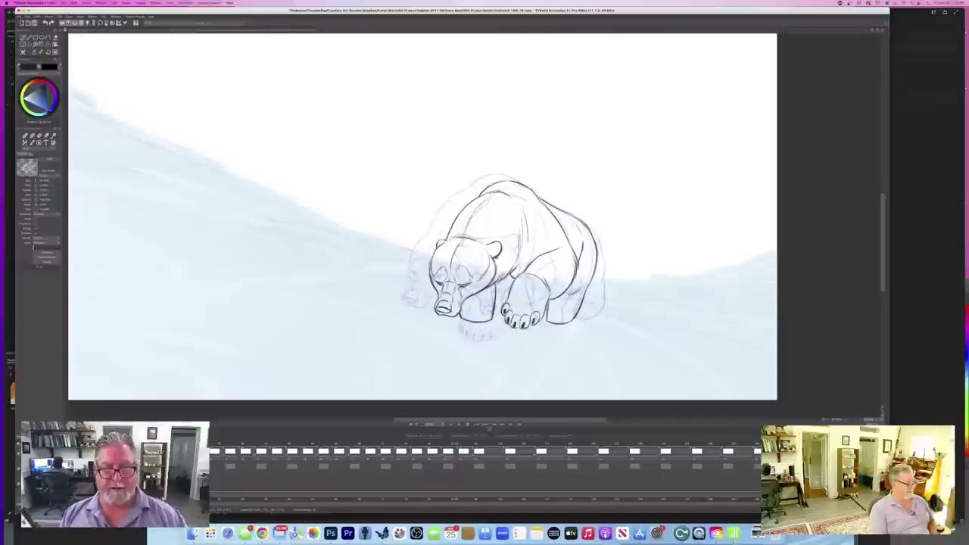
- Add the near and far ears to the head on the in-between, using the previous drawing as reference
key("Left")
key("Right")
key("Left")
key("Left")
key("Right")
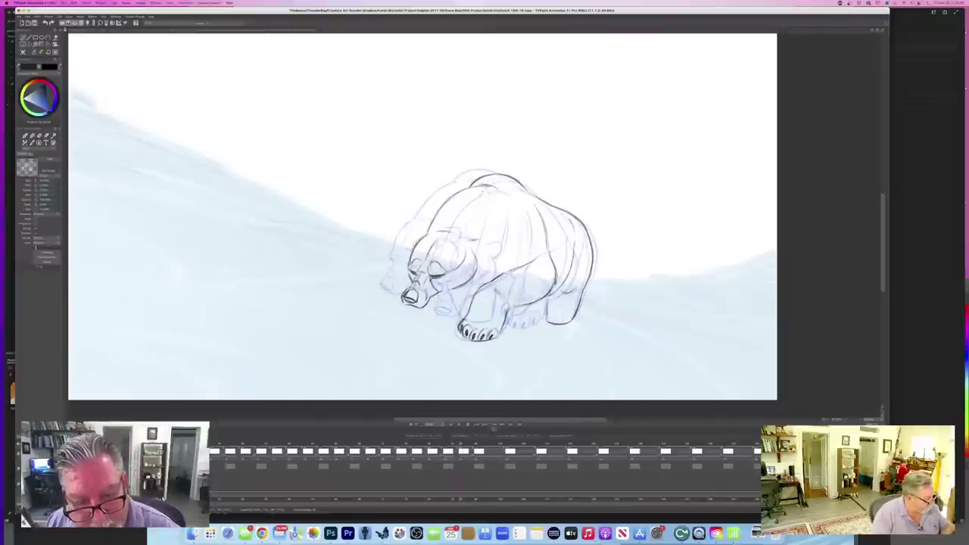
mouse_move(470, 247)
left_mouse_down()
mouse_move(480, 240)
mouse_move(484, 253)
mouse_move(483, 242)
left_mouse_up()
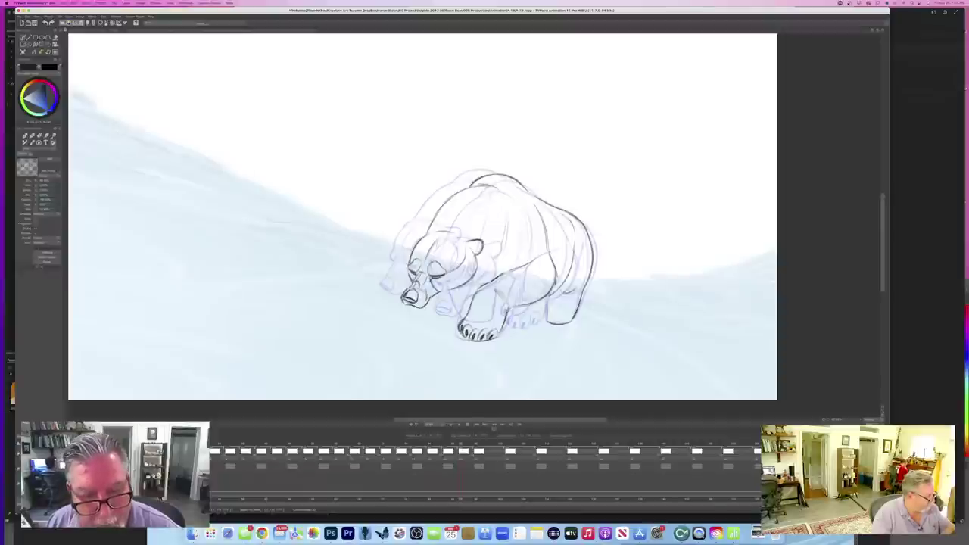
key("Left")
key("Right")
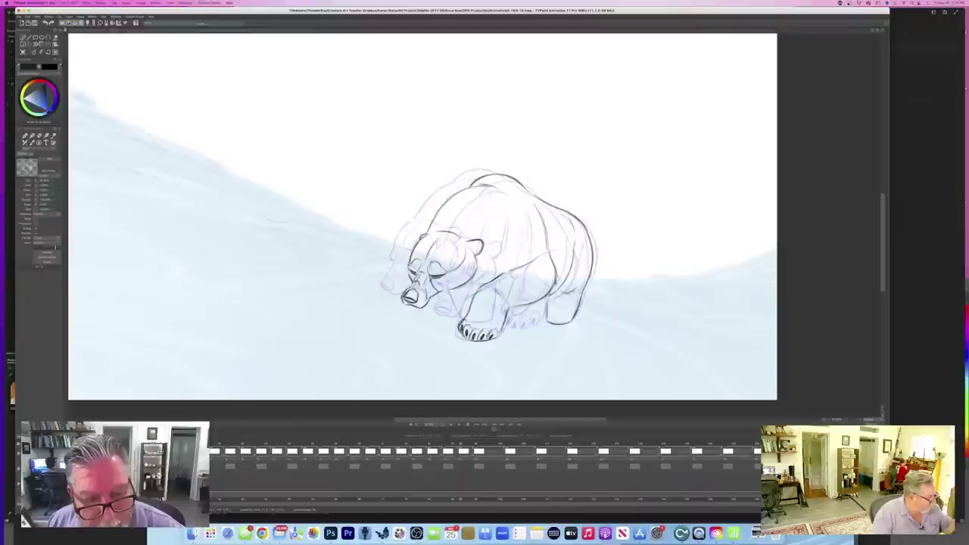
- Draw the neck line behind the near ear, flipping to the previous drawing to keep it consistent
key("Left")
key("Right")
key("Left")
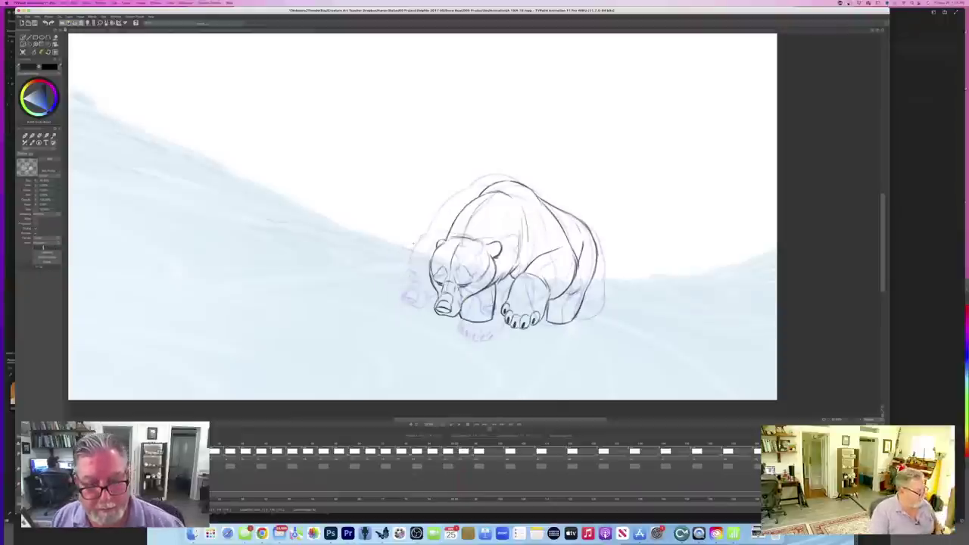
key("Right")
key("Left")
key("Right")
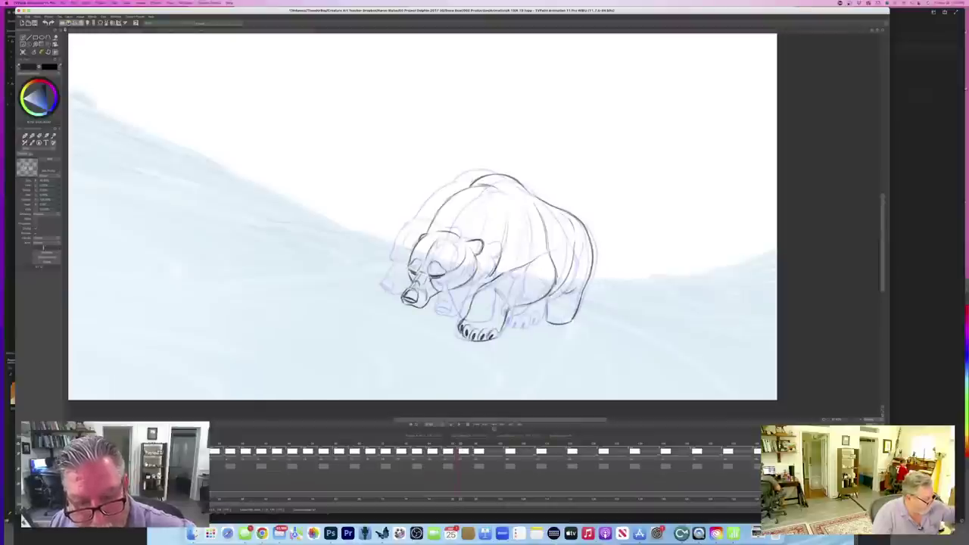
key("Left")
key("Right")
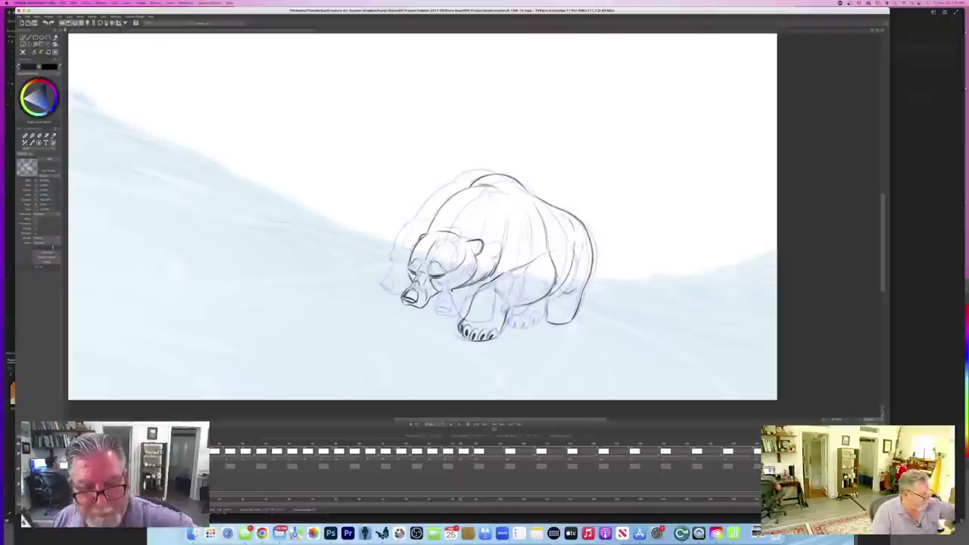
- Draw the throat lines joining the cheek and neck to the top of the near foreleg
key("Left")
key("Right")
key("Left")
key("Right")
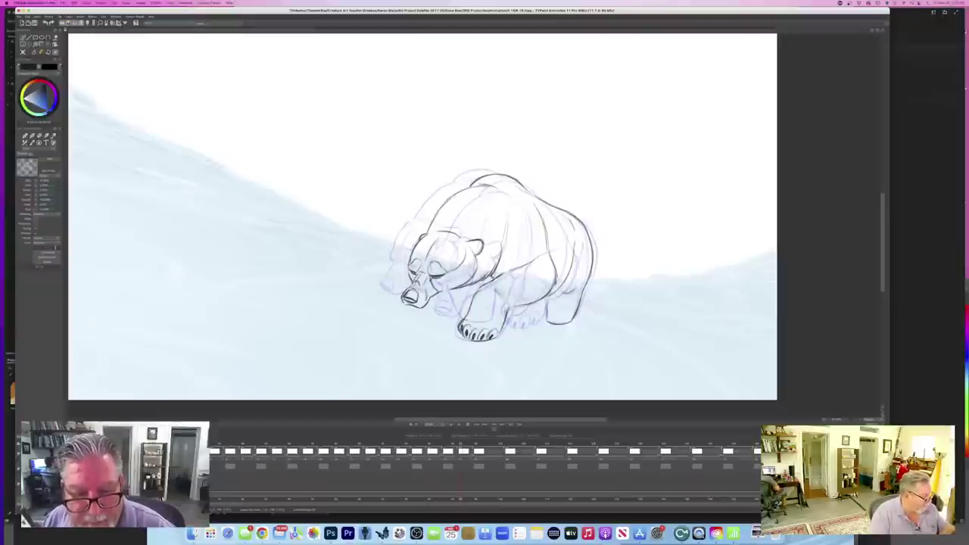
key("Left")
key("Right")
- Flip between the in-between and the previous drawing to examine how the head and forelegs move
key("Left")
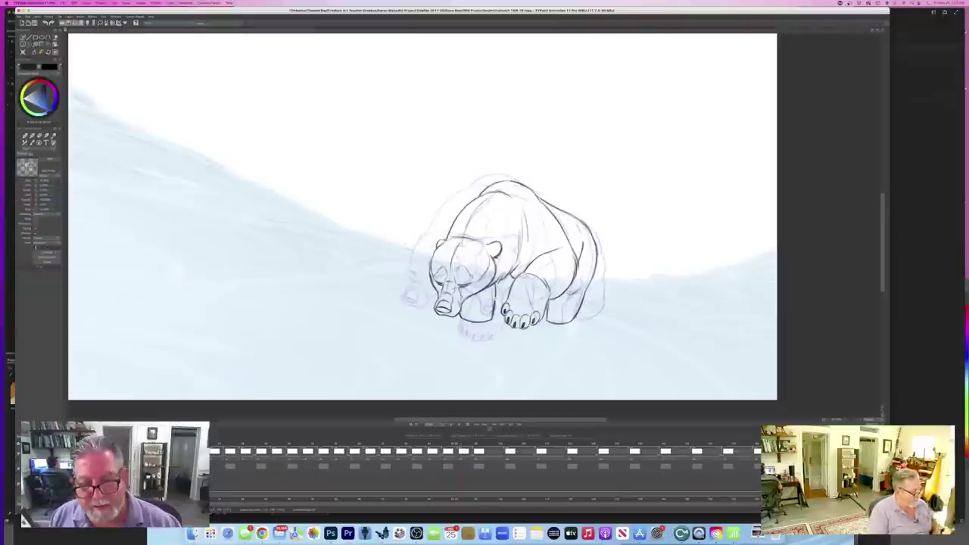
key("Right")
key("Left")
key("Right")
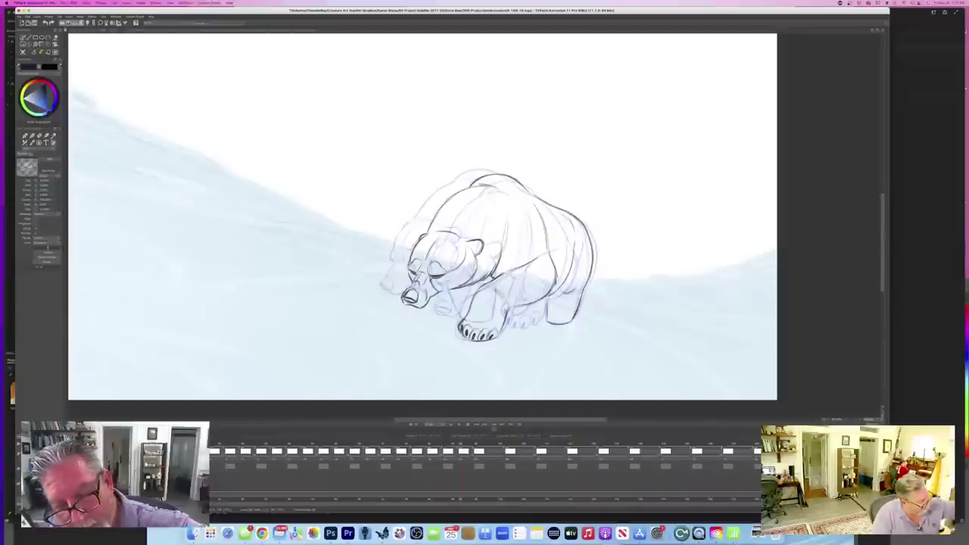
key("Left")
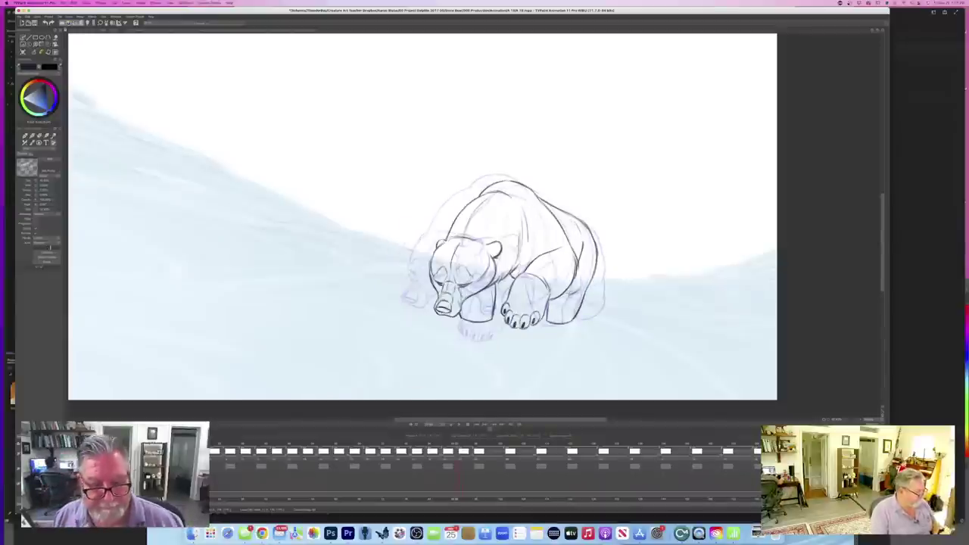
key("Right")
key("Left")
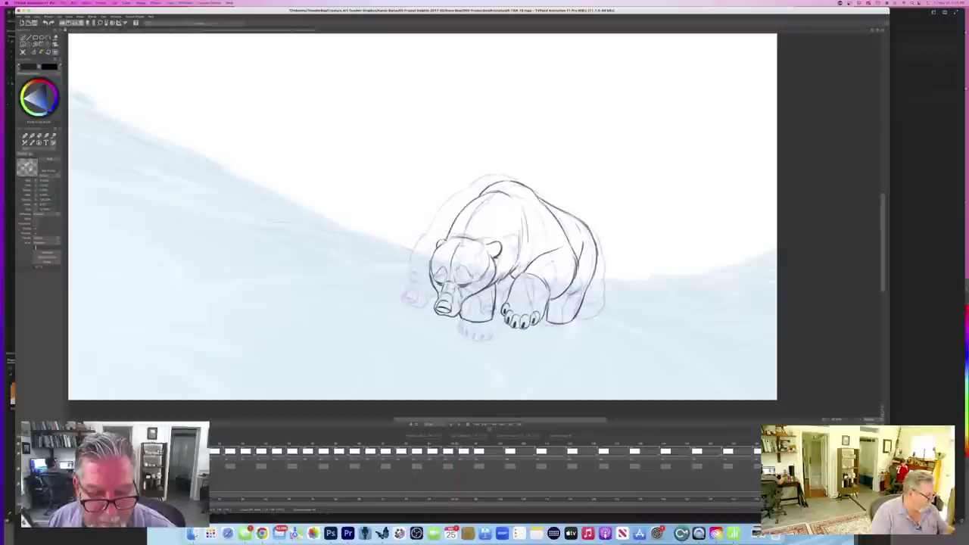
key("Right")
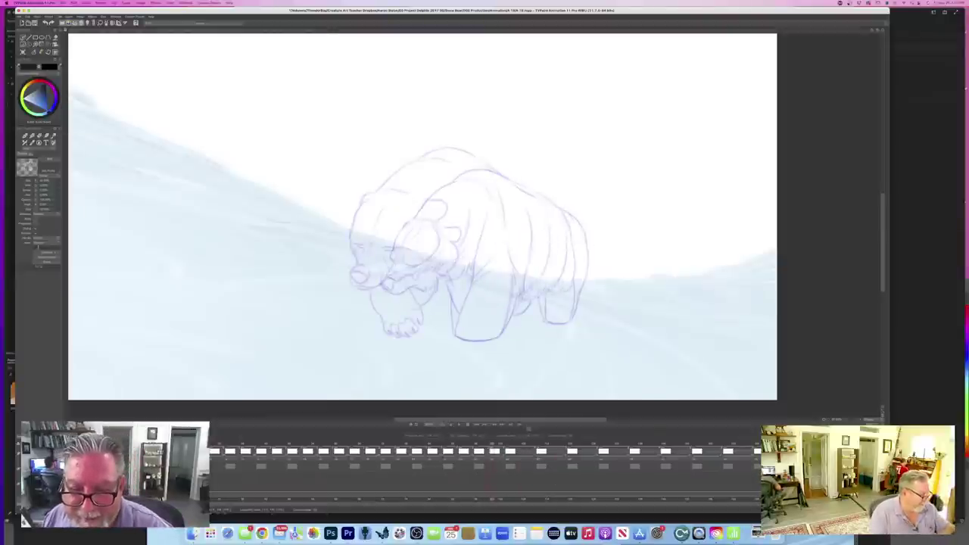
- Draw the bear's upper contour on the new in-between, from the shoulder hump along the back to the rump, checking against the previous drawing
left_click_drag(562, 206, 576, 229)
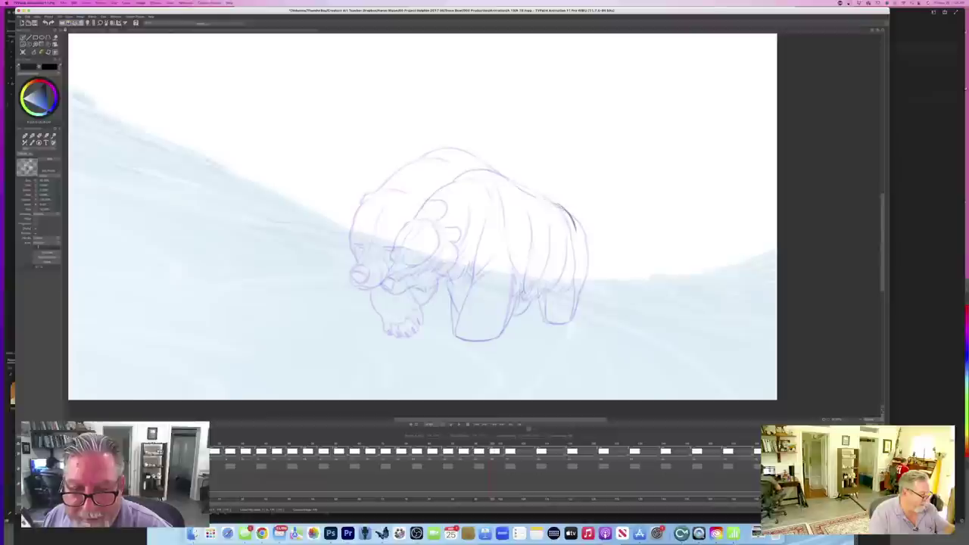
key("Left")
key("Right")
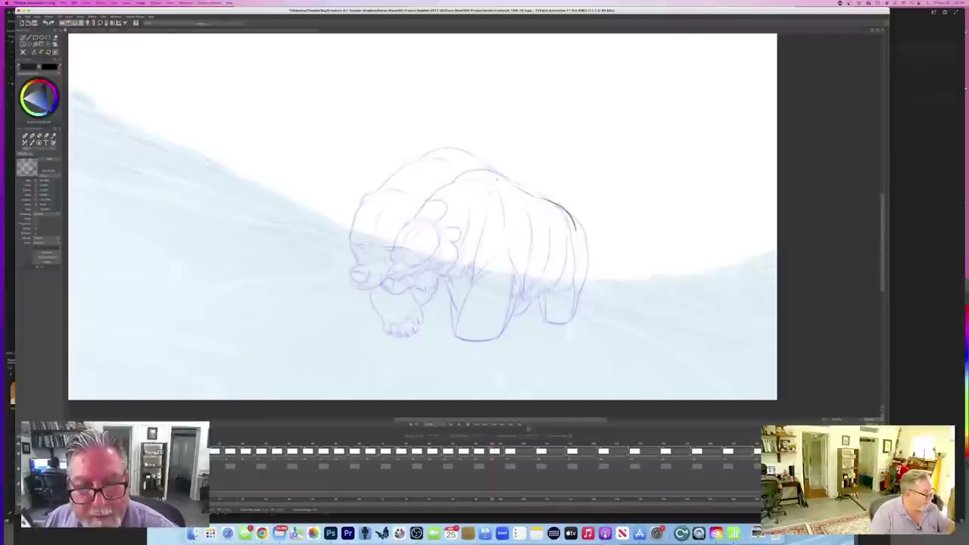
left_click_drag(473, 158, 497, 173)
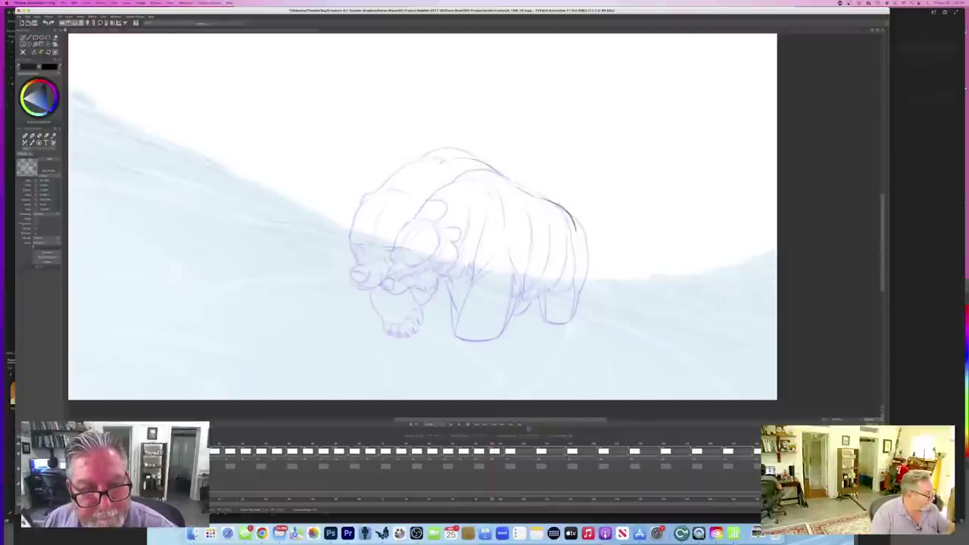
mouse_move(438, 162)
left_mouse_down()
mouse_move(492, 165)
mouse_move(473, 160)
left_mouse_up()
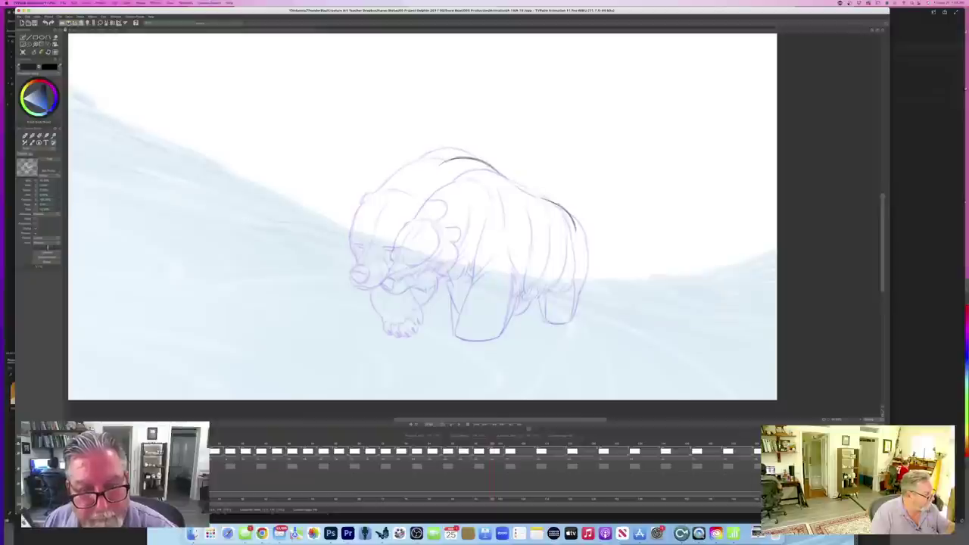
key("Left")
key("Right")
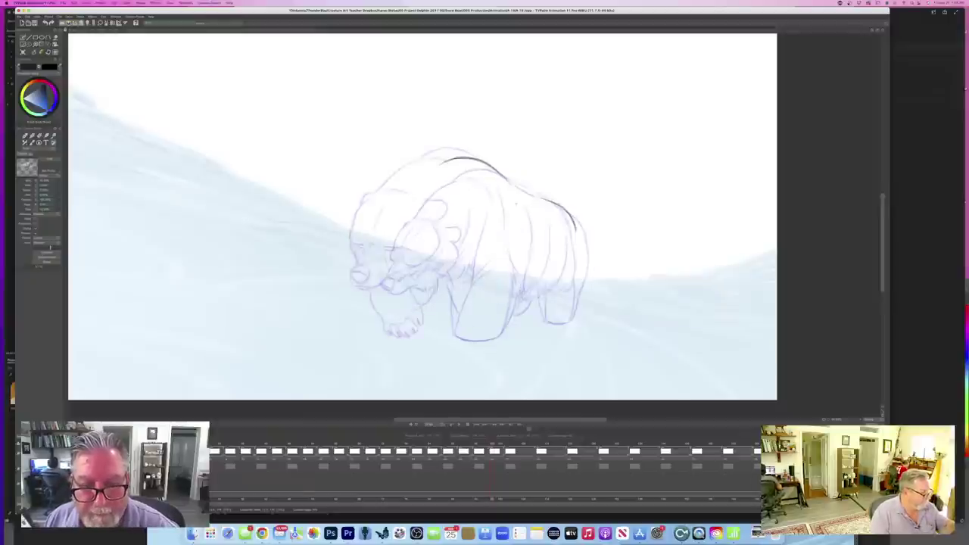
- Draw the flank line behind the shoulder and the rear edge of the near foreleg with fur strokes at the elbow
left_click_drag(515, 201, 521, 232)
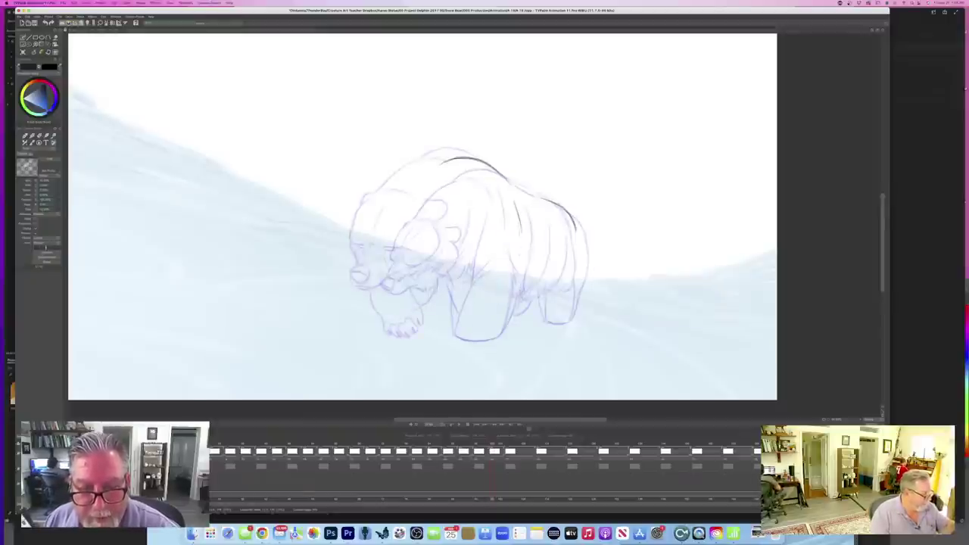
key("Left")
key("Right")
key("Left")
key("Right")
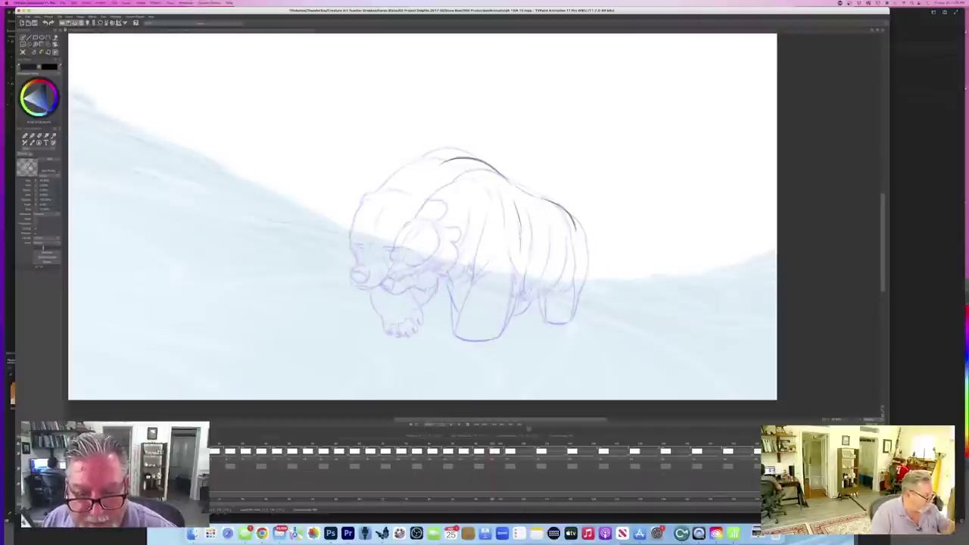
mouse_move(520, 267)
left_mouse_down()
mouse_move(521, 295)
mouse_move(501, 336)
left_mouse_up()
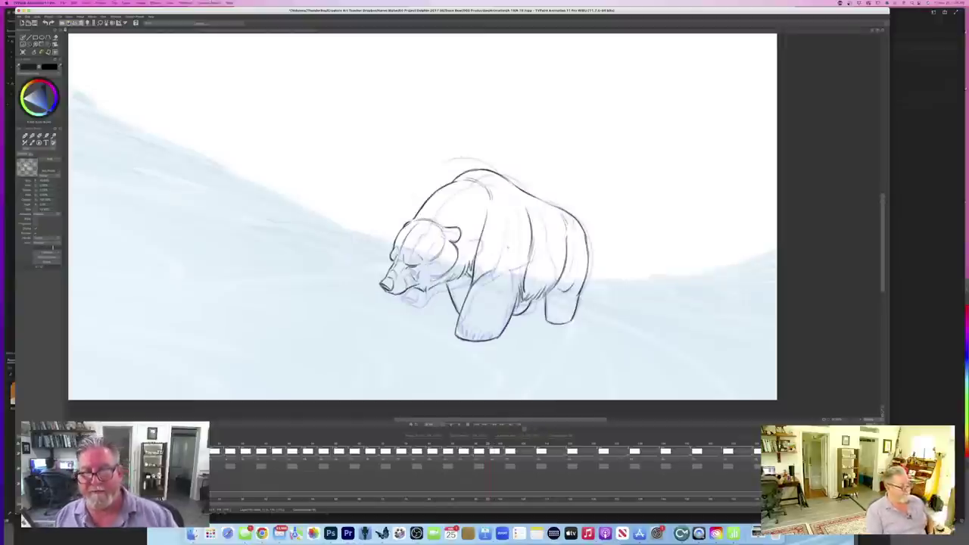
key("Right")
key("Left")
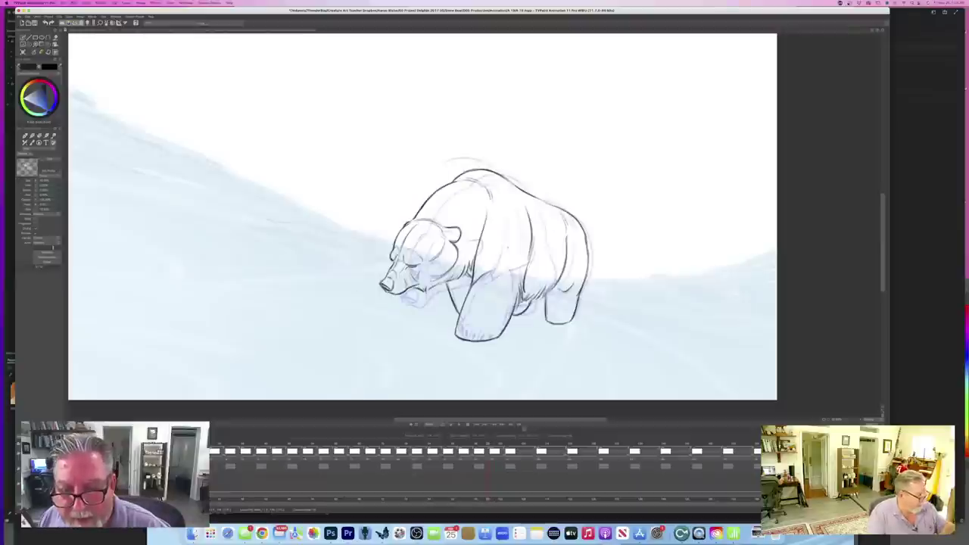
key("Right")
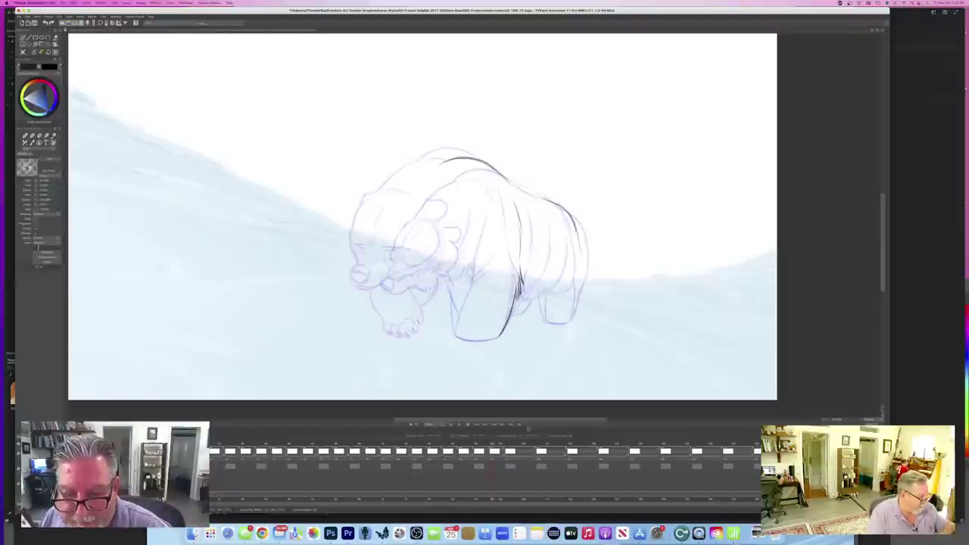
- Continue the rump contour down into the rear edge of the near hind leg
left_click_drag(578, 231, 574, 319)
left_click_drag(573, 291, 571, 320)
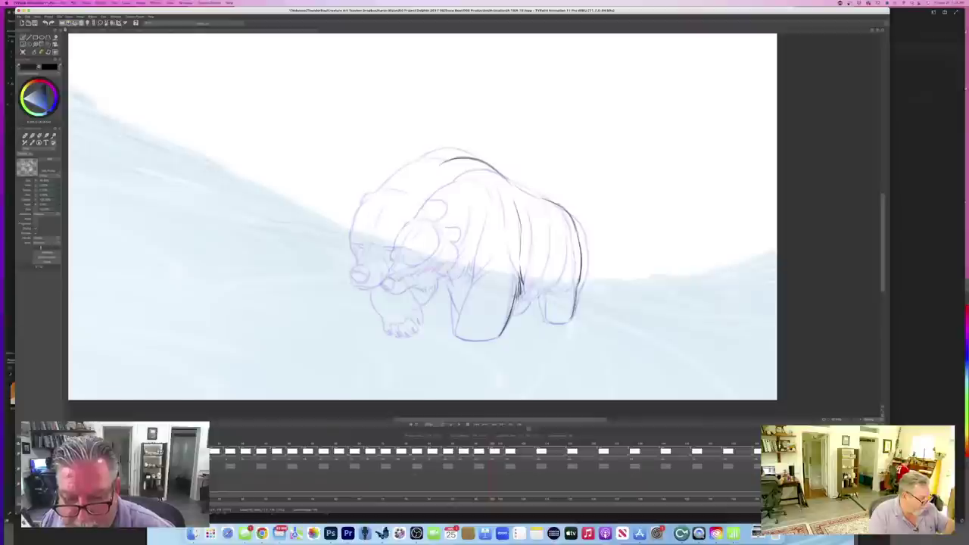
key("Left")
key("Right")
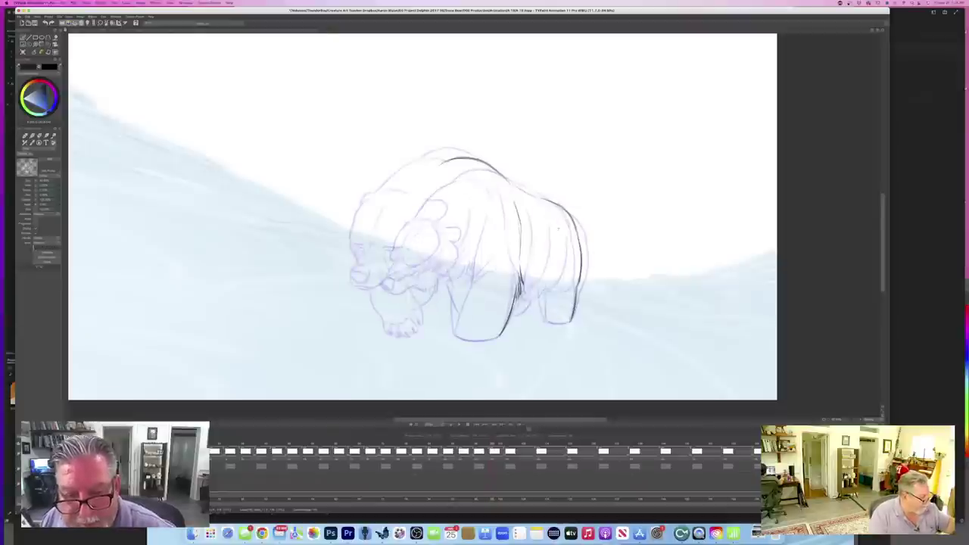
- Draw the thigh line inside the hindquarters and the shaggy belly fur between the near foreleg and hind leg
mouse_move(559, 231)
left_mouse_down()
mouse_move(546, 289)
mouse_move(521, 301)
left_mouse_up()
left_click_drag(528, 292, 518, 299)
key("Left")
key("Right")
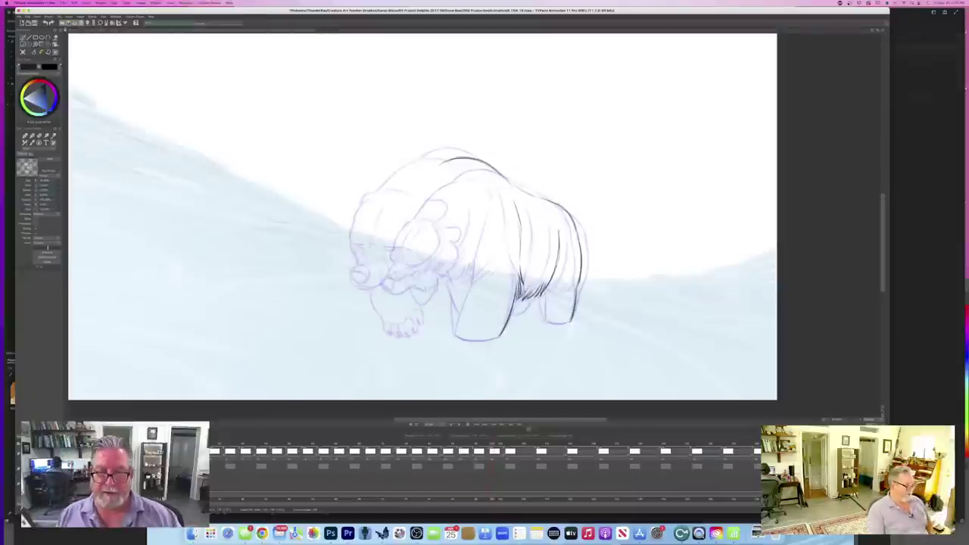
key("Left")
key("Right")
- Complete the near hind leg with its front edge and the foot's bottom line, flipping to the previous drawing to compare
left_click_drag(569, 285, 546, 321)
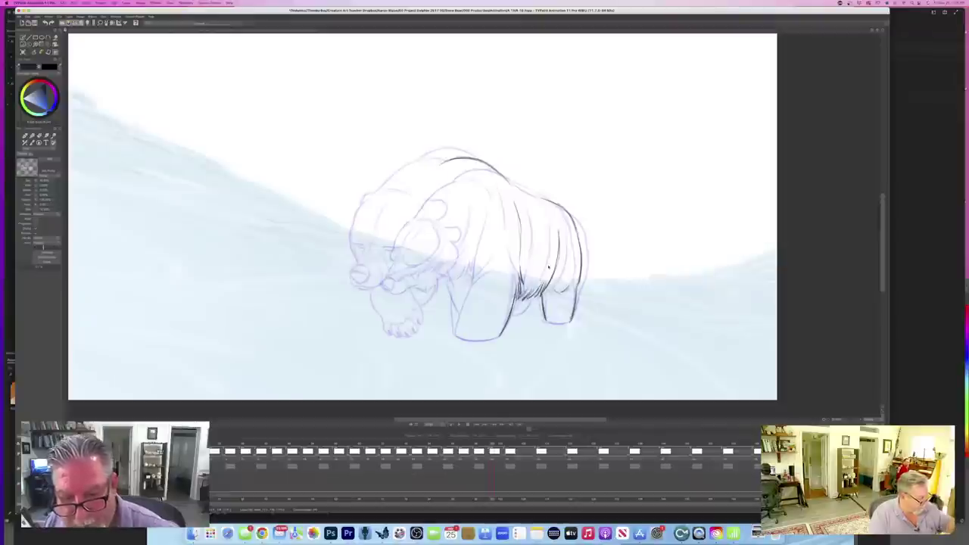
key("Left")
key("Right")
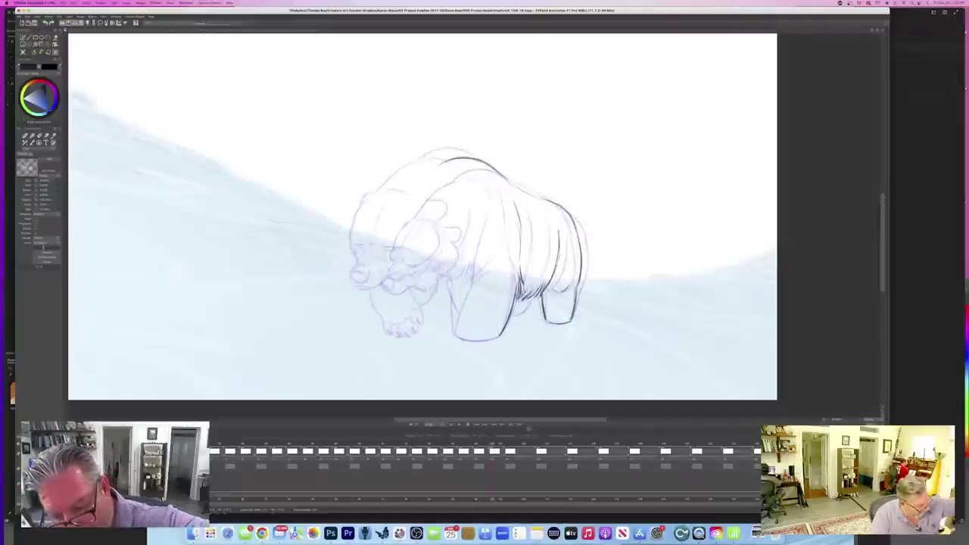
left_click_drag(546, 320, 572, 321)
key("Left")
key("Right")
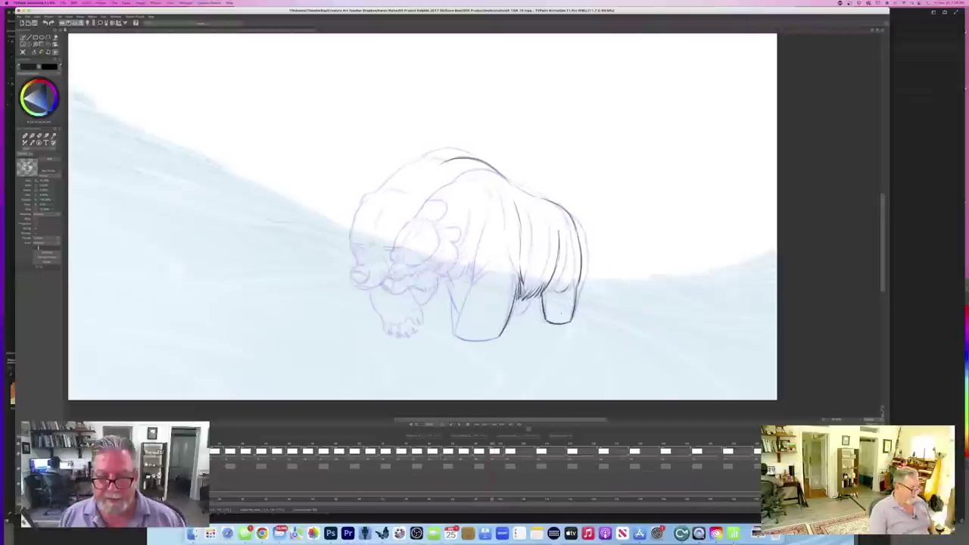
key("Left")
key("Right")
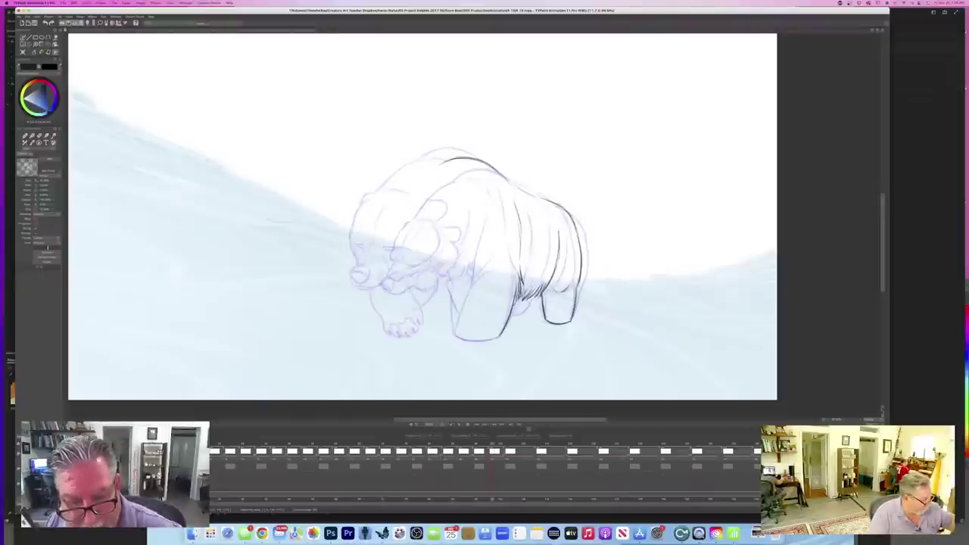
key("Left")
key("Right")
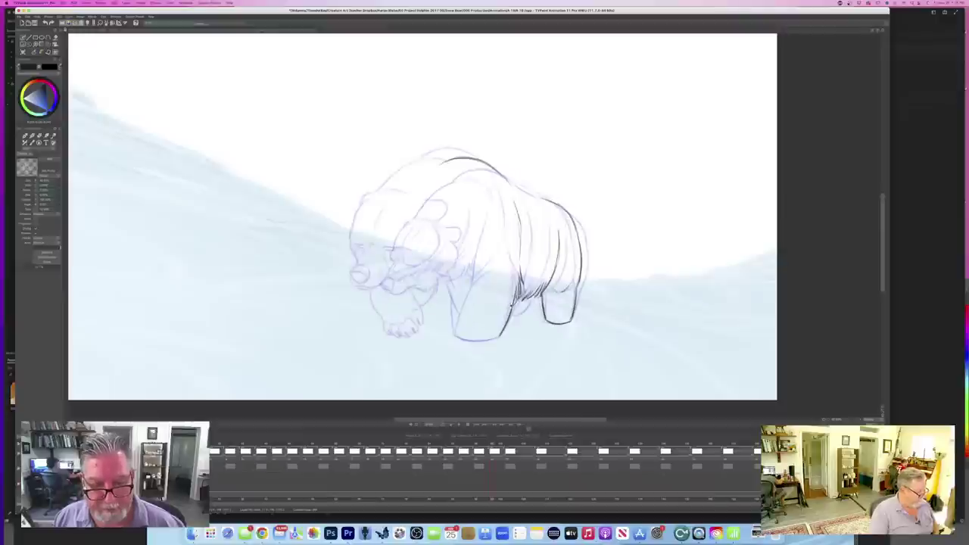
- Draw the shoulder blade contour below the hump and the fold lines running down the near shoulder
key("Left")
key("Right")
key("Left")
key("Right")
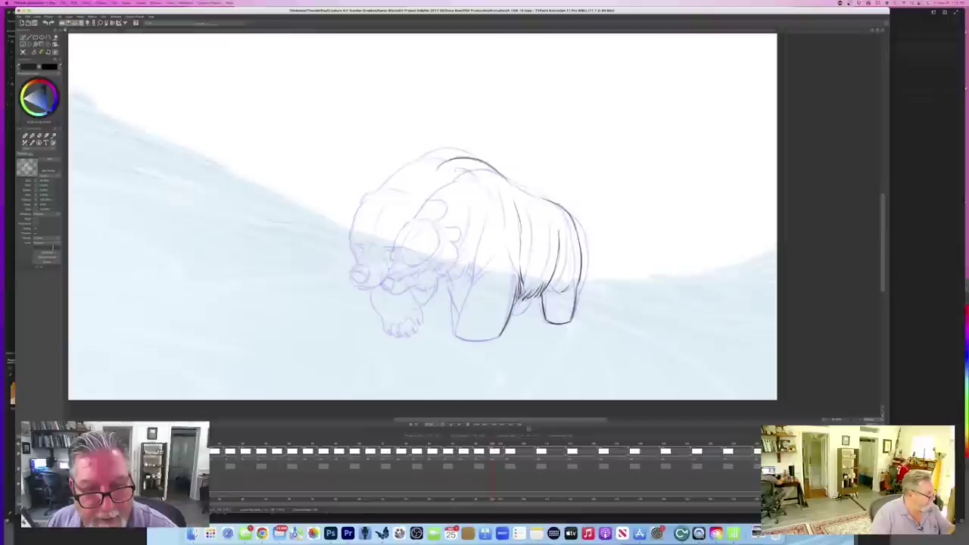
mouse_move(464, 170)
left_mouse_down()
mouse_move(476, 181)
mouse_move(468, 249)
left_mouse_up()
key("Left")
key("Right")
key("Left")
key("Right")
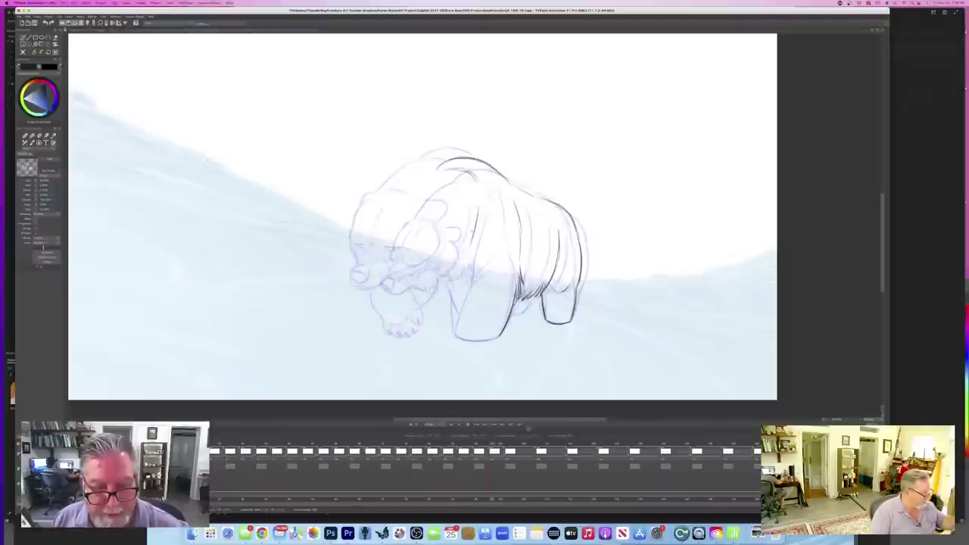
key("Right")
key("Left")
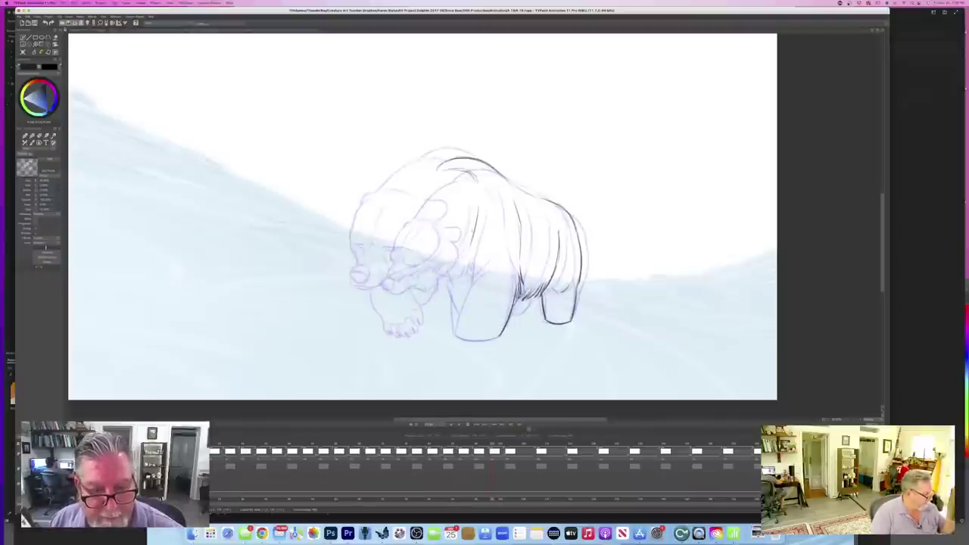
- Draw the chest line and the front edge of the near foreleg, flipping between neighbouring drawings for placement
left_click_drag(464, 259, 467, 285)
key("Right")
key("Left")
key("Right")
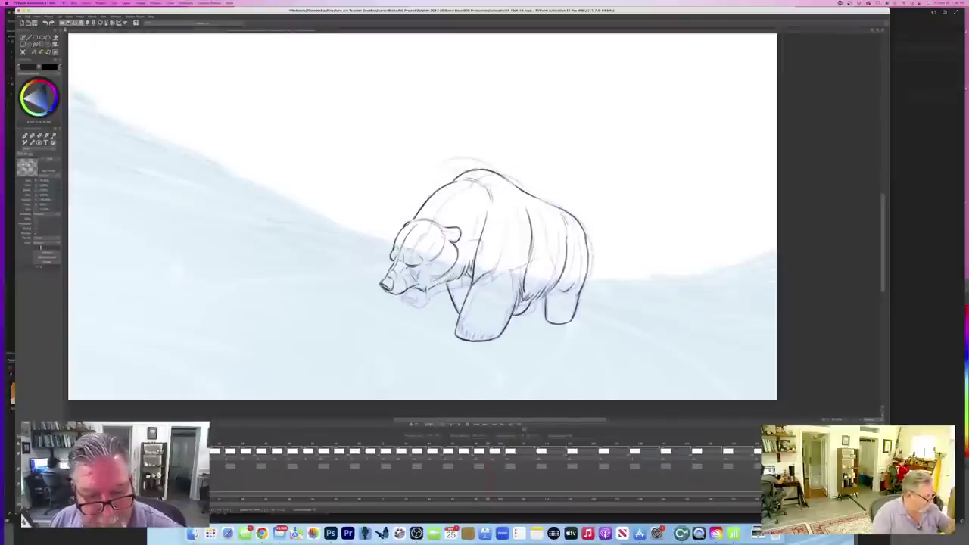
key("Left")
left_click_drag(465, 287, 454, 335)
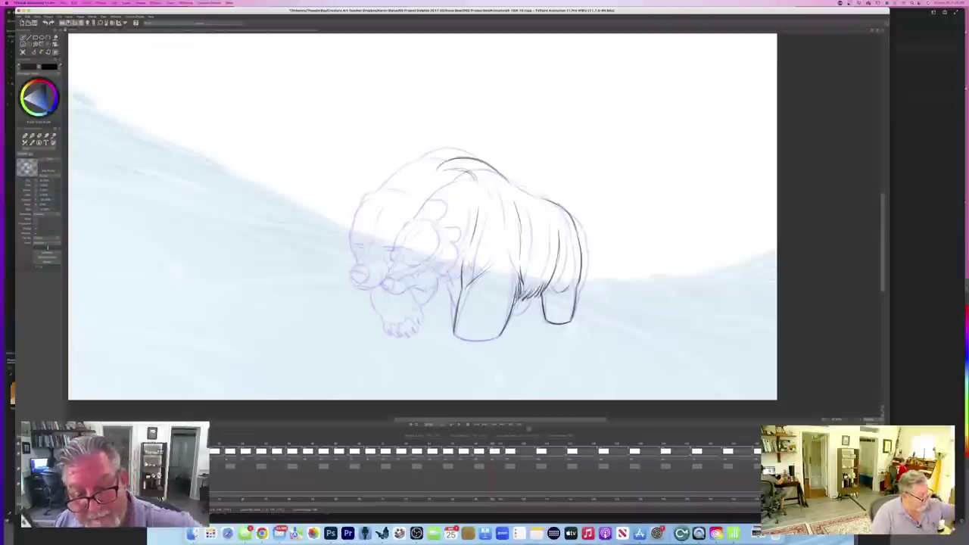
key("Right")
key("Left")
- Close the near foreleg with the paw's bottom line and add the crease above the elbow, comparing with the previous drawing
left_click_drag(496, 339, 457, 337)
key("Left")
key("Left")
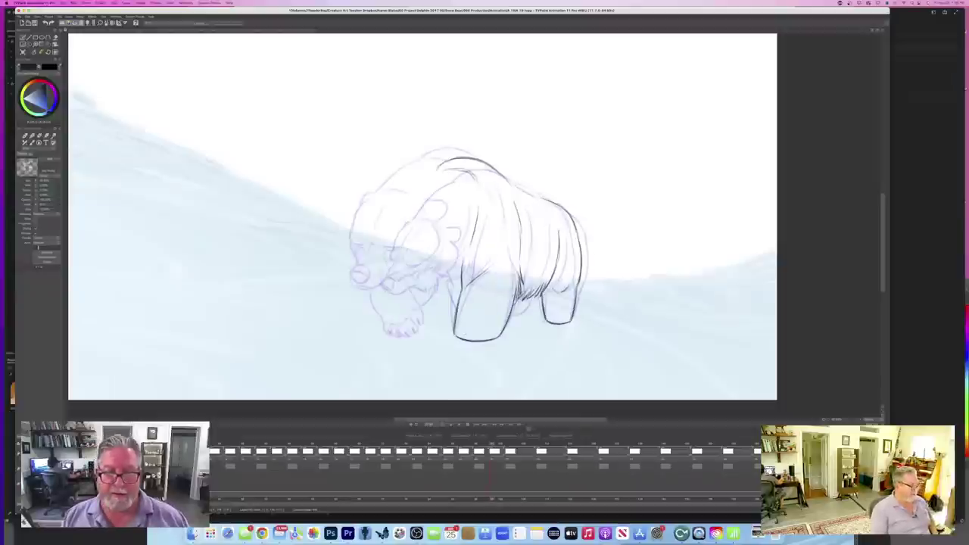
key("Right")
key("Left")
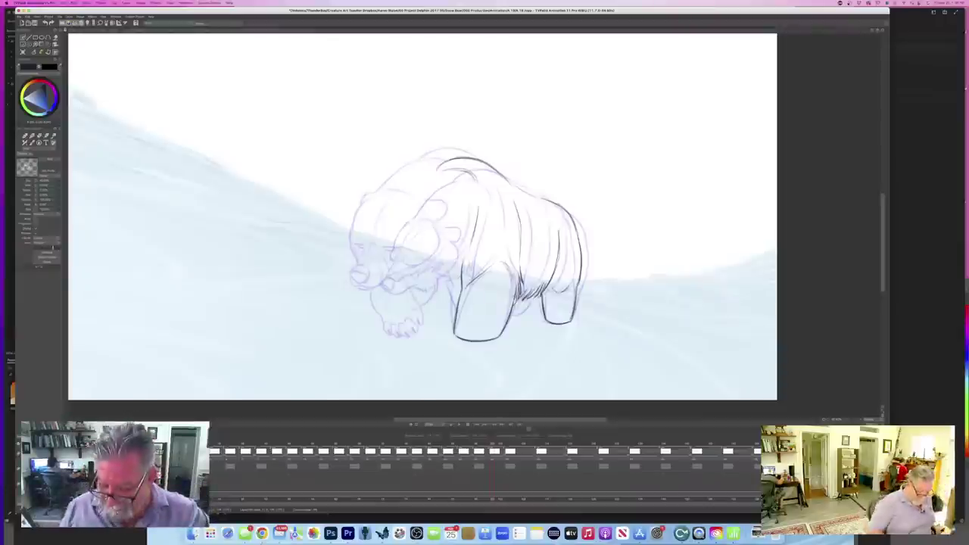
key("Left")
key("Right")
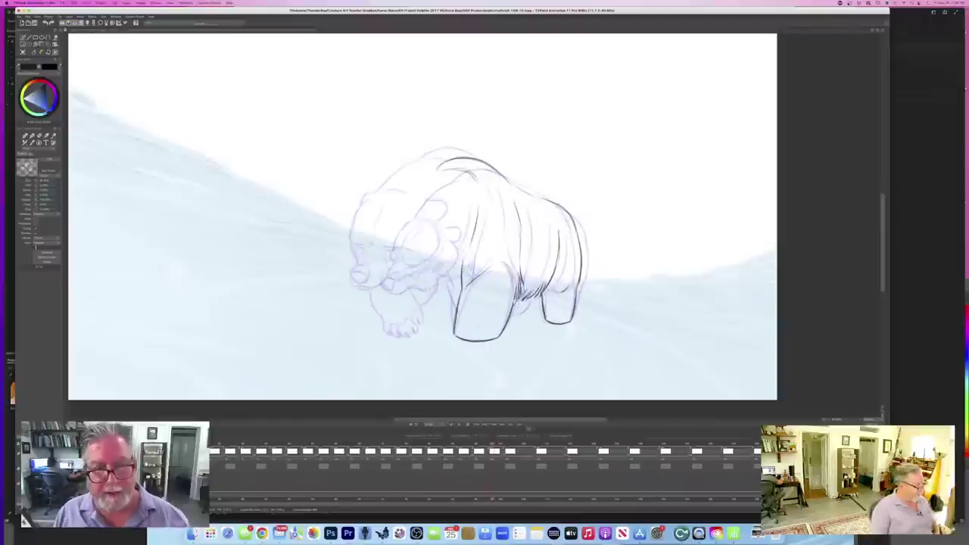
key("Left")
key("Right")
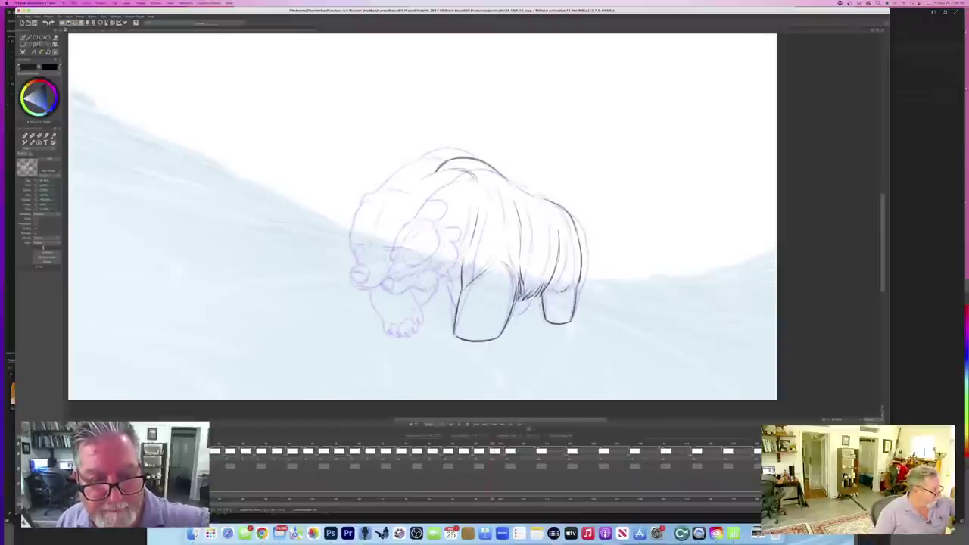
- Draw the neck's upper contour from the shoulder hump down toward the head
left_click_drag(437, 170, 398, 210)
key("Left")
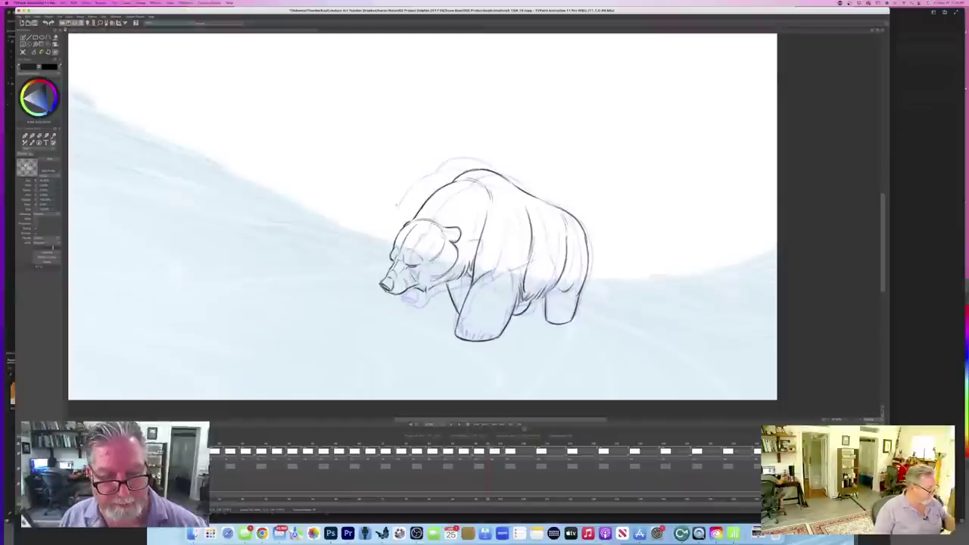
key("Right")
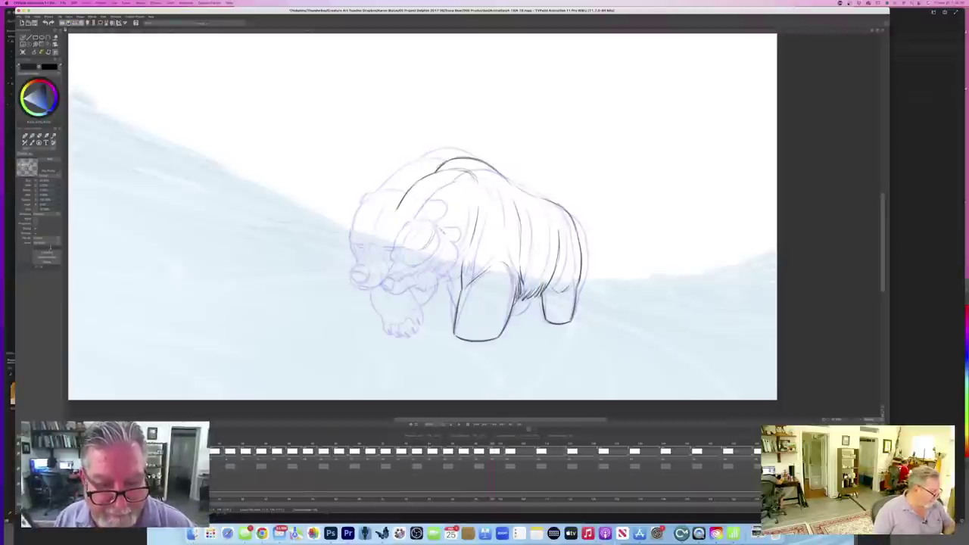
- Draw the curved cheek and jaw line on the near side of the head, checking it against the previous drawing
mouse_move(441, 227)
left_mouse_down()
mouse_move(449, 253)
mouse_move(422, 275)
left_mouse_up()
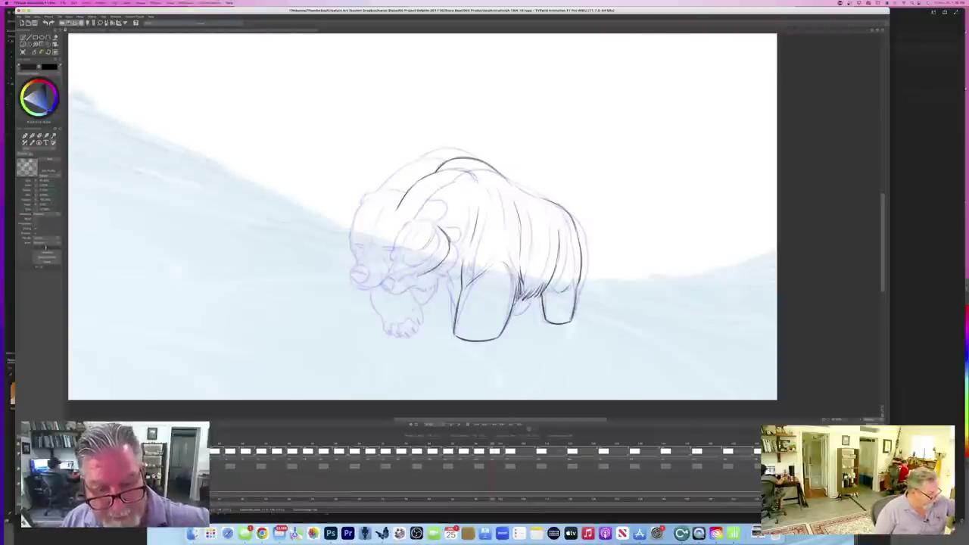
key("Left")
key("Right")
key("Left")
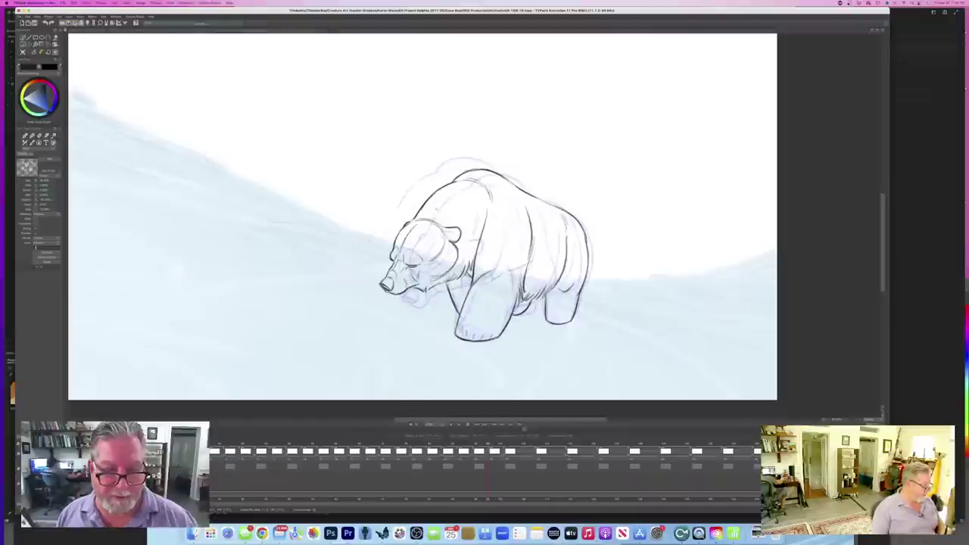
key("Right")
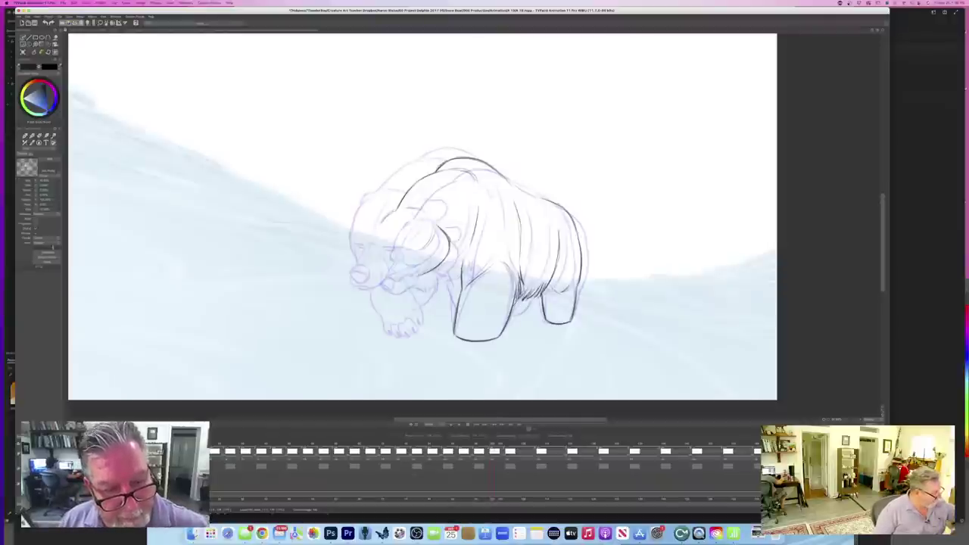
- Draw the top of the head curving down the far side of the forehead, and place the nose
left_click_drag(380, 224, 375, 245)
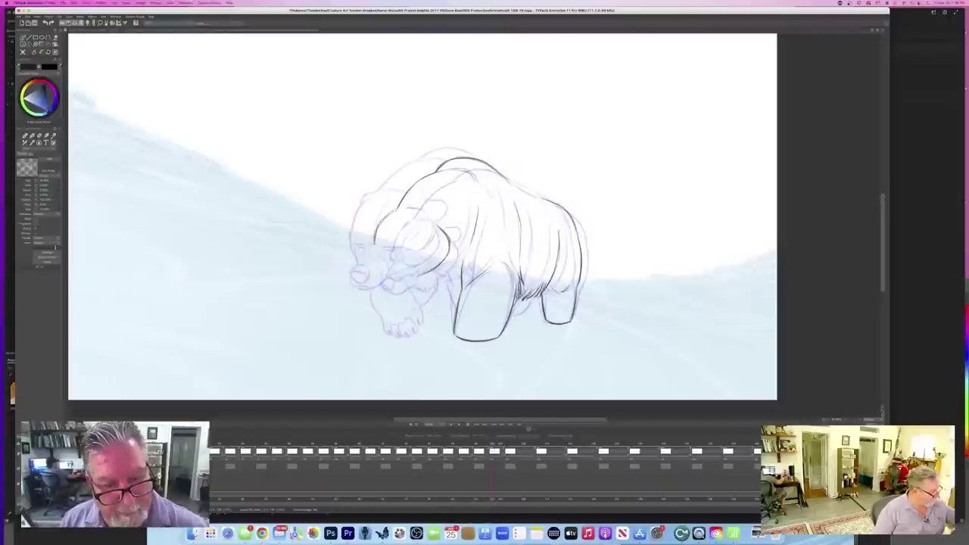
key("Left")
key("Right")
key("Left")
key("Right")
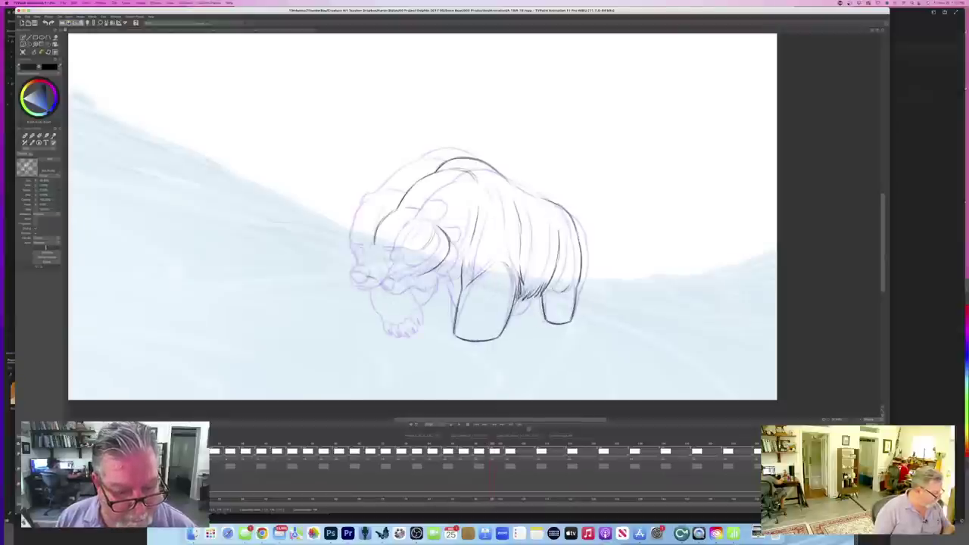
left_click_drag(367, 277, 377, 279)
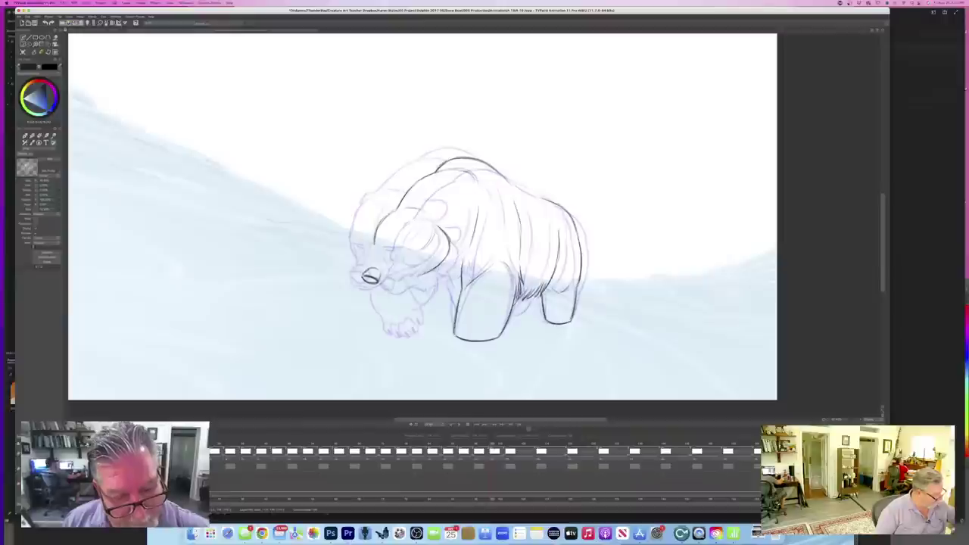
- Draw the short mouth line running back from beneath the nose, using the neighbouring drawings to place it
key("Left")
key("Right")
key("Left")
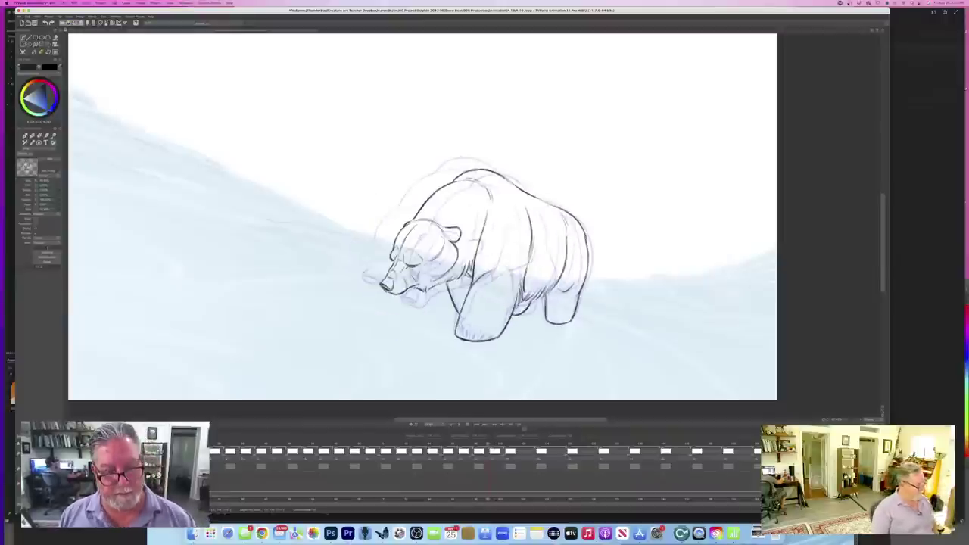
key("Right")
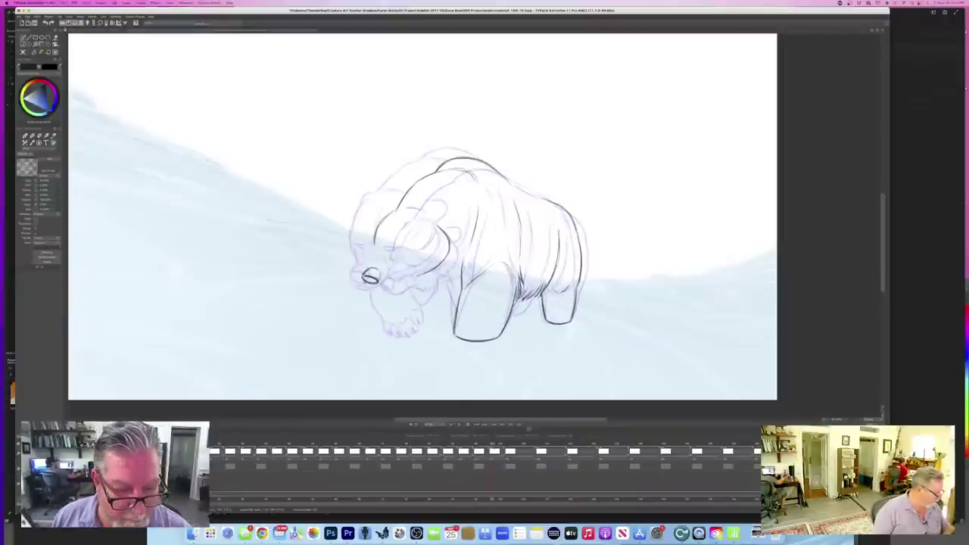
key("Right")
key("Left")
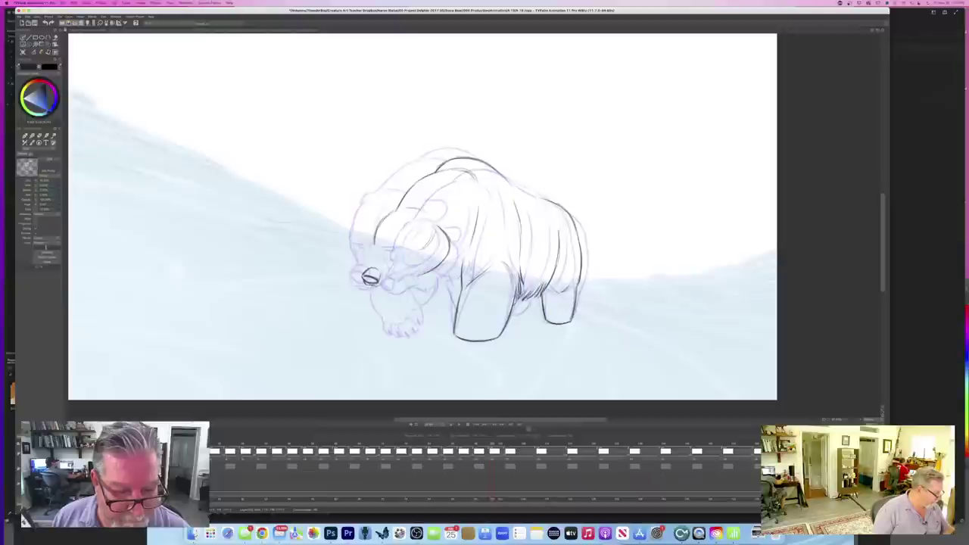
key("Right")
key("Left")
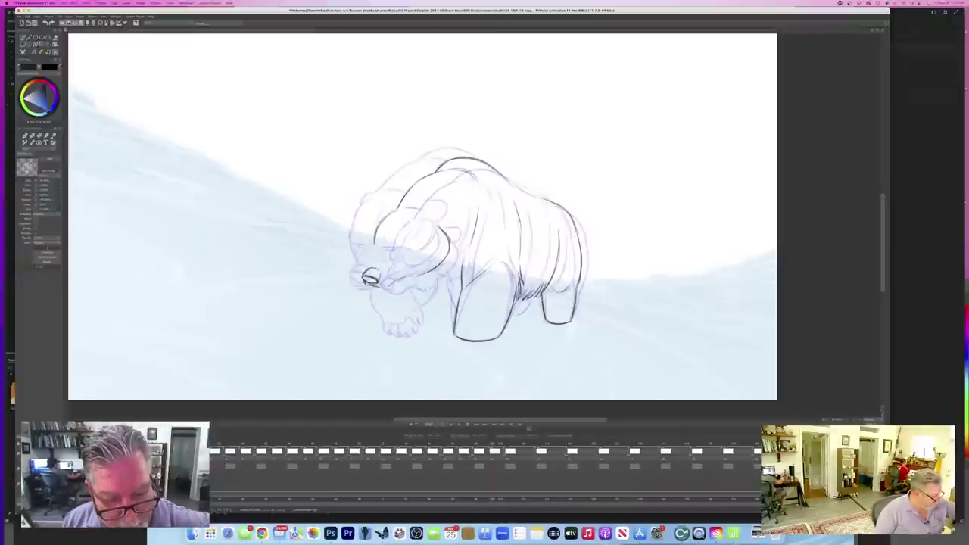
left_click_drag(382, 287, 396, 280)
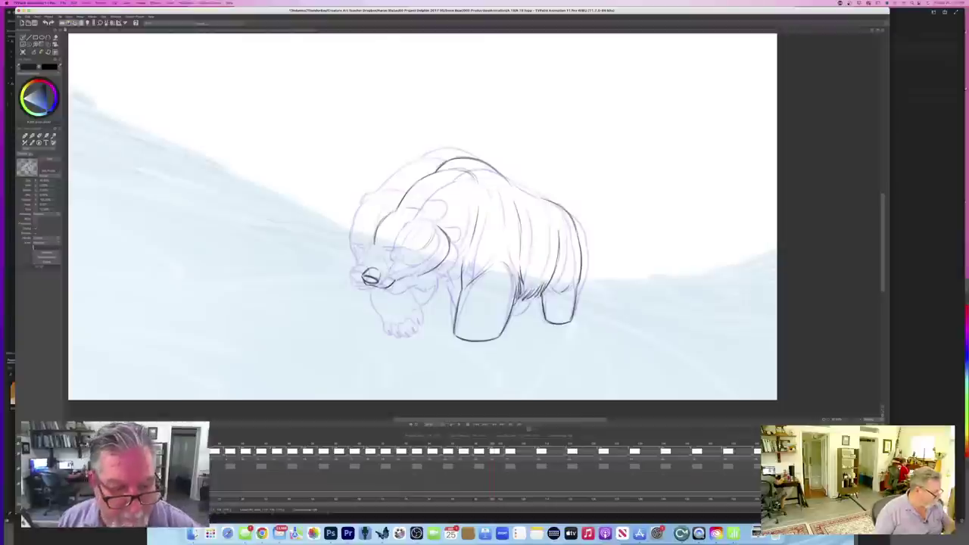
- Draw the bridge of the muzzle from the nose up toward the far eye, checking it against the previous drawing
key("Left")
key("Right")
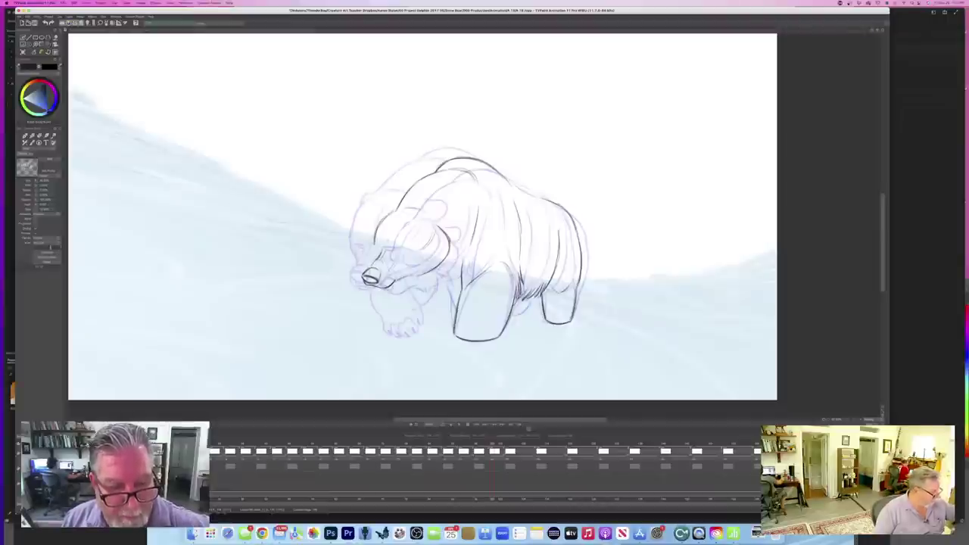
key("Left")
key("Right")
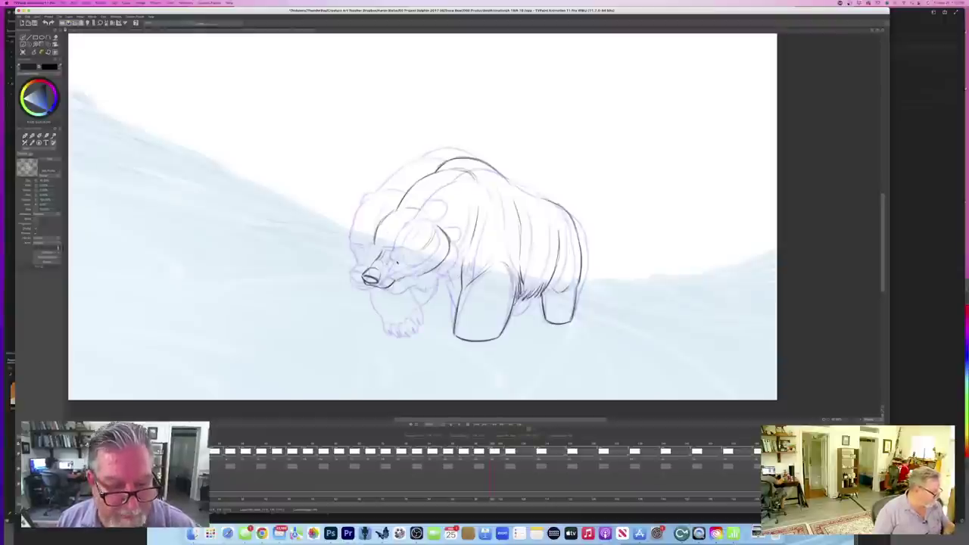
key("Left")
key("Right")
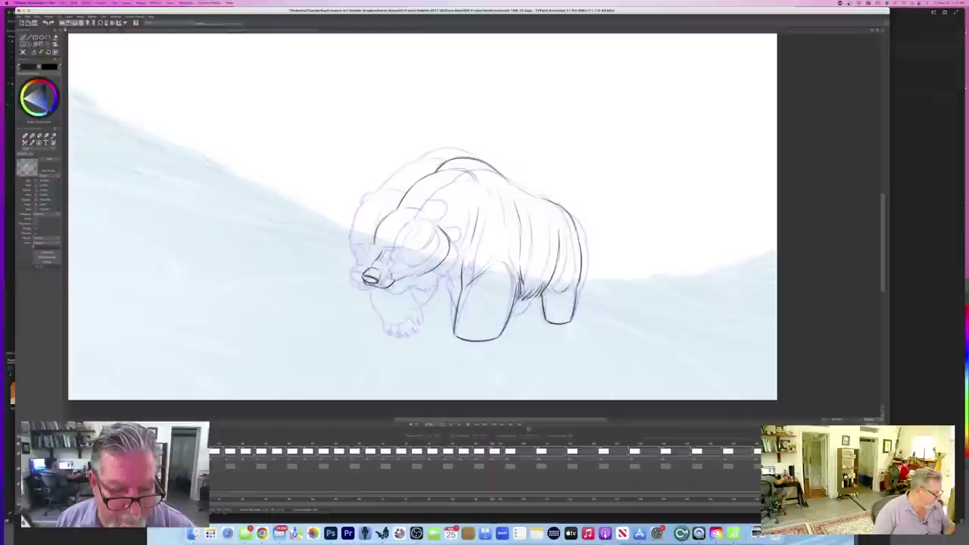
- Try a first line for the near eye, compare it with the previous drawing and erase it
key("Left")
key("Right")
key("Left")
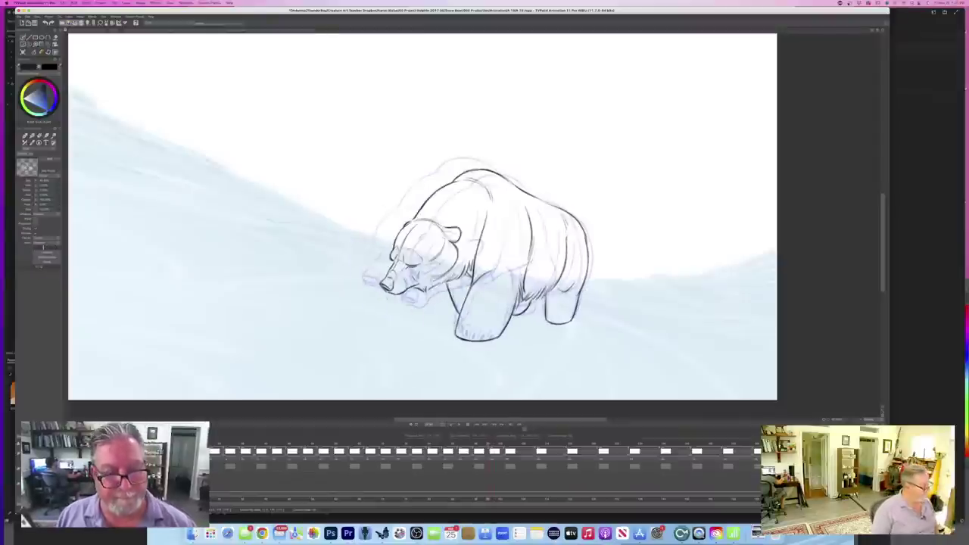
key("Right")
key("Left")
key("Right")
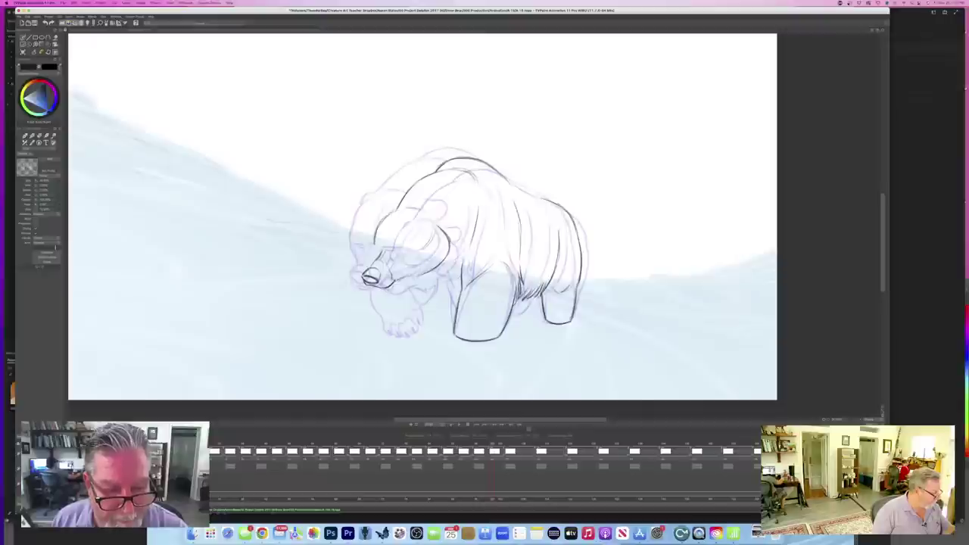
left_click_drag(397, 257, 411, 256)
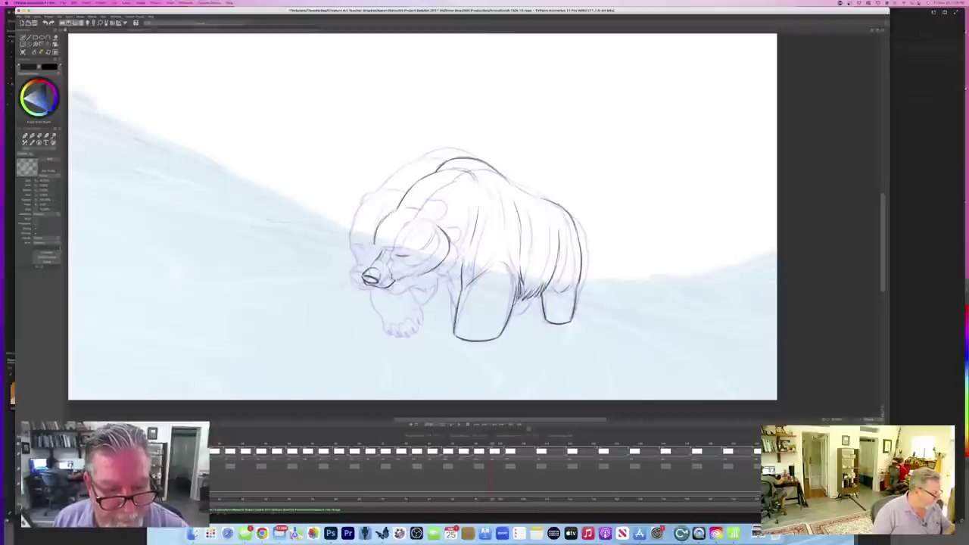
key("Left")
key("Right")
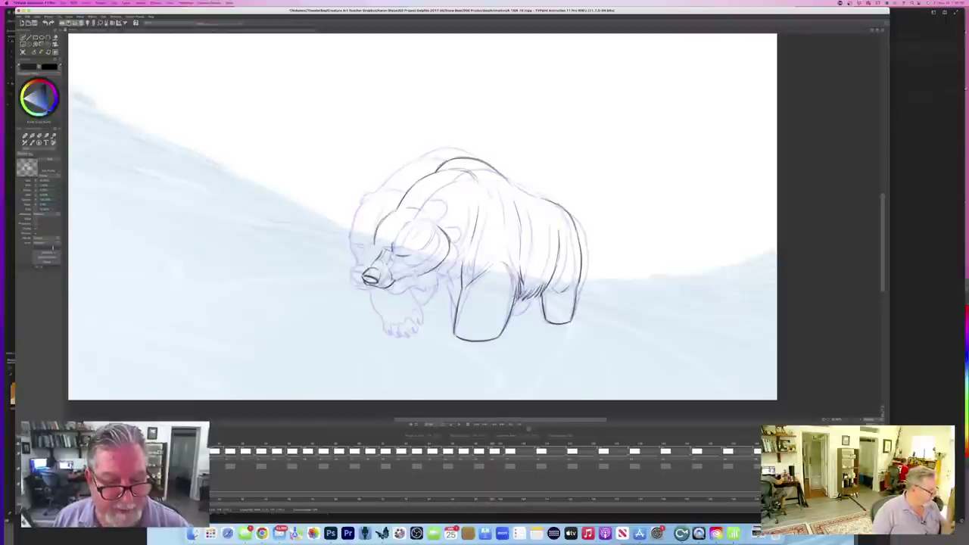
key("e")
left_click_drag(397, 254, 415, 261)
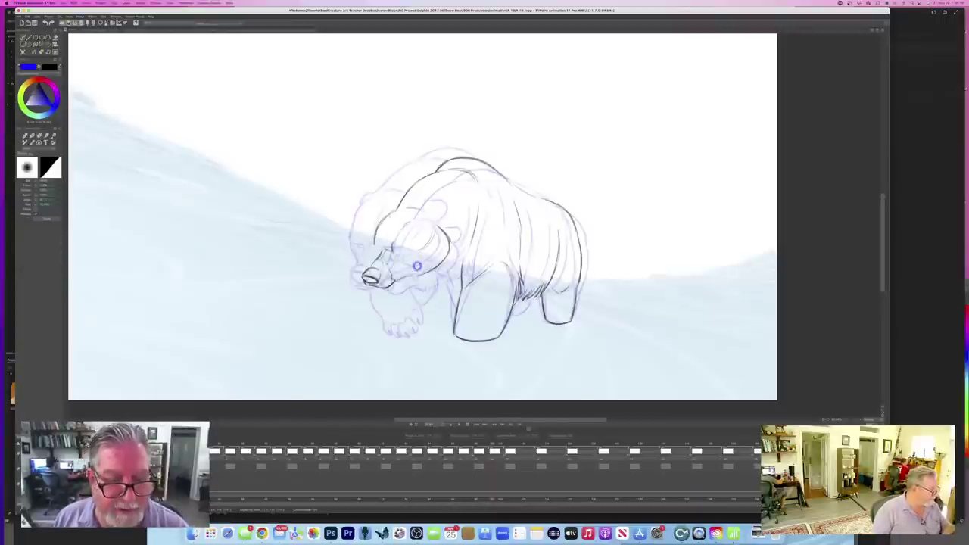
- Redraw the near eye's lid slightly higher and add the brow lines above both eyes, checking against the previous drawing
key("n")
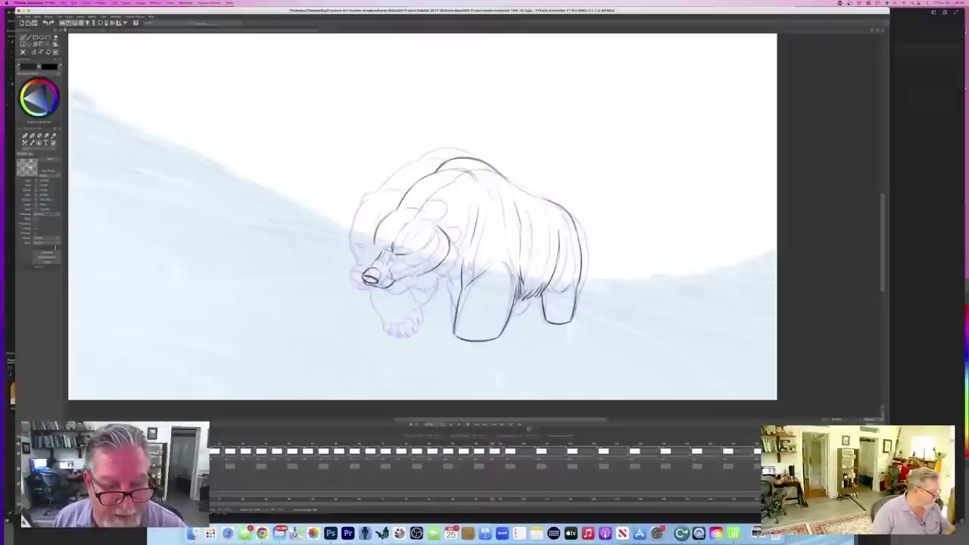
key("Left")
key("Right")
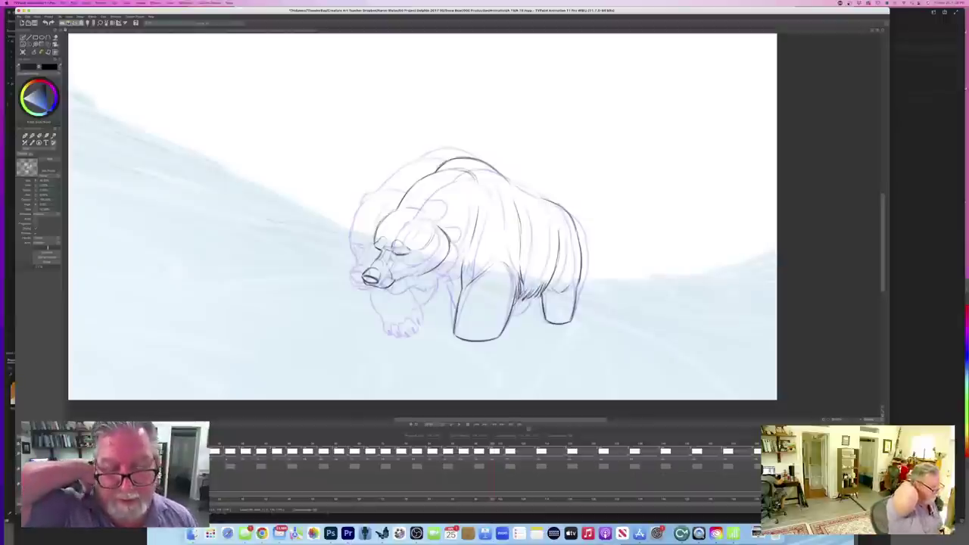
key("Left")
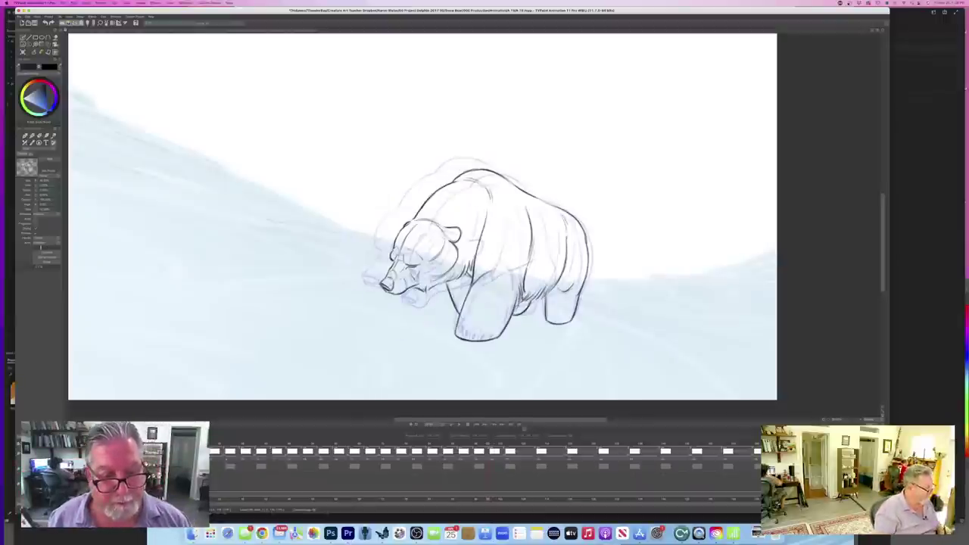
key("Right")
key("Left")
key("Right")
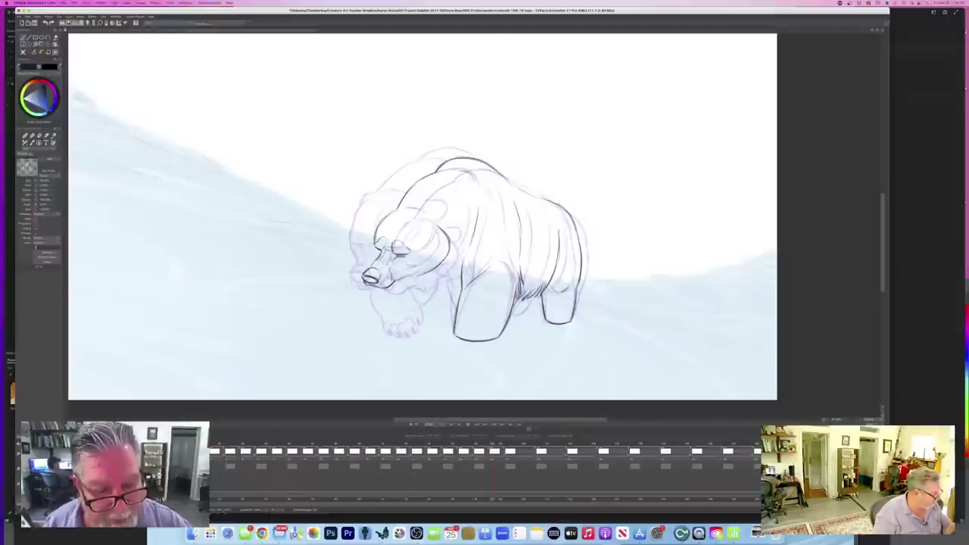
- Define the bear's far eye beside the muzzle bridge, flipping through the neighbouring drawings to check the head's motion
key("Left")
key("Right")
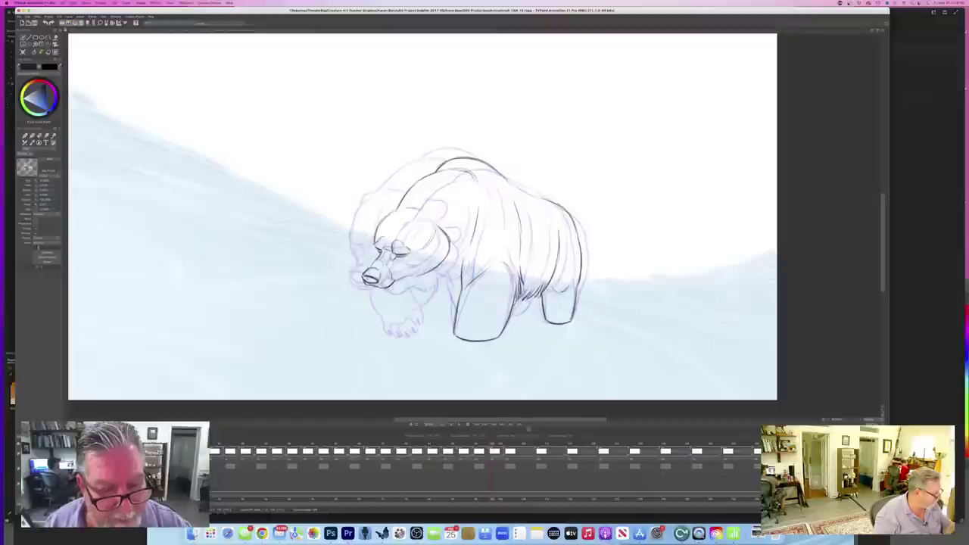
key("Right")
key("Left")
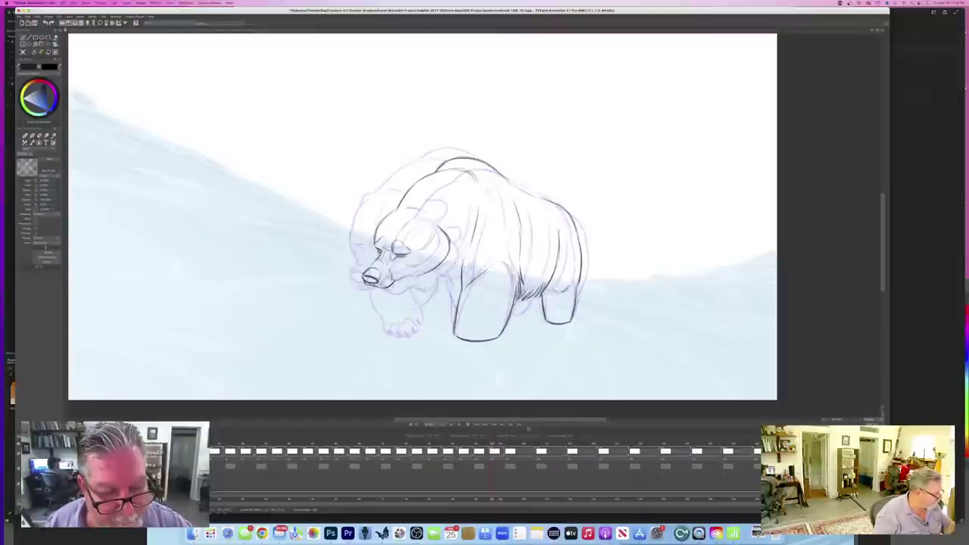
key("Right")
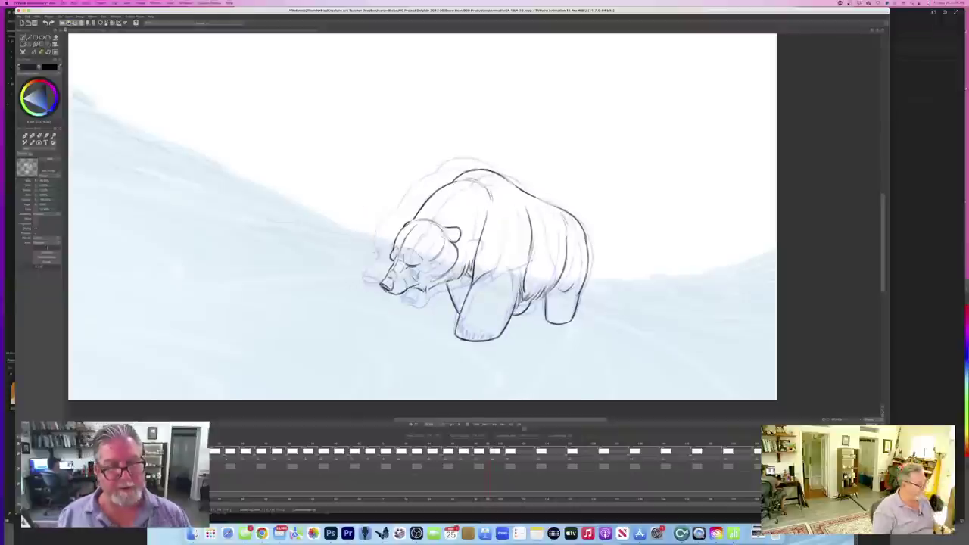
key("Left")
key("Right")
key("Left")
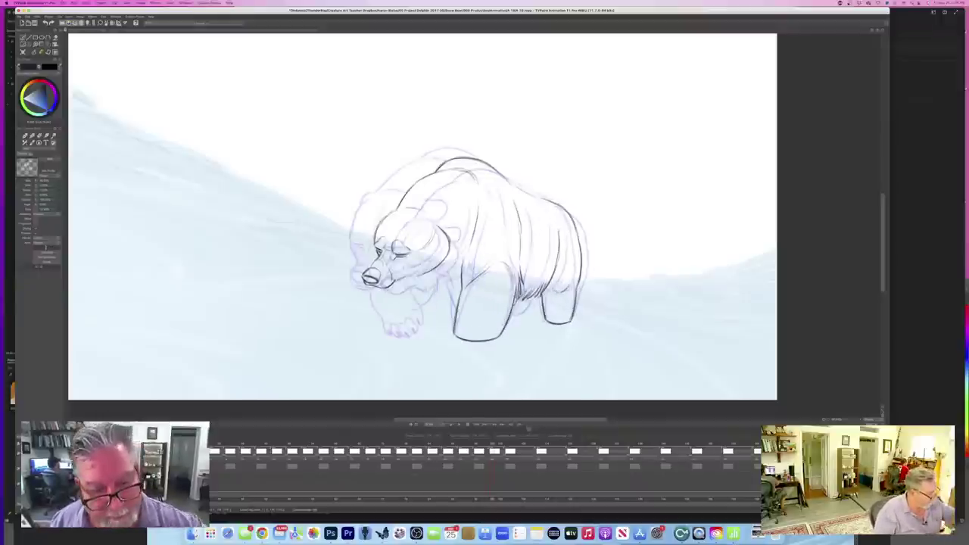
- Add the muzzle crease below the near eye and extend the mouth corner, comparing with the neighbouring drawings
key("Right")
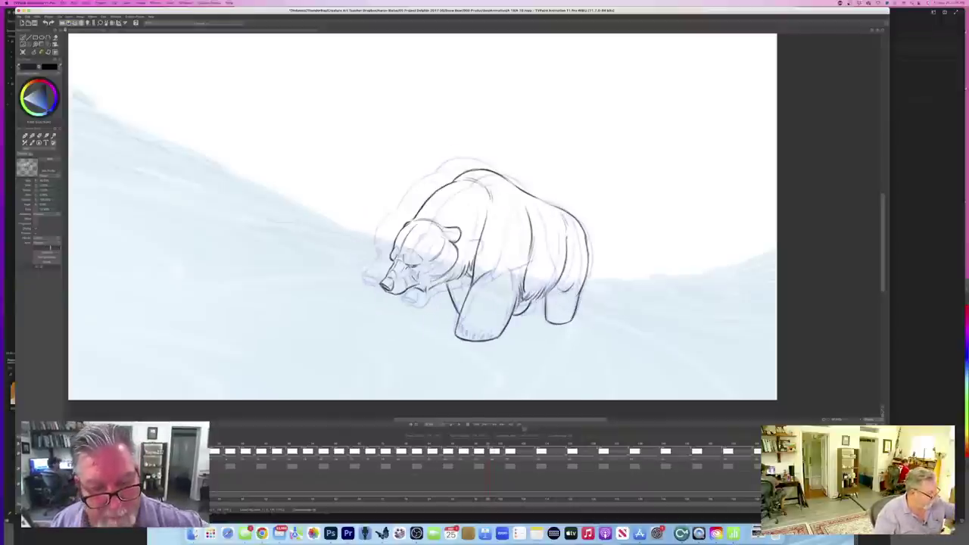
key("Left")
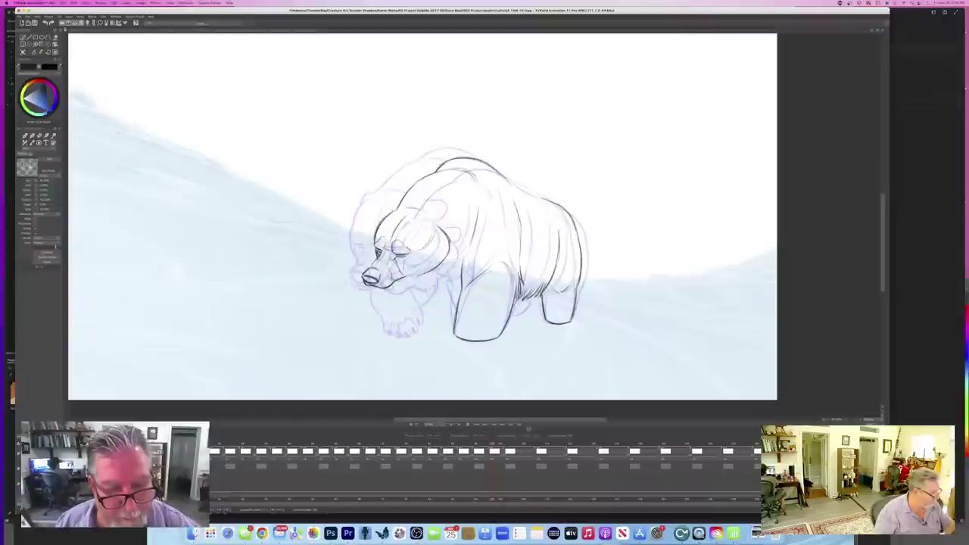
key("Left")
key("Right")
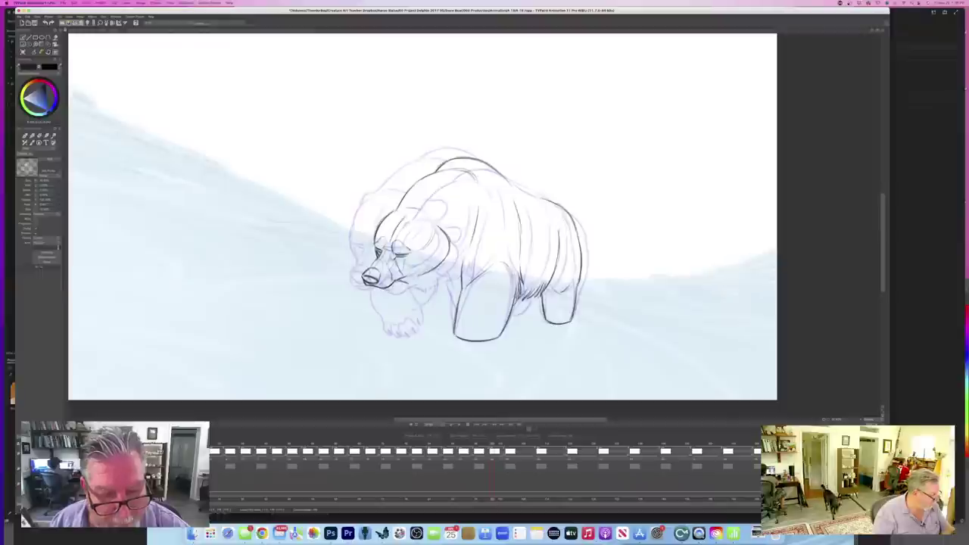
key("Right")
key("Left")
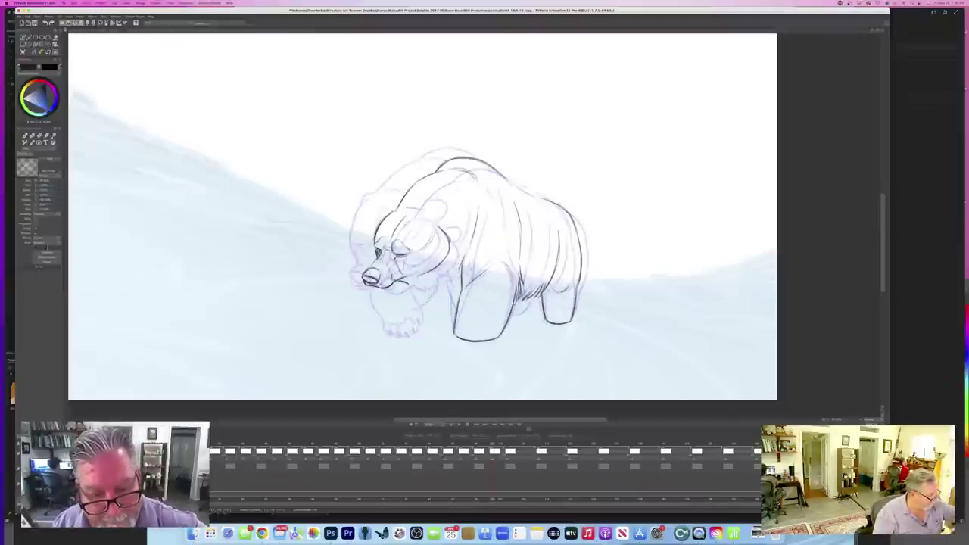
- Draw short fur strokes under the jaw from the near shoulder forward to the chin, checking against the previous drawing
mouse_move(462, 259)
left_mouse_down()
mouse_move(459, 275)
mouse_move(430, 286)
left_mouse_up()
key("Left")
key("Right")
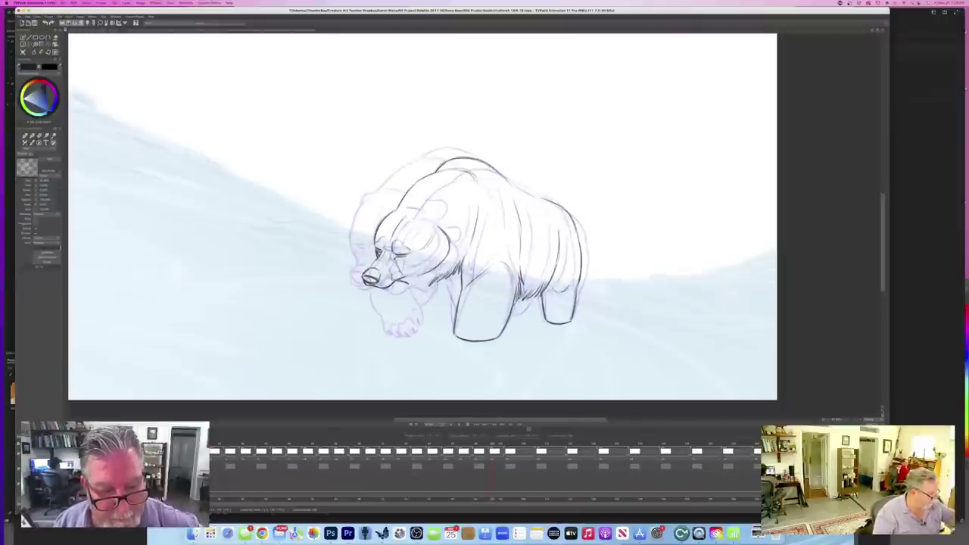
left_click_drag(429, 280, 420, 287)
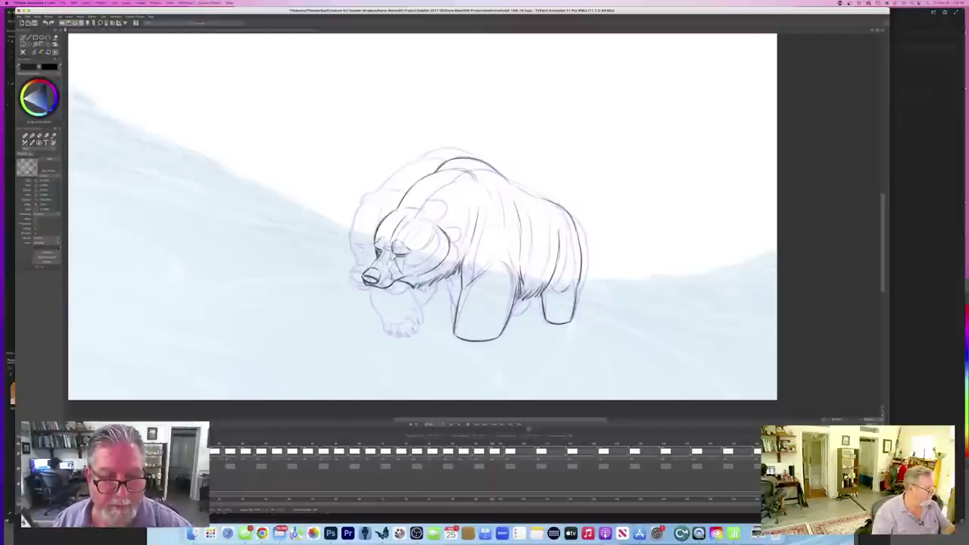
key("Left")
key("Right")
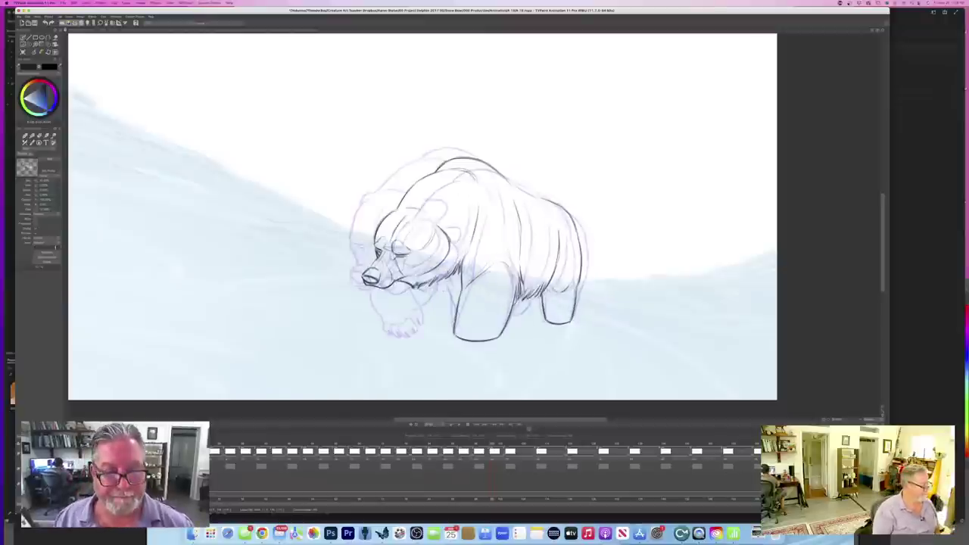
- Draw the far foreleg's lower contour from beneath the chin back to the near foreleg, flipping to the previous drawing for placement
key("Left")
key("Right")
key("Left")
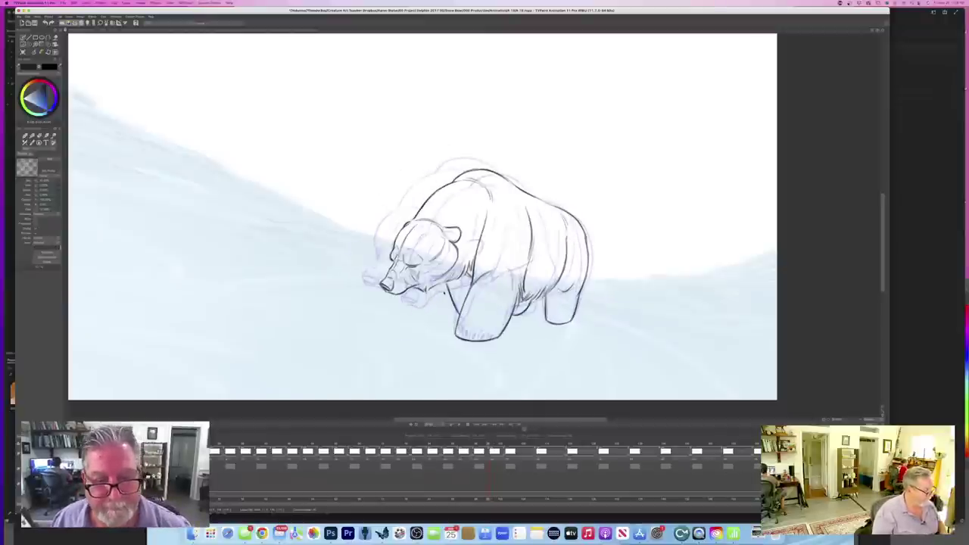
key("Right")
key("Left")
key("Right")
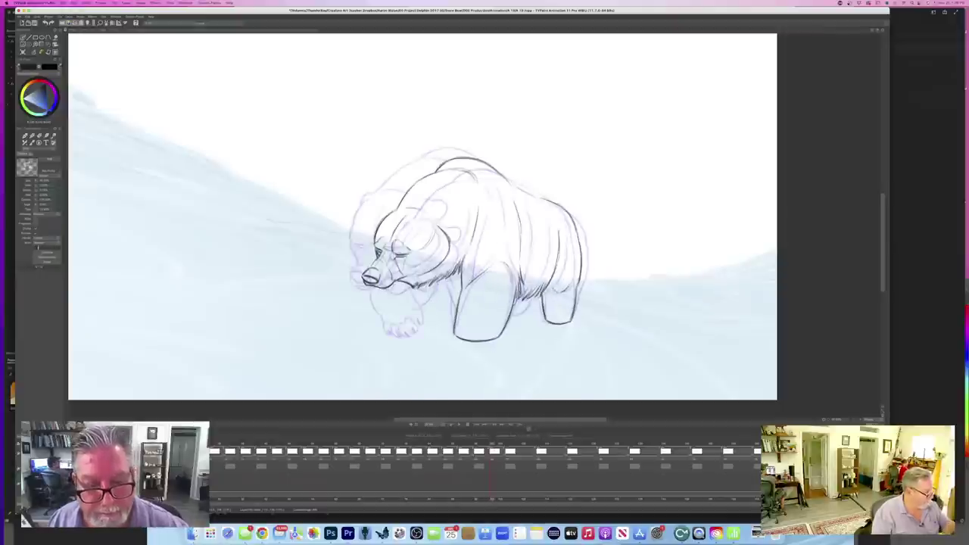
key("Left")
key("Right")
key("Left")
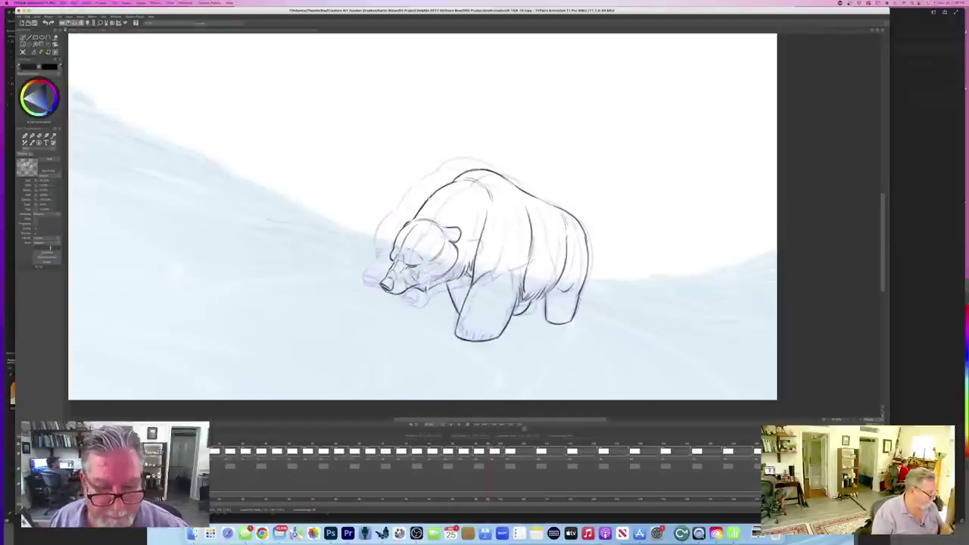
key("Right")
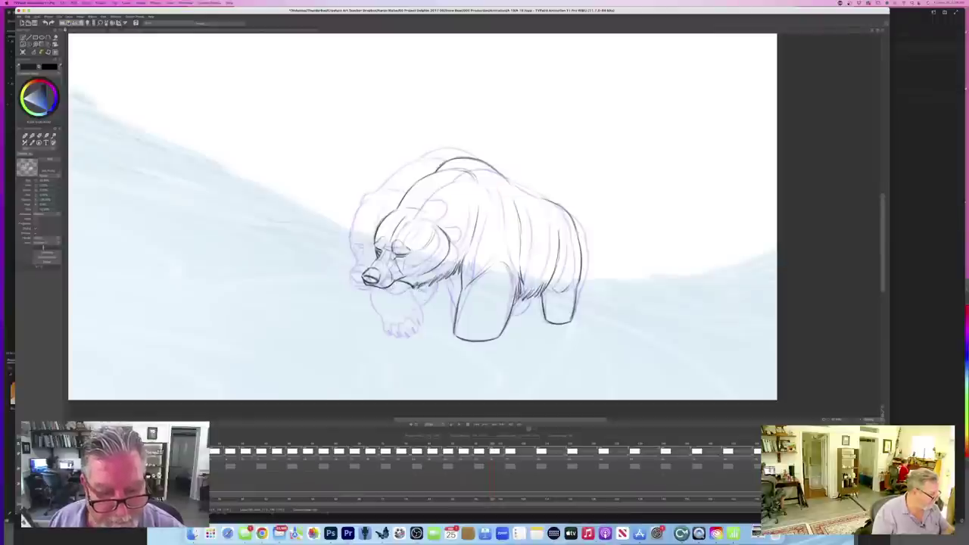
mouse_move(420, 286)
left_mouse_down()
mouse_move(422, 299)
mouse_move(454, 316)
left_mouse_up()
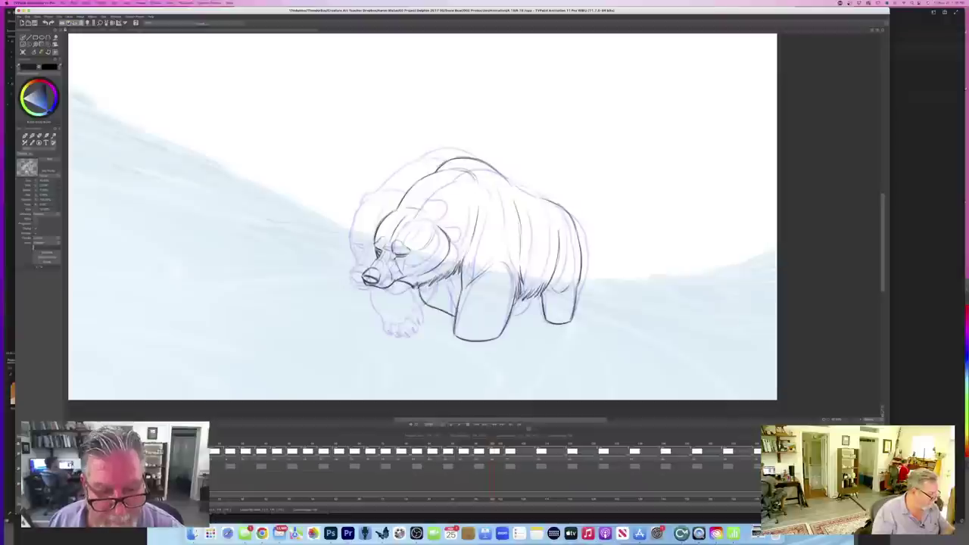
key("Left")
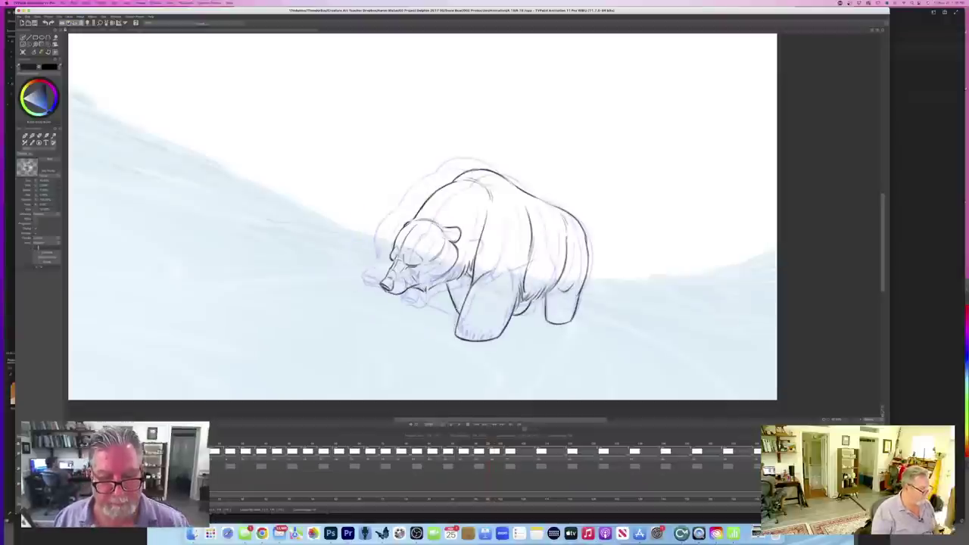
key("Right")
key("Left")
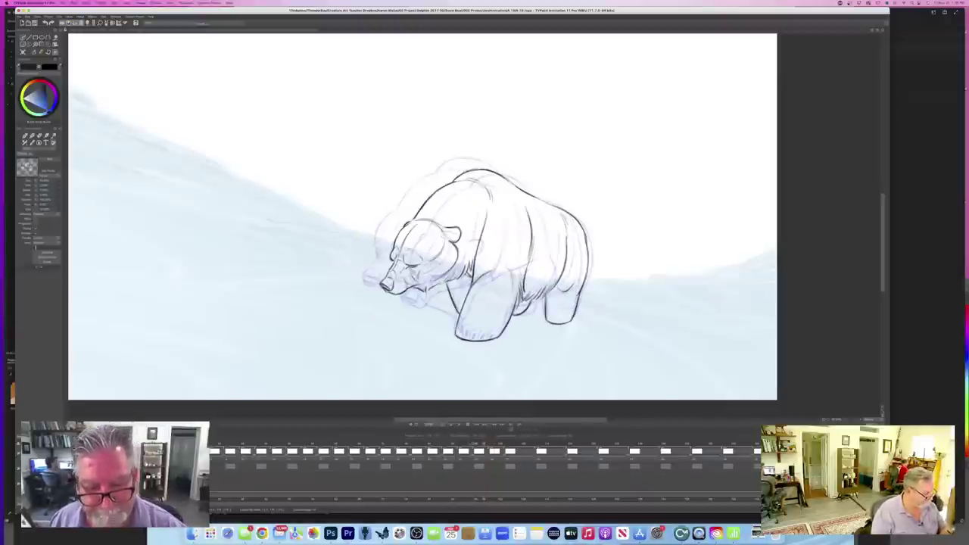
- Flip back through the finished bear drawings and review the walk's motion
key("Left")
key("Left")
key("Left")
key("Left")
key("Left")
key("Left")
key("Left")
key("Left")
key("Left")
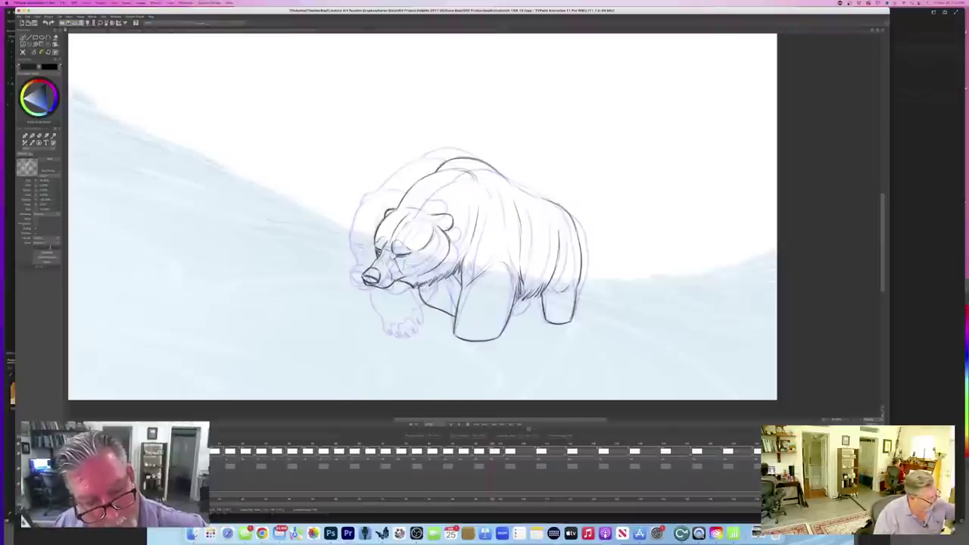
key("Left")
key("Right")
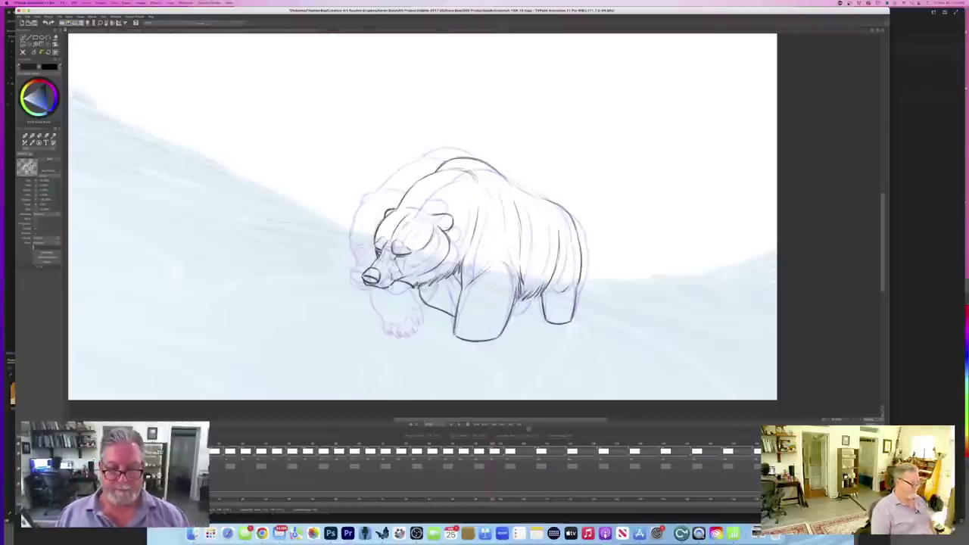
key("Left")
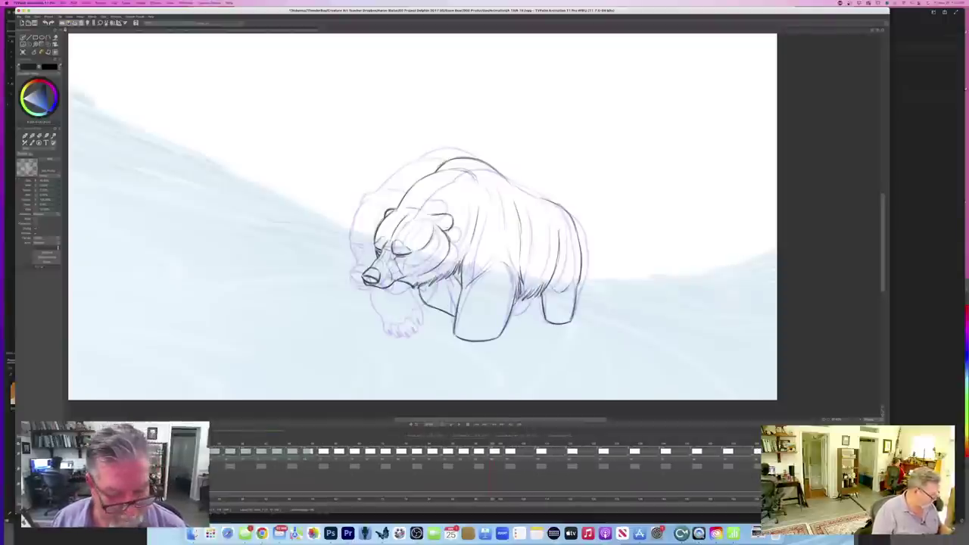
left_click(458, 425)
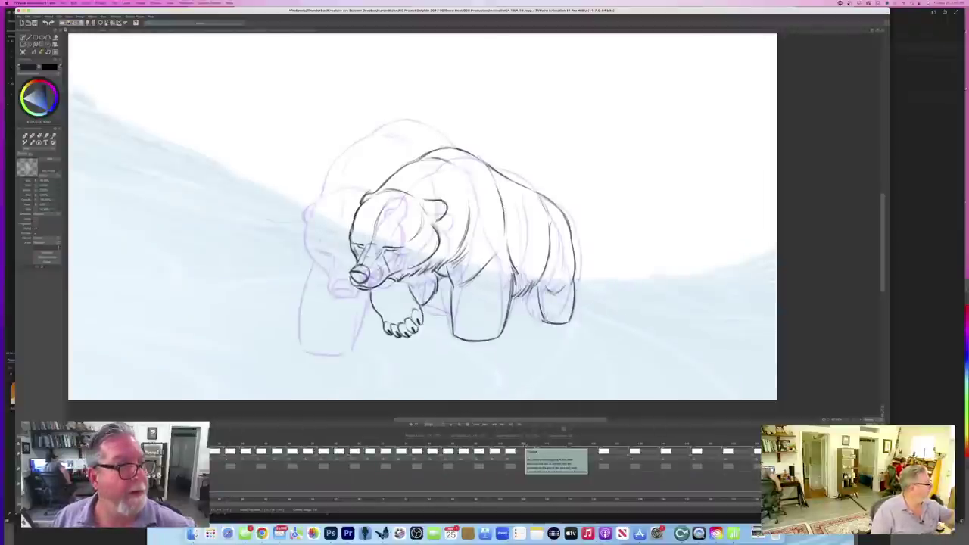
- Go to the empty in-between drawing after the finished poses and compare it with the ghosted neighbouring bears
left_click(524, 452)
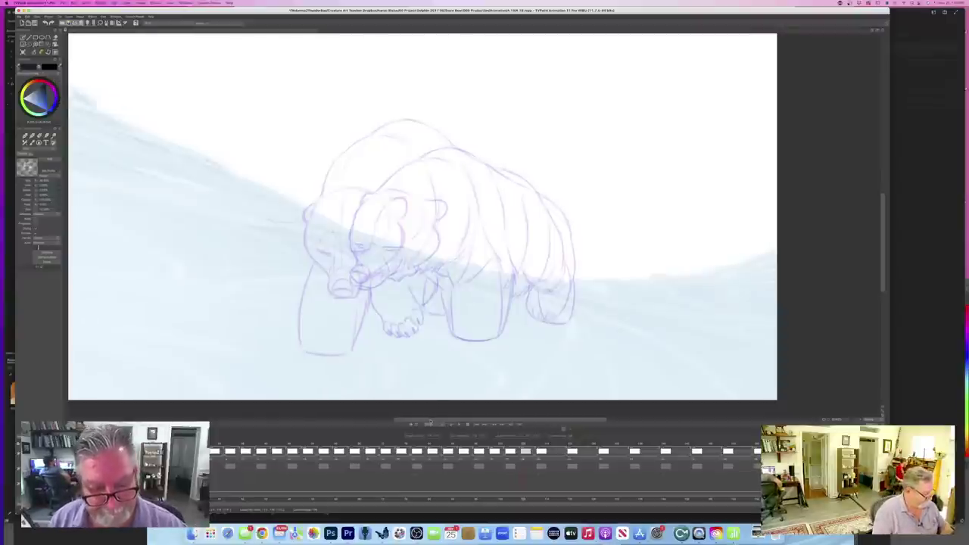
left_click_drag(434, 419, 417, 413)
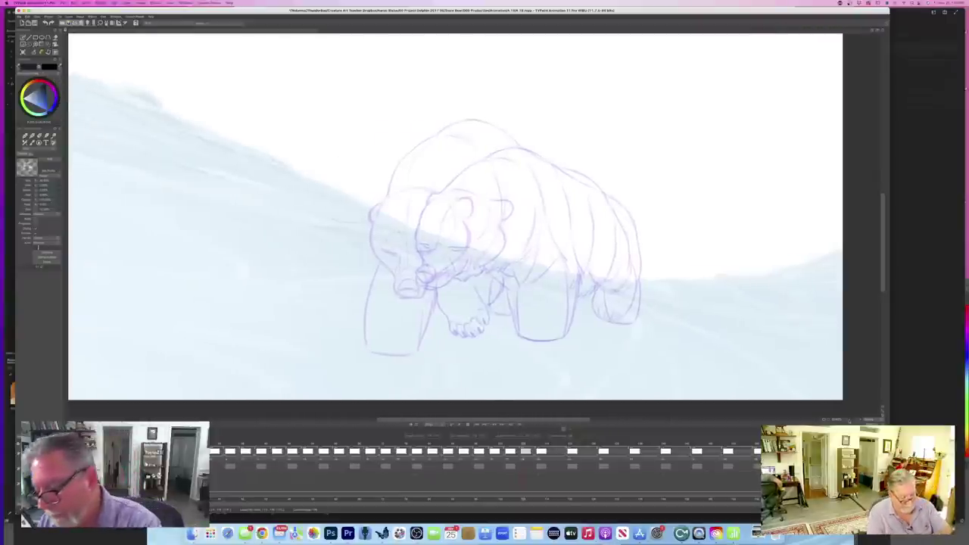
scroll(849, 414, "down", 3)
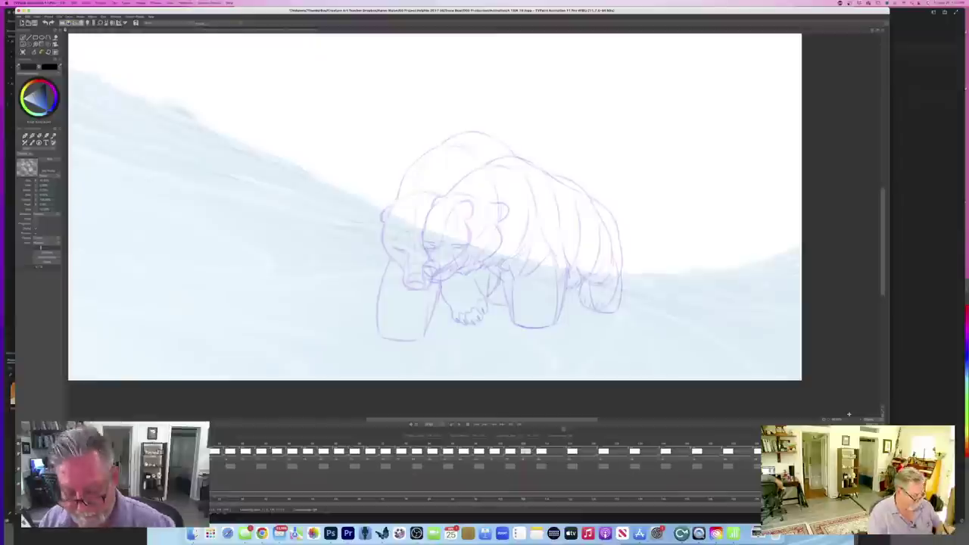
key("Left")
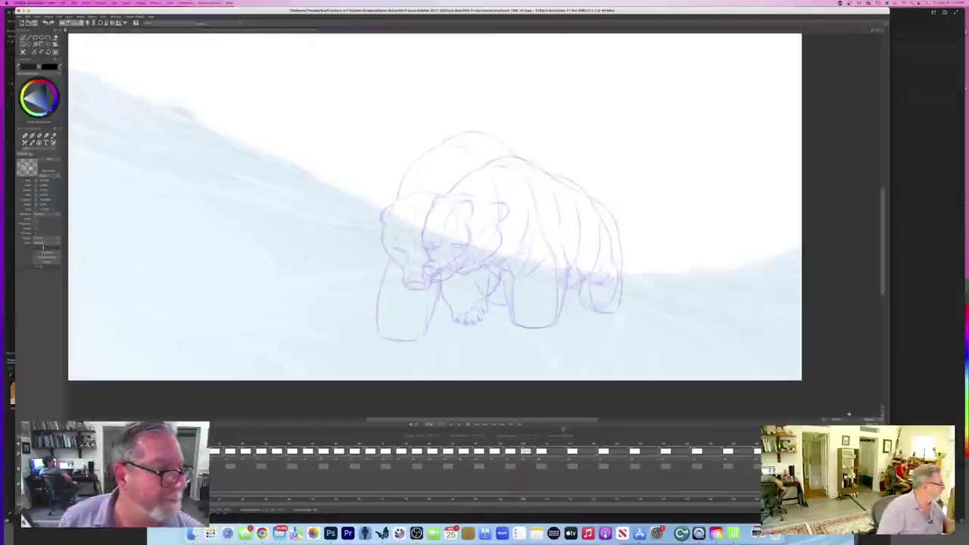
key("Right")
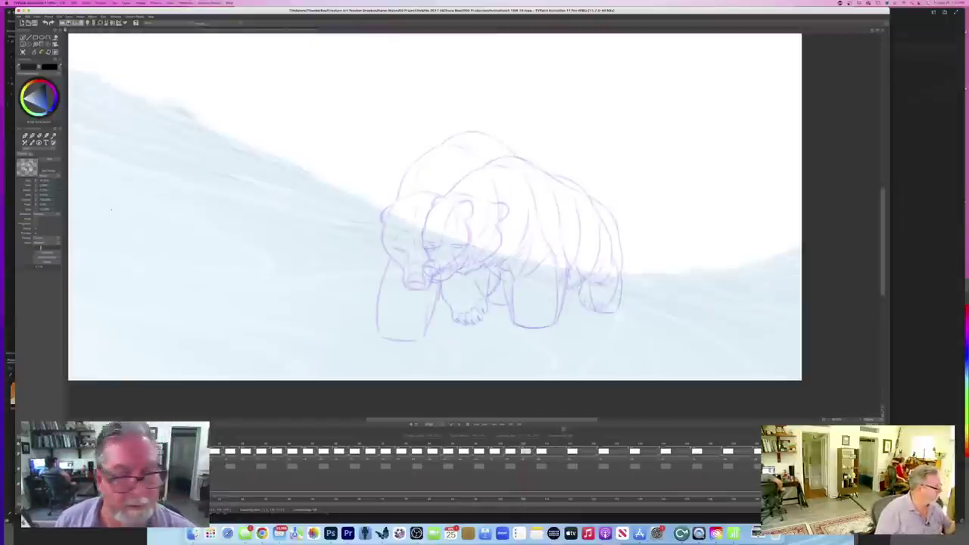
key("Left")
key("Right")
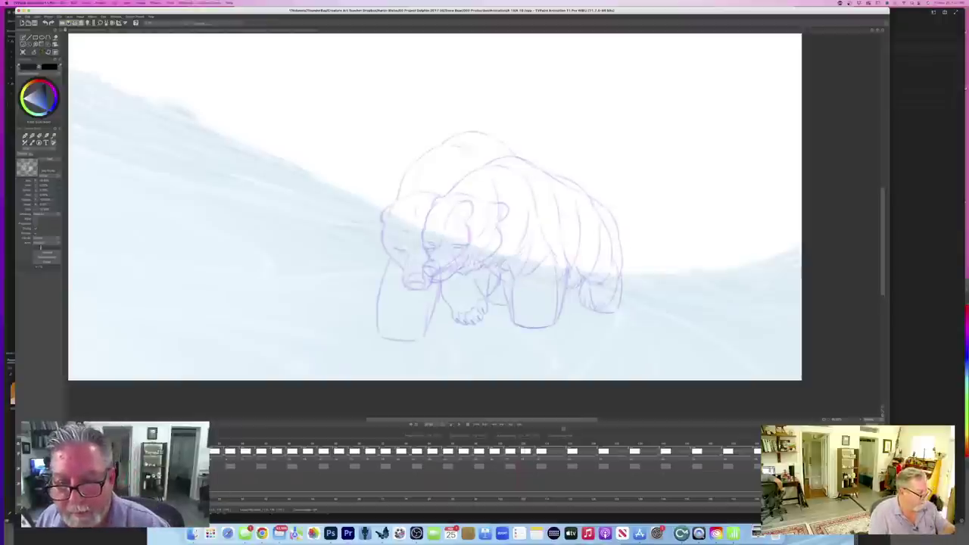
- Draw the back contour from shoulder hump to rump plus the inner haunch and shoulder lines, checking against the previous drawing
left_click_drag(582, 188, 596, 199)
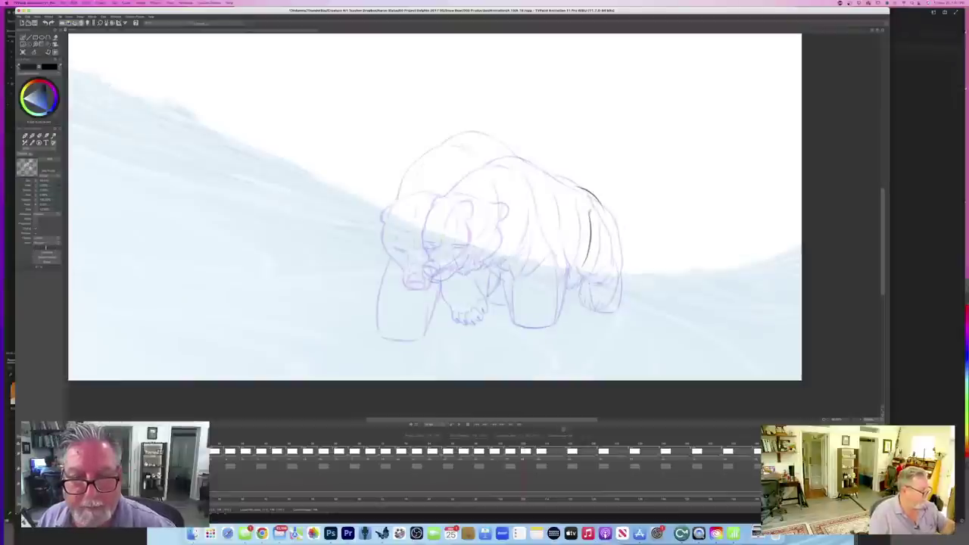
left_click_drag(539, 180, 553, 226)
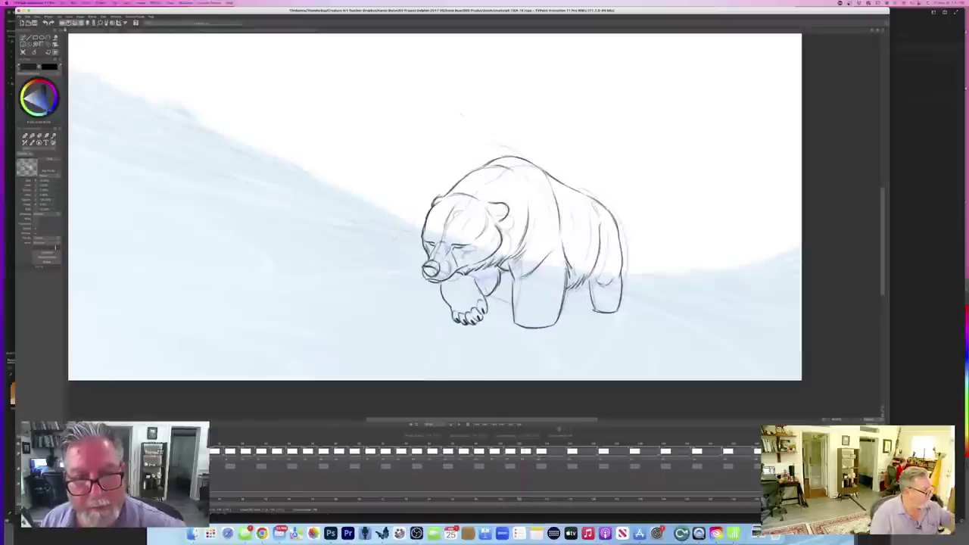
left_click_drag(491, 145, 465, 154)
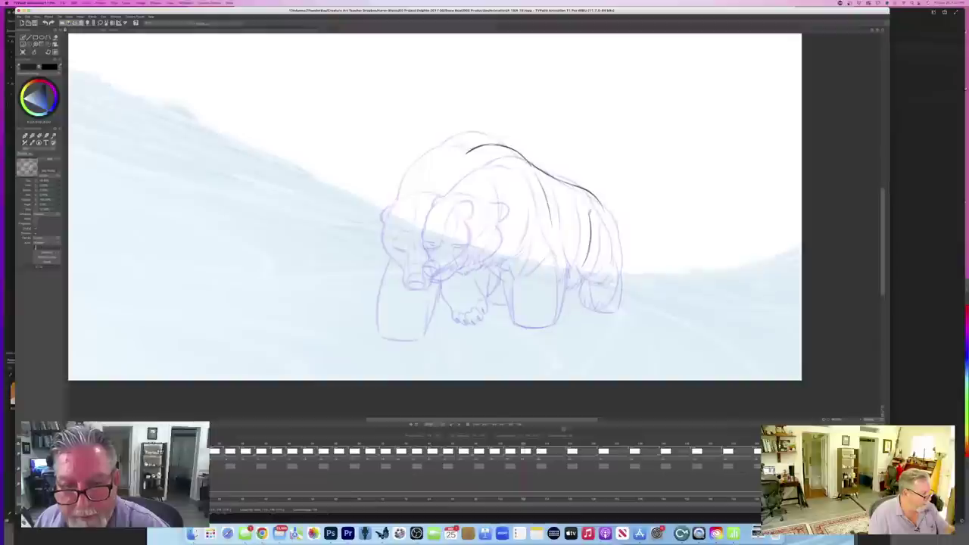
key("Left")
key("Right")
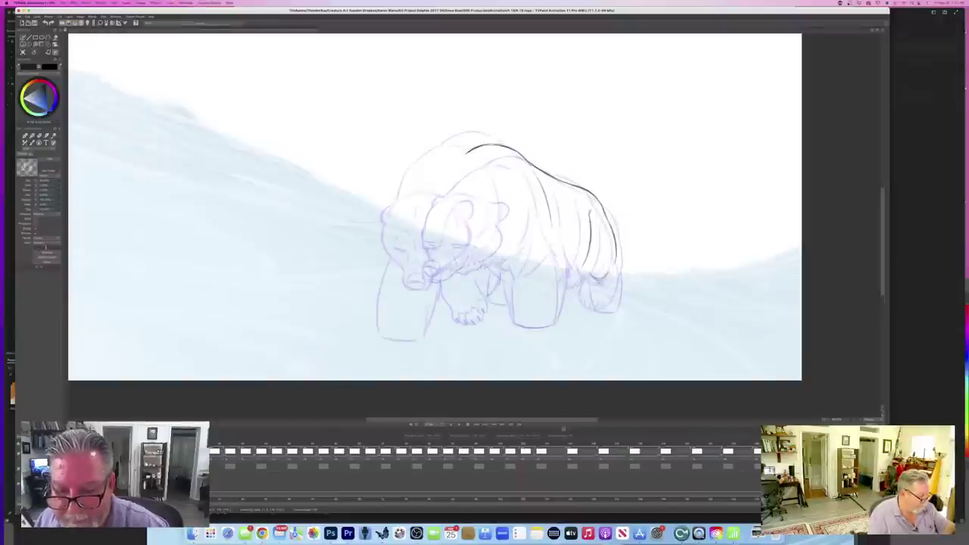
key("Right")
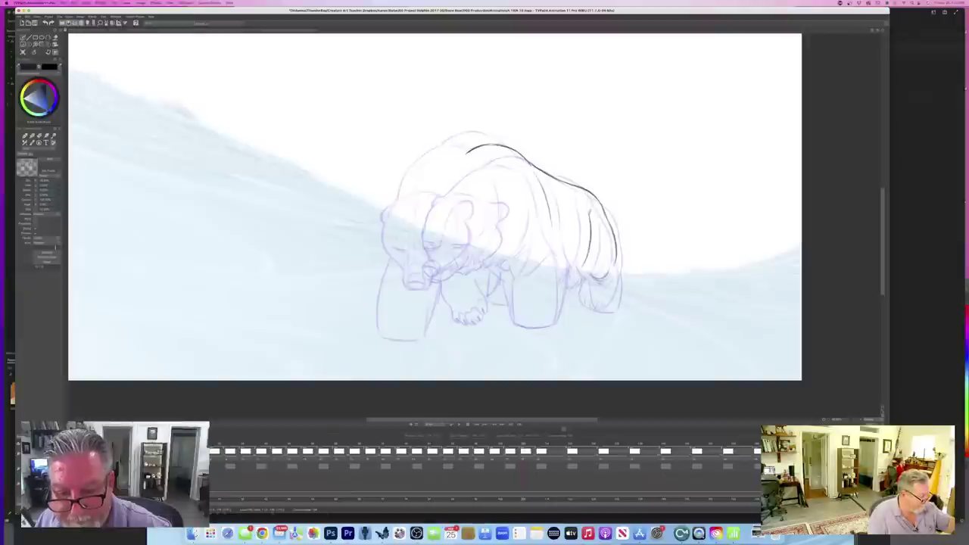
- Add belly fur strokes and the near foreleg's rear edge, flipping to the previous drawing to check placement
left_click_drag(586, 260, 577, 280)
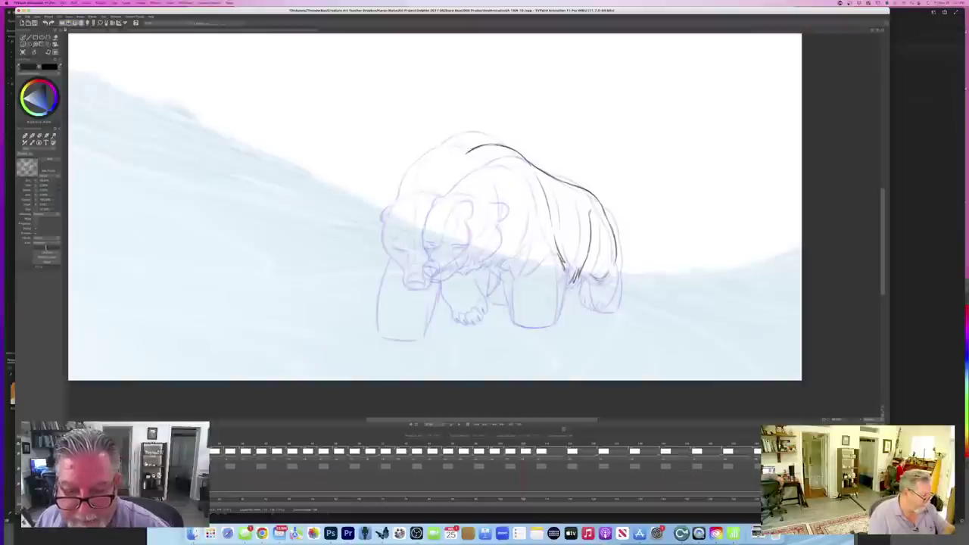
left_click_drag(563, 264, 555, 323)
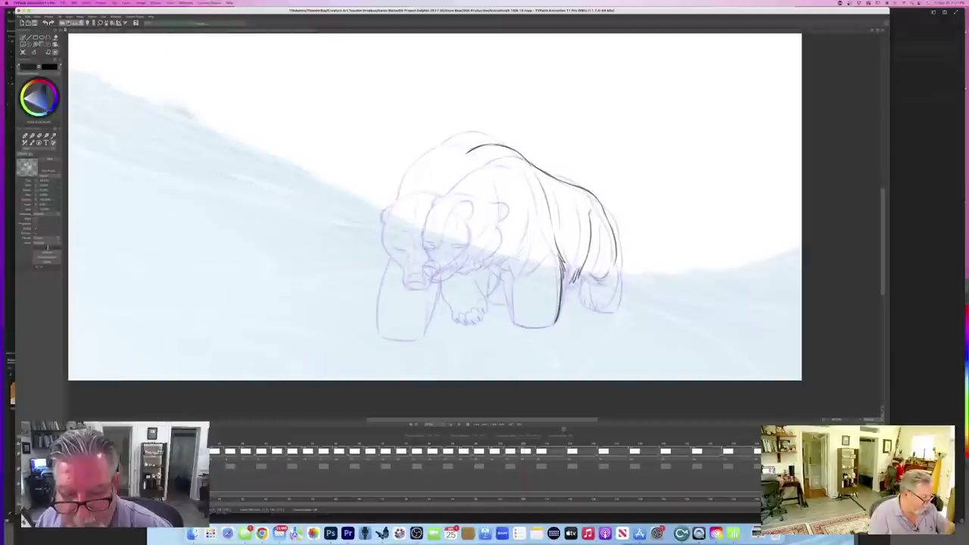
key("Left")
key("Right")
key("Left")
key("Right")
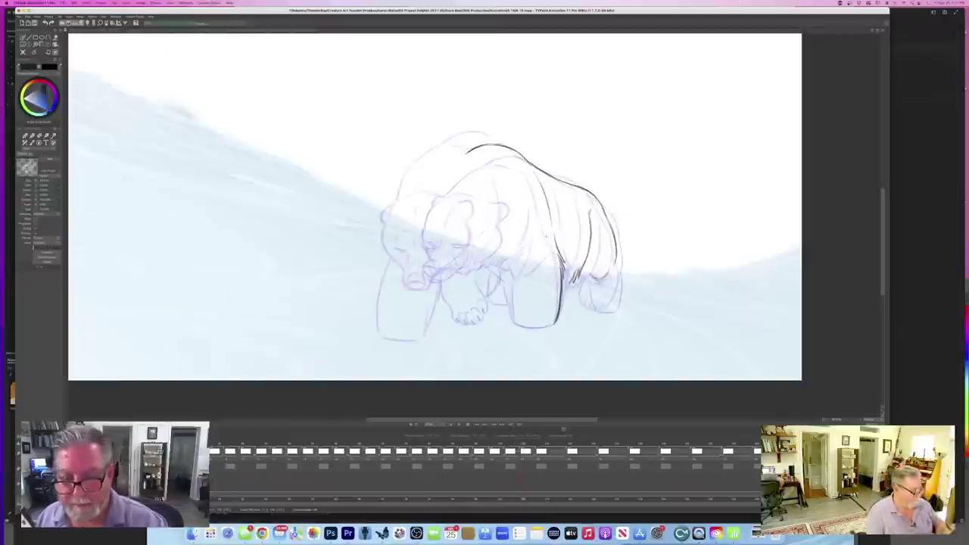
key("Left")
key("Right")
- Draw the hind leg from the rump down to the foot with its inner curve, flipping to check the motion
left_click_drag(617, 258, 619, 298)
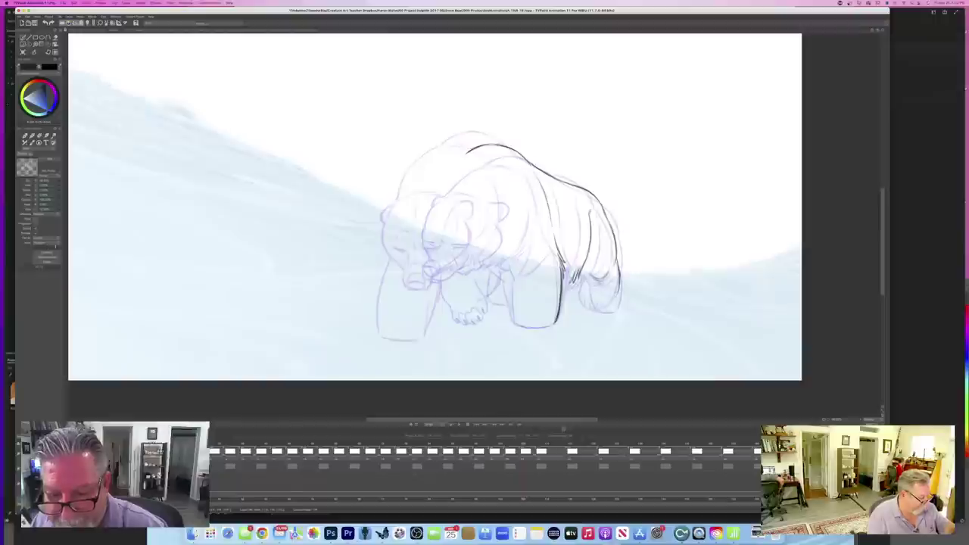
key("Left")
key("Right")
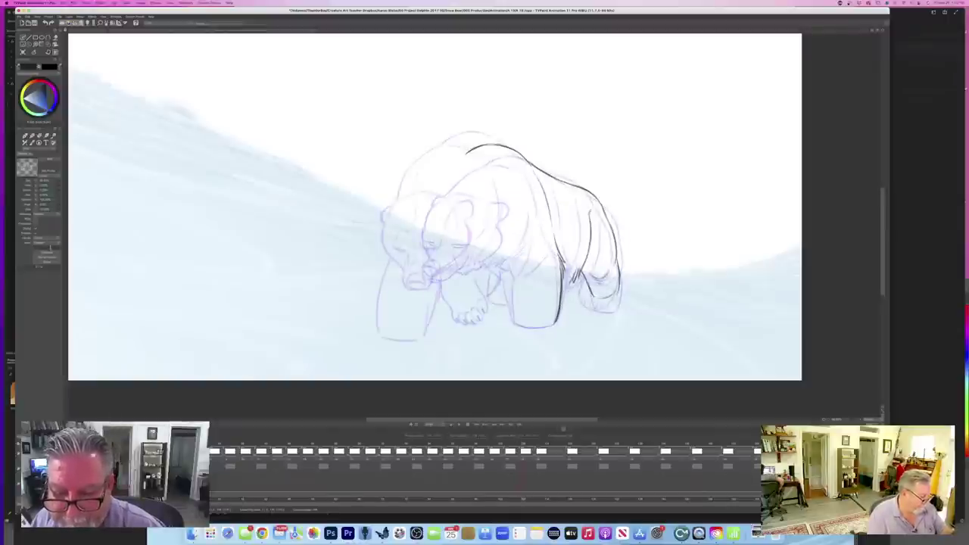
left_click_drag(596, 296, 614, 294)
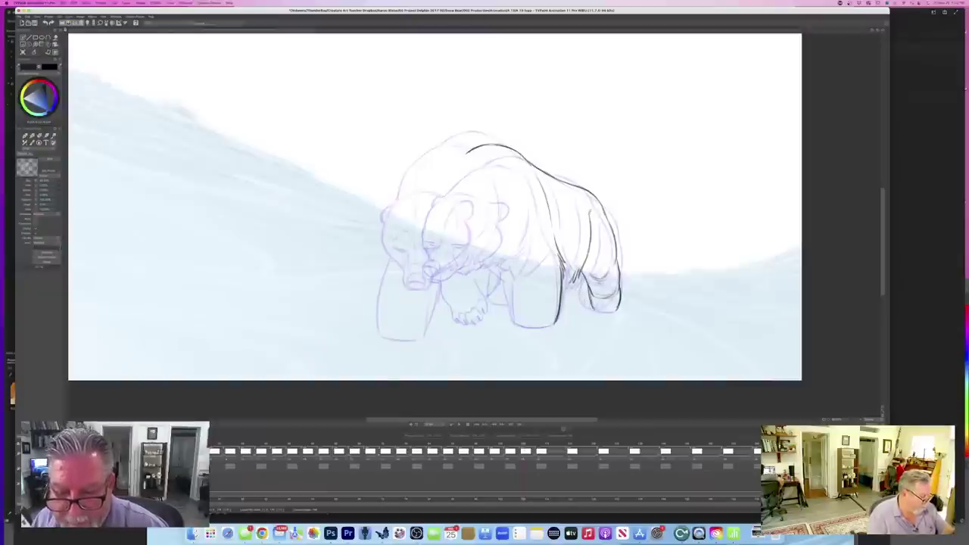
key("Left")
key("Right")
key("Left")
key("Right")
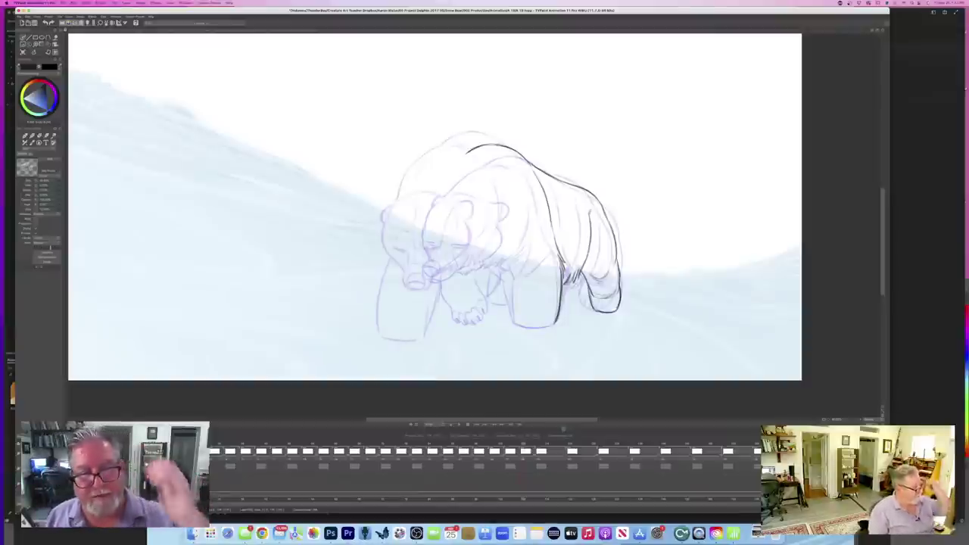
key("Left")
key("Right")
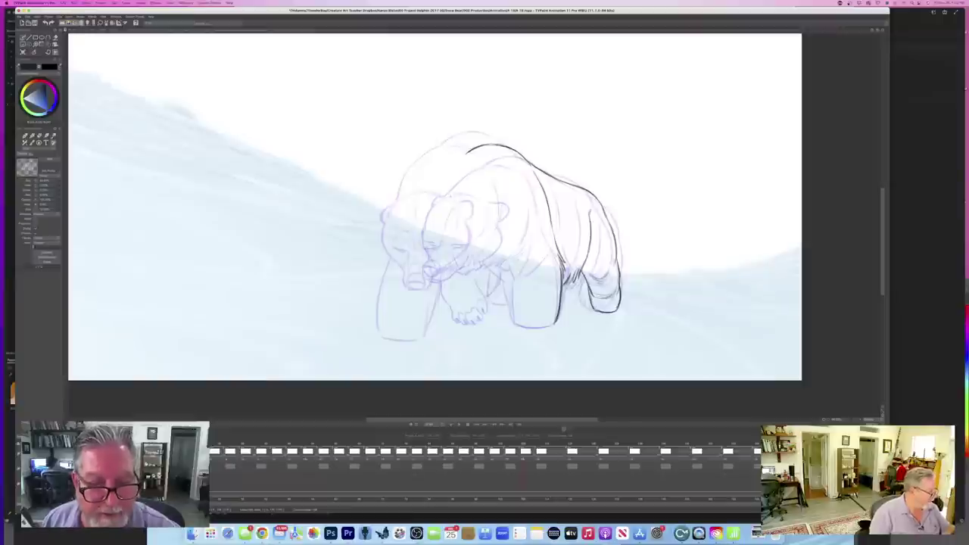
- Draw the crown of the bear's head and the near side of the skull, comparing with the previous drawing
left_click_drag(441, 193, 458, 197)
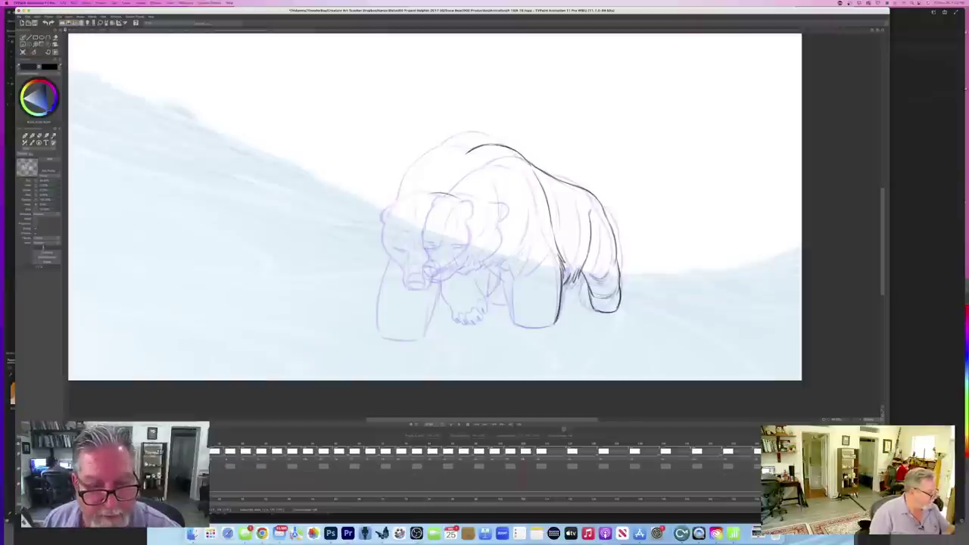
key("Left")
key("Right")
key("Left")
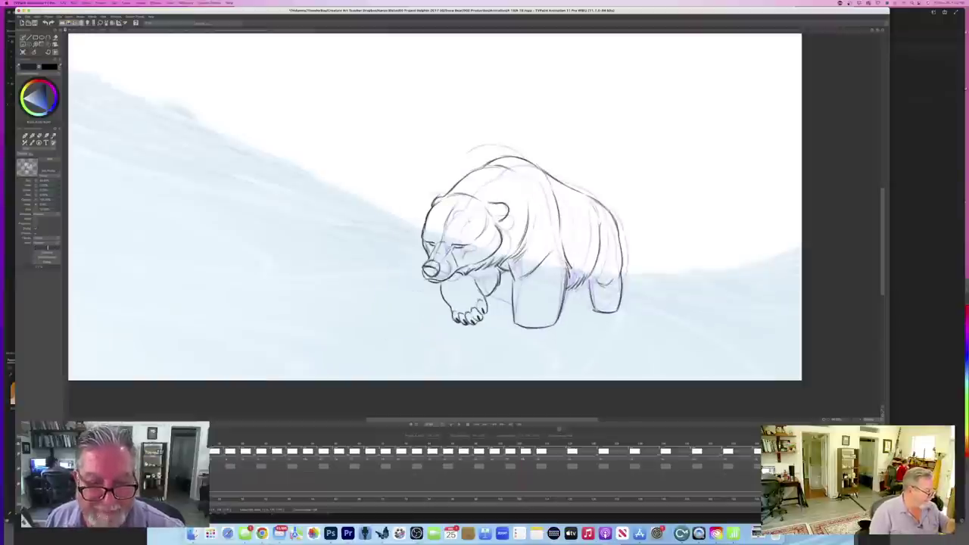
key("Right")
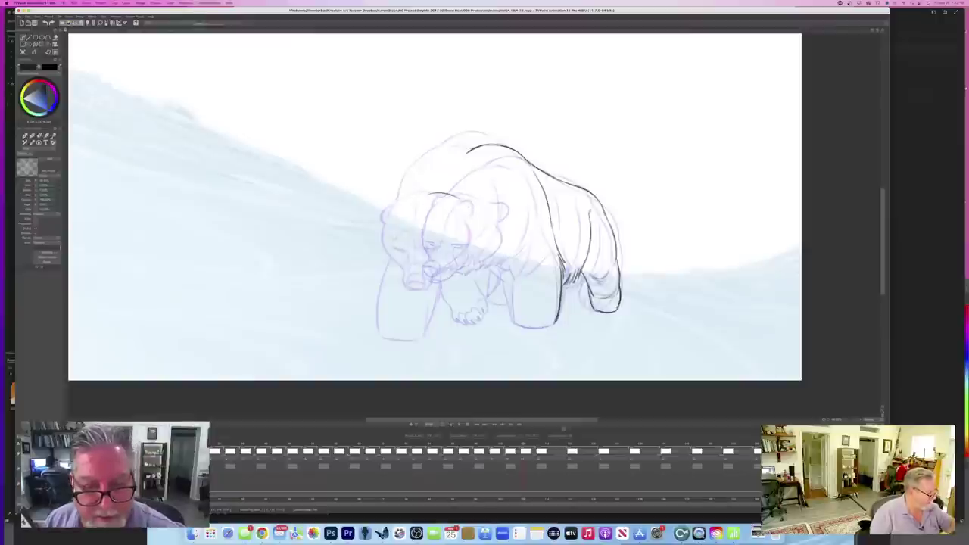
left_click_drag(473, 214, 469, 236)
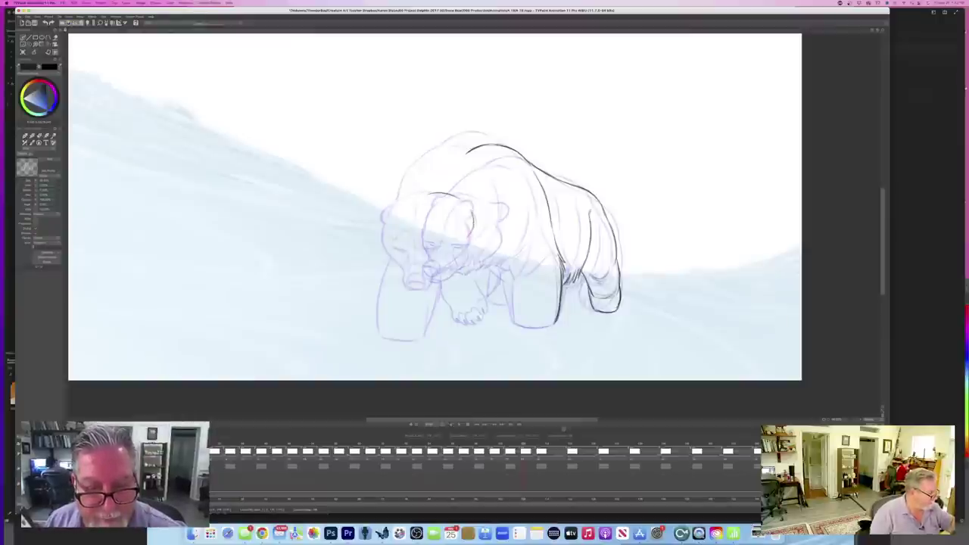
key("Left")
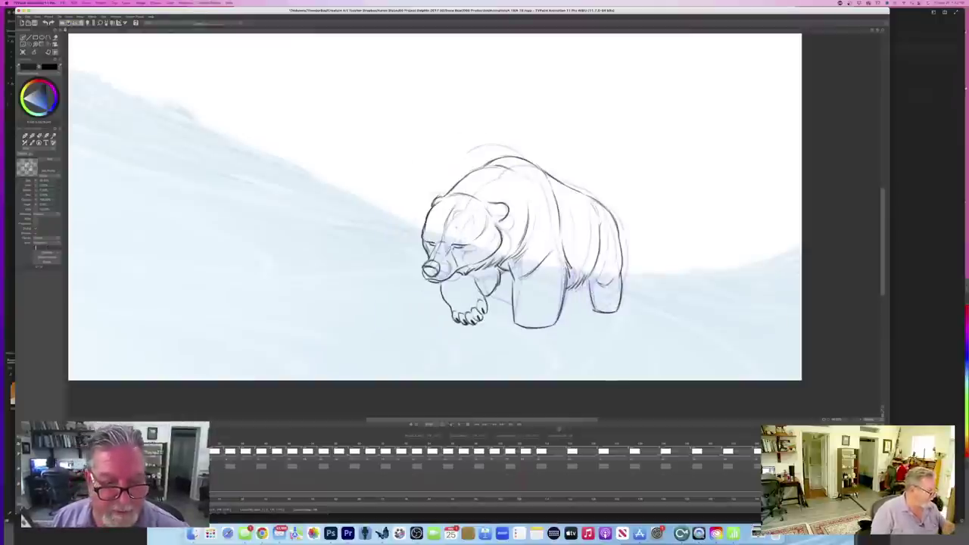
key("Right")
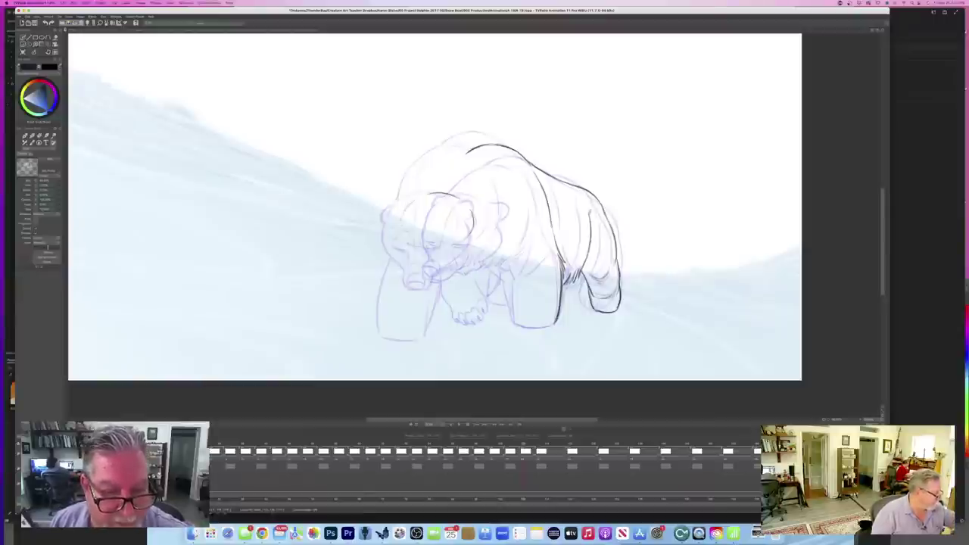
- Curve the far side of the head from the crown down to the brow, flipping to check its shift
left_click_drag(412, 201, 402, 230)
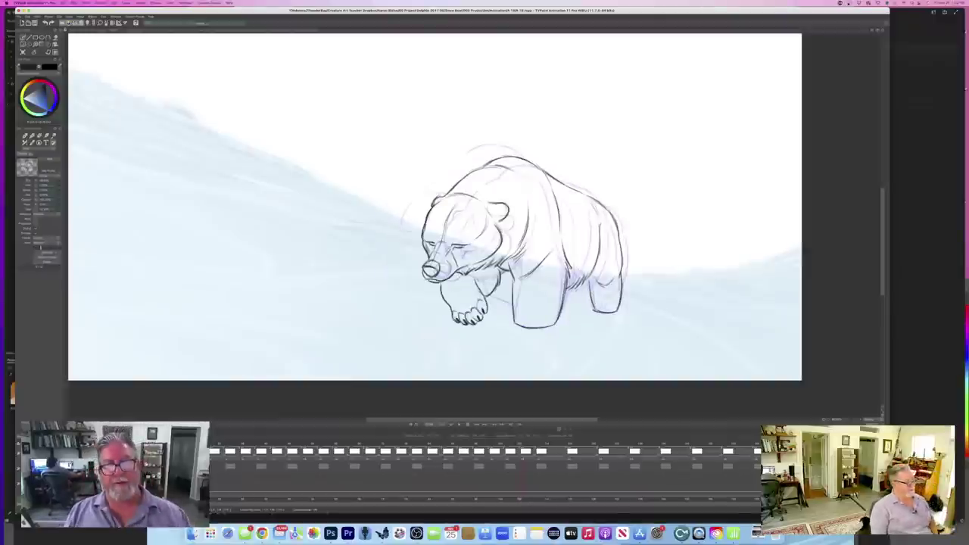
key("Right")
key("Left")
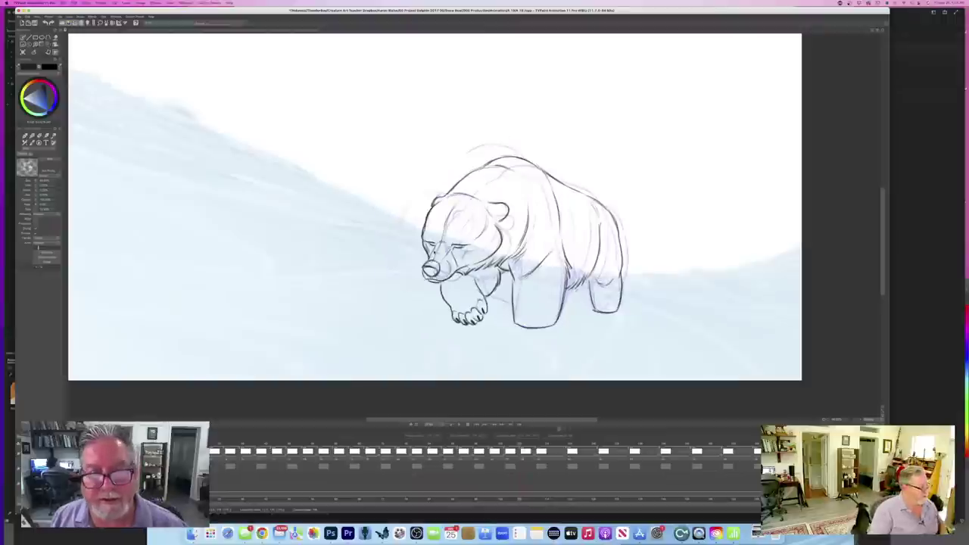
key("Right")
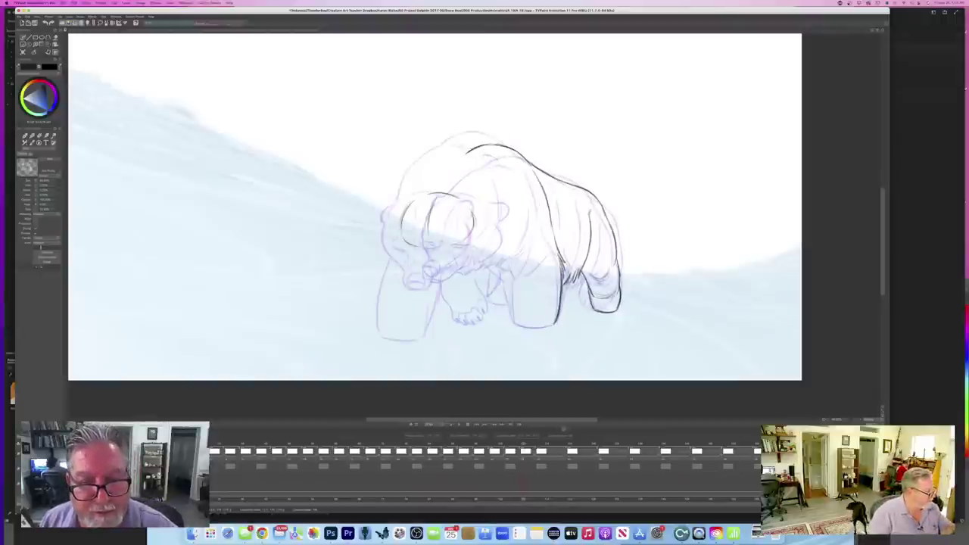
- Draw the shoulder and neck contour from below the hump forward to the top of the head
mouse_move(480, 154)
left_mouse_down()
mouse_move(499, 160)
mouse_move(484, 155)
left_mouse_up()
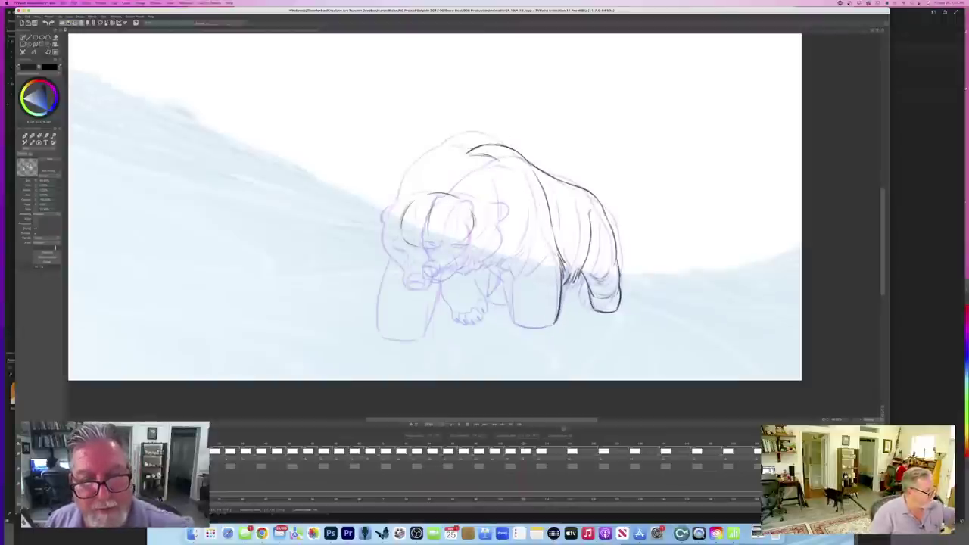
key("Left")
key("Right")
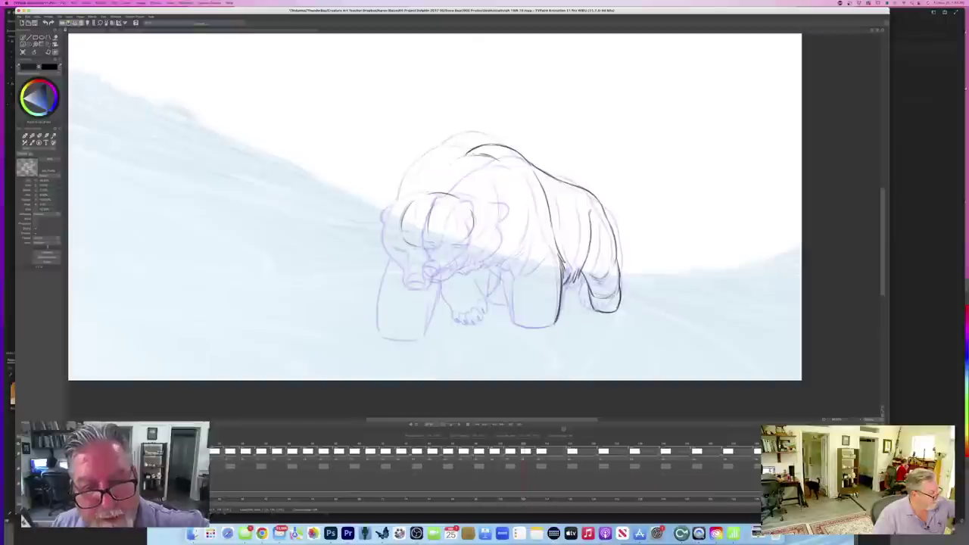
left_click_drag(470, 155, 415, 200)
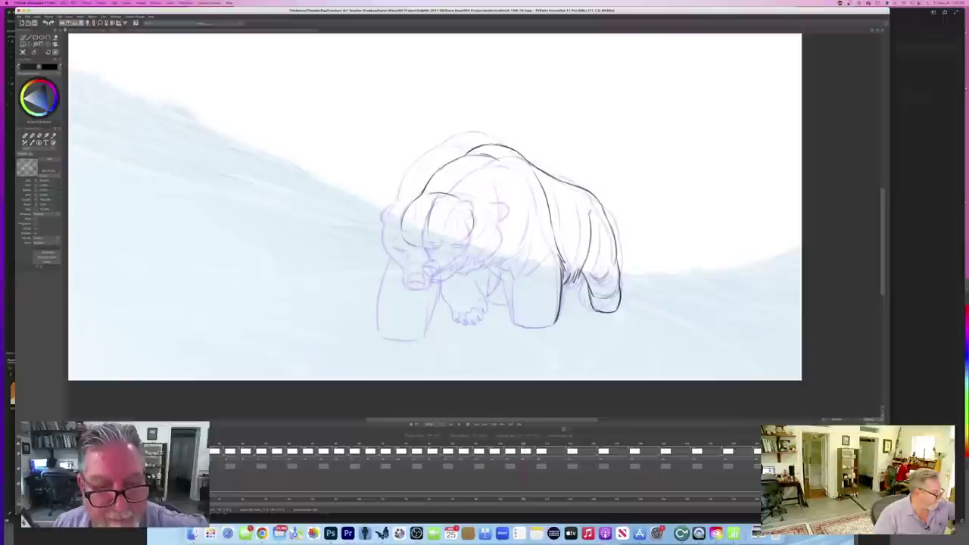
- Draw the shoulder contour line behind the bear's neck, flipping against the previous drawing to check its shift
key("Left")
key("Right")
key("Left")
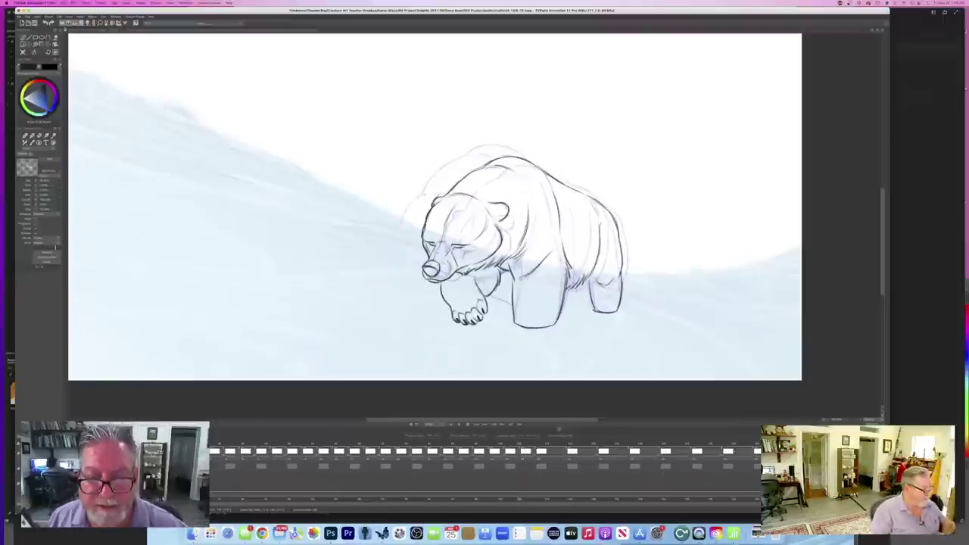
key("Right")
left_click_drag(509, 185, 513, 232)
key("Left")
key("Right")
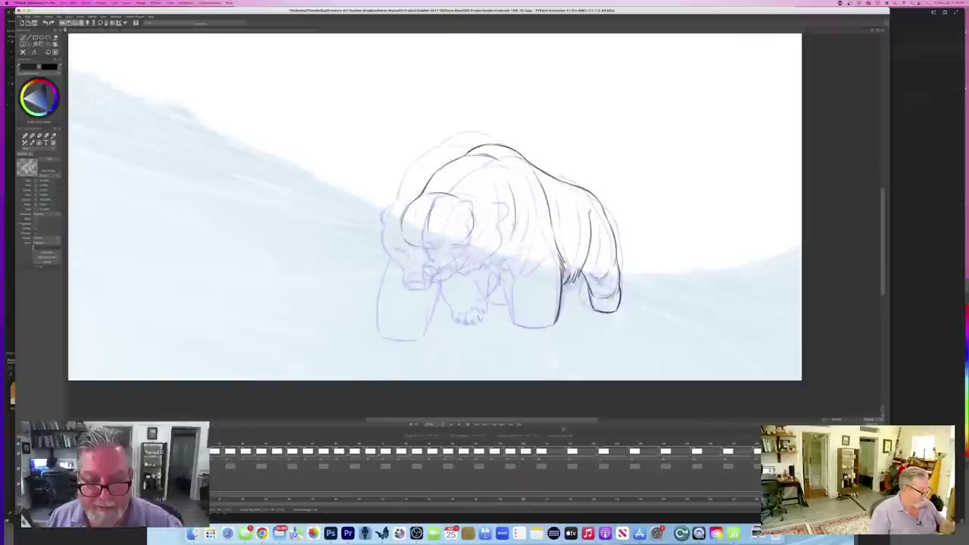
- Draw the near foreleg from the chest down and across the base of the foot, comparing it with the neighbouring drawings
mouse_move(499, 265)
left_mouse_down()
mouse_move(514, 323)
mouse_move(546, 327)
left_mouse_up()
key("Left")
key("Right")
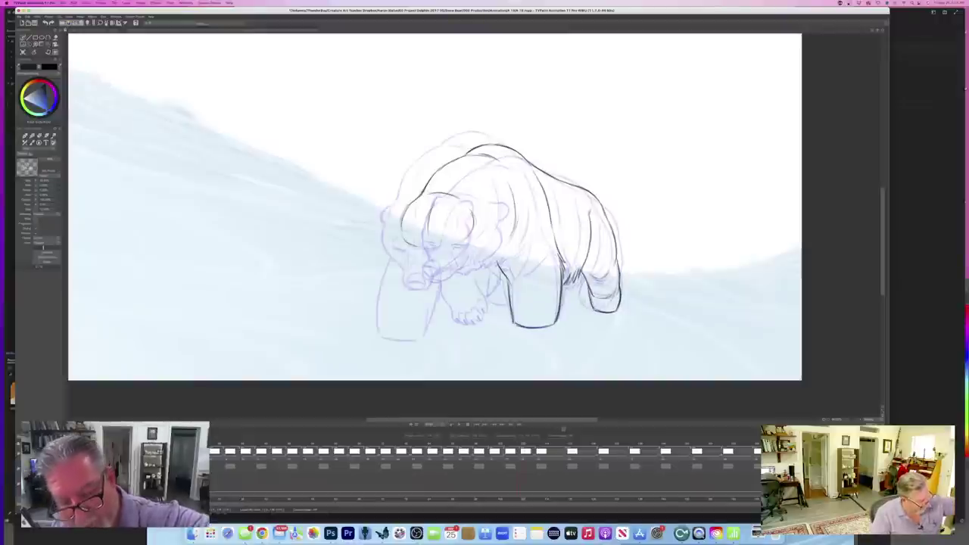
key("Right")
key("Left")
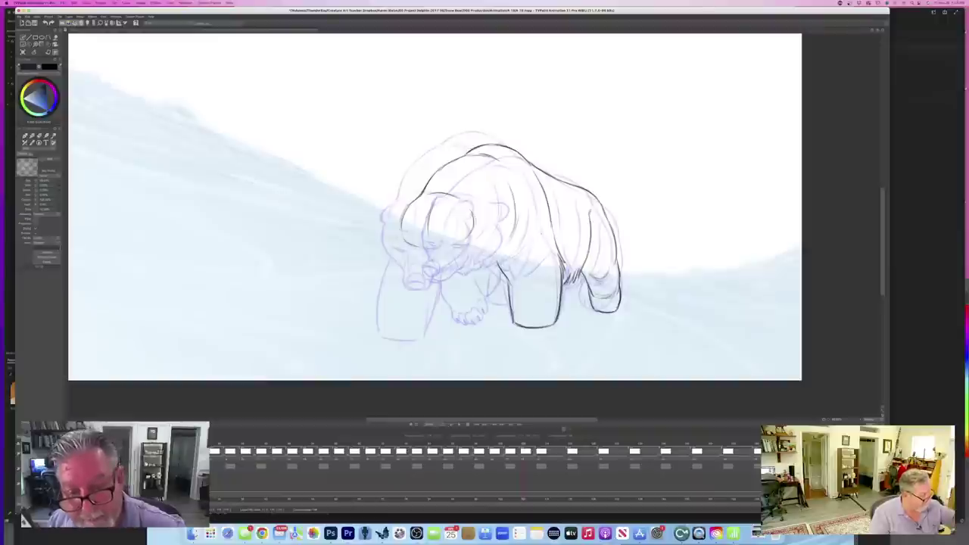
- Add the chest line above the near foreleg, check it against the neighbouring drawings and save the project
key("Right")
key("Left")
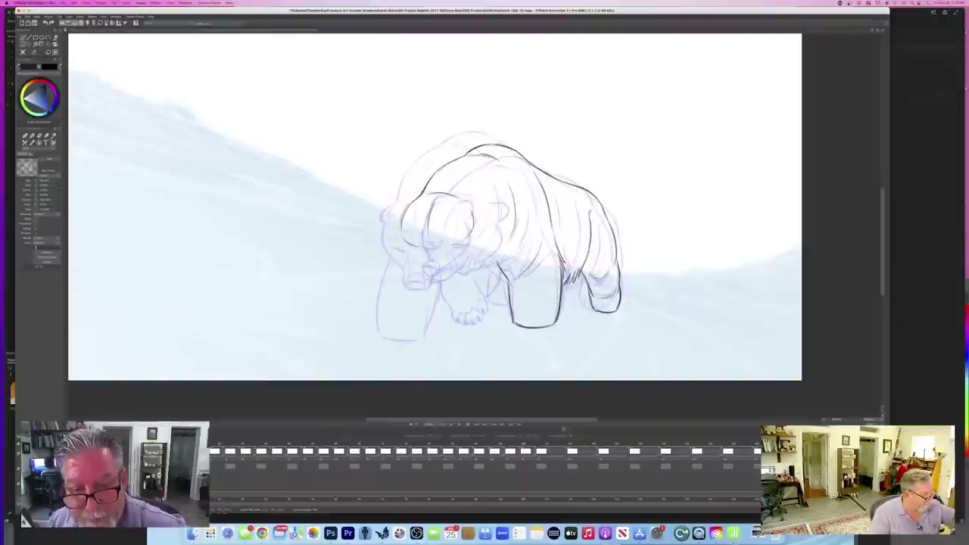
key("Right")
key("Left")
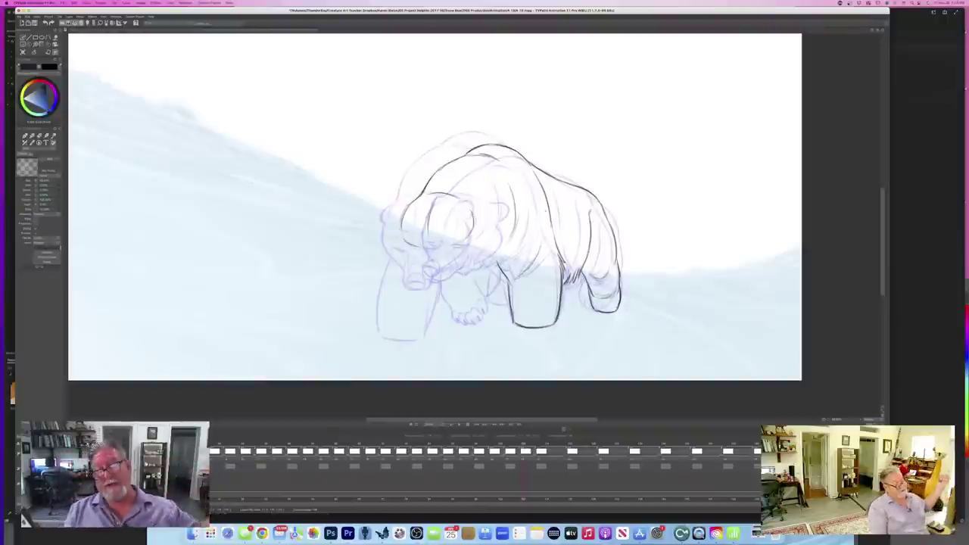
key("Left")
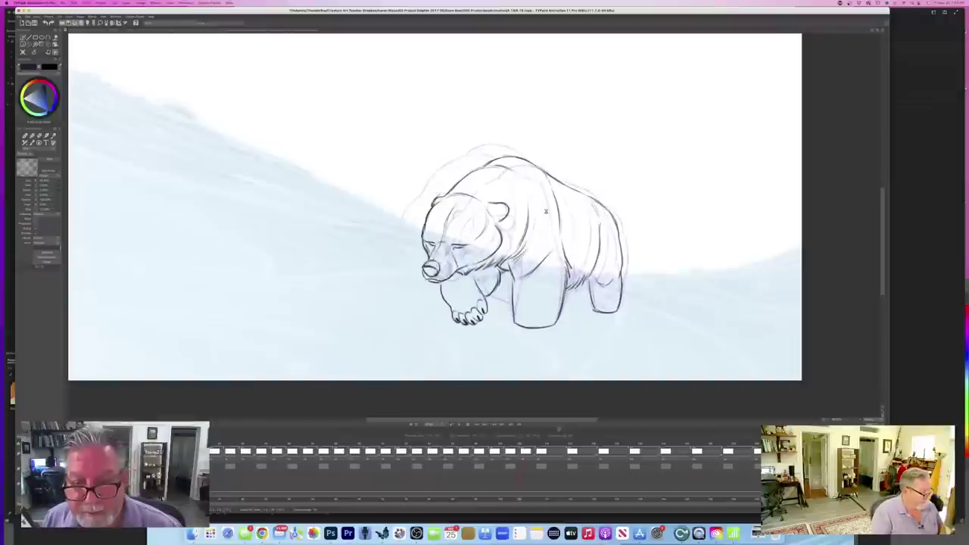
key("super+s")
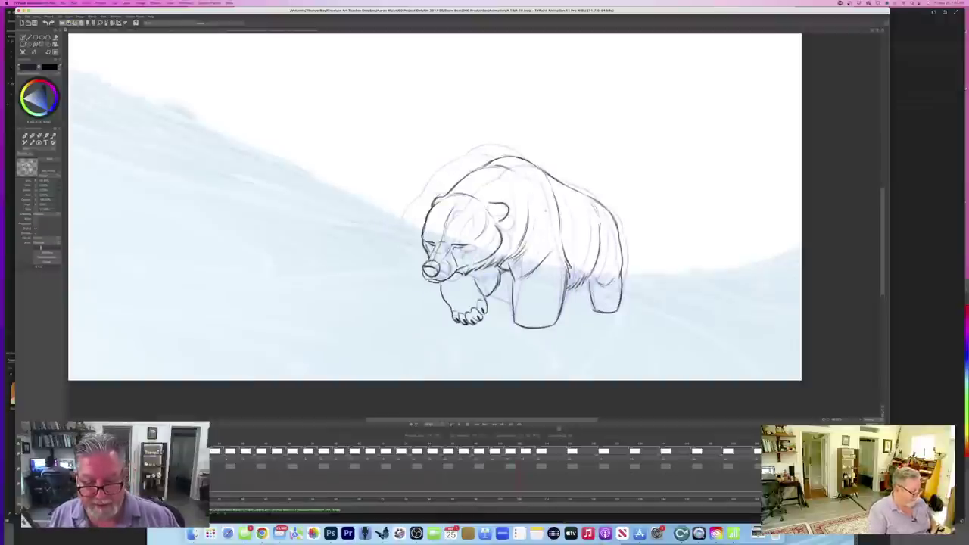
- Flip between the current and neighbouring drawings to examine how the bear's head shifts from pose to pose
key("Right")
key("Left")
key("Right")
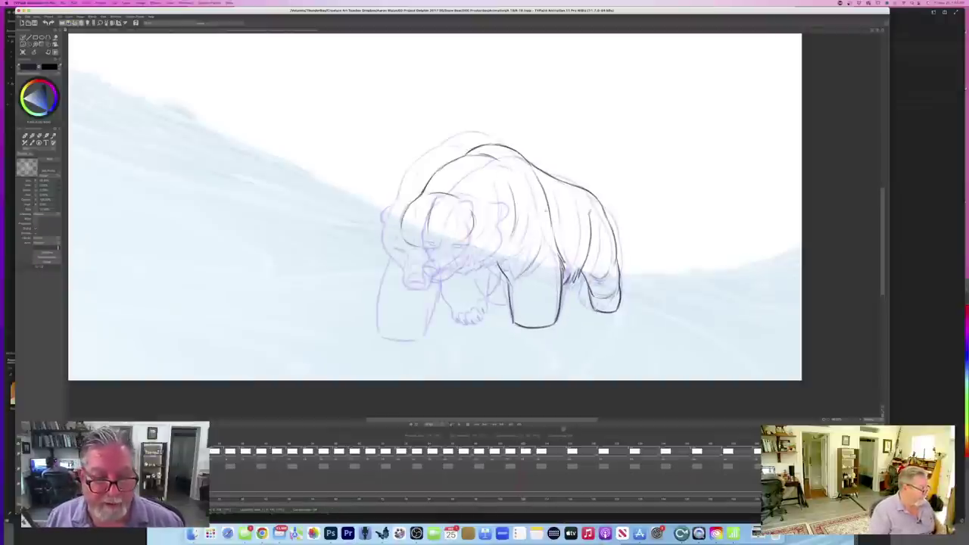
key("Right")
key("Left")
key("Right")
key("Left")
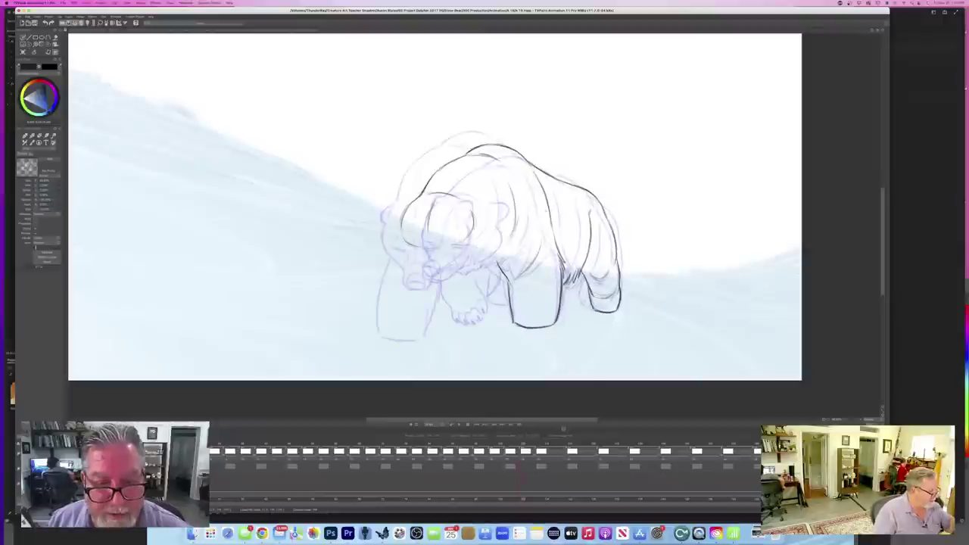
key("Right")
key("Left")
key("Right")
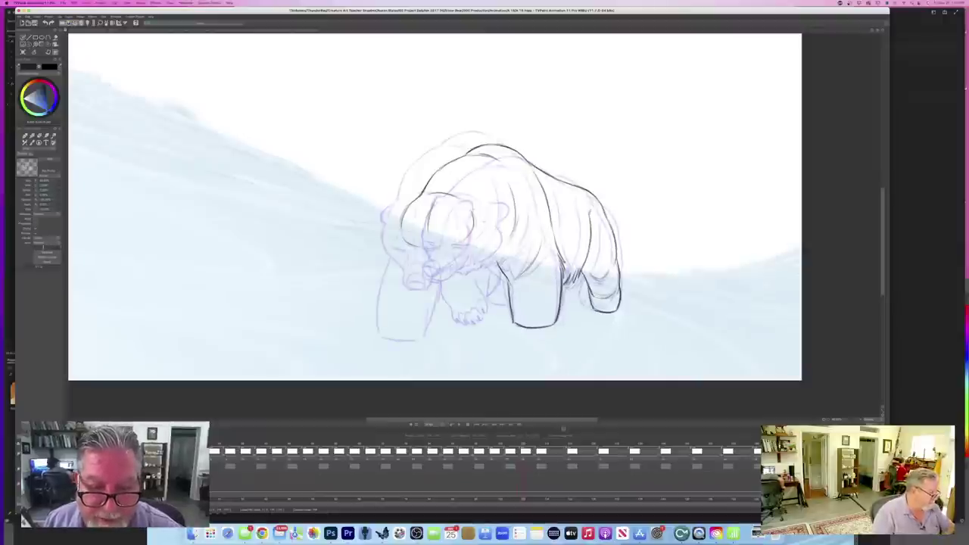
- Draw the near cheek curving down into the jaw towards the muzzle, flipping to check it against the previous drawing
key("Left")
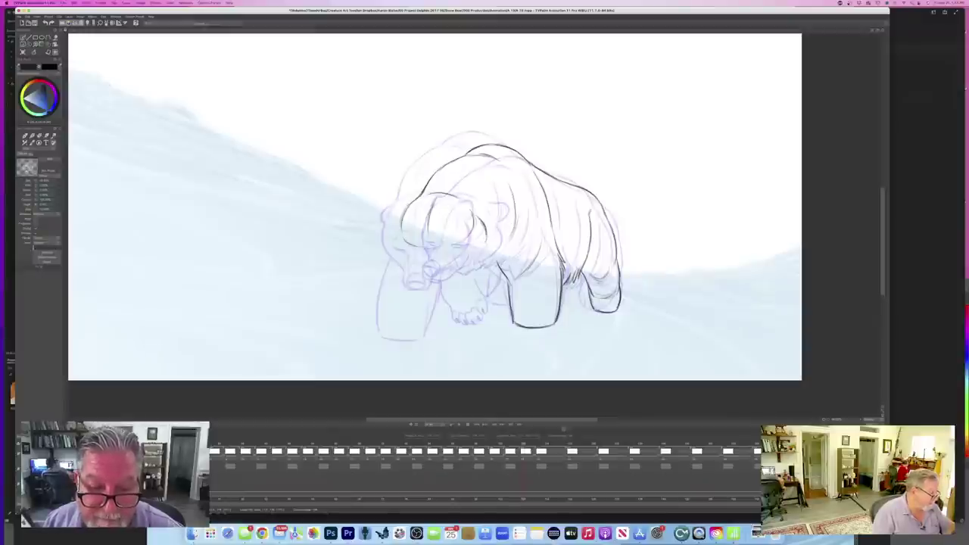
mouse_move(485, 239)
left_mouse_down()
mouse_move(441, 273)
mouse_move(449, 268)
left_mouse_up()
key("Left")
key("Right")
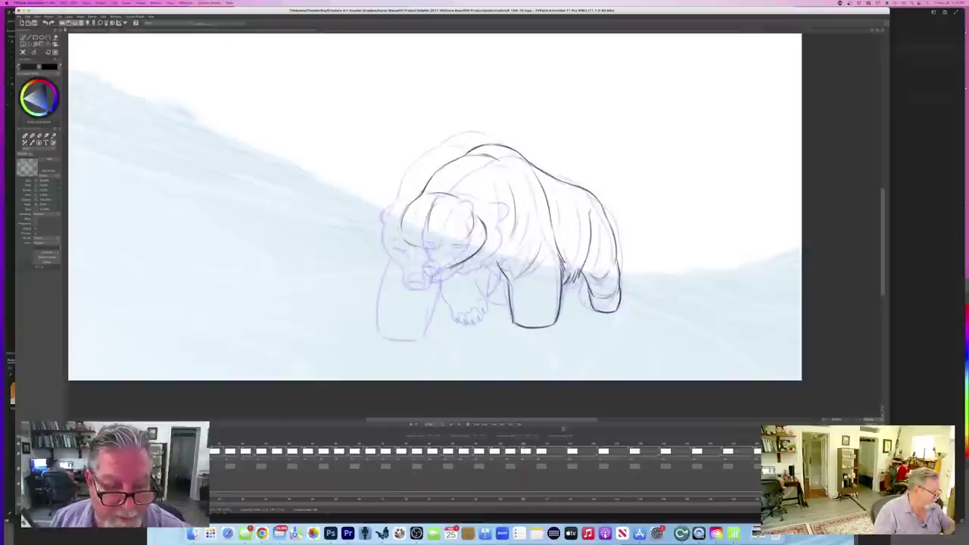
- Draw the far side of the face from the brow down to the muzzle, flipping to compare with the previous drawing
key("Left")
key("Right")
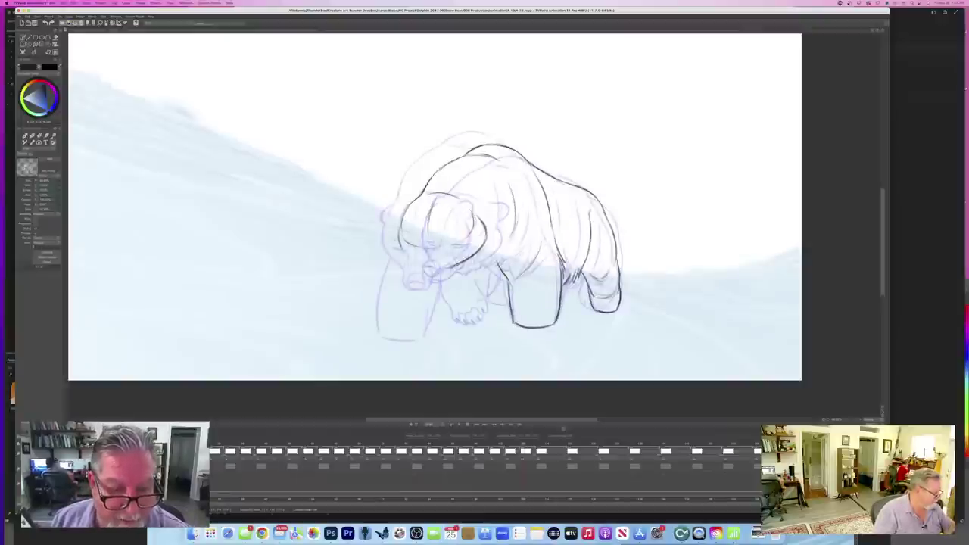
key("Left")
key("Right")
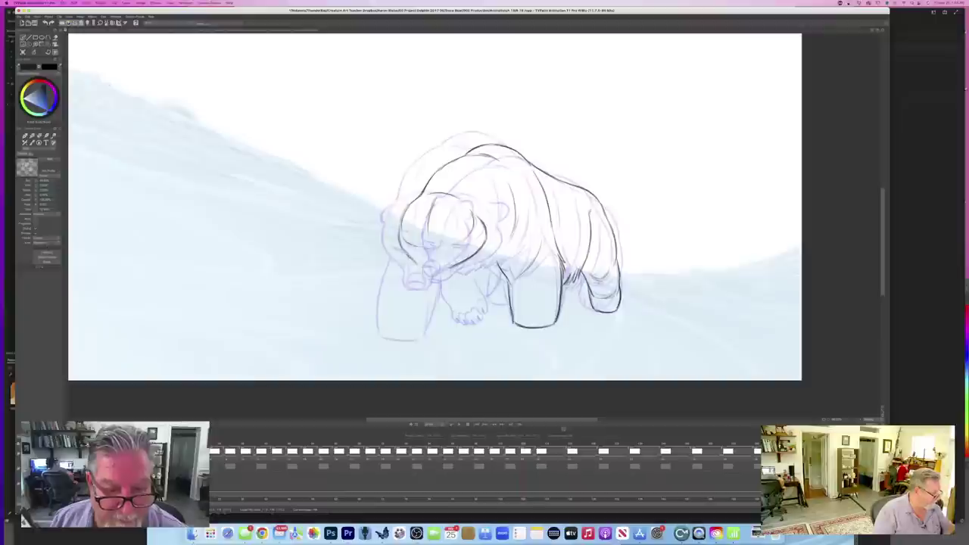
key("Left")
key("Right")
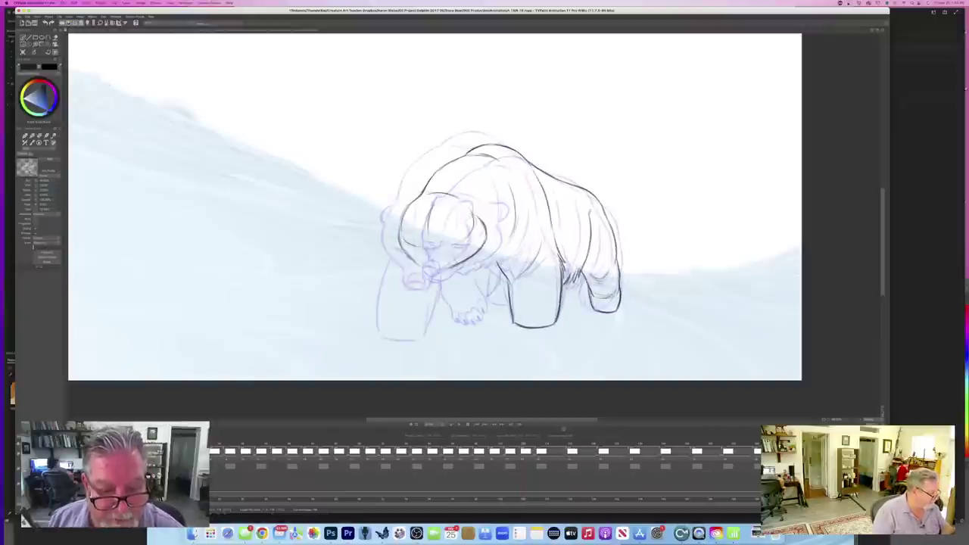
- Draw the bear's nose as a small oval at the tip of the muzzle, using the previous drawing as reference
key("Left")
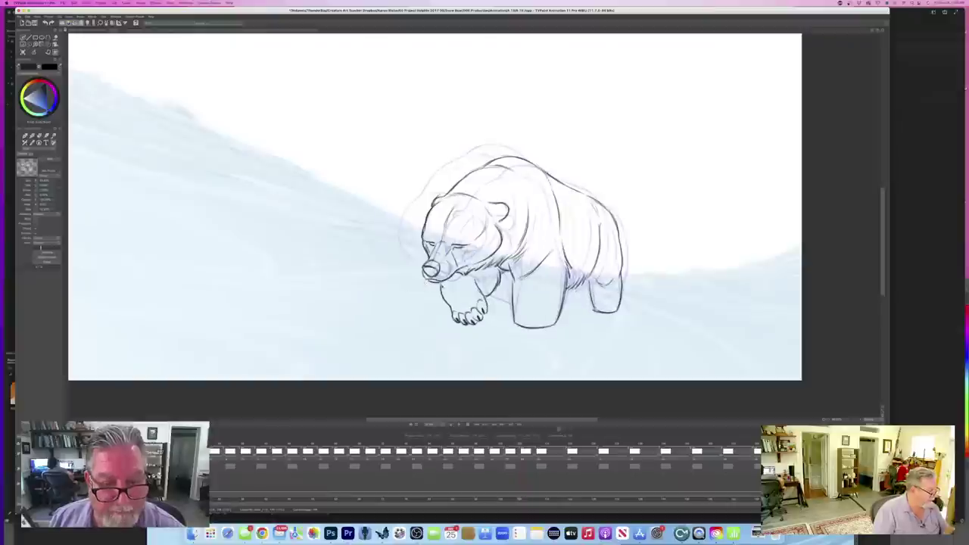
key("Right")
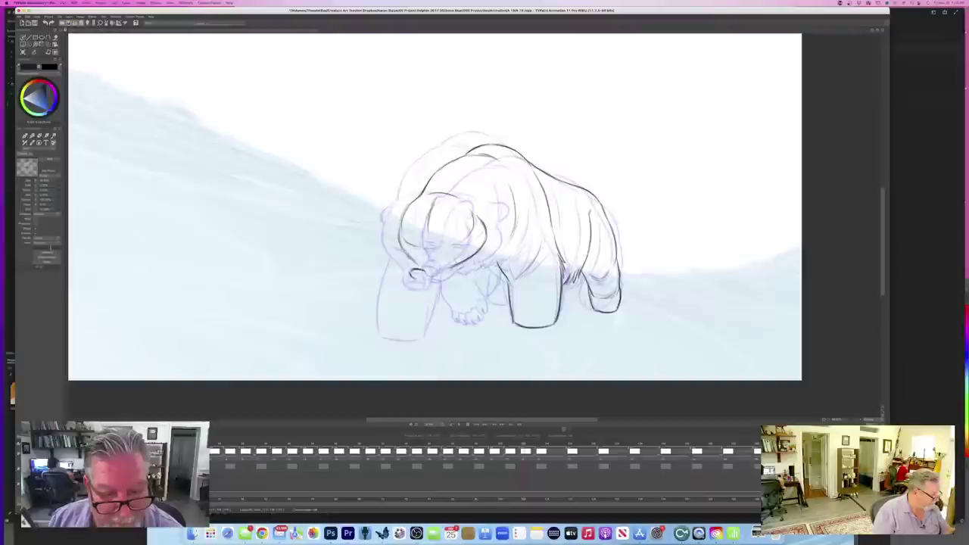
mouse_move(411, 272)
left_mouse_down()
mouse_move(426, 273)
mouse_move(415, 279)
left_mouse_up()
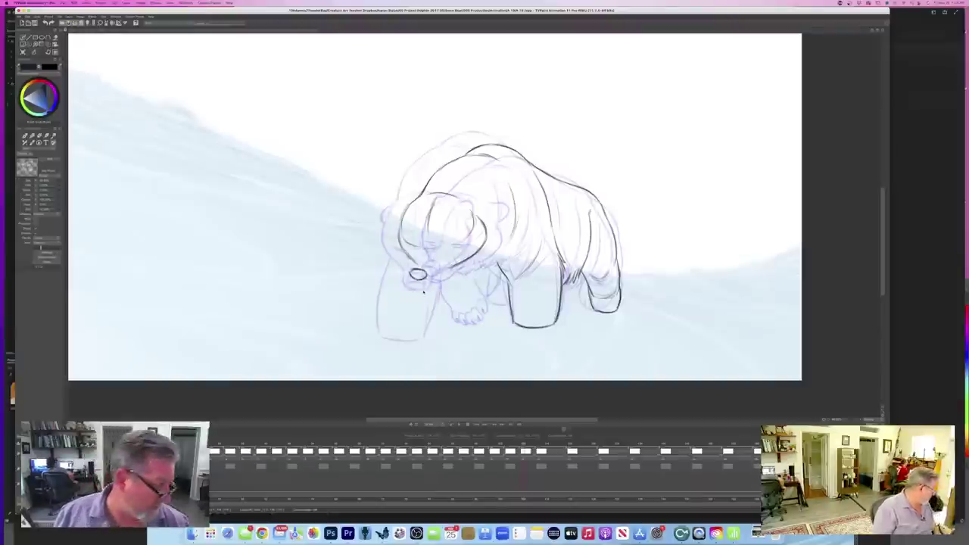